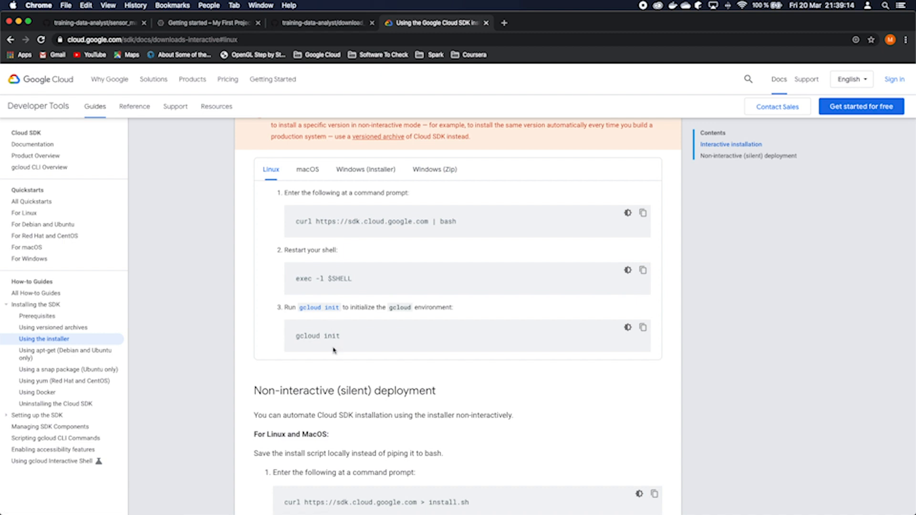
{"action": "left_click", "coordinate": [308, 170]}
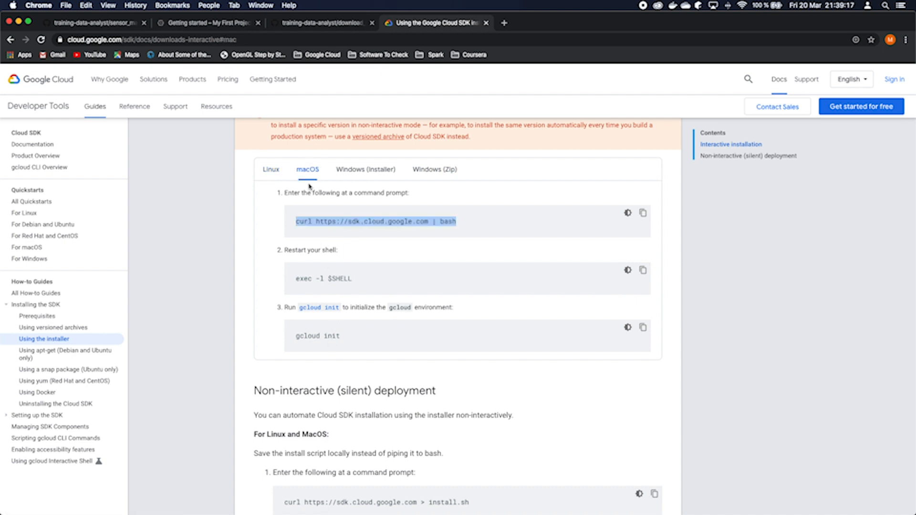
{"action": "key", "text": "super+space"}
{"action": "type", "text": "quter"}
{"action": "key", "text": "Return"}
{"action": "key", "text": "ctrl+Up"}
{"action": "left_click", "coordinate": [825, 188]}
{"action": "type", "text": "curl https://sdk.cloud.google.com | bash"}
{"action": "key", "text": "Return"}
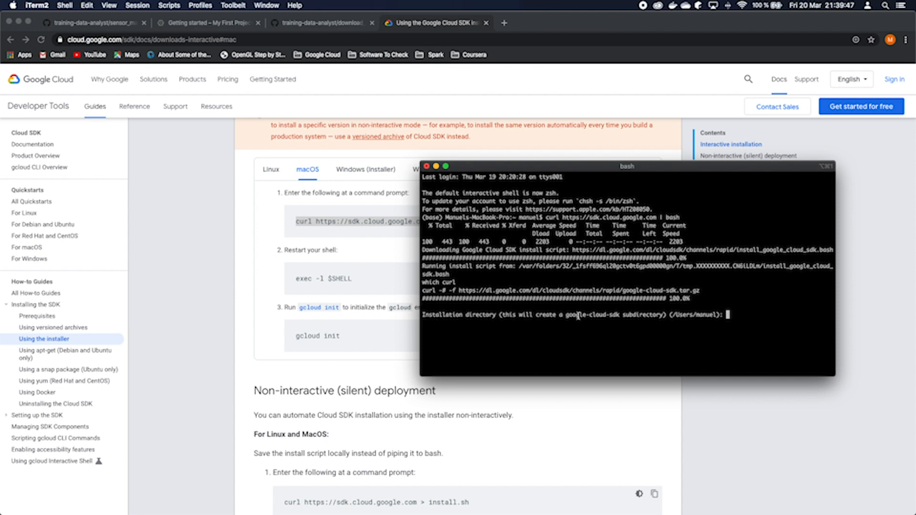
Set the SDK installation directory to the home folder's Desktop and answer N to helping improve the Google Cloud SDK
{"action": "left_click_drag", "start_coordinate": [668, 316], "coordinate": [722, 318]}
{"action": "type", "text": "/Users/manuel/Desktop"}
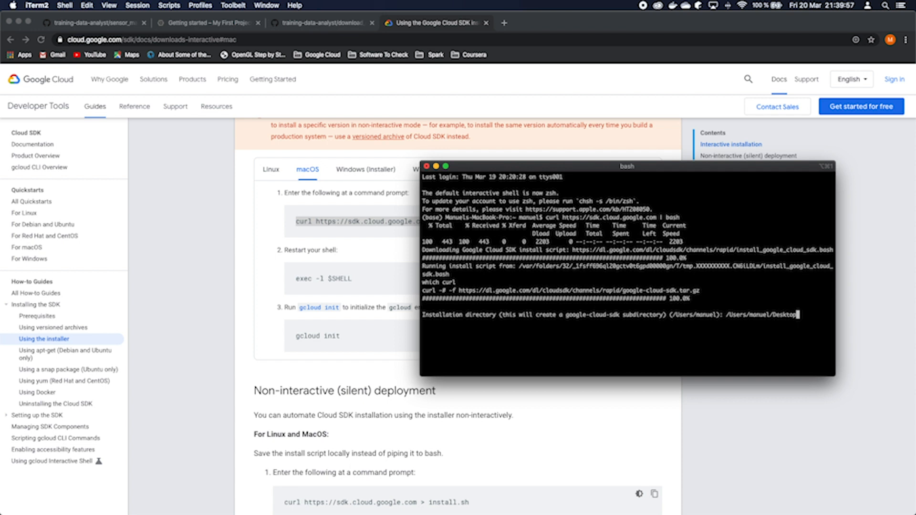
{"action": "key", "text": "Return"}
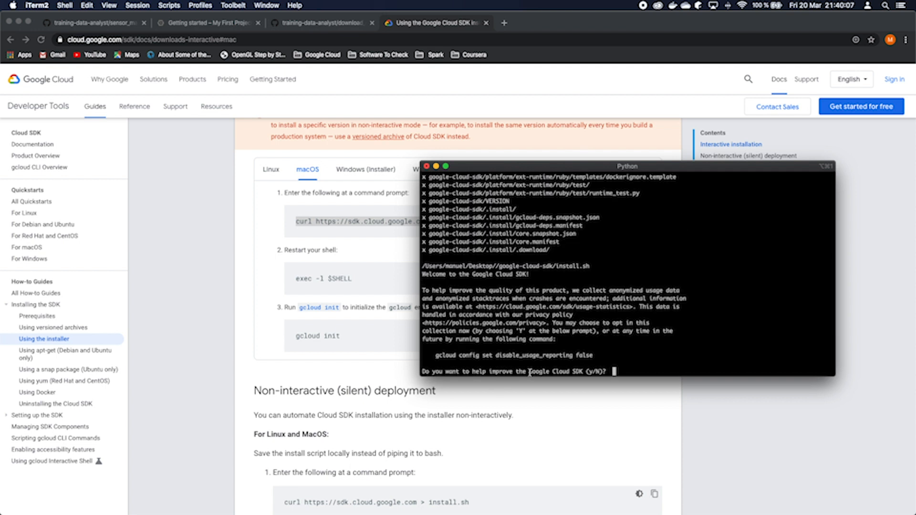
{"action": "type", "text": "N"}
{"action": "key", "text": "Return"}
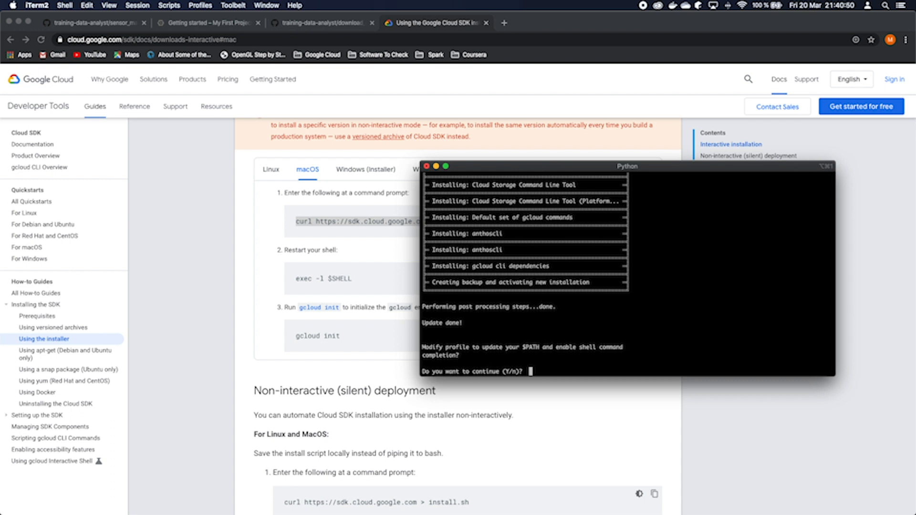
Accept the profile modification for $PATH and shell command completion, keeping the default rc file
{"action": "type", "text": "Y"}
{"action": "key", "text": "Return"}
{"action": "key", "text": "Return"}
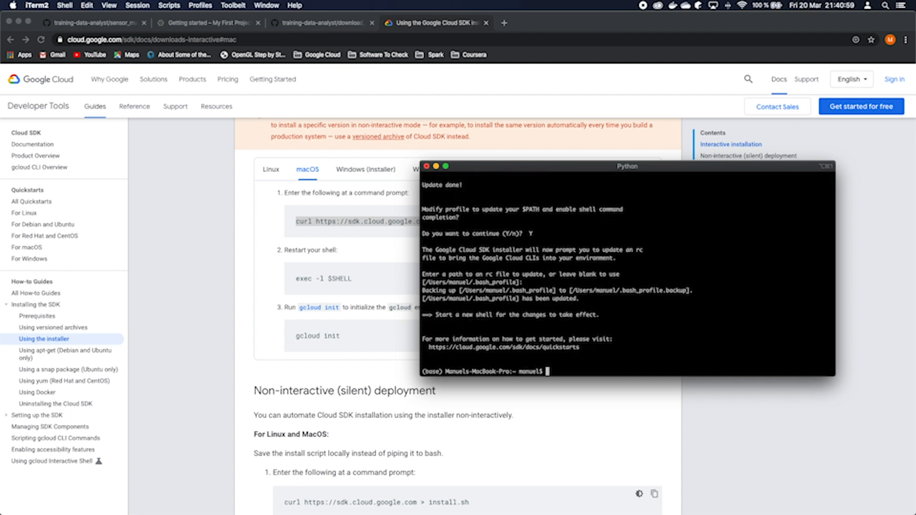
{"action": "key", "text": "Return"}
{"action": "key", "text": "Return"}
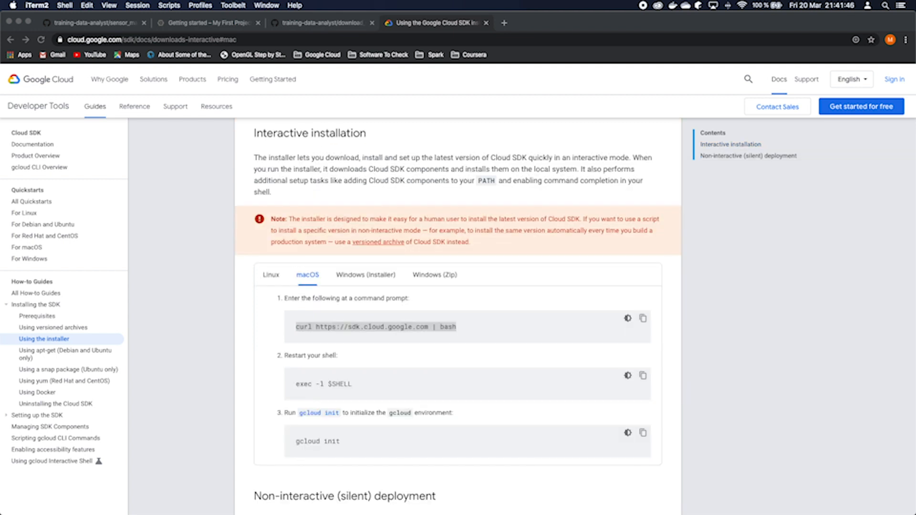
Open a new iTerm2 window and run gcloud to list its command groups
{"action": "key", "text": "super+space"}
{"action": "type", "text": "iter"}
{"action": "key", "text": "Return"}
{"action": "type", "text": "gcloud"}
{"action": "key", "text": "Return"}
{"action": "type", "text": "gcloud"}
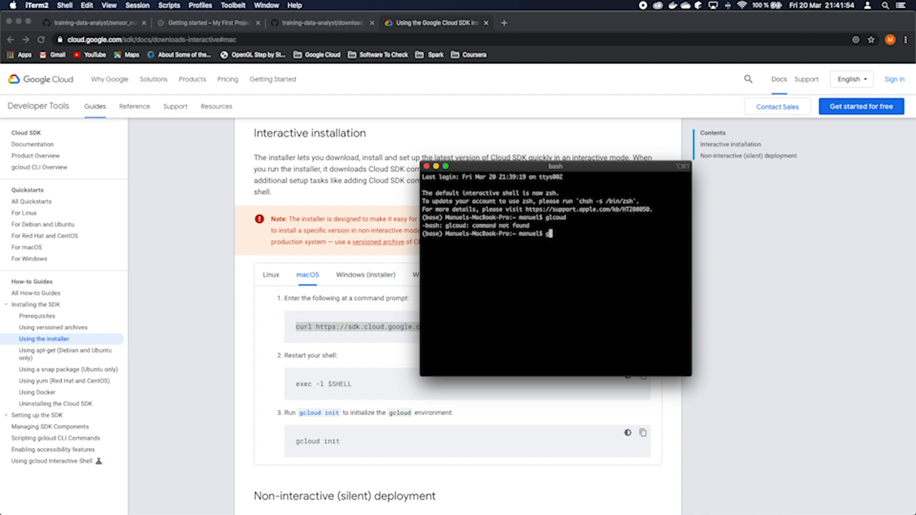
{"action": "key", "text": "Return"}
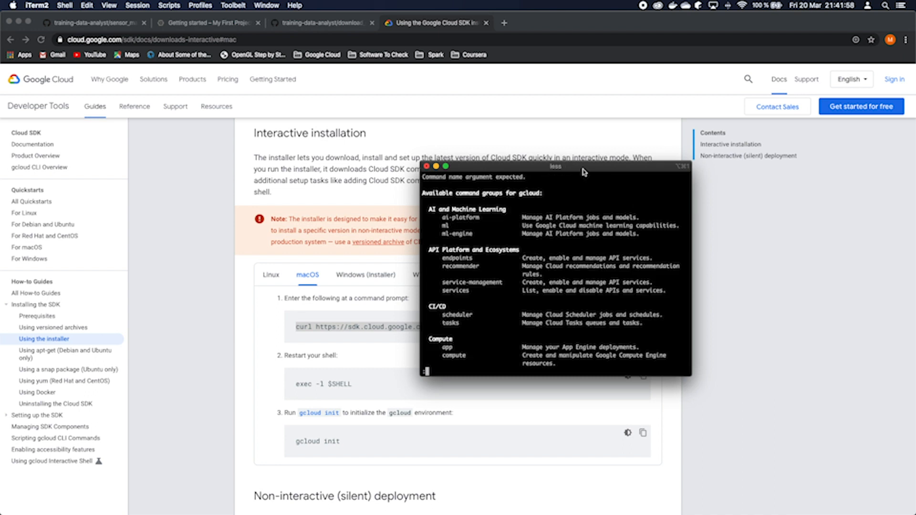
Enlarge and reposition the terminal window and read through the gcloud command groups to the end of the listing
{"action": "left_click_drag", "start_coordinate": [581, 168], "coordinate": [472, 124]}
{"action": "left_click_drag", "start_coordinate": [582, 333], "coordinate": [825, 438]}
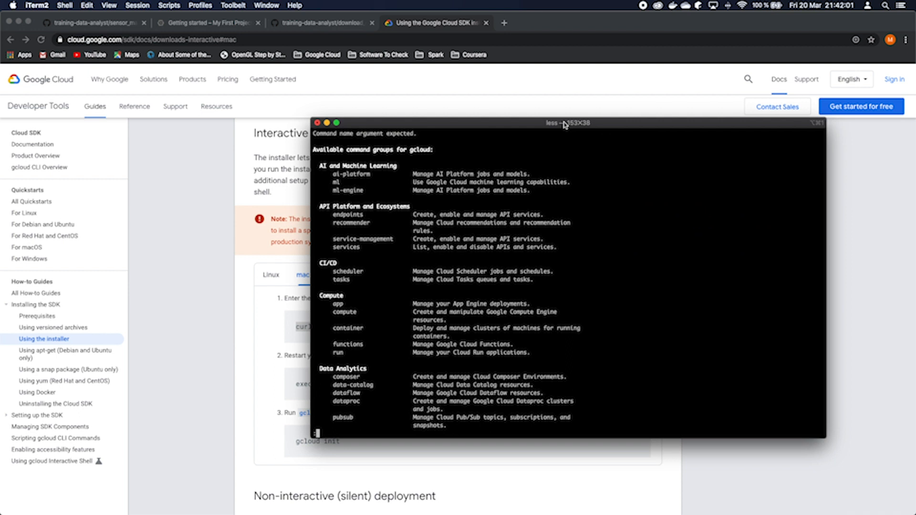
{"action": "left_click_drag", "start_coordinate": [562, 119], "coordinate": [602, 114]}
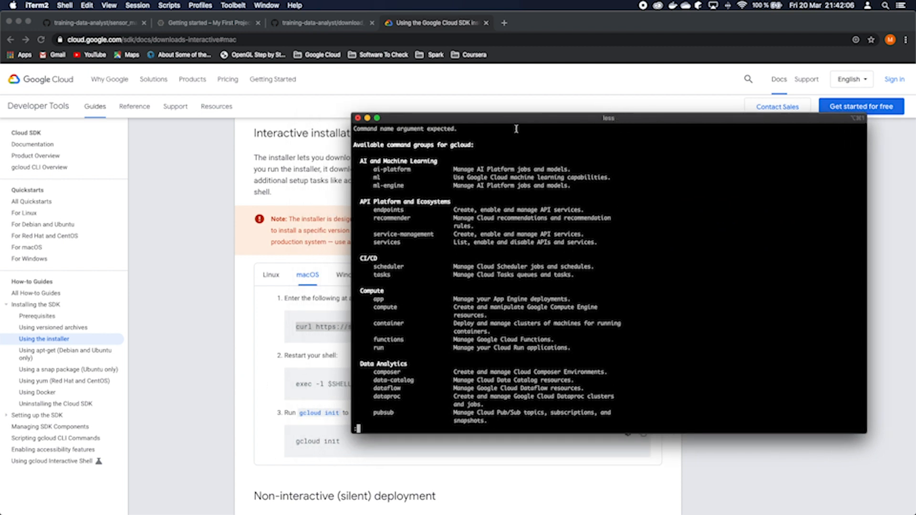
{"action": "left_click_drag", "start_coordinate": [525, 119], "coordinate": [540, 95]}
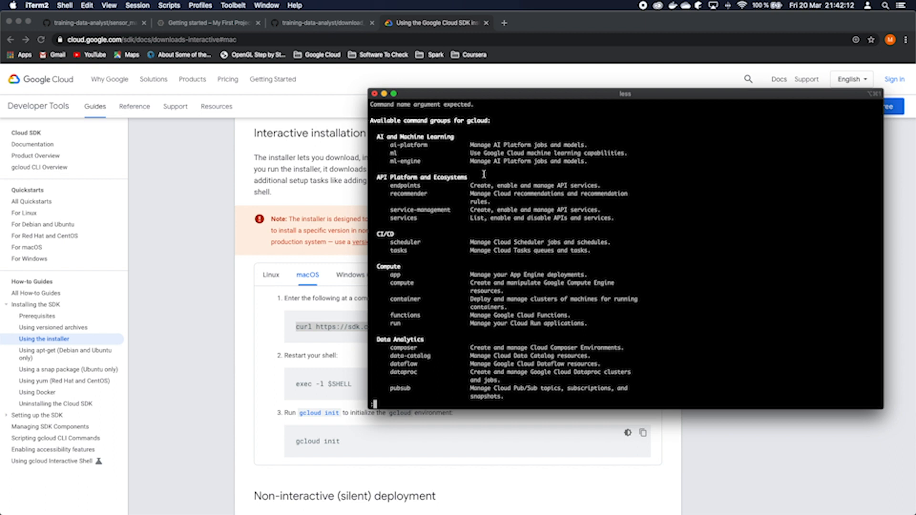
{"action": "key", "text": "space"}
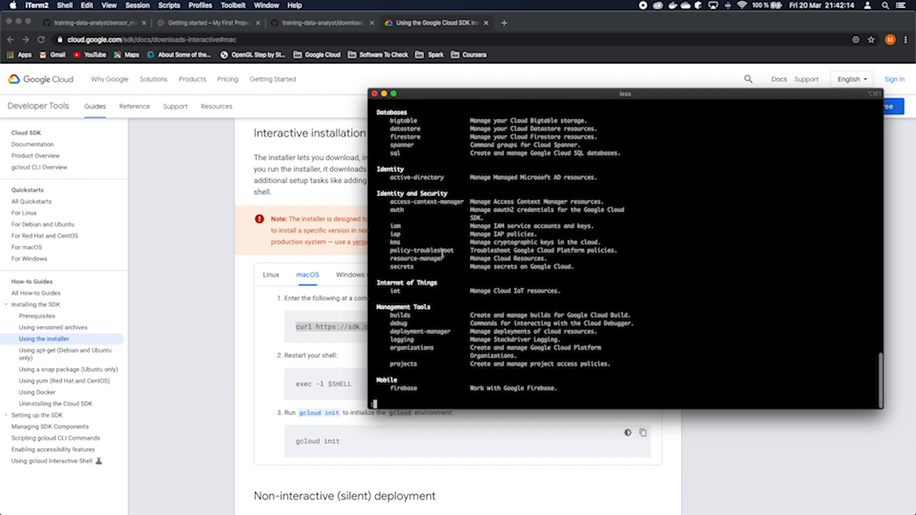
{"action": "key", "text": "space"}
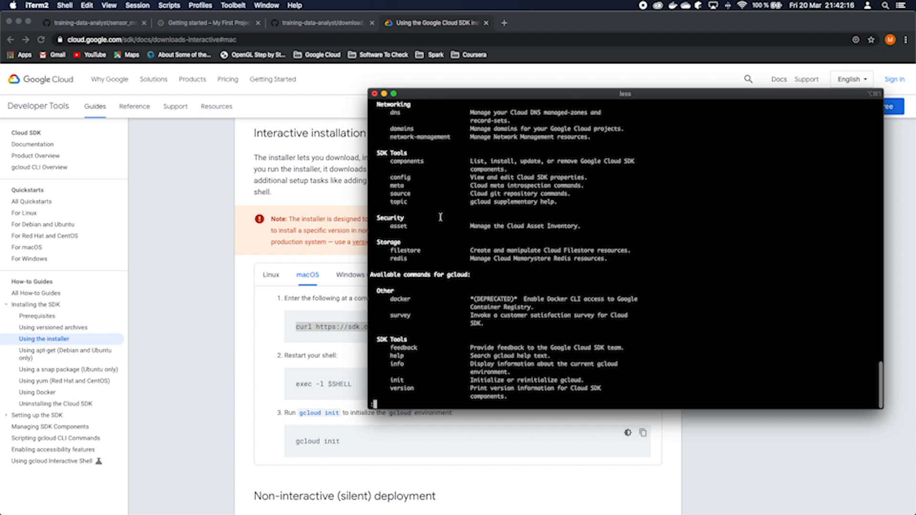
{"action": "scroll", "coordinate": [443, 222], "scroll_direction": "down", "scroll_amount": 1}
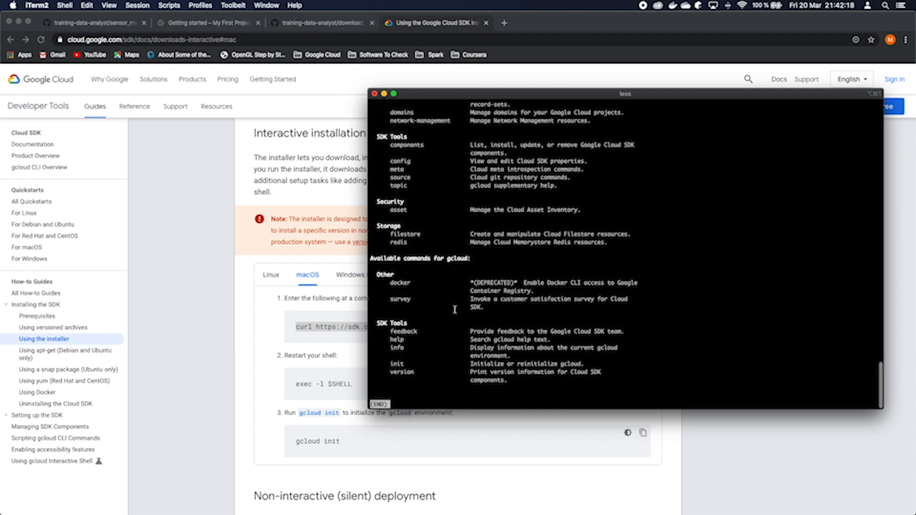
Run gcloud again and examine the API Platform, CI/CD, Compute and Data Analytics groups, including the pubsub entry
{"action": "key", "text": "q"}
{"action": "key", "text": "Up"}
{"action": "key", "text": "Return"}
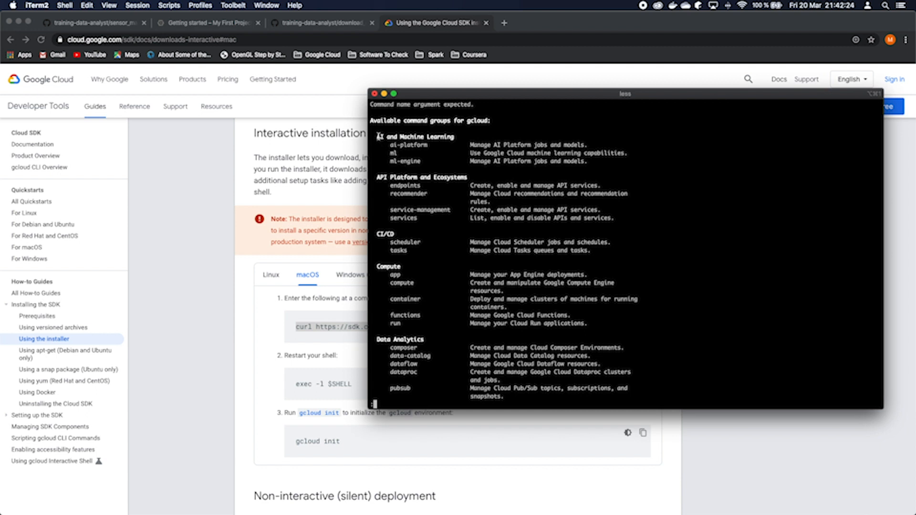
{"action": "left_click_drag", "start_coordinate": [376, 177], "coordinate": [467, 178]}
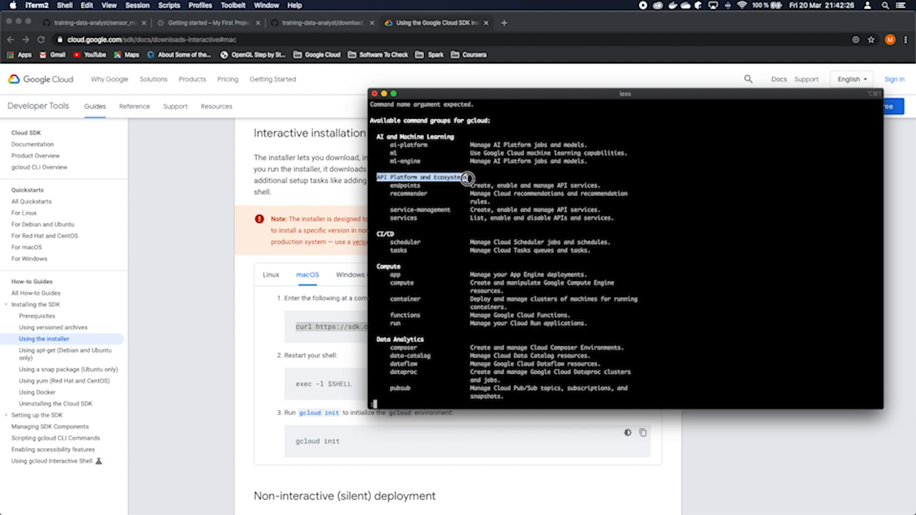
{"action": "triple_click", "coordinate": [377, 234]}
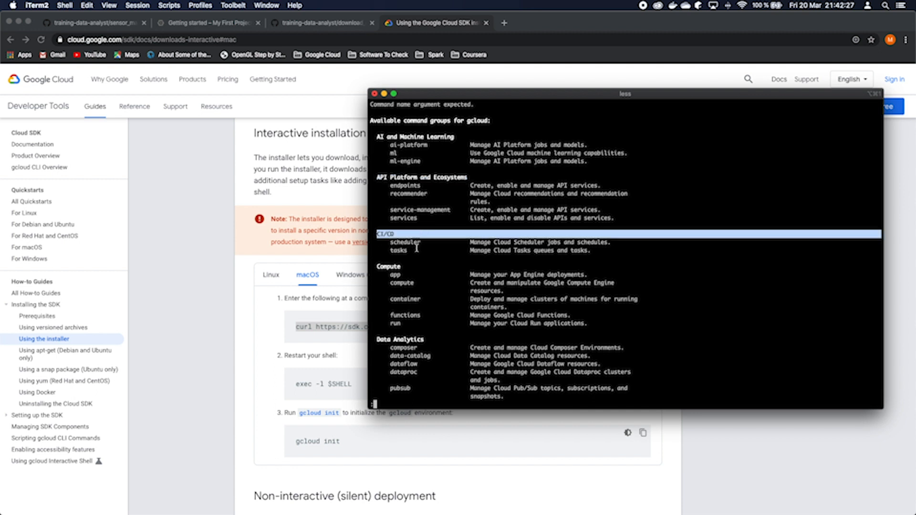
{"action": "triple_click", "coordinate": [384, 266]}
{"action": "left_click_drag", "start_coordinate": [374, 339], "coordinate": [425, 341]}
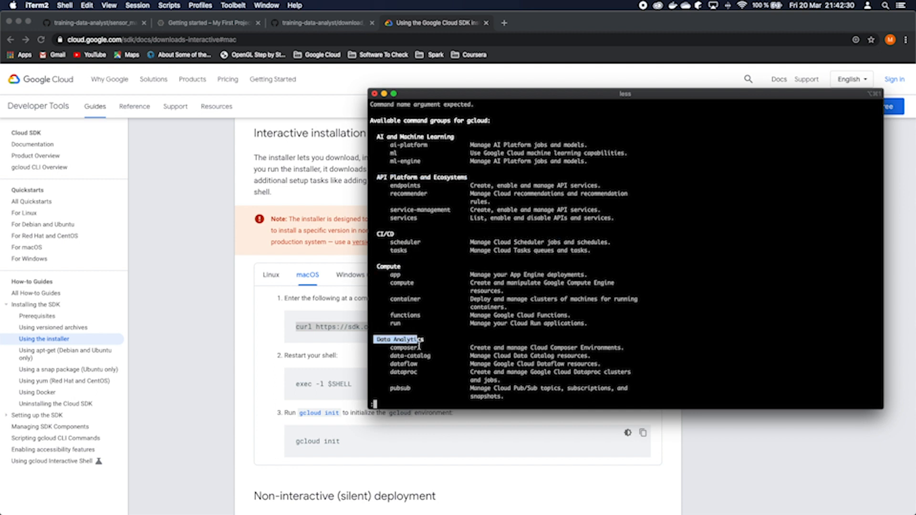
{"action": "double_click", "coordinate": [399, 388]}
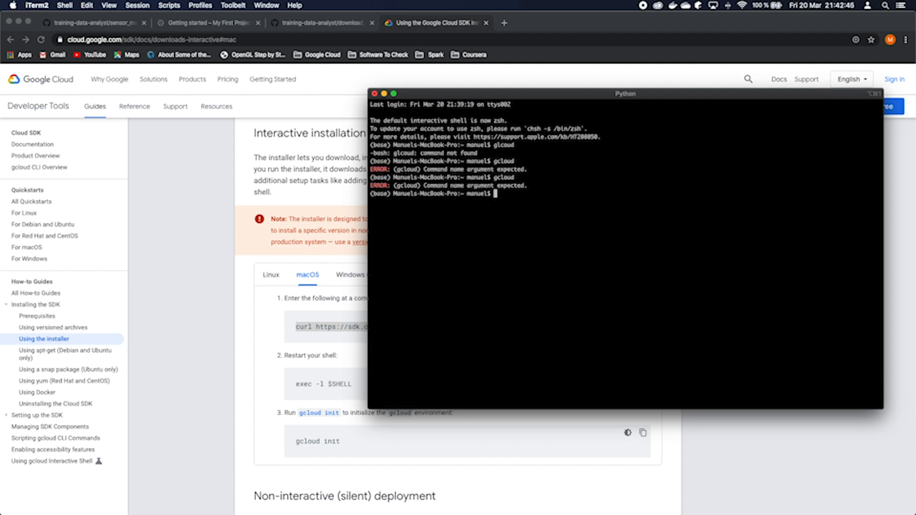
Run gcloud pubsub --help and examine the topics and subscriptions groups
{"action": "type", "text": "gcloud pubsub --help"}
{"action": "key", "text": "Return"}
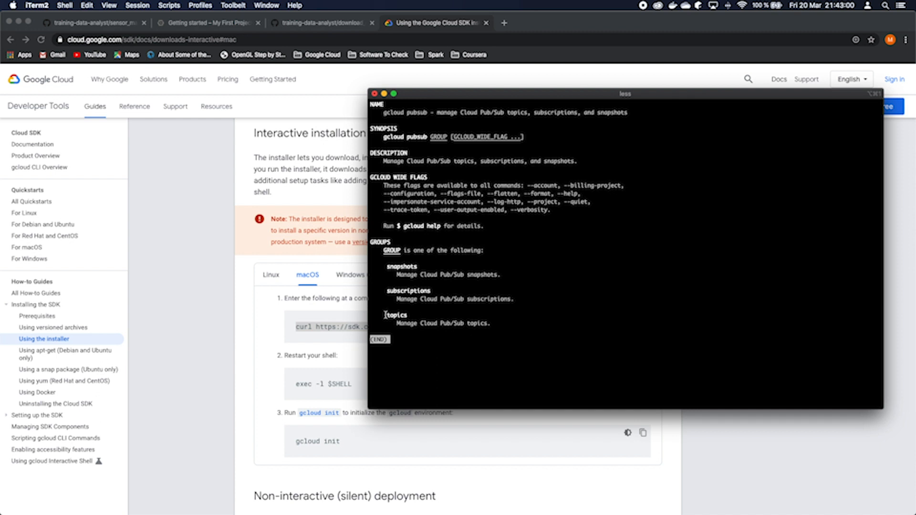
{"action": "left_click_drag", "start_coordinate": [385, 315], "coordinate": [487, 325]}
{"action": "left_click_drag", "start_coordinate": [387, 291], "coordinate": [424, 300]}
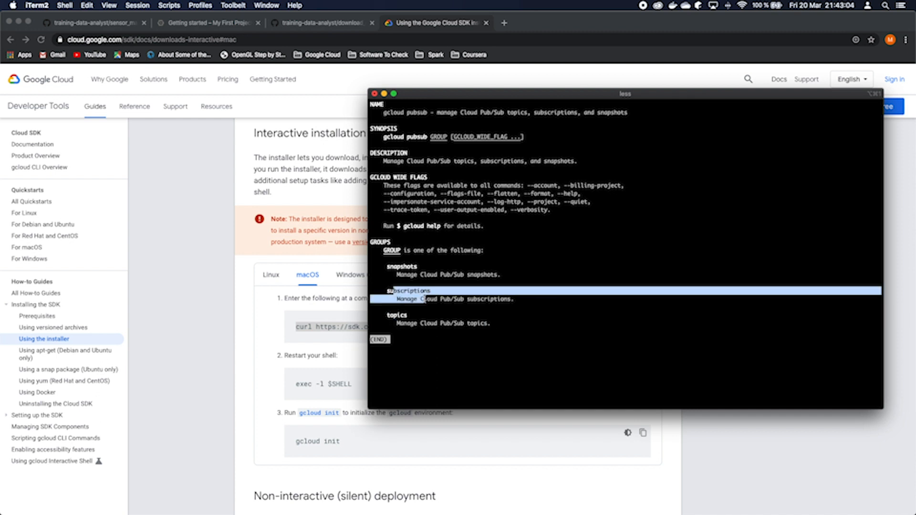
Leave the current help page and display the help with gcloud pubsub topics --help
{"action": "type", "text": "qgcl"}
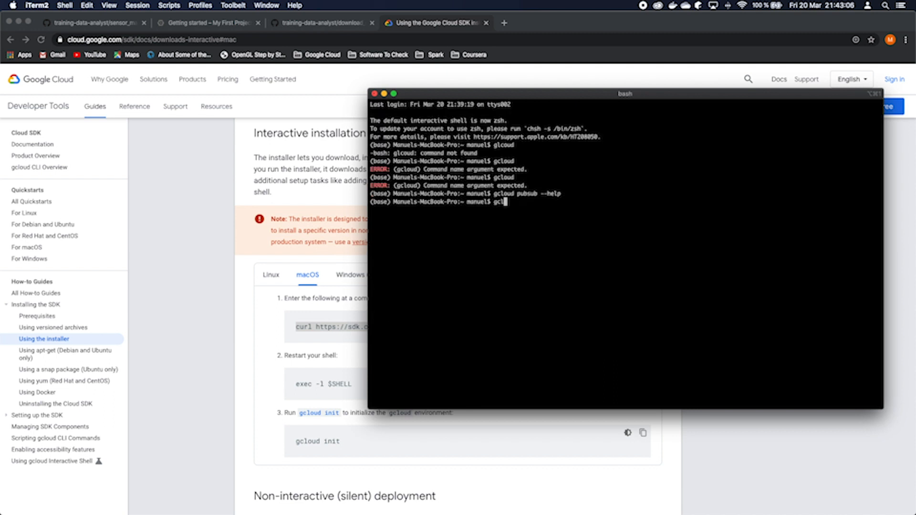
{"action": "type", "text": "oud pubsub topics --help"}
{"action": "key", "text": "Return"}
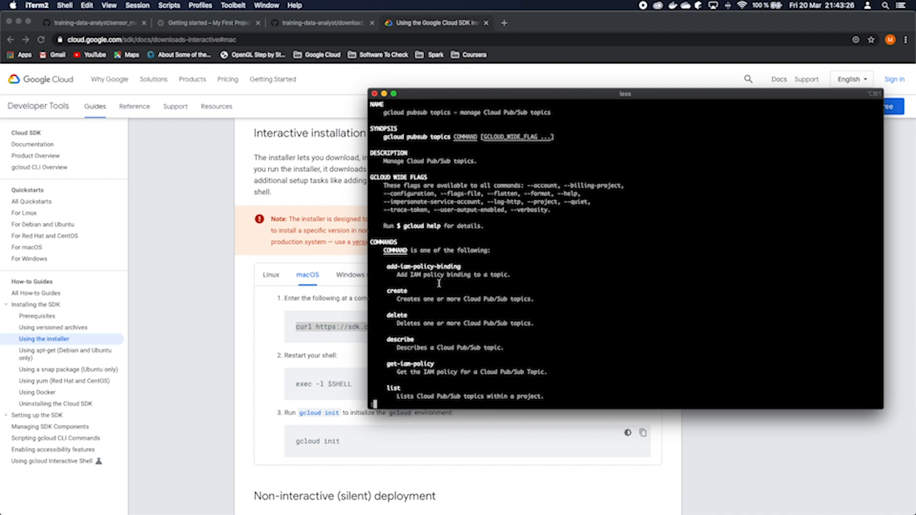
Run gcloud pubsub topics create --help and examine the command's synopsis, its TOPIC argument and optional flags
{"action": "type", "text": "qgclo"}
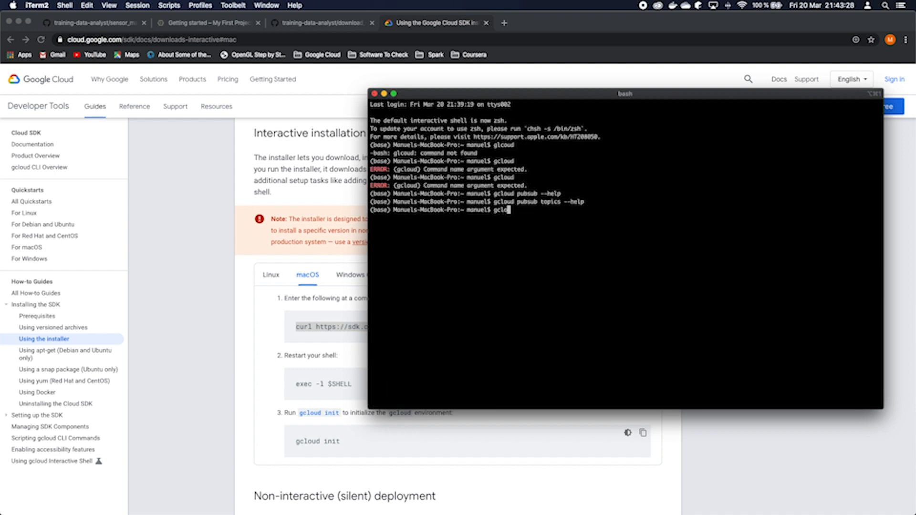
{"action": "type", "text": "ud pubsub topics create "}
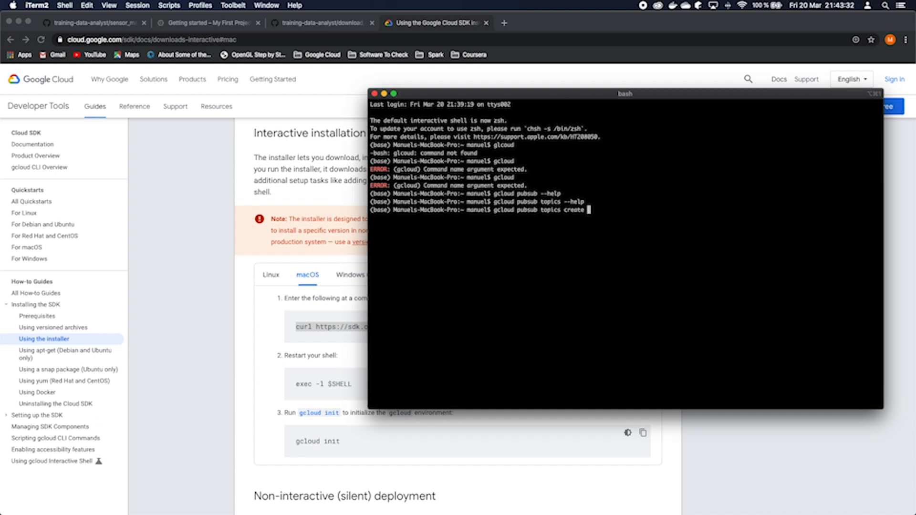
{"action": "type", "text": "--help"}
{"action": "key", "text": "Return"}
{"action": "scroll", "coordinate": [410, 343], "scroll_direction": "up", "scroll_amount": 2}
{"action": "scroll", "coordinate": [422, 338], "scroll_direction": "down", "scroll_amount": 2}
{"action": "scroll", "coordinate": [407, 382], "scroll_direction": "up", "scroll_amount": 2}
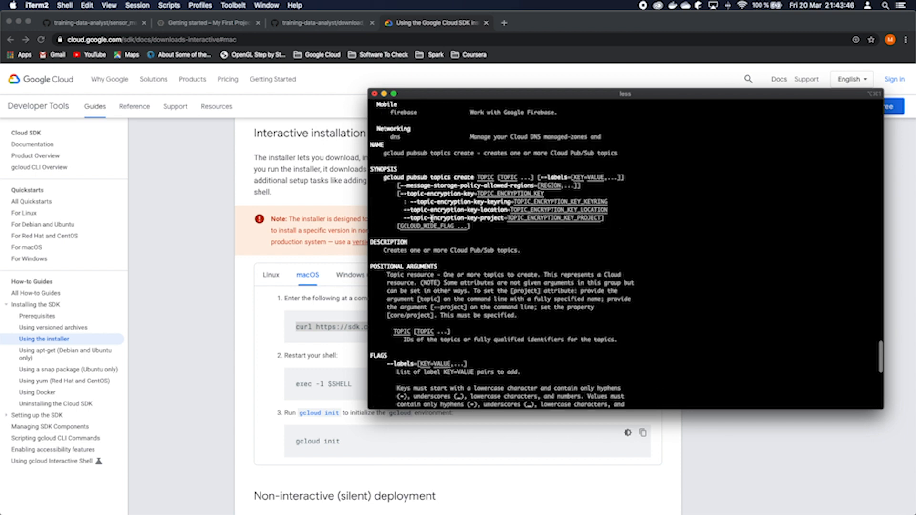
{"action": "left_click_drag", "start_coordinate": [398, 186], "coordinate": [501, 218]}
{"action": "left_click_drag", "start_coordinate": [383, 177], "coordinate": [497, 176]}
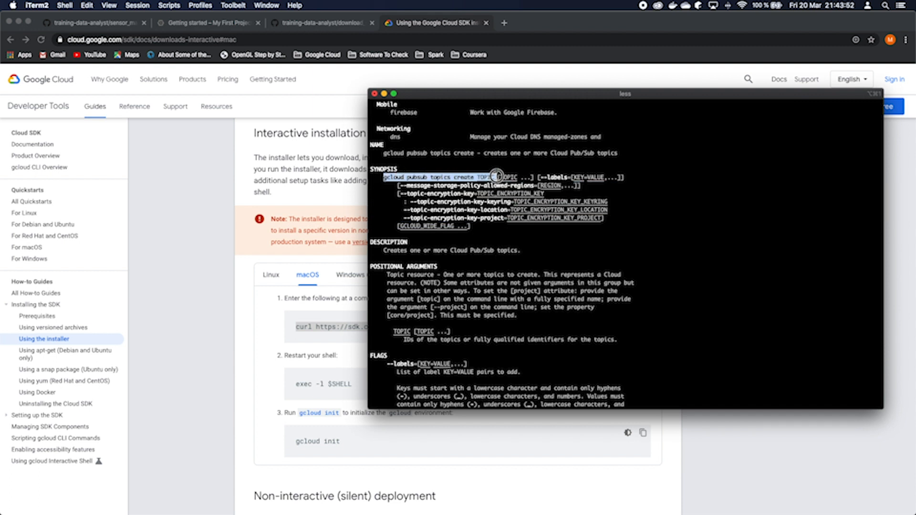
{"action": "left_click", "coordinate": [405, 178]}
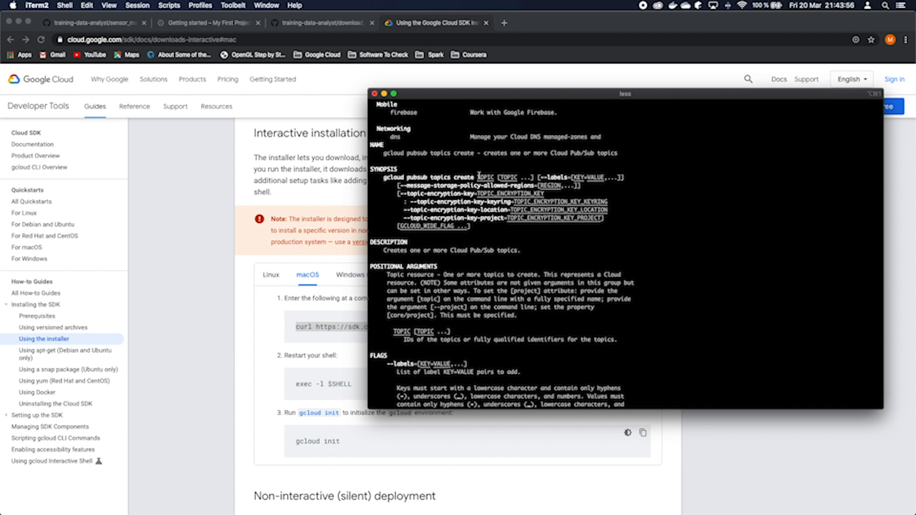
Try to create a Pub/Sub topic named sensordata with gcloud pubsub topics create
{"action": "type", "text": "qglcoube pu"}
{"action": "key", "text": "BackSpace"}
{"action": "key", "text": "BackSpace"}
{"action": "key", "text": "BackSpace"}
{"action": "key", "text": "BackSpace"}
{"action": "key", "text": "BackSpace"}
{"action": "key", "text": "BackSpace"}
{"action": "key", "text": "BackSpace"}
{"action": "key", "text": "BackSpace"}
{"action": "key", "text": "BackSpace"}
{"action": "type", "text": "cloud pubsub to"}
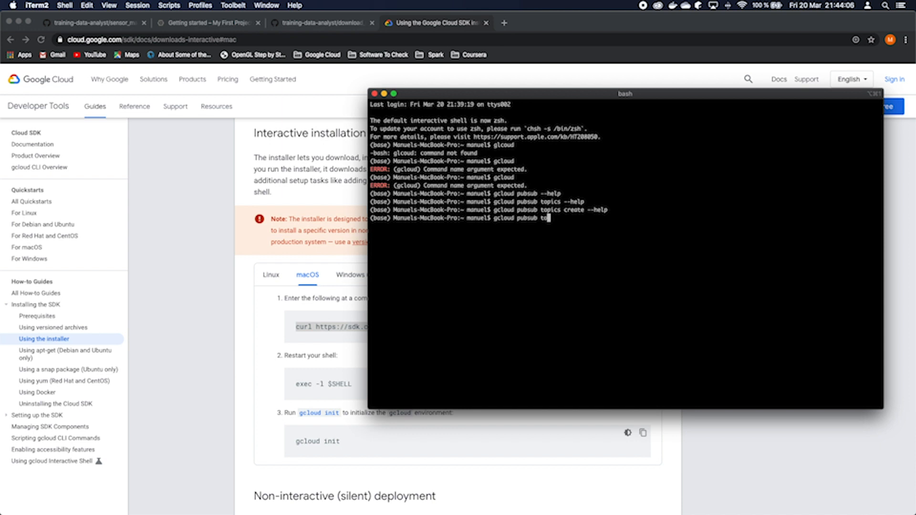
{"action": "type", "text": "pics create sensordata"}
{"action": "key", "text": "Return"}
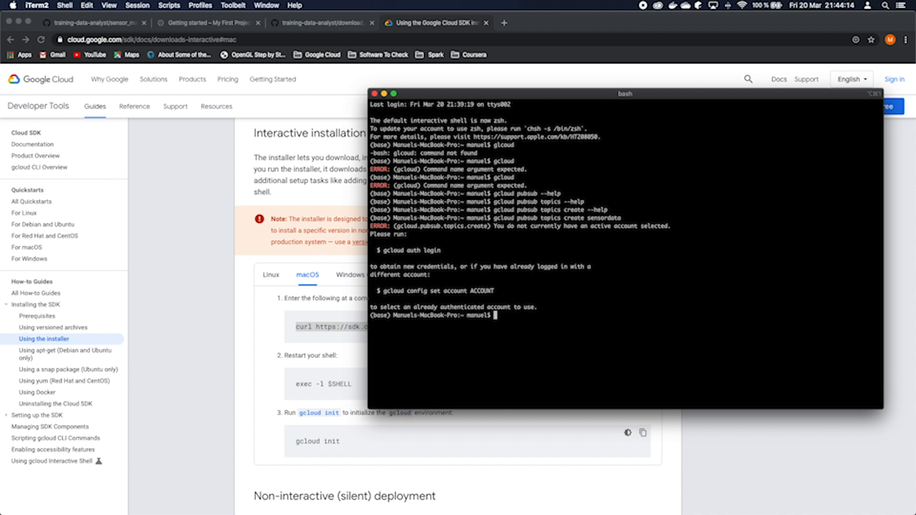
{"action": "left_click_drag", "start_coordinate": [500, 226], "coordinate": [665, 230]}
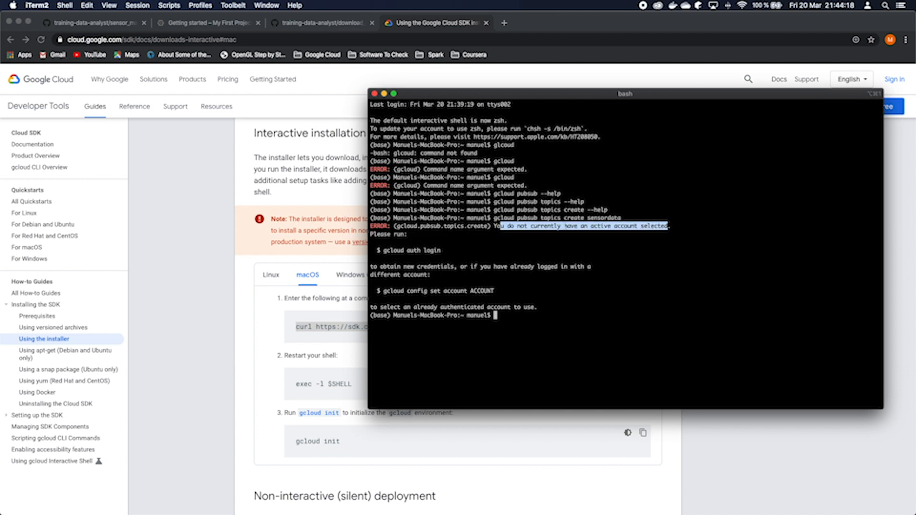
{"action": "type", "text": "u do not currently have an active account selected"}
{"action": "left_click", "coordinate": [635, 231]}
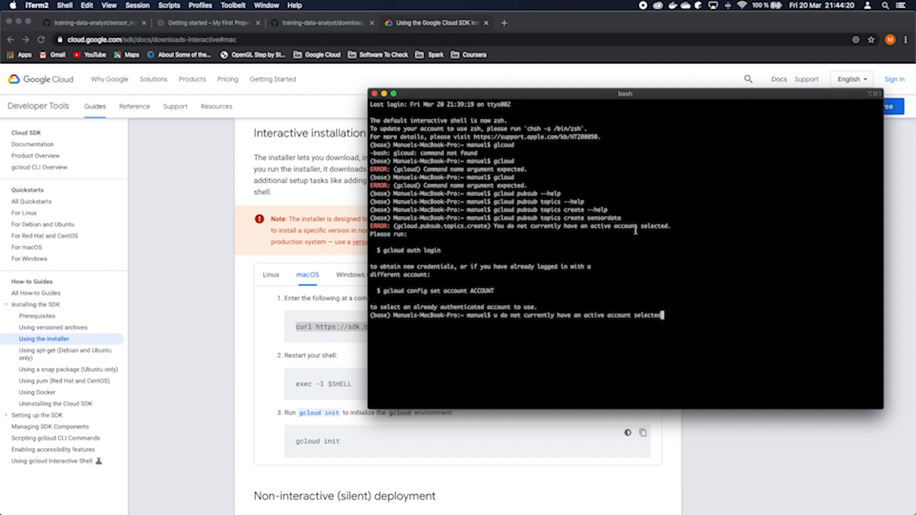
Discard the stray text at the prompt and run gcloud auth login to authenticate the SDK
{"action": "left_click_drag", "start_coordinate": [374, 235], "coordinate": [440, 249]}
{"action": "left_click", "coordinate": [401, 241]}
{"action": "left_click", "coordinate": [476, 255]}
{"action": "key", "text": "ctrl+c"}
{"action": "key", "text": "ctrl+c"}
{"action": "key", "text": "super+v"}
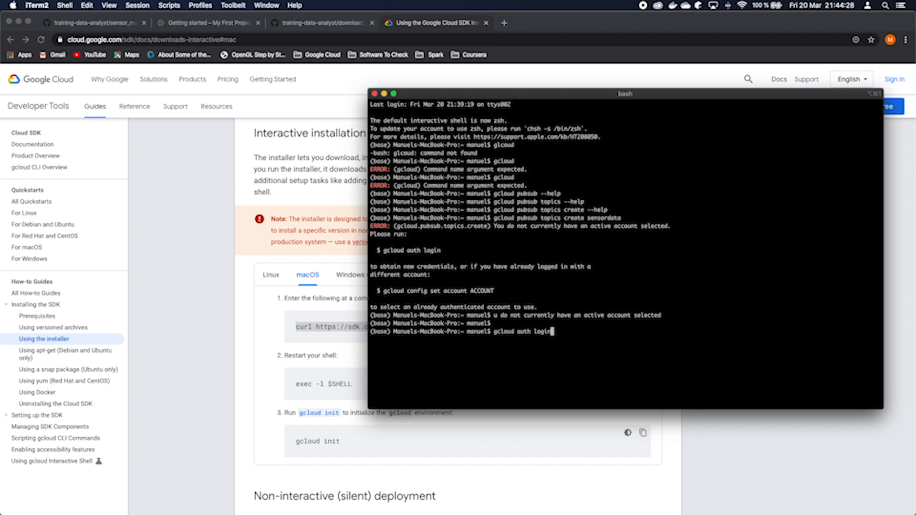
{"action": "key", "text": "Return"}
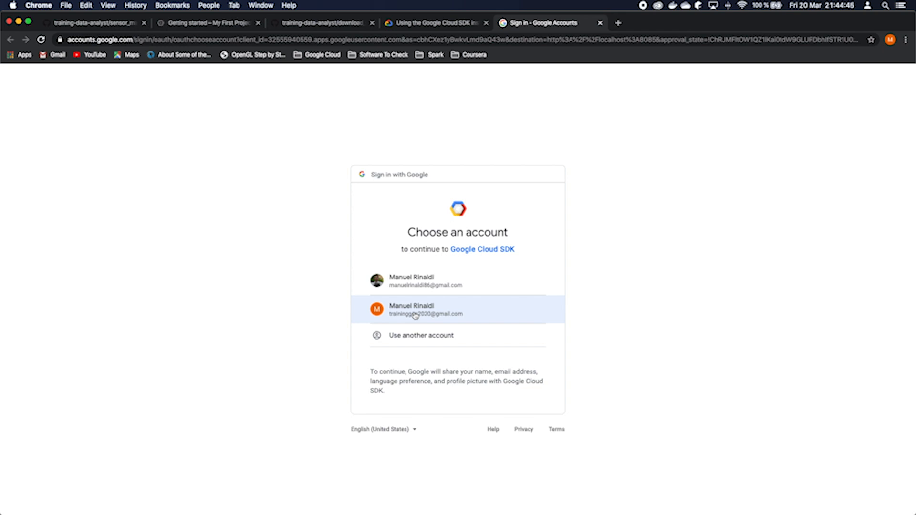
Choose the training account and allow the Google Cloud SDK to access it, then look over the authentication success page
{"action": "left_click", "coordinate": [415, 315]}
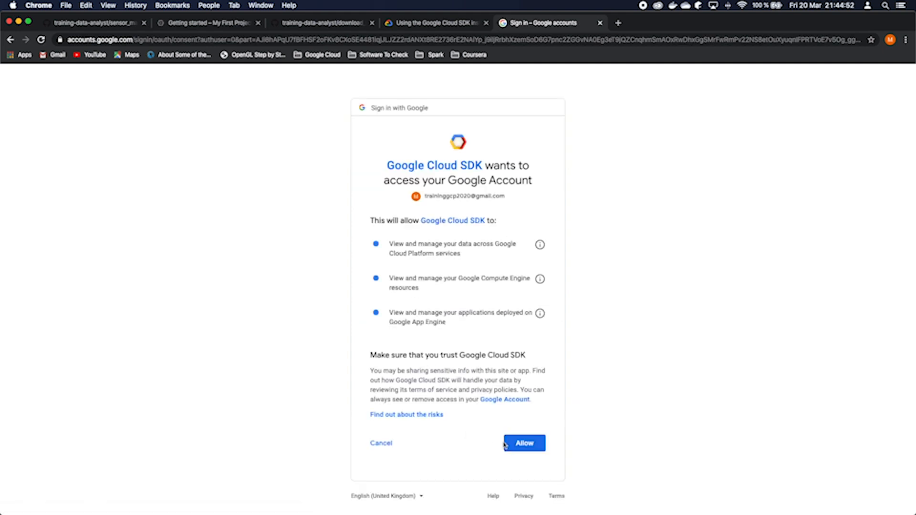
{"action": "left_click", "coordinate": [525, 446]}
{"action": "left_click_drag", "start_coordinate": [250, 191], "coordinate": [599, 191]}
{"action": "scroll", "coordinate": [485, 256], "scroll_direction": "down", "scroll_amount": 5}
Switch to the terminal and examine the login output, including the current project line and the suggested gcloud config set project command
{"action": "key", "text": "super+Tab"}
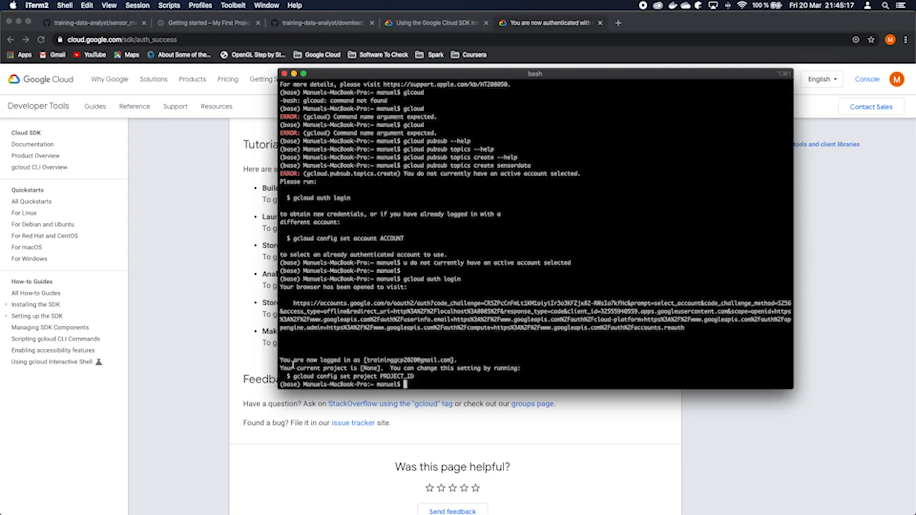
{"action": "left_click_drag", "start_coordinate": [282, 369], "coordinate": [536, 369]}
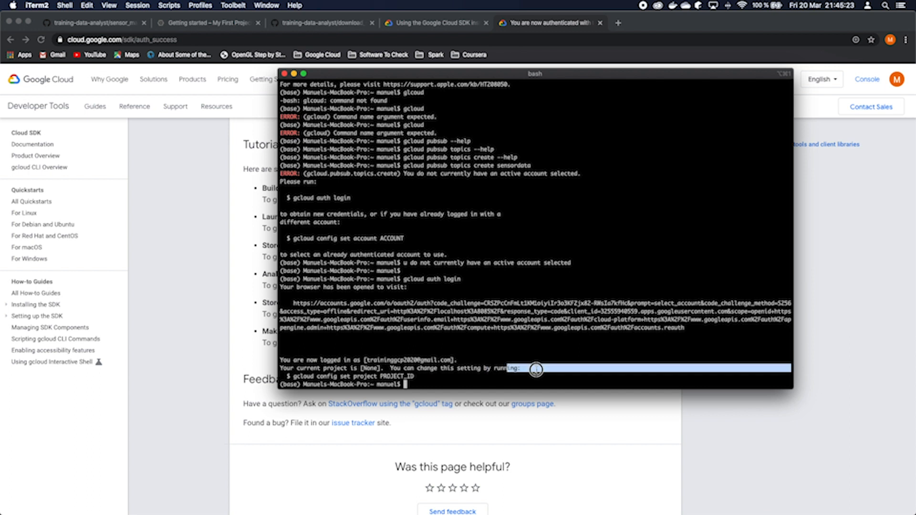
{"action": "left_click", "coordinate": [343, 374]}
{"action": "left_click_drag", "start_coordinate": [307, 376], "coordinate": [329, 376]}
{"action": "left_click", "coordinate": [343, 376]}
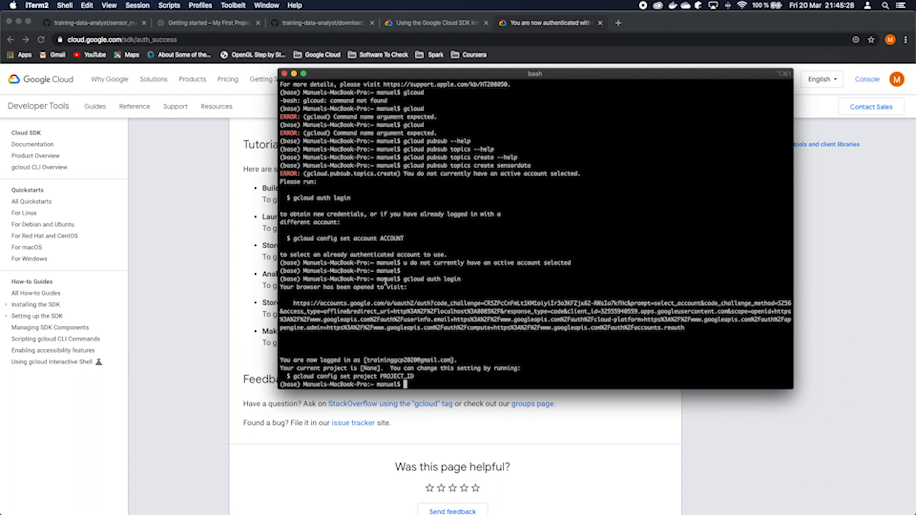
Search for google cloud console in a new browser tab, sign in to the console and check which account is active
{"action": "left_click", "coordinate": [199, 252]}
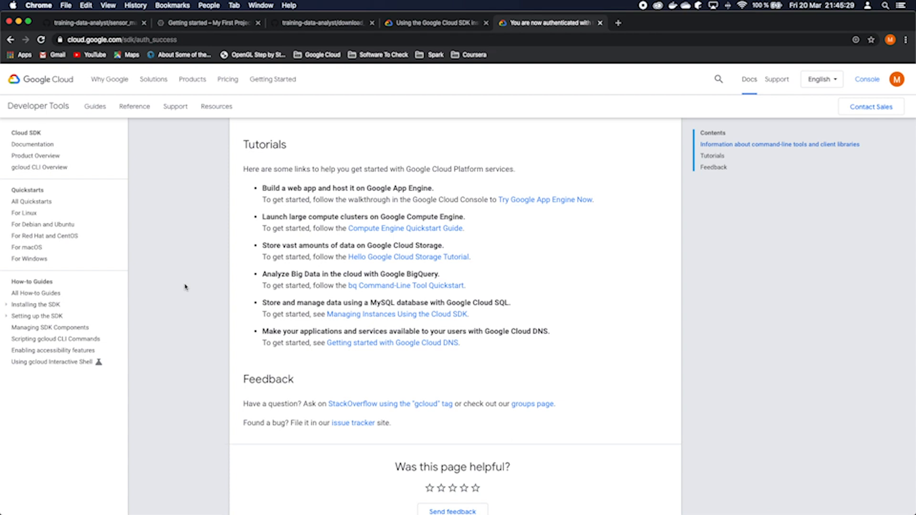
{"action": "left_click", "coordinate": [618, 22]}
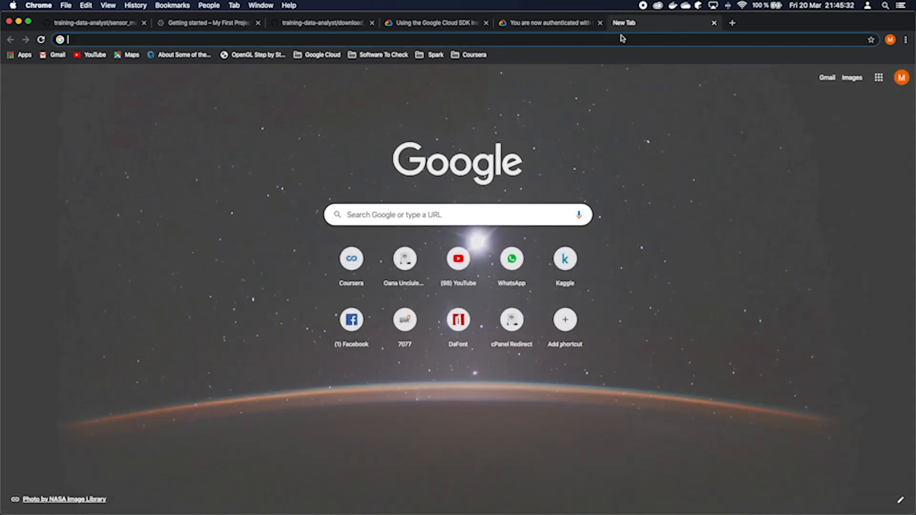
{"action": "type", "text": "google cl"}
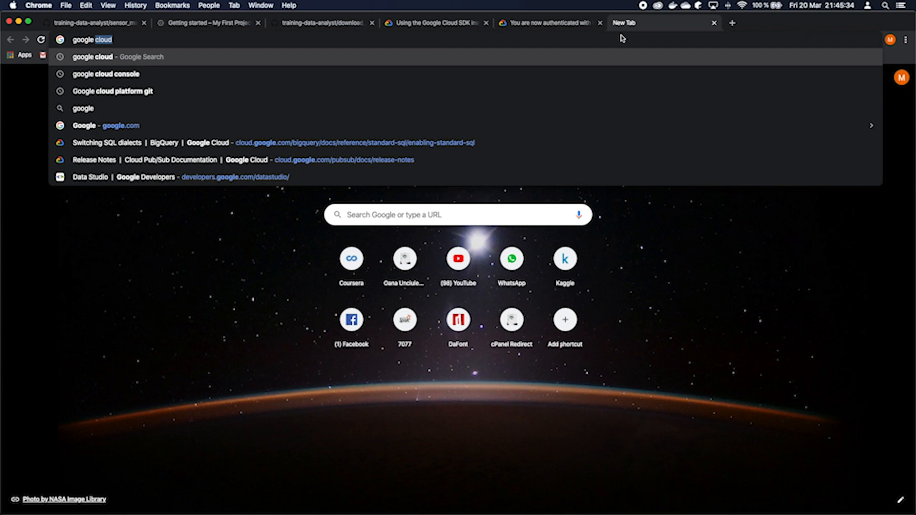
{"action": "type", "text": "oud console"}
{"action": "key", "text": "Return"}
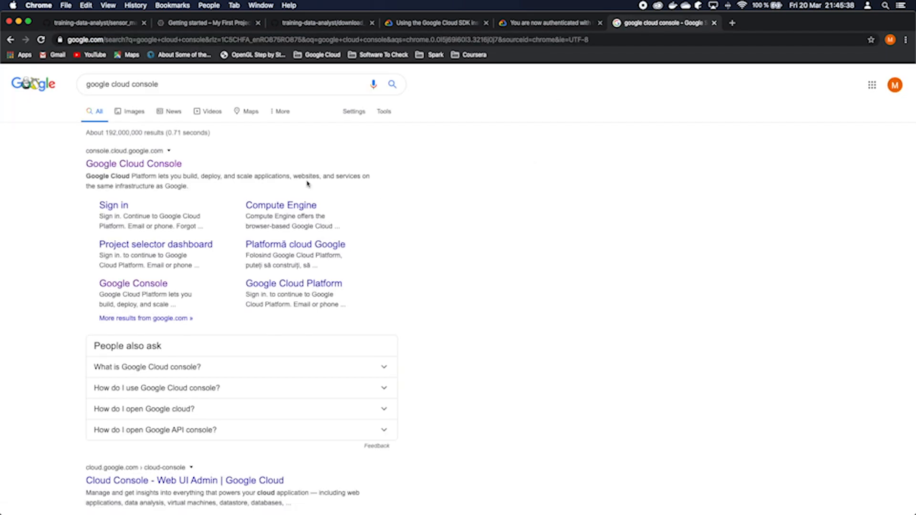
{"action": "left_click", "coordinate": [123, 206]}
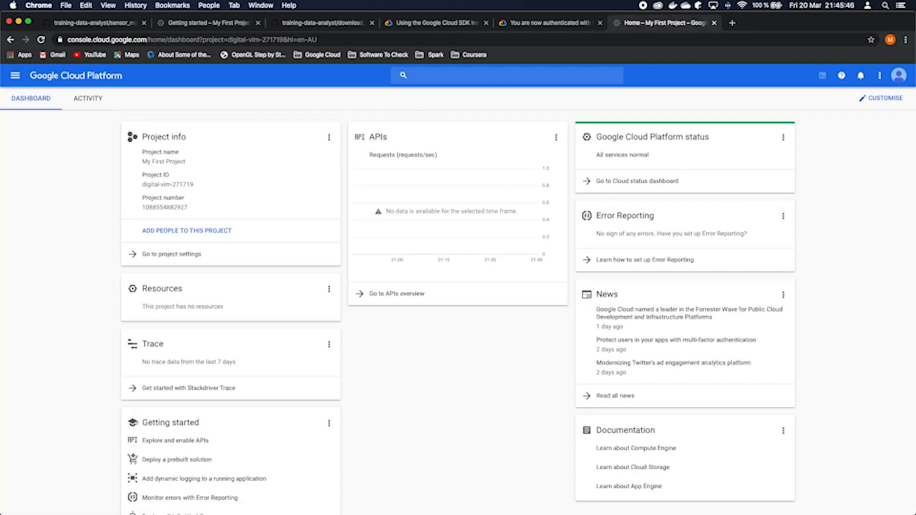
{"action": "left_click", "coordinate": [898, 99]}
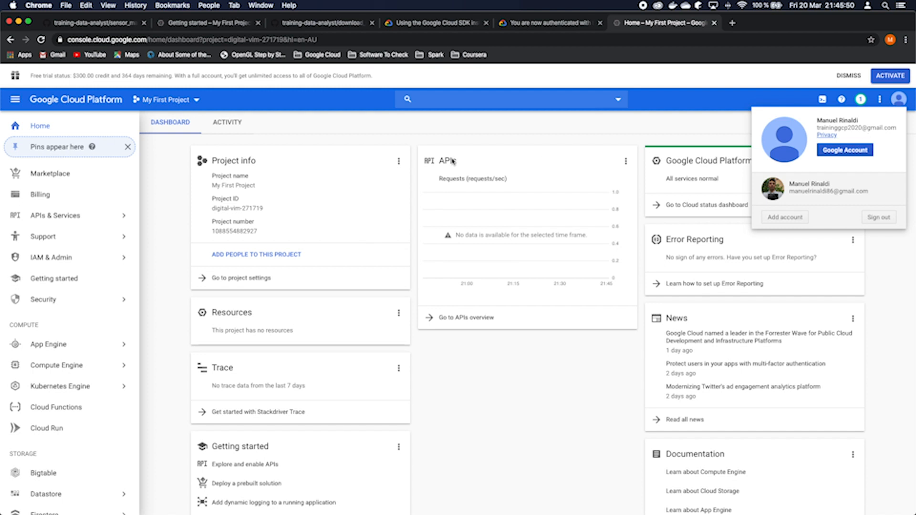
{"action": "left_click", "coordinate": [442, 135]}
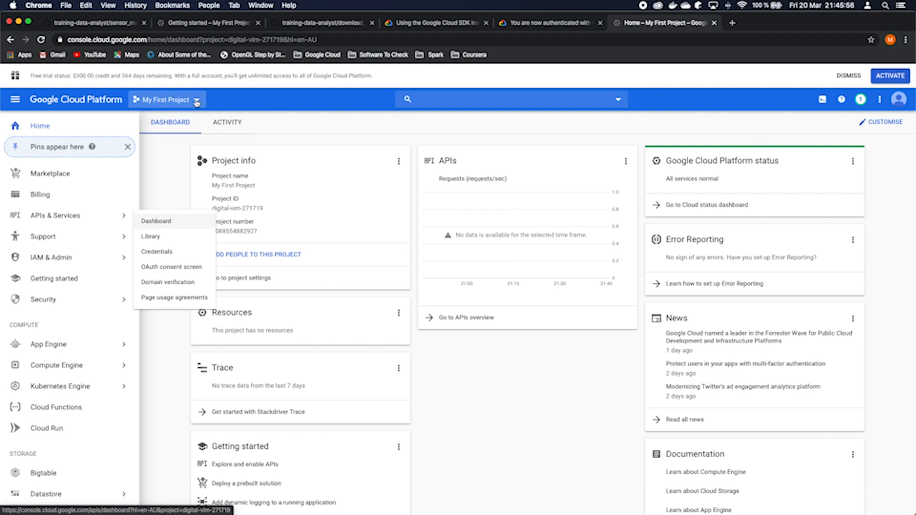
Open the console's project selection list and inspect the project ID of My First Project
{"action": "left_click", "coordinate": [196, 102]}
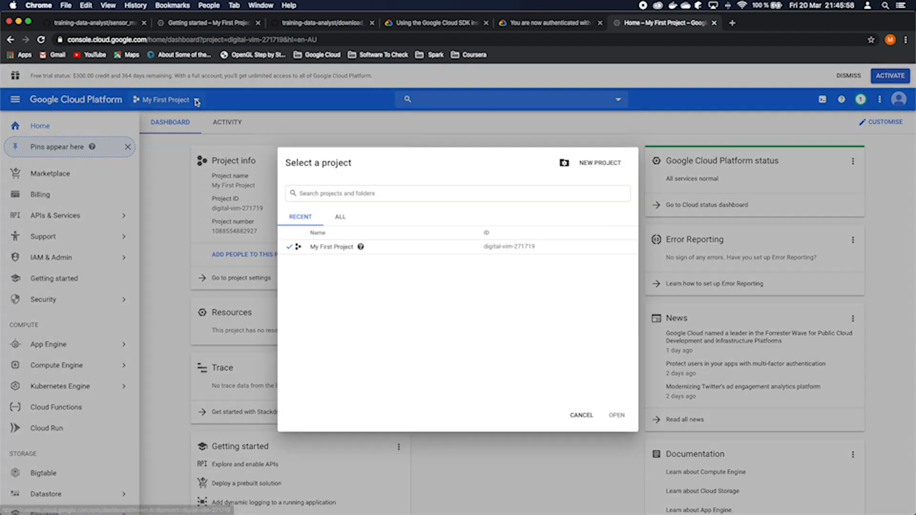
{"action": "triple_click", "coordinate": [509, 247]}
{"action": "right_click", "coordinate": [498, 247]}
{"action": "left_click", "coordinate": [515, 267]}
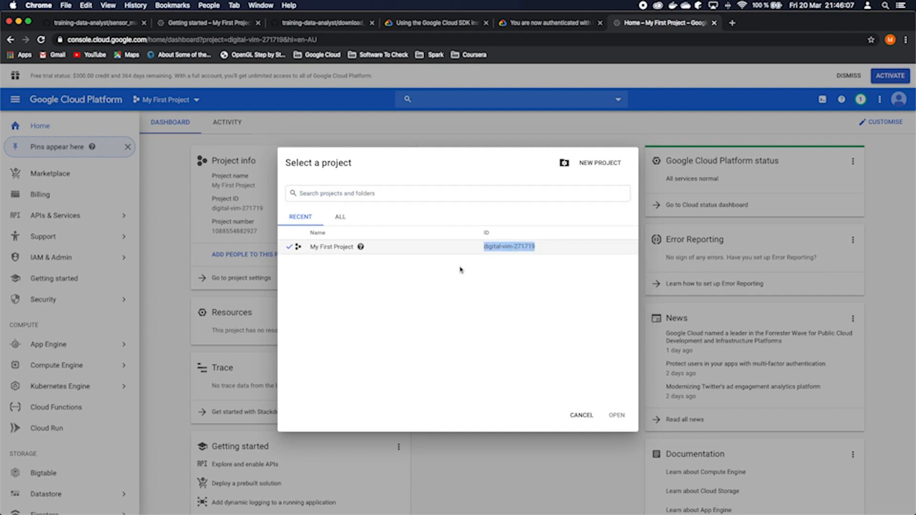
{"action": "left_click", "coordinate": [388, 298]}
Create a new project named GCPTraining with no organisation, copying its generated project ID from the form
{"action": "left_click", "coordinate": [561, 168]}
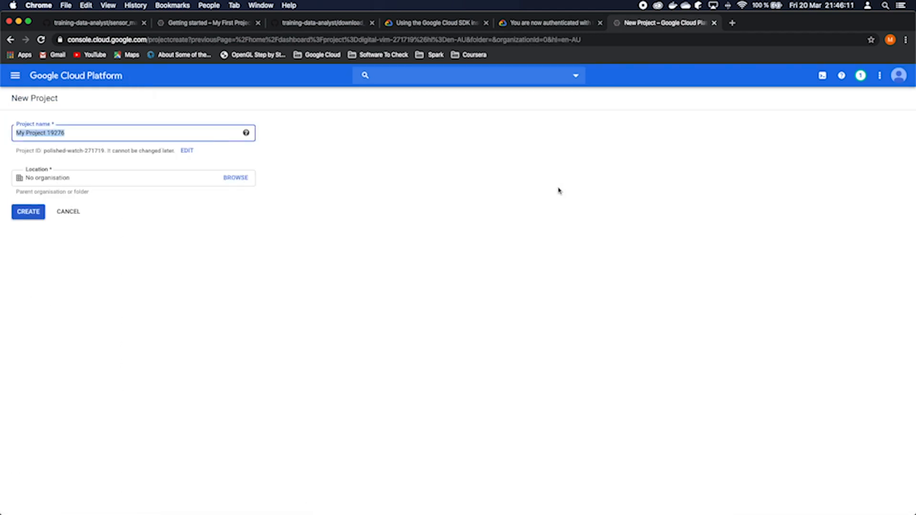
{"action": "type", "text": "G"}
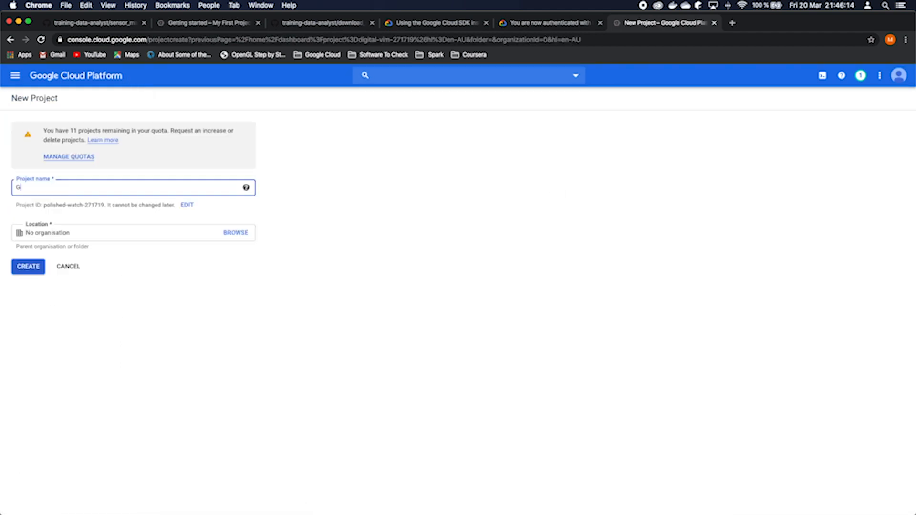
{"action": "type", "text": "CPTrain"}
{"action": "type", "text": "ing"}
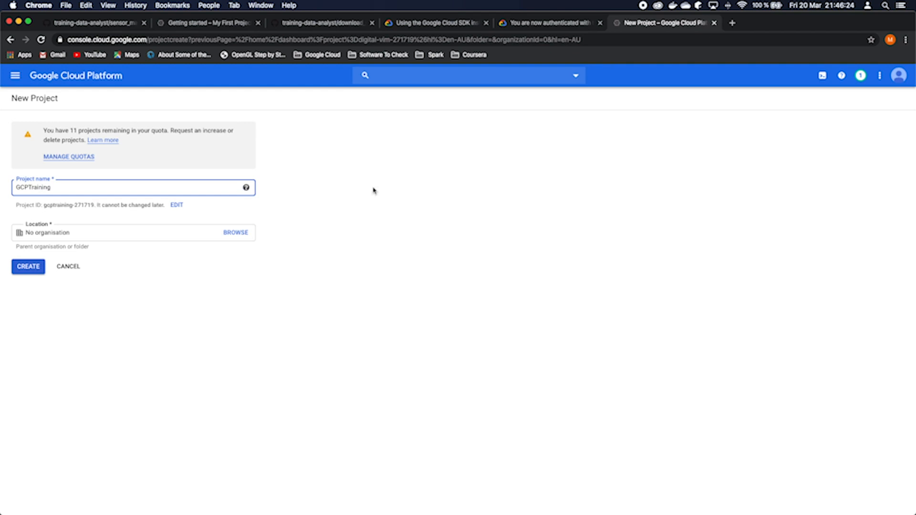
{"action": "left_click", "coordinate": [54, 205]}
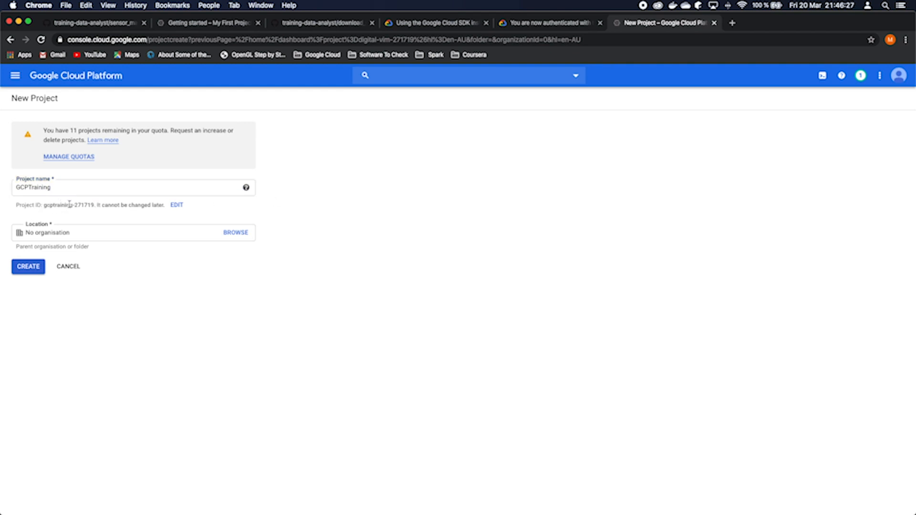
{"action": "left_click_drag", "start_coordinate": [94, 205], "coordinate": [45, 209]}
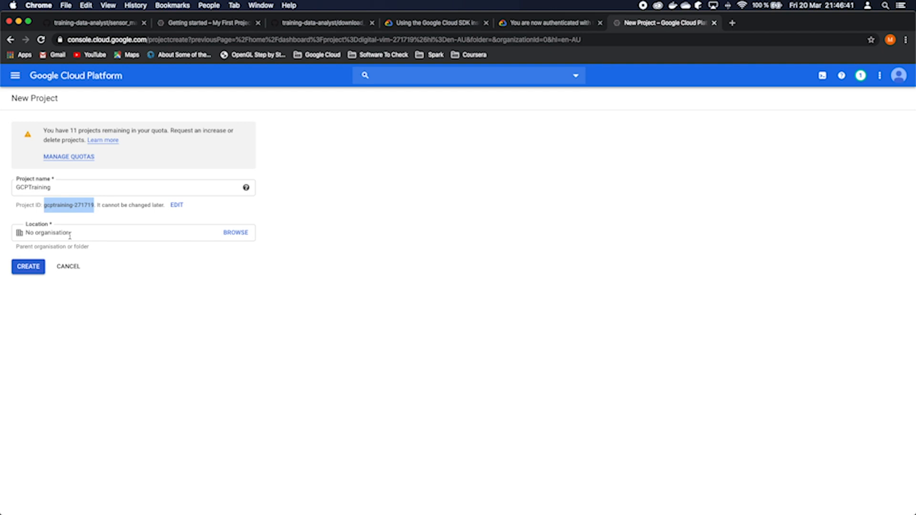
{"action": "left_click", "coordinate": [27, 267]}
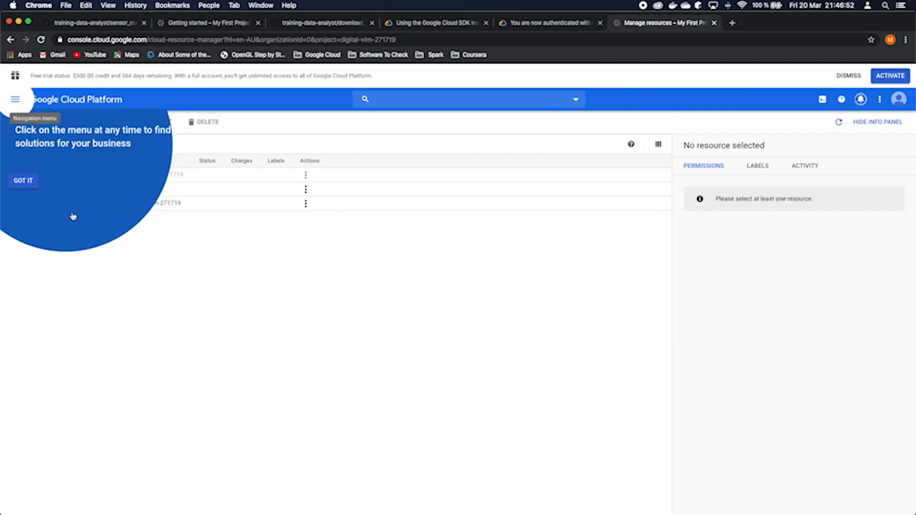
{"action": "left_click", "coordinate": [23, 181]}
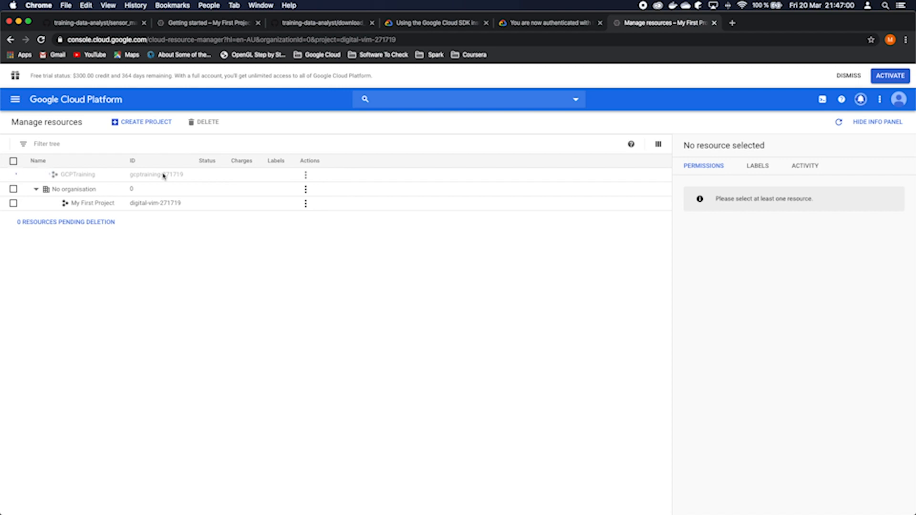
Switch to the terminal and set the active project with gcloud config set project gcptraining-271719
{"action": "key", "text": "ctrl+Up"}
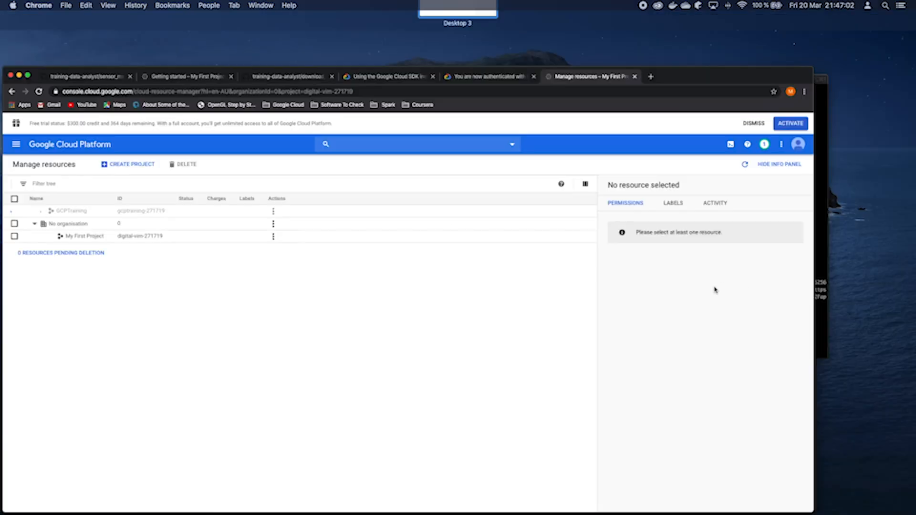
{"action": "left_click", "coordinate": [720, 219]}
{"action": "type", "text": "gcloud config set "}
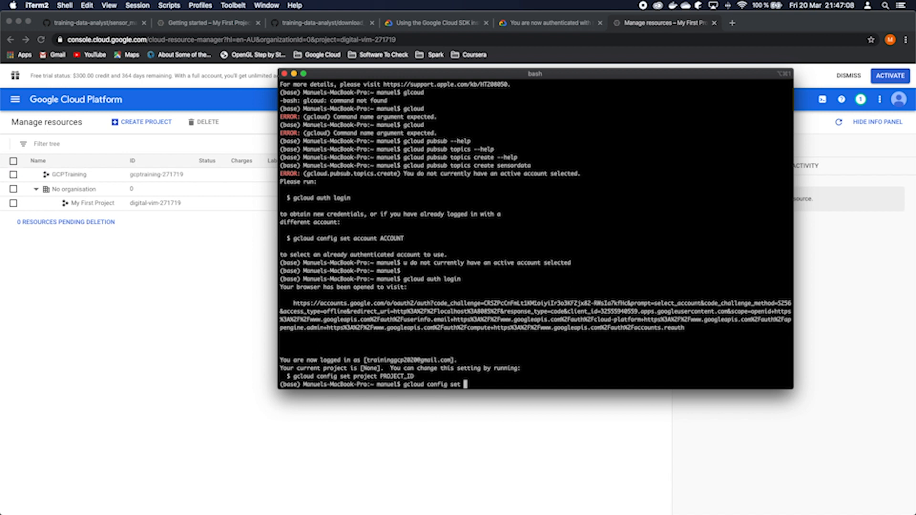
{"action": "type", "text": "project"}
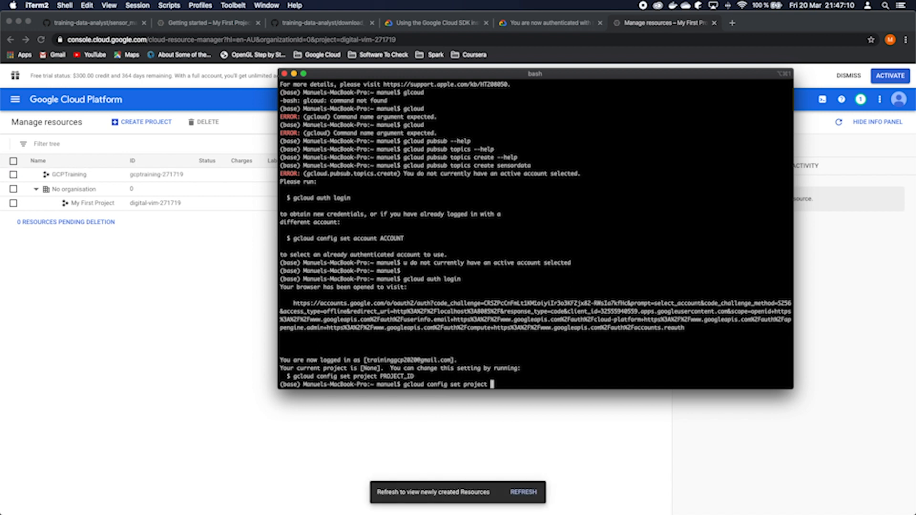
{"action": "key", "text": "super+v"}
{"action": "key", "text": "Return"}
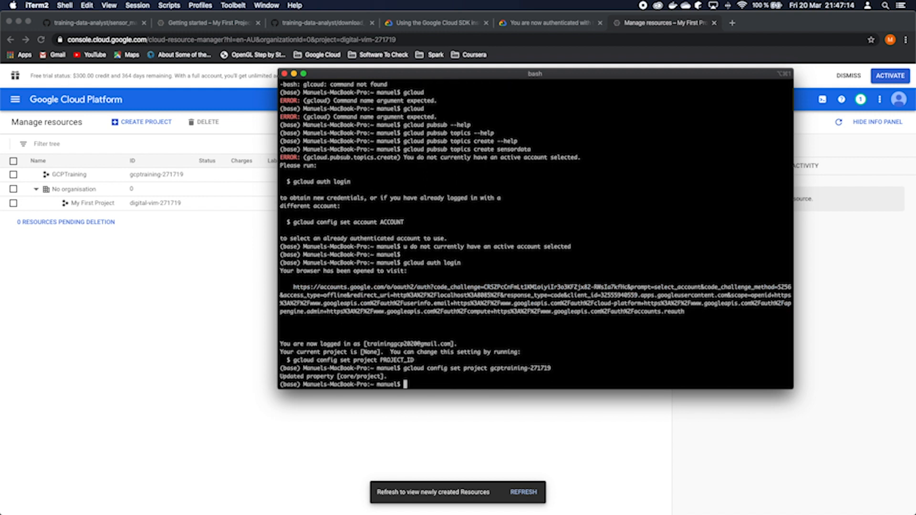
Run gcloud auth list and check which credentialed account is active
{"action": "type", "text": "gcloud auth list"}
{"action": "key", "text": "Return"}
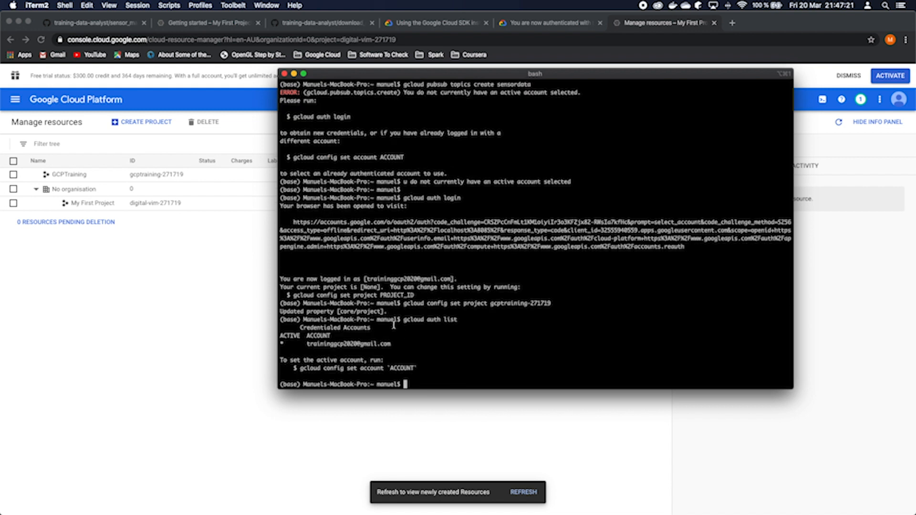
{"action": "scroll", "coordinate": [422, 319], "scroll_direction": "up", "scroll_amount": 1}
{"action": "scroll", "coordinate": [324, 352], "scroll_direction": "down", "scroll_amount": 1}
{"action": "left_click_drag", "start_coordinate": [308, 343], "coordinate": [439, 339]}
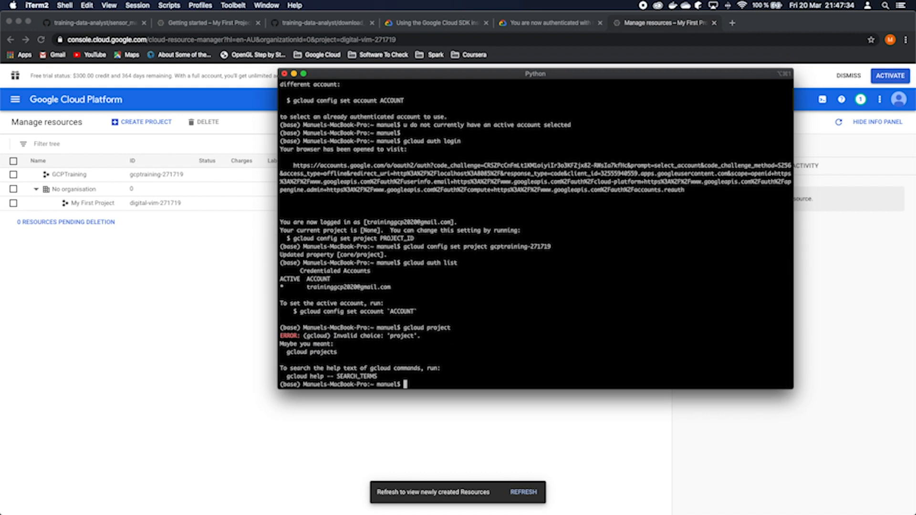
Run gcloud projects to view its subcommands and list the account's projects with gcloud projects list
{"action": "left_click_drag", "start_coordinate": [337, 352], "coordinate": [286, 352]}
{"action": "key", "text": "super+v"}
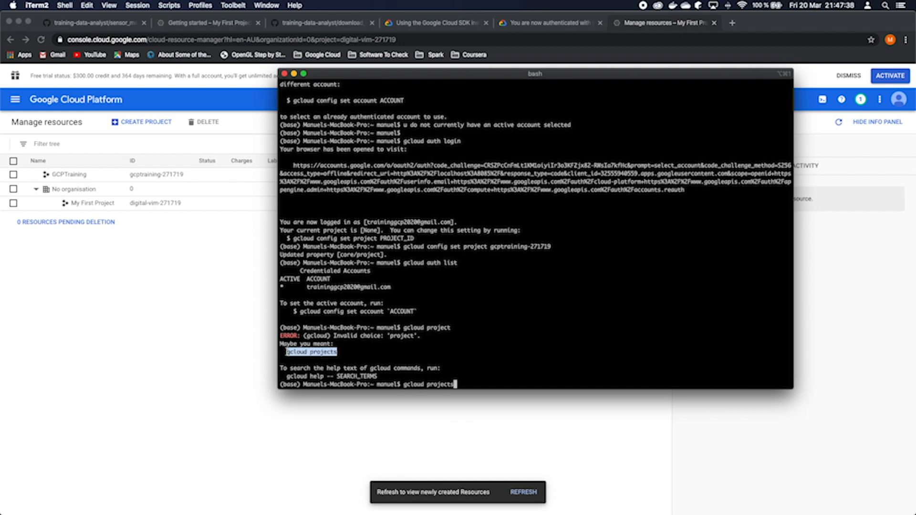
{"action": "key", "text": "Return"}
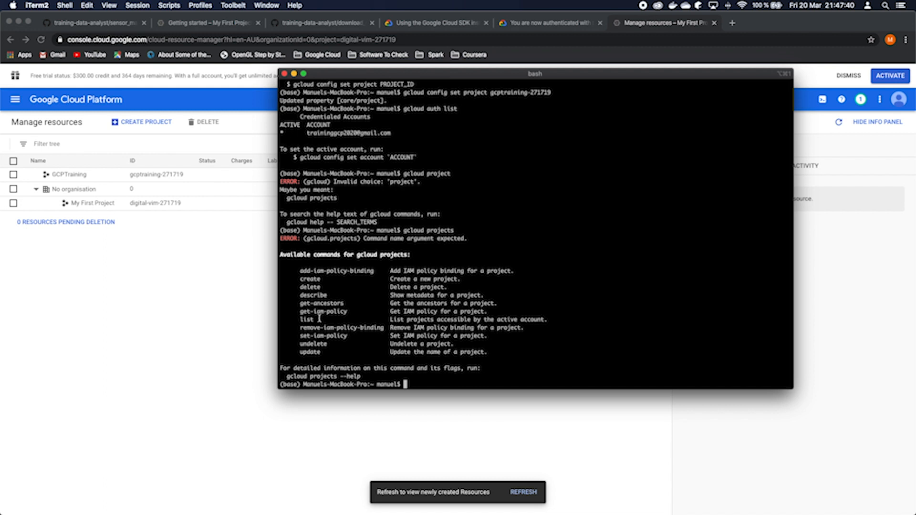
{"action": "key", "text": "Up"}
{"action": "type", "text": "list"}
{"action": "key", "text": "Return"}
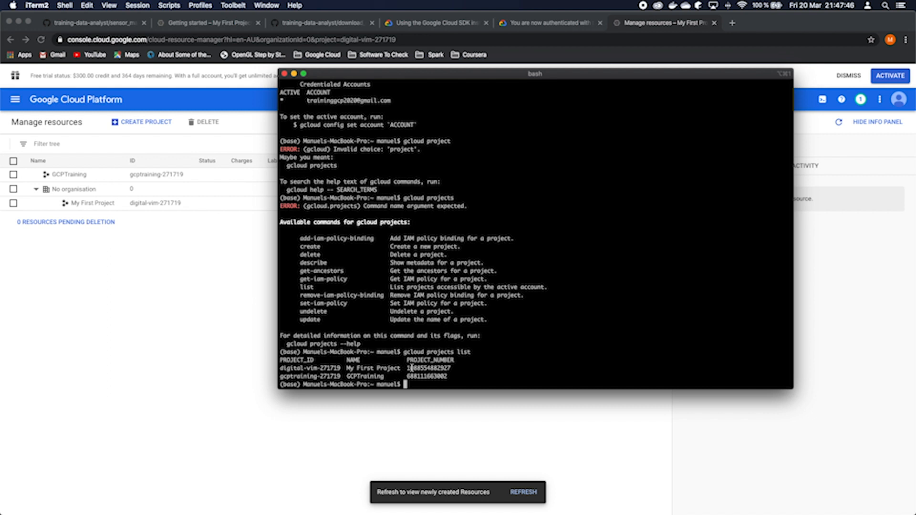
{"action": "left_click_drag", "start_coordinate": [339, 368], "coordinate": [283, 367]}
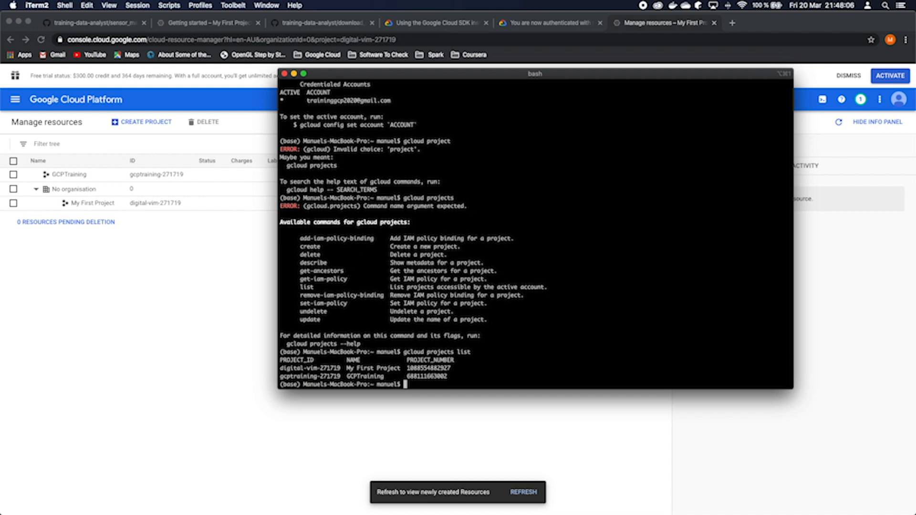
Create the Pub/Sub topic with gcloud pubsub topics create sensordata and check the full topic path in the output
{"action": "type", "text": "gcloud config set project gcptraining-271719"}
{"action": "key", "text": "Up"}
{"action": "key", "text": "Up"}
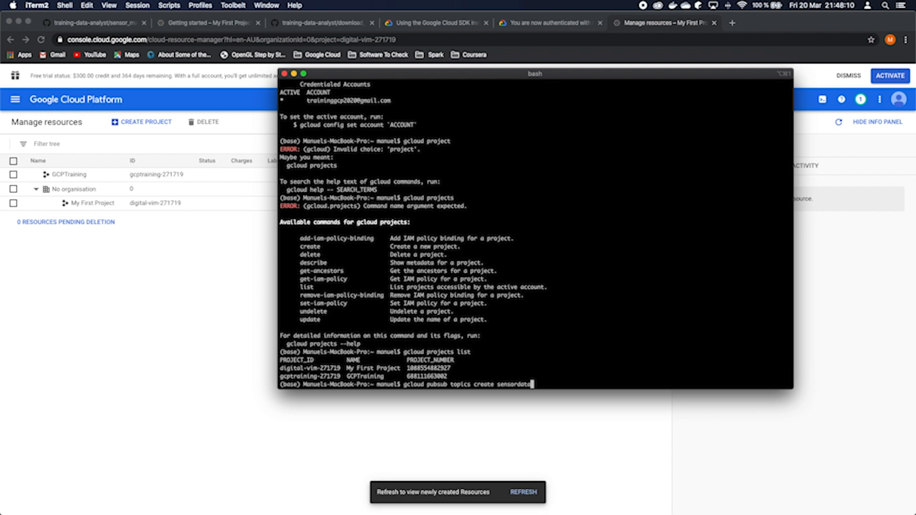
{"action": "key", "text": "Return"}
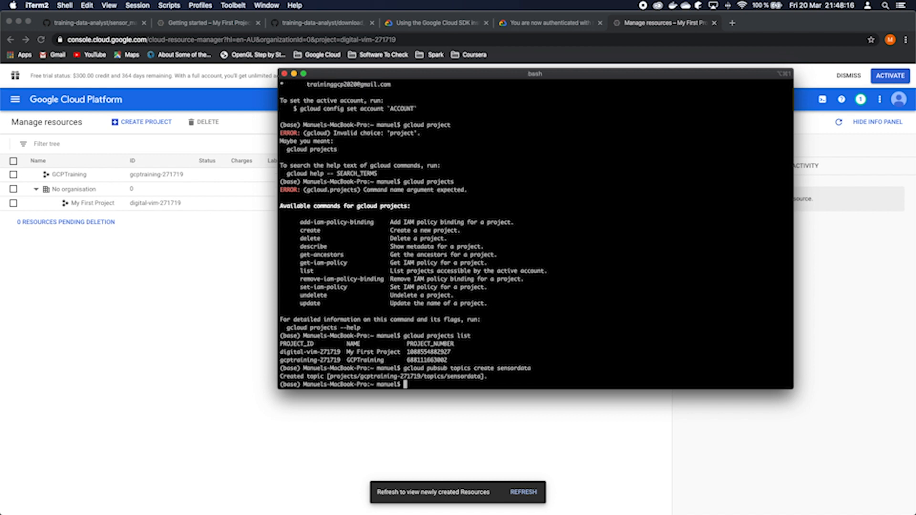
{"action": "left_click_drag", "start_coordinate": [329, 377], "coordinate": [481, 377]}
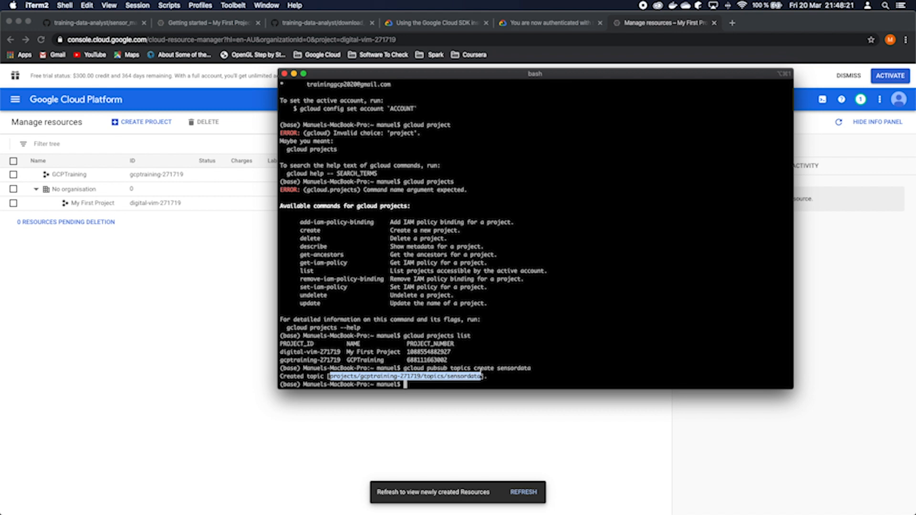
Switch to the Google Cloud console in the browser and pin Pub/Sub and BigQuery among the navigation shortcuts
{"action": "left_click", "coordinate": [116, 270]}
{"action": "left_click", "coordinate": [16, 99]}
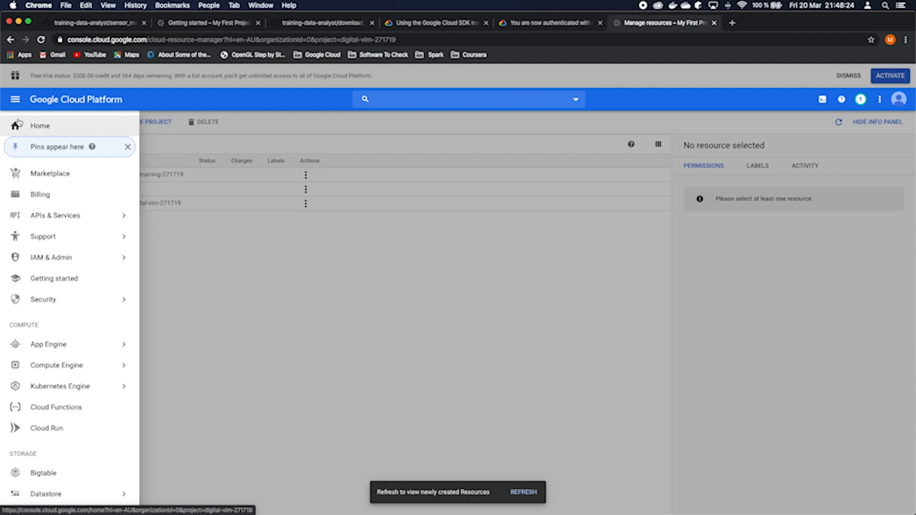
{"action": "scroll", "coordinate": [60, 262], "scroll_direction": "down", "scroll_amount": 10}
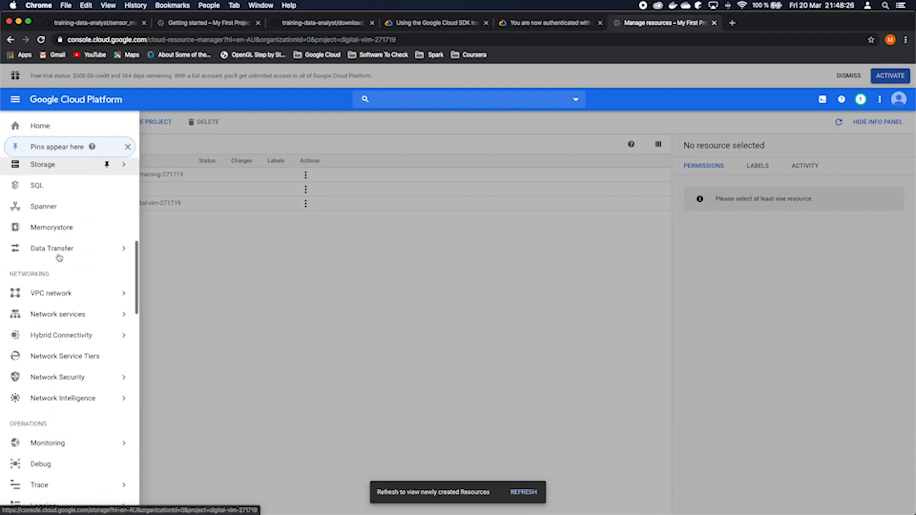
{"action": "scroll", "coordinate": [60, 258], "scroll_direction": "down", "scroll_amount": 10}
{"action": "scroll", "coordinate": [59, 258], "scroll_direction": "down", "scroll_amount": 2}
{"action": "left_click", "coordinate": [107, 336]}
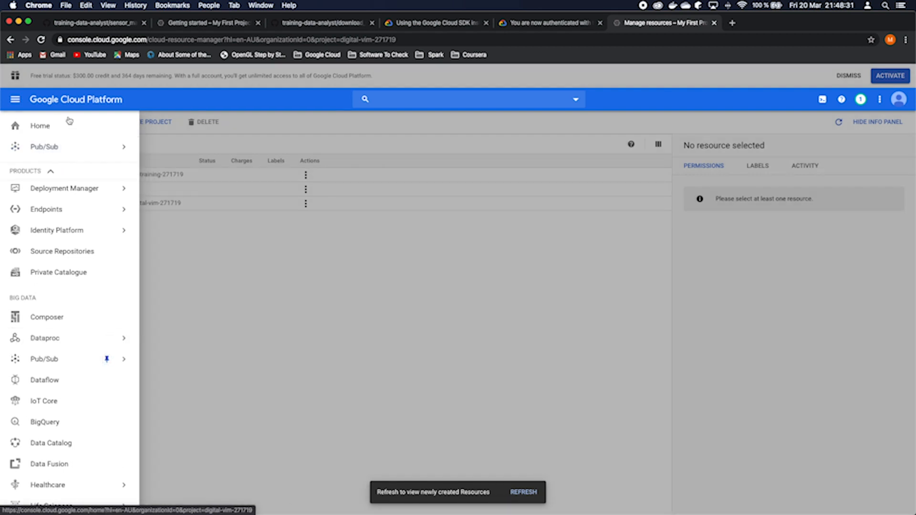
{"action": "mouse_move", "coordinate": [43, 147]}
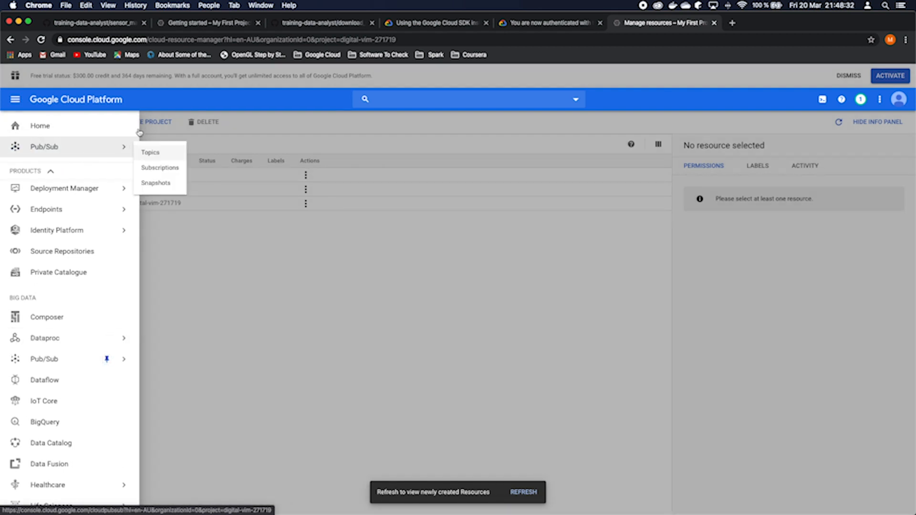
{"action": "left_click", "coordinate": [106, 423]}
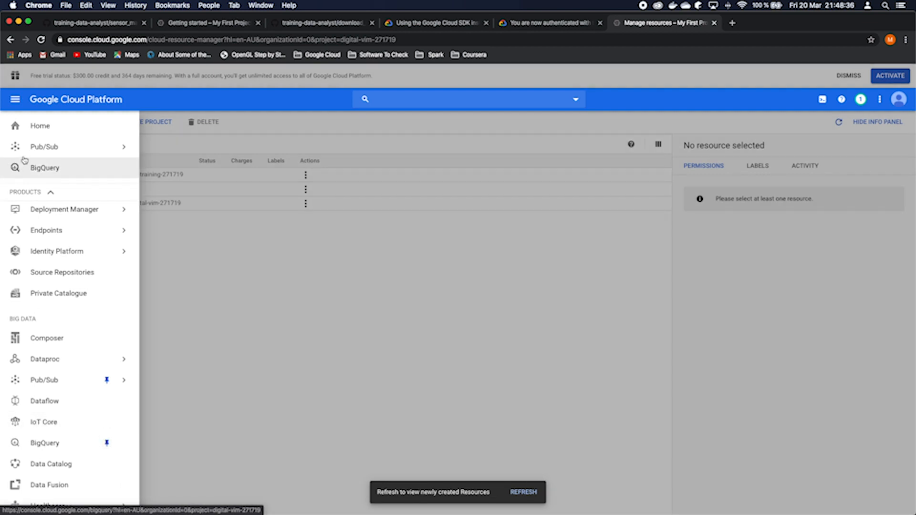
Open the Pub/Sub topics list and change the console's project to GCPTraining
{"action": "mouse_move", "coordinate": [40, 149]}
{"action": "left_click", "coordinate": [145, 151]}
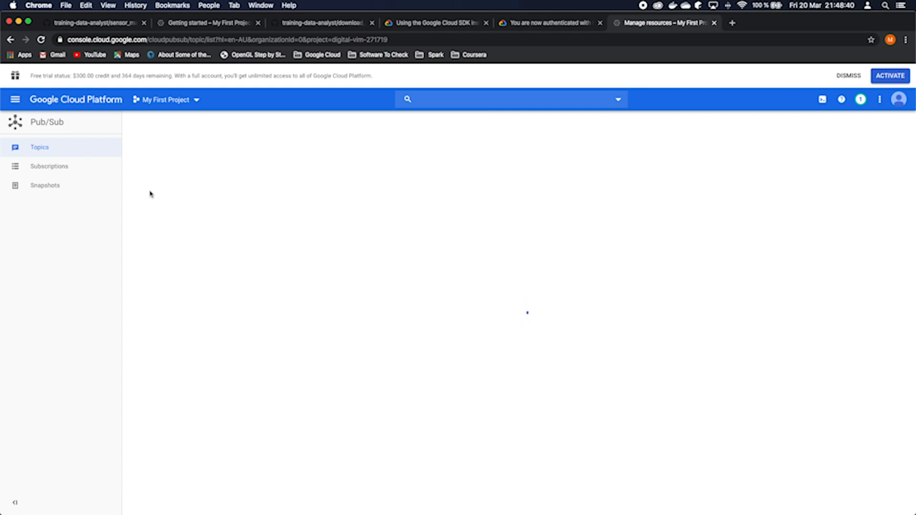
{"action": "left_click", "coordinate": [196, 101]}
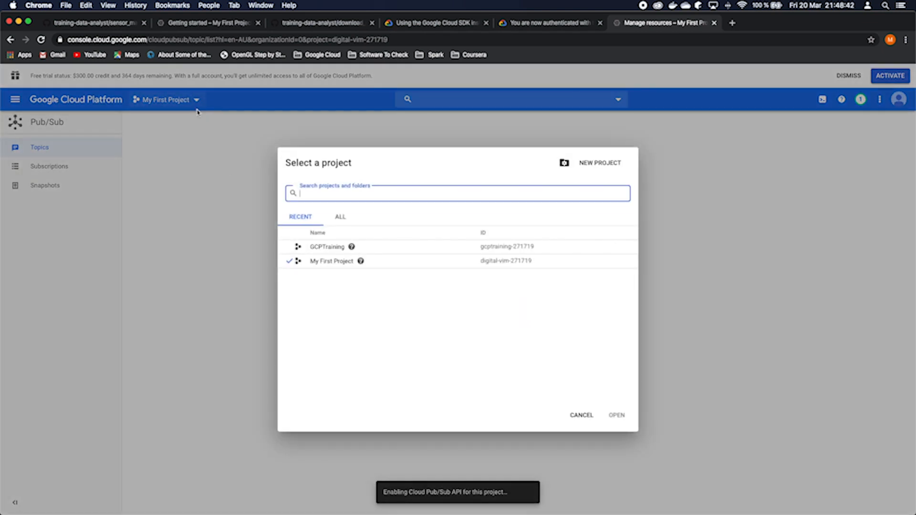
{"action": "left_click", "coordinate": [325, 248]}
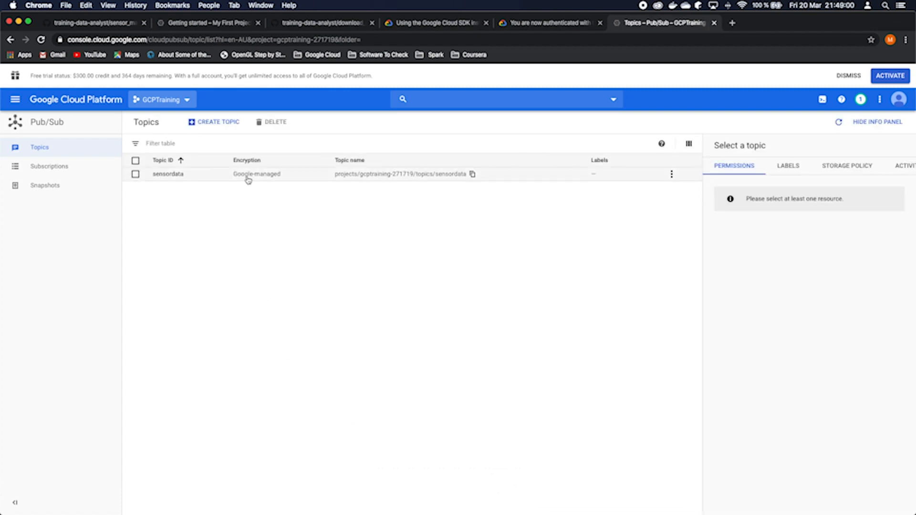
Pin APIs & Services alongside the other navigation shortcuts
{"action": "left_click", "coordinate": [12, 98]}
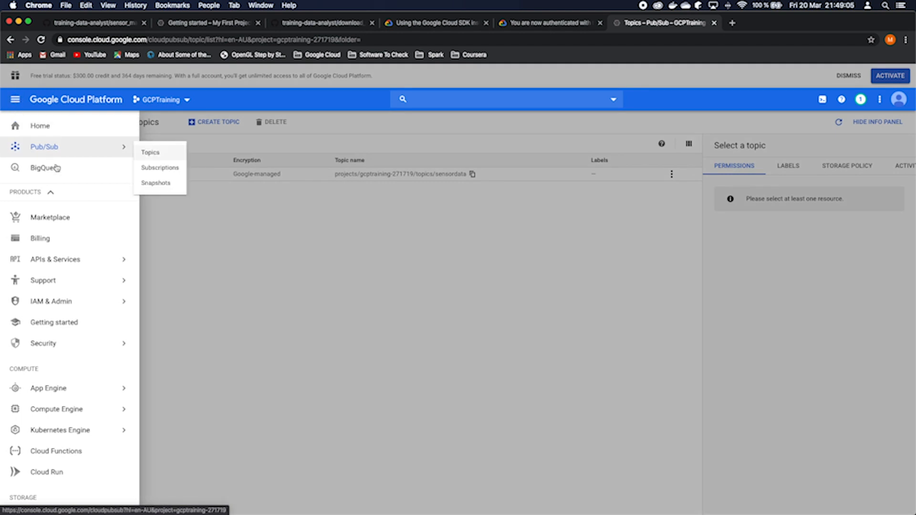
{"action": "mouse_move", "coordinate": [94, 303]}
{"action": "left_click", "coordinate": [106, 260]}
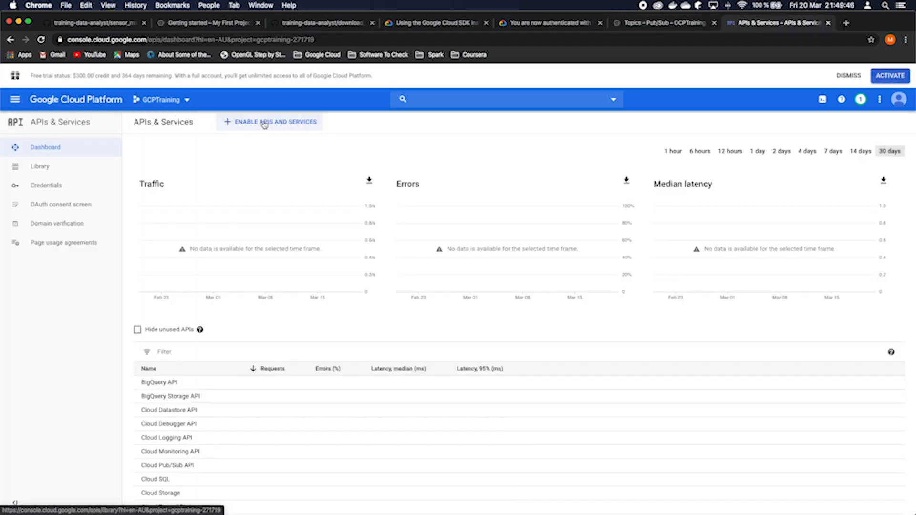
Search the API Library for Dataflow and enable the Dataflow API for the GCPTraining project
{"action": "left_click", "coordinate": [264, 122]}
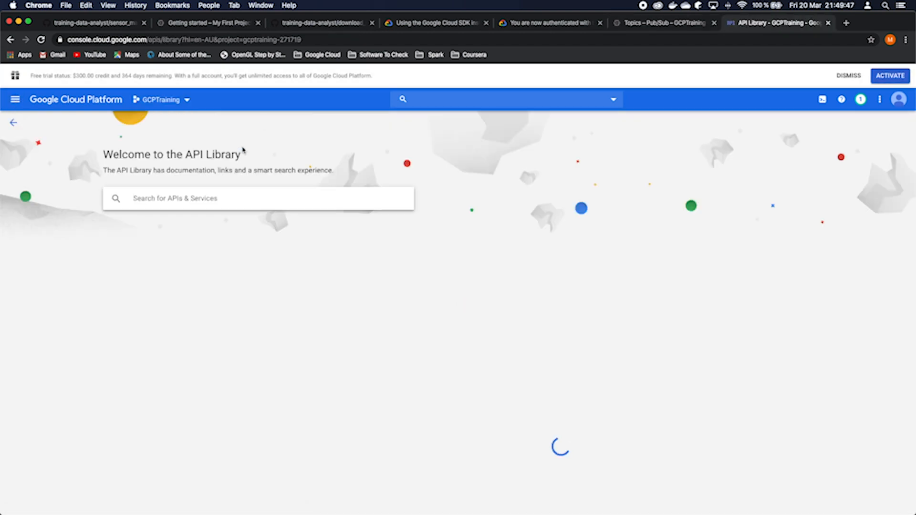
{"action": "left_click", "coordinate": [193, 198]}
{"action": "type", "text": "Dataflow"}
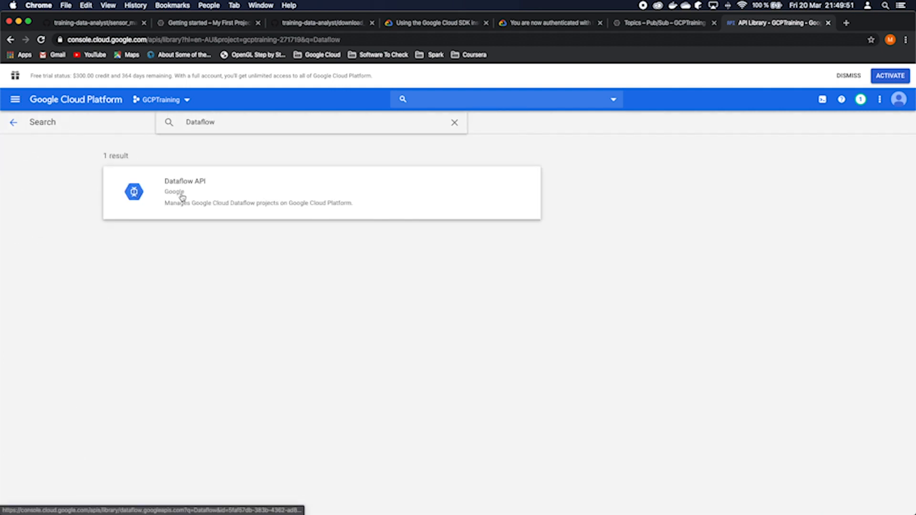
{"action": "left_click", "coordinate": [182, 197]}
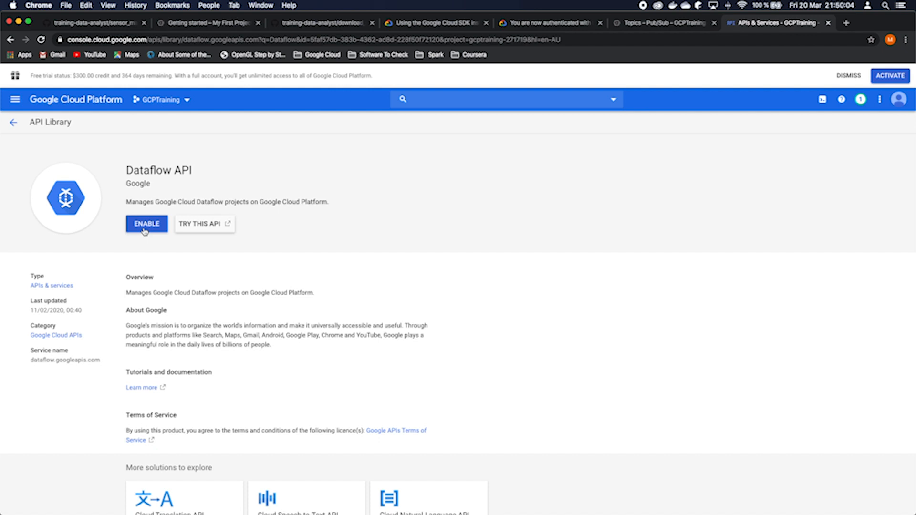
{"action": "left_click", "coordinate": [146, 228]}
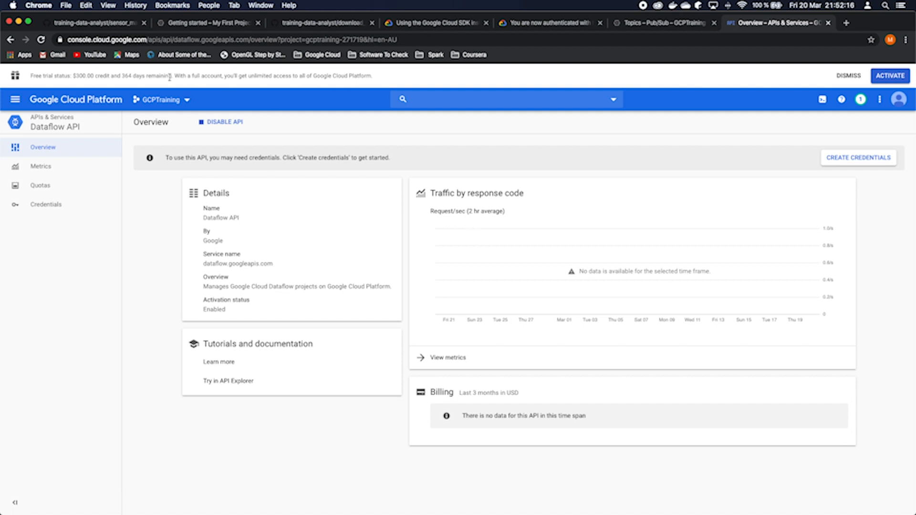
Go to the Pub/Sub topics, open the sensordata topic and bring up its Publish message form
{"action": "left_click", "coordinate": [14, 101]}
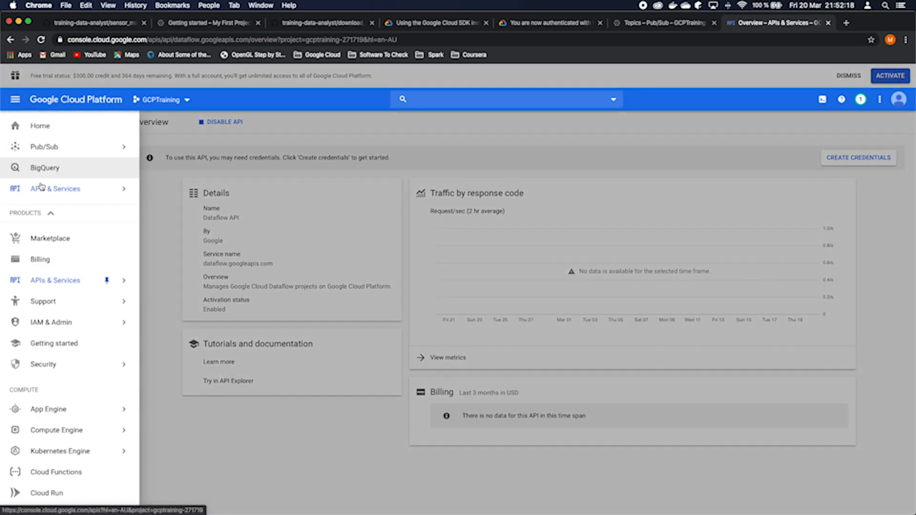
{"action": "left_click", "coordinate": [56, 149]}
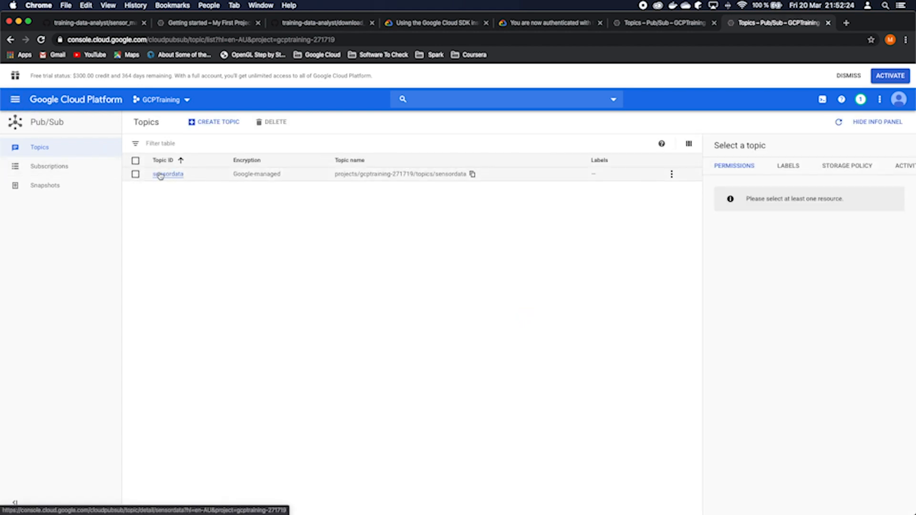
{"action": "left_click", "coordinate": [175, 175]}
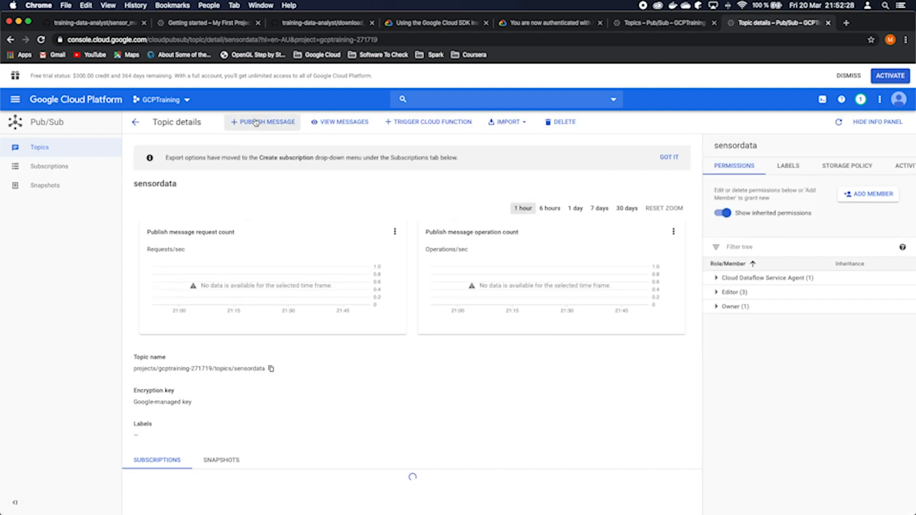
{"action": "left_click", "coordinate": [262, 122]}
{"action": "left_click", "coordinate": [473, 236]}
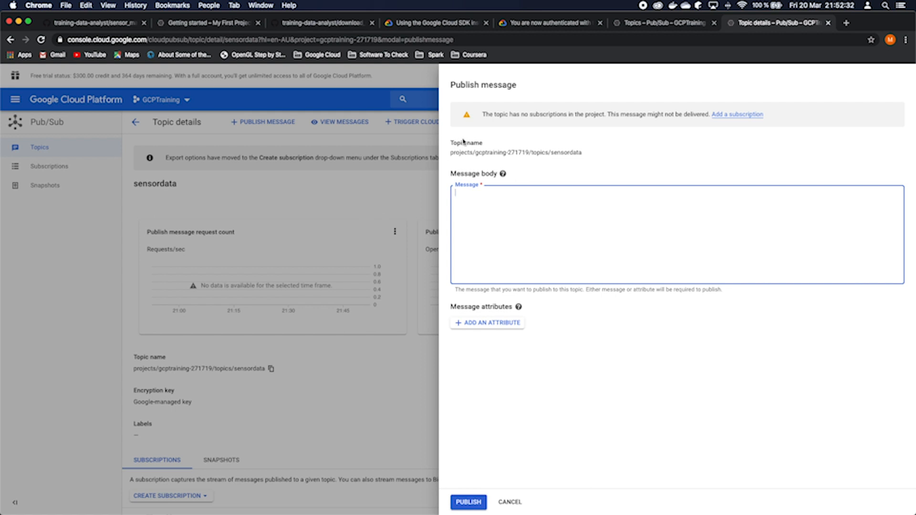
Copy the whole gsutil cp command from the download_data.sh page on GitHub
{"action": "left_click", "coordinate": [318, 23]}
{"action": "left_click", "coordinate": [262, 390]}
{"action": "left_click_drag", "start_coordinate": [253, 389], "coordinate": [497, 393]}
{"action": "key", "text": "super+c"}
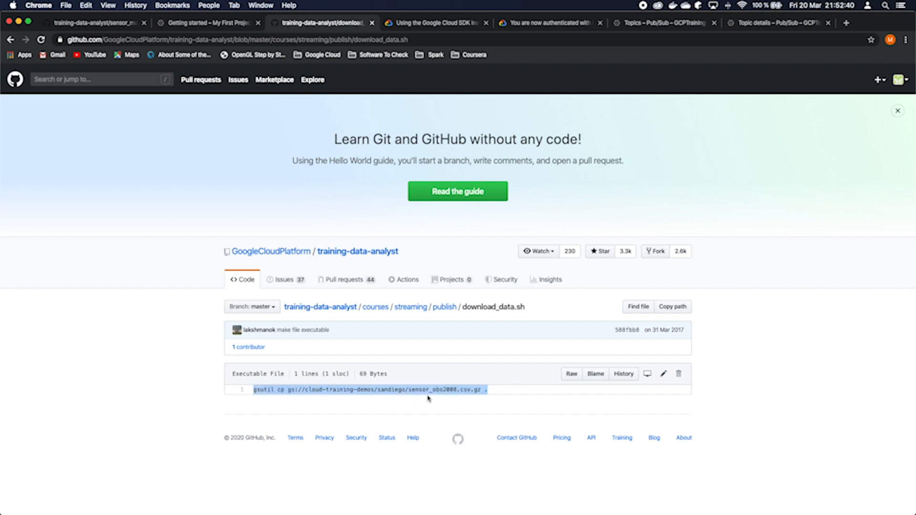
Switch to the terminal and change the working directory to Desktop/
{"action": "key", "text": "ctrl+Up"}
{"action": "left_click", "coordinate": [701, 191]}
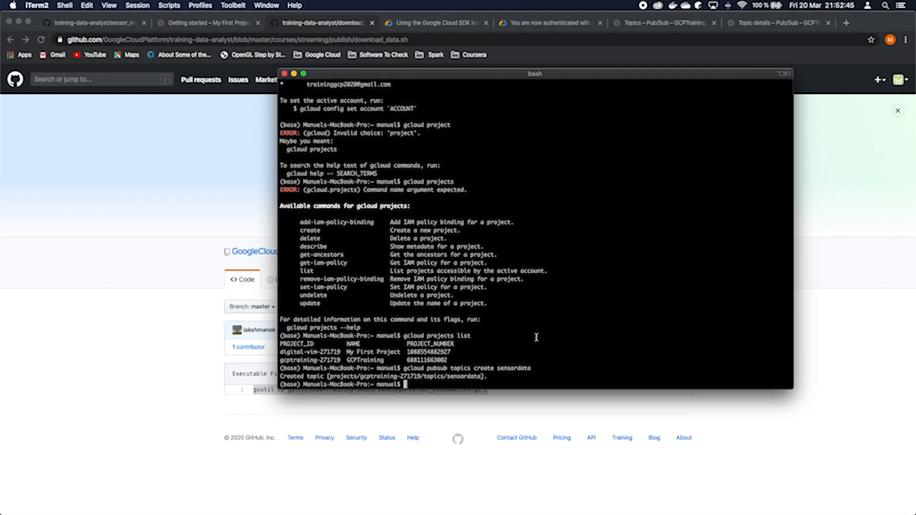
{"action": "type", "text": "cd Dest"}
{"action": "key", "text": "Tab"}
{"action": "key", "text": "BackSpace"}
{"action": "key", "text": "BackSpace"}
{"action": "type", "text": "sk"}
{"action": "key", "text": "Tab"}
{"action": "key", "text": "Return"}
Download the sensor data with gsutil cp gs://cloud-training-demos/sandiego/sensor_obs2008.csv.gz . and check the copy output in the terminal
{"action": "key", "text": "super+v"}
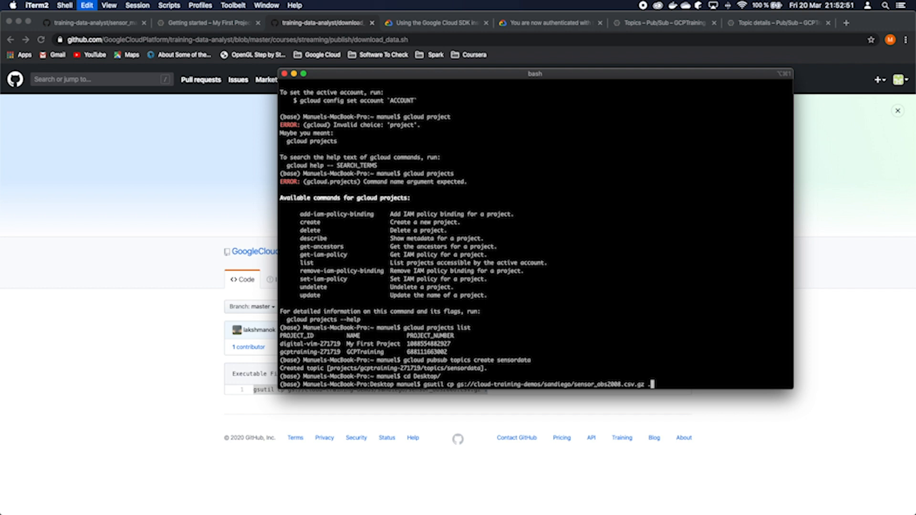
{"action": "key", "text": "Return"}
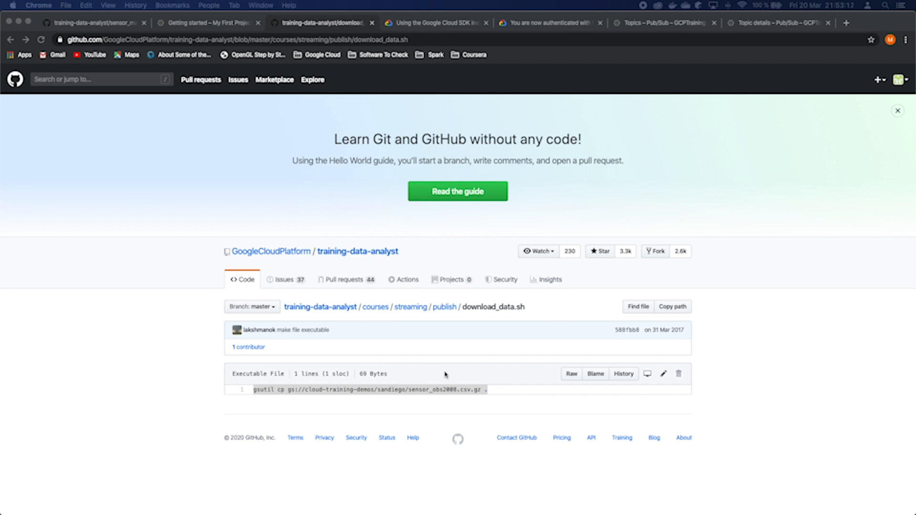
{"action": "key", "text": "ctrl+Up"}
{"action": "left_click", "coordinate": [730, 198]}
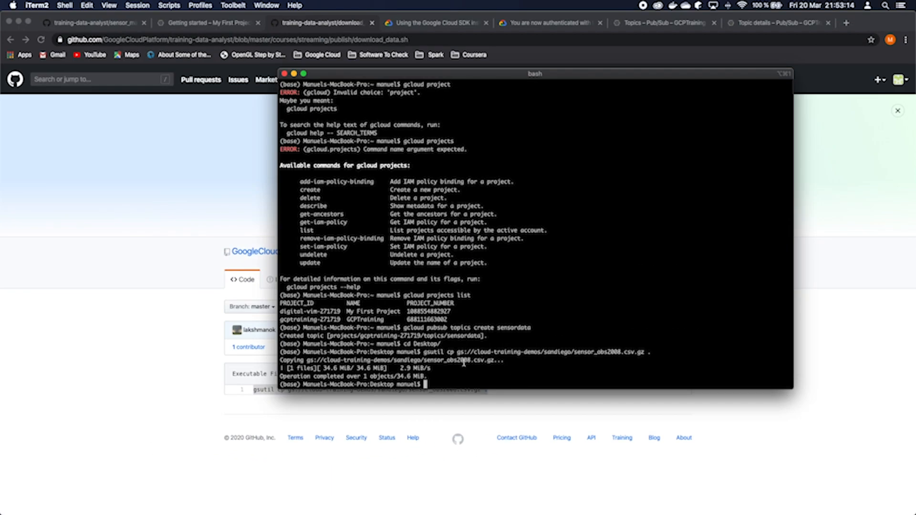
{"action": "left_click_drag", "start_coordinate": [287, 362], "coordinate": [428, 383]}
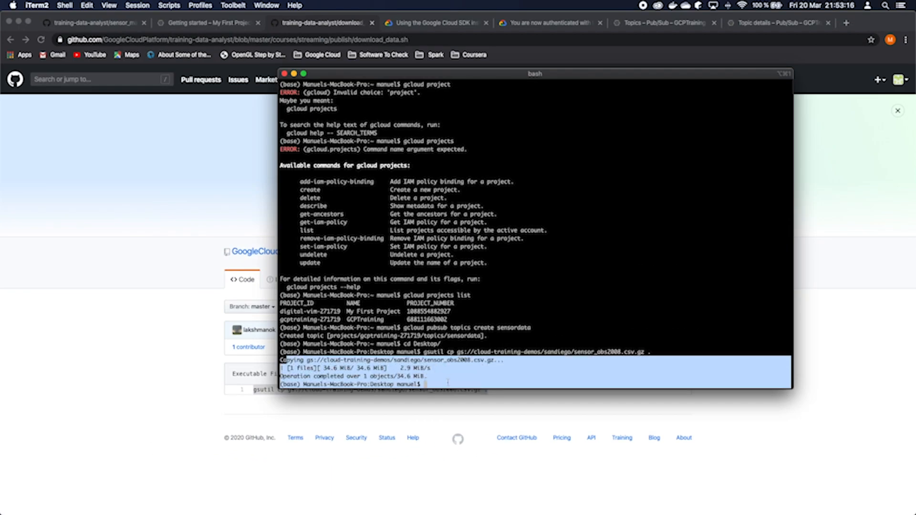
List the Desktop folder's contents with ls to locate the downloaded file
{"action": "left_click", "coordinate": [447, 383]}
{"action": "type", "text": "ls"}
{"action": "key", "text": "Return"}
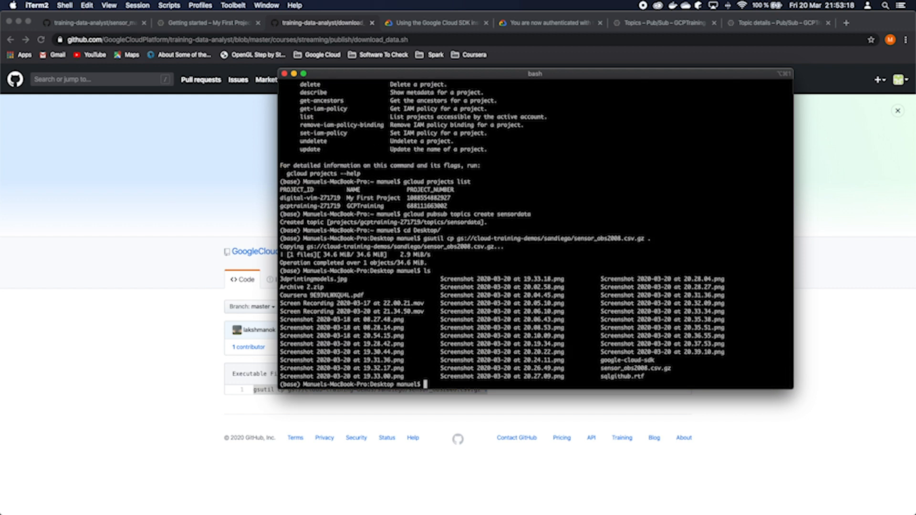
Decompress the downloaded archive with gzip -d sensor_obs2008.csv.gz and list the folder again with ls
{"action": "mouse_move", "coordinate": [601, 369]}
{"action": "left_mouse_down"}
{"action": "mouse_move", "coordinate": [674, 370]}
{"action": "mouse_move", "coordinate": [603, 374]}
{"action": "left_mouse_up"}
{"action": "key", "text": "super+c"}
{"action": "left_click", "coordinate": [668, 370]}
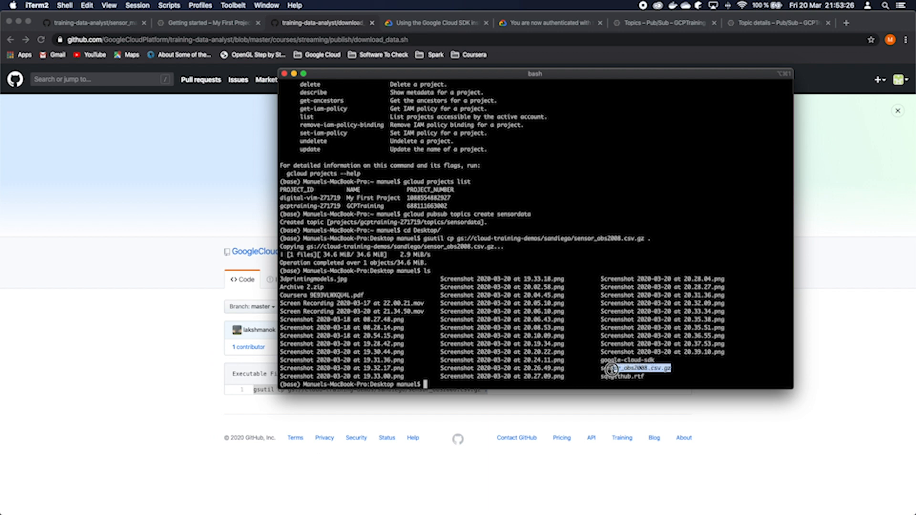
{"action": "left_click", "coordinate": [604, 374]}
{"action": "type", "text": "gzi"}
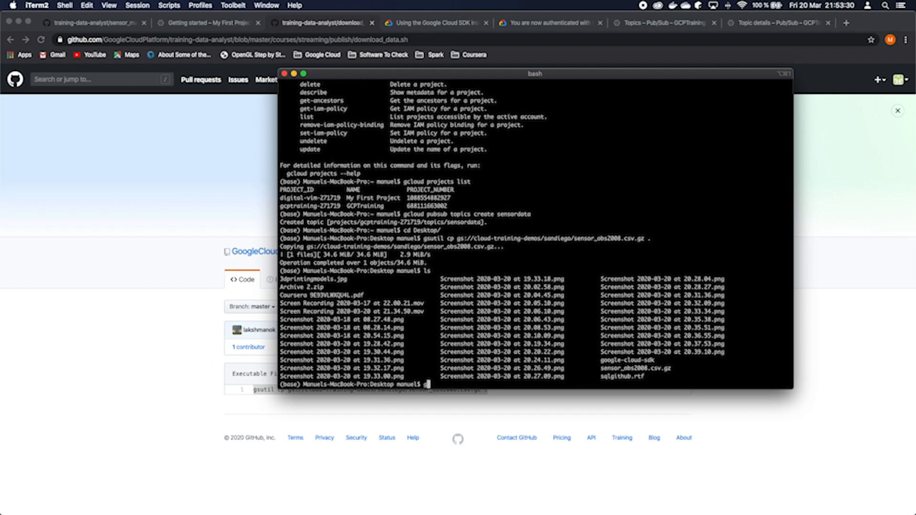
{"action": "type", "text": "p -d"}
{"action": "key", "text": "super+v"}
{"action": "key", "text": "Return"}
{"action": "type", "text": "ls"}
{"action": "key", "text": "Return"}
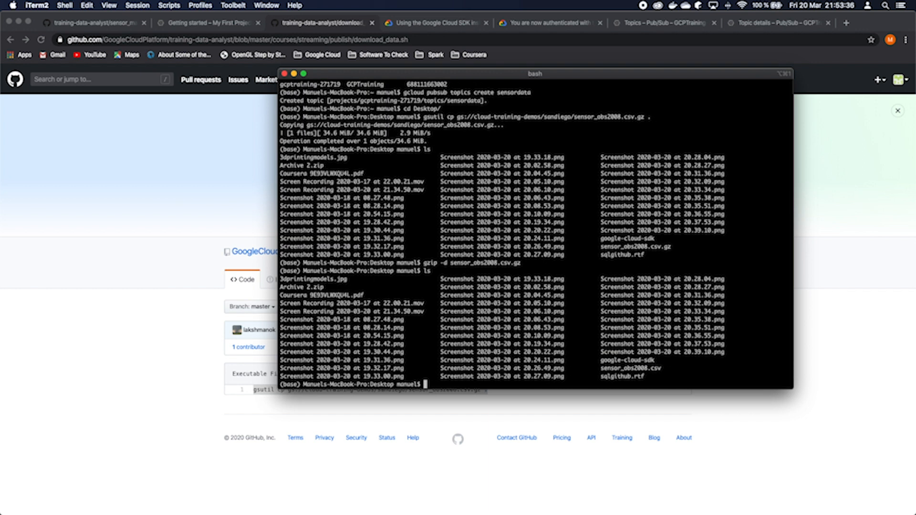
Print the extracted data with cat sensor_obs2008.csv, interrupt the output and return to the prompt
{"action": "type", "text": "cat se"}
{"action": "key", "text": "Tab"}
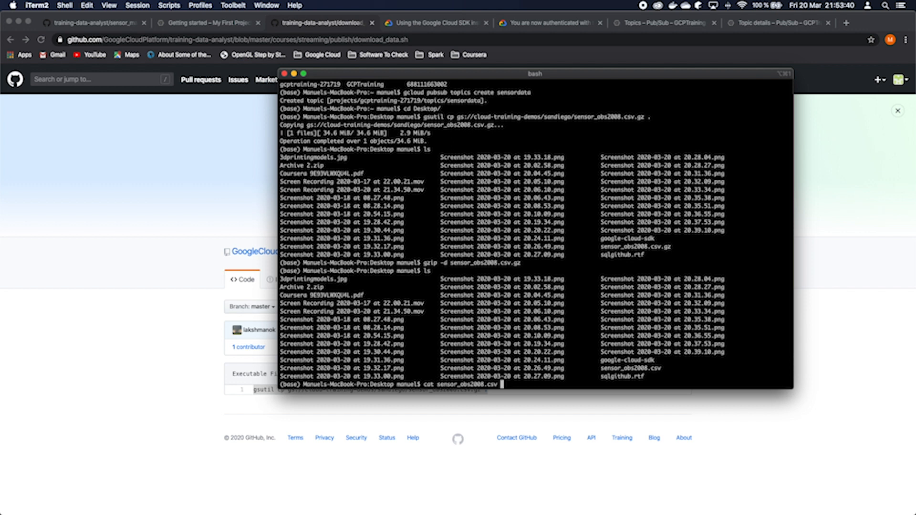
{"action": "key", "text": "Return"}
{"action": "key", "text": "ctrl+c"}
{"action": "key", "text": "Return"}
Open sensor_obs2008.csv in the less pager
{"action": "type", "text": "less se"}
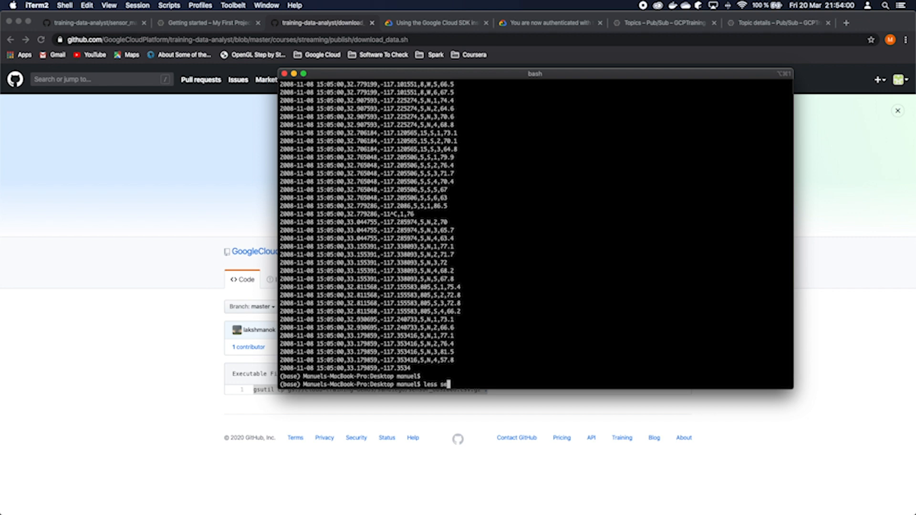
{"action": "key", "text": "Tab"}
{"action": "key", "text": "Return"}
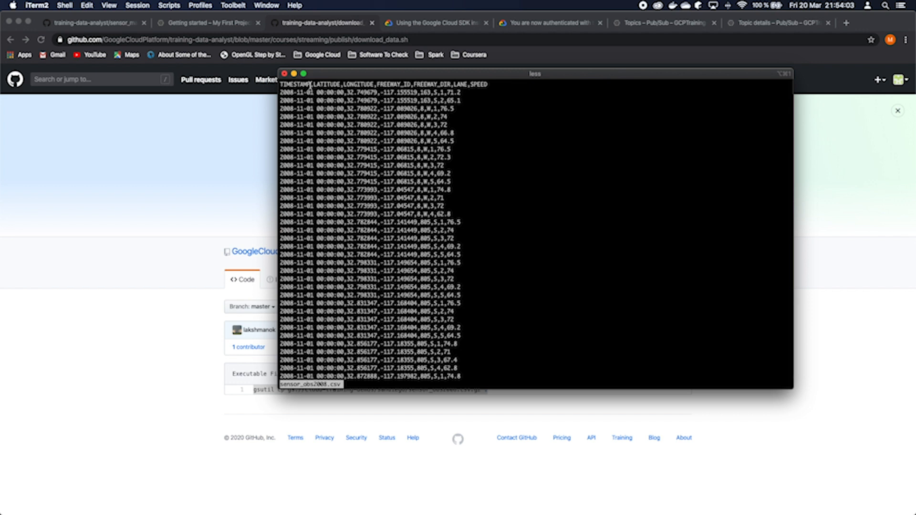
Examine the CSV header and first rows, matching the timestamp, latitude, longitude and freeway columns to their values
{"action": "left_click_drag", "start_coordinate": [309, 86], "coordinate": [280, 84]}
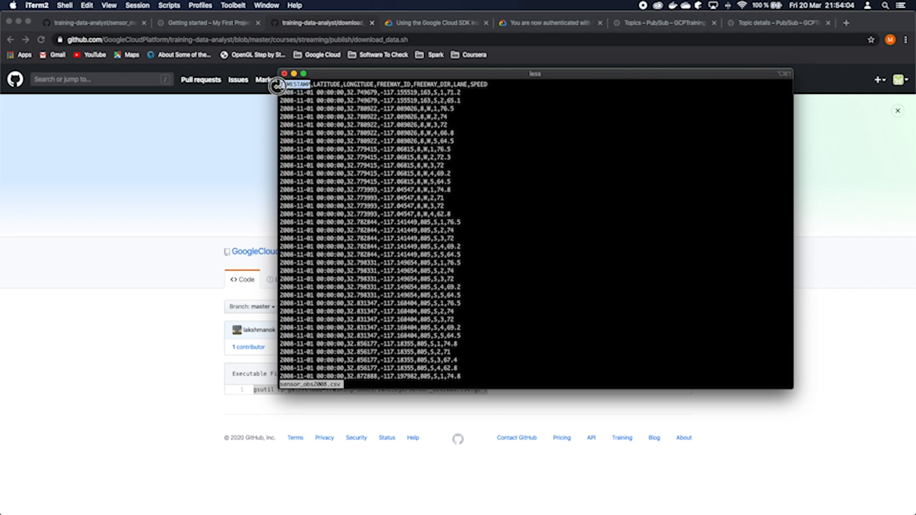
{"action": "mouse_move", "coordinate": [344, 94]}
{"action": "left_mouse_down"}
{"action": "mouse_move", "coordinate": [262, 94]}
{"action": "mouse_move", "coordinate": [341, 87]}
{"action": "left_mouse_up"}
{"action": "double_click", "coordinate": [350, 93]}
{"action": "double_click", "coordinate": [363, 85]}
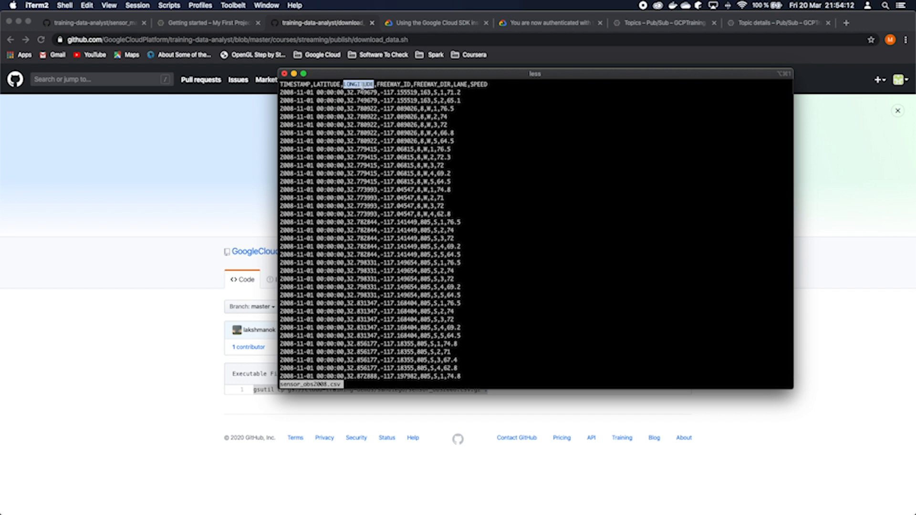
{"action": "double_click", "coordinate": [384, 86]}
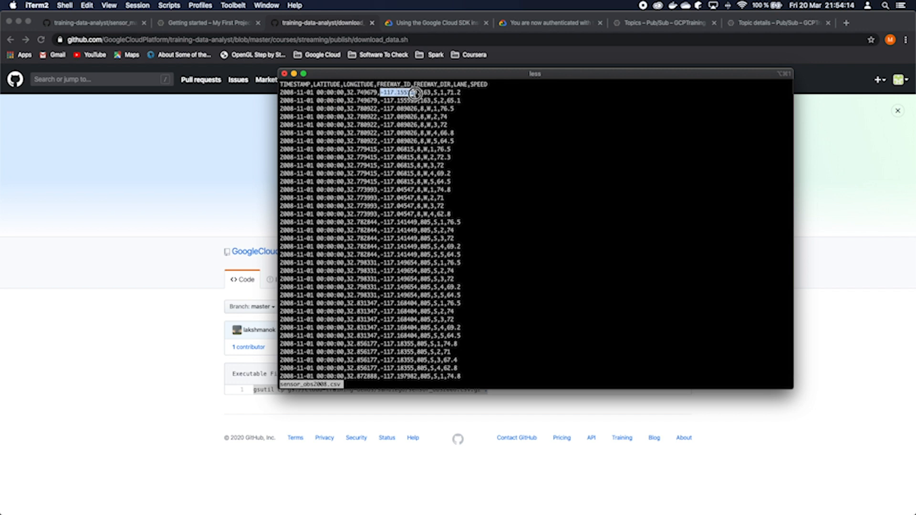
{"action": "double_click", "coordinate": [424, 92]}
{"action": "double_click", "coordinate": [431, 85]}
{"action": "left_click", "coordinate": [434, 92]}
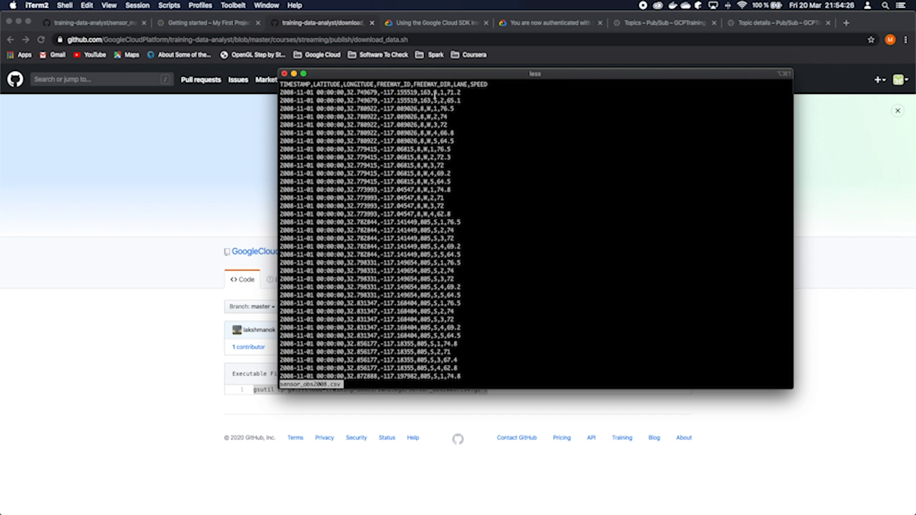
Examine the freeway direction, lane and speed values in the first rows of sensor_obs2008.csv
{"action": "double_click", "coordinate": [435, 108]}
{"action": "double_click", "coordinate": [460, 84]}
{"action": "double_click", "coordinate": [441, 93]}
{"action": "left_click", "coordinate": [441, 99]}
{"action": "left_click", "coordinate": [448, 91]}
{"action": "double_click", "coordinate": [448, 109]}
{"action": "left_click", "coordinate": [447, 115]}
Copy the first data row of sensor_obs2008.csv, switch to Chrome and publish it as a message to the sensordata topic
{"action": "left_click_drag", "start_coordinate": [280, 93], "coordinate": [466, 94]}
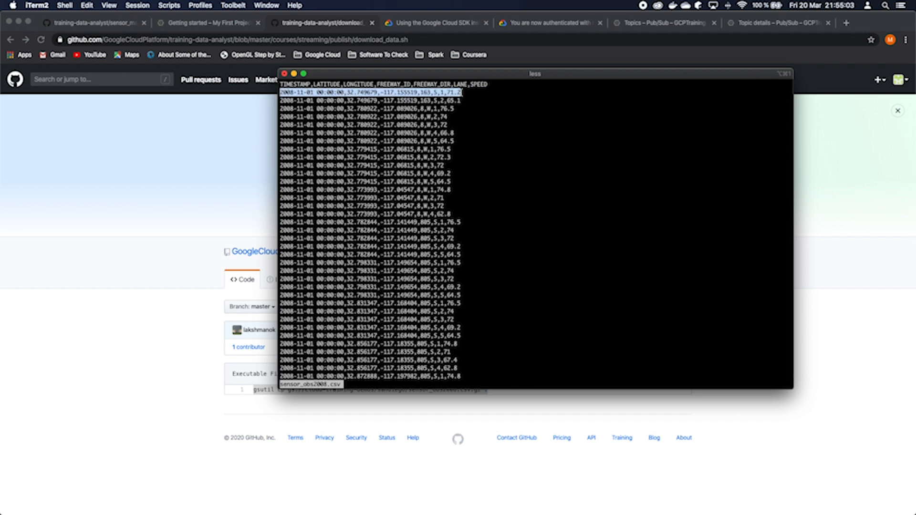
{"action": "key", "text": "super+Tab"}
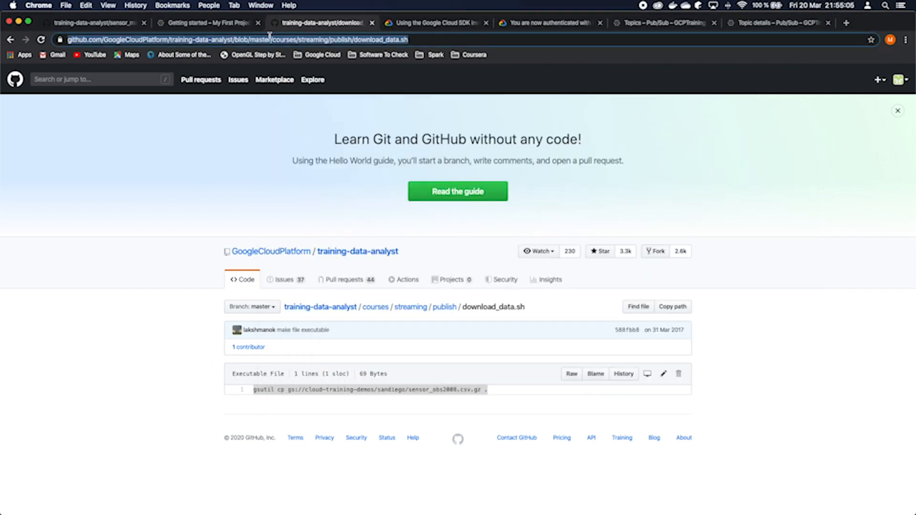
{"action": "left_click", "coordinate": [649, 23]}
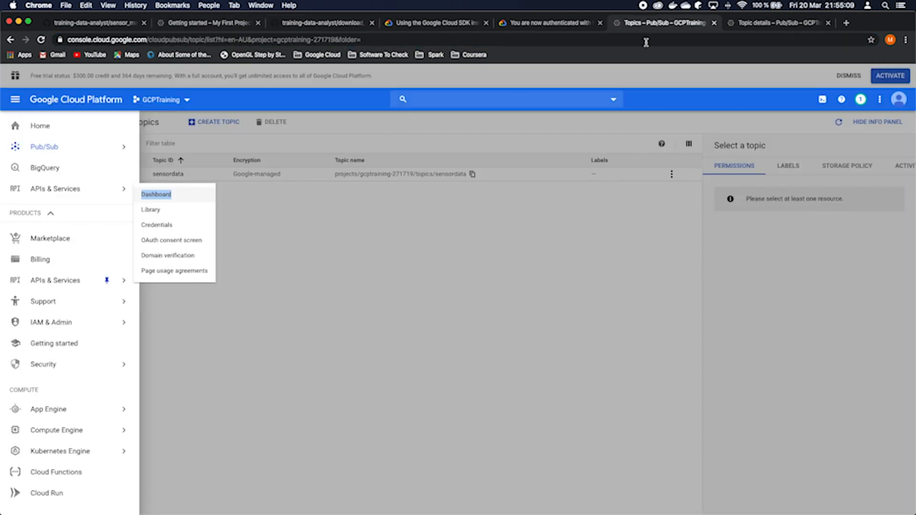
{"action": "left_click", "coordinate": [773, 23]}
{"action": "key", "text": "super+v"}
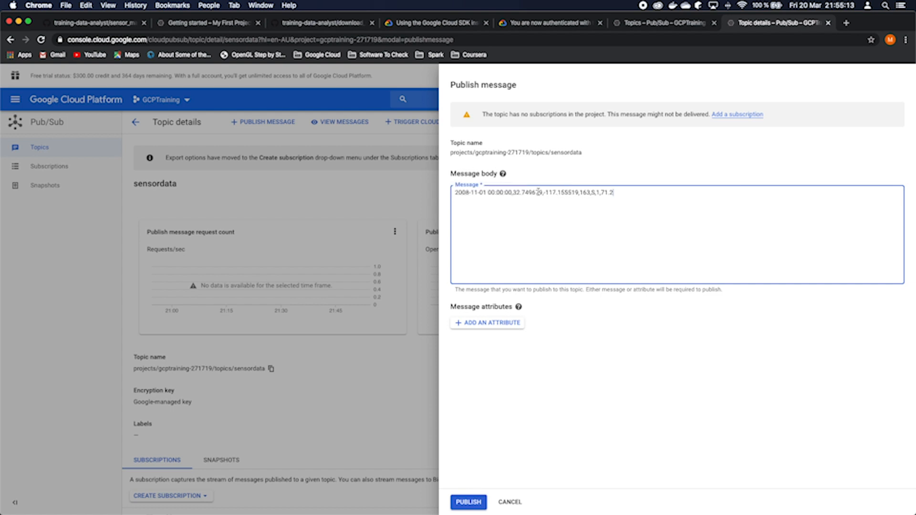
{"action": "left_click", "coordinate": [468, 504]}
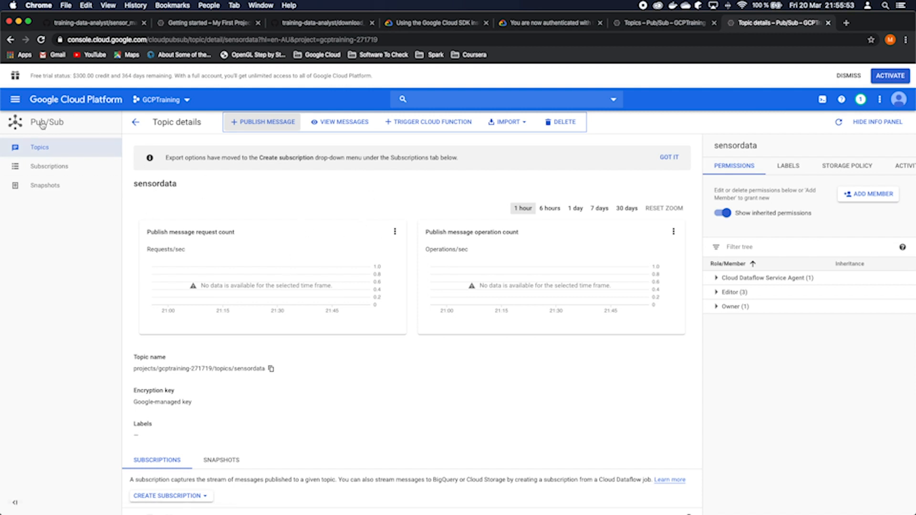
Open BigQuery in the Google Cloud console for the GCPTraining project
{"action": "left_click", "coordinate": [15, 99]}
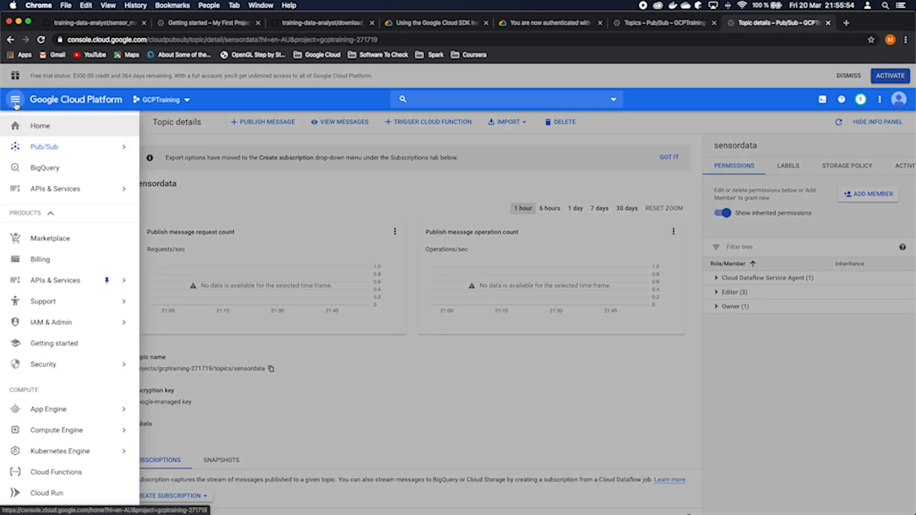
{"action": "left_click", "coordinate": [54, 177]}
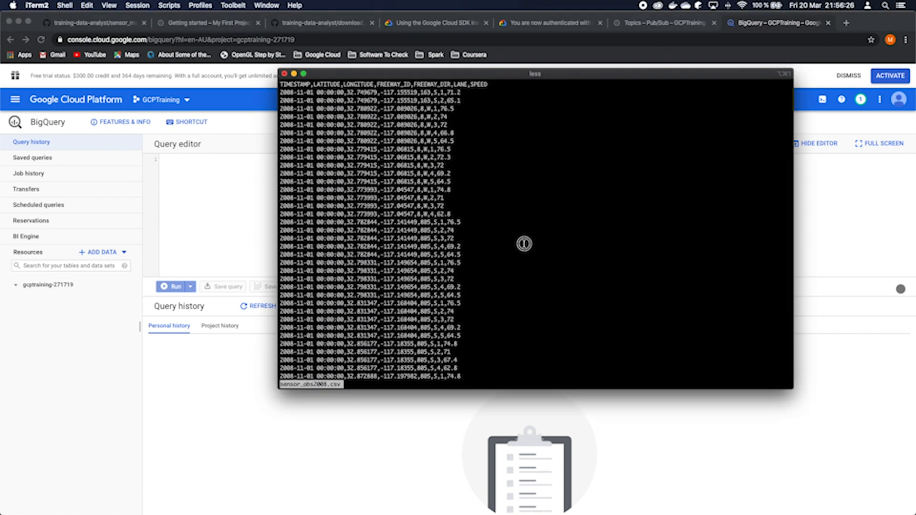
Switch to iTerm2, quit the less pager and try the command gcloud bq
{"action": "type", "text": "qglco"}
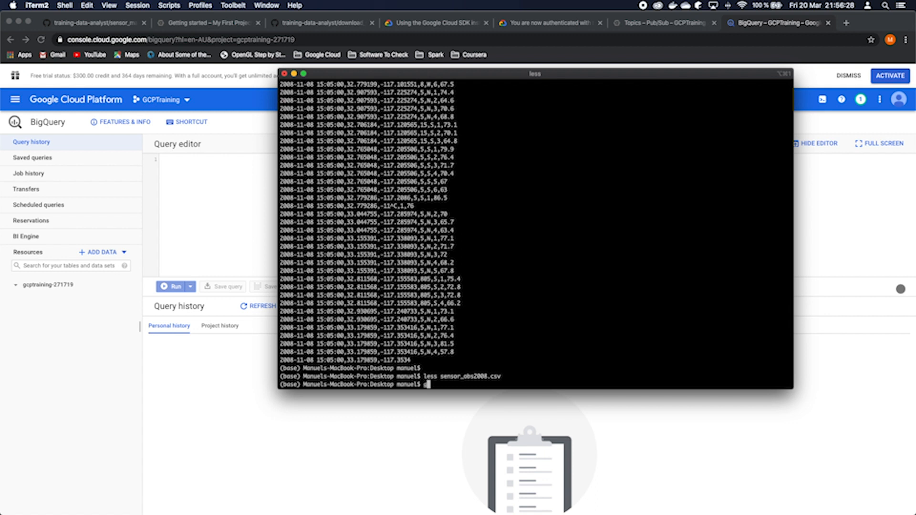
{"action": "type", "text": "ud "}
{"action": "type", "text": "bigque"}
{"action": "key", "text": "BackSpace"}
{"action": "key", "text": "BackSpace"}
{"action": "key", "text": "BackSpace"}
{"action": "key", "text": "BackSpace"}
{"action": "key", "text": "BackSpace"}
{"action": "type", "text": "q"}
{"action": "key", "text": "Return"}
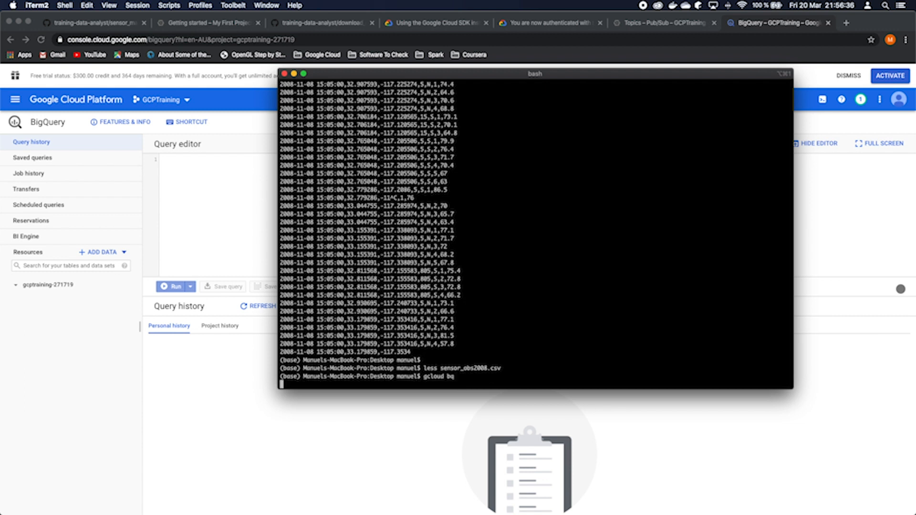
Run gcloud --help, look through its command groups for BigQuery, then quit the help and clear the prompt
{"action": "key", "text": "Up"}
{"action": "key", "text": "BackSpace"}
{"action": "type", "text": "--help"}
{"action": "key", "text": "Return"}
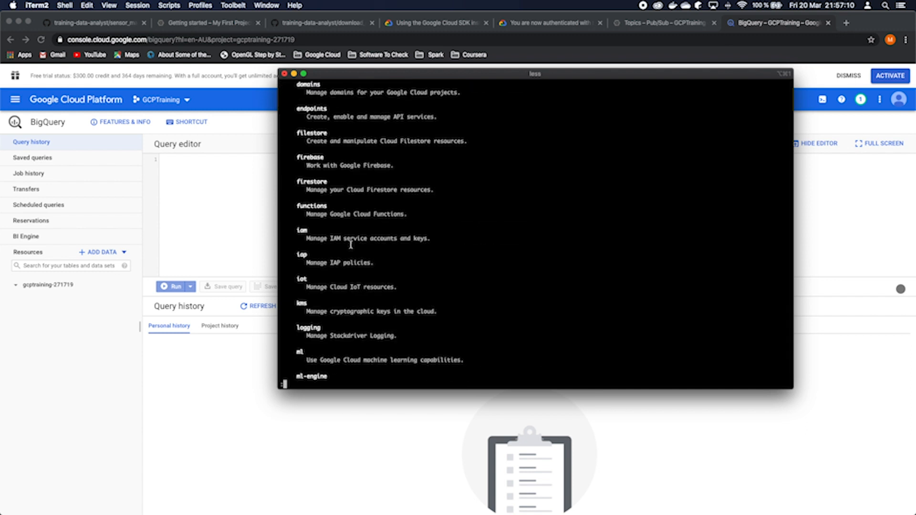
{"action": "key", "text": "space"}
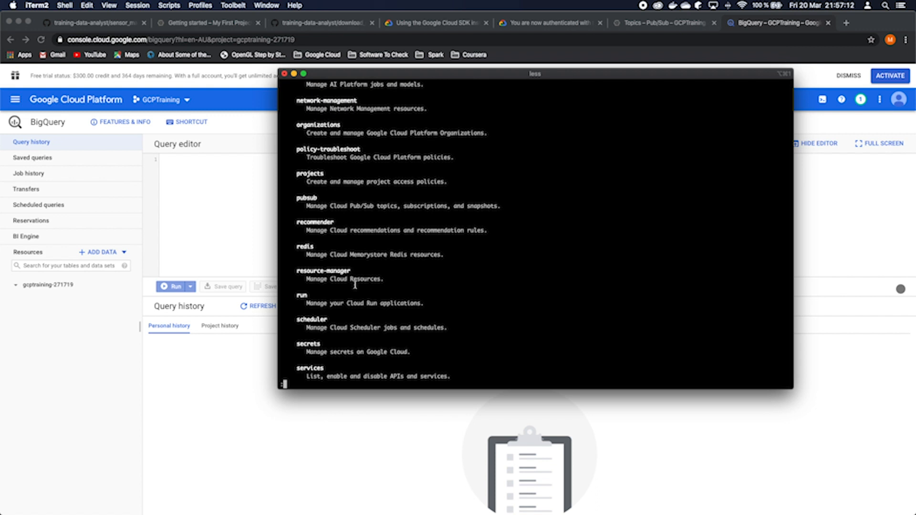
{"action": "key", "text": "space"}
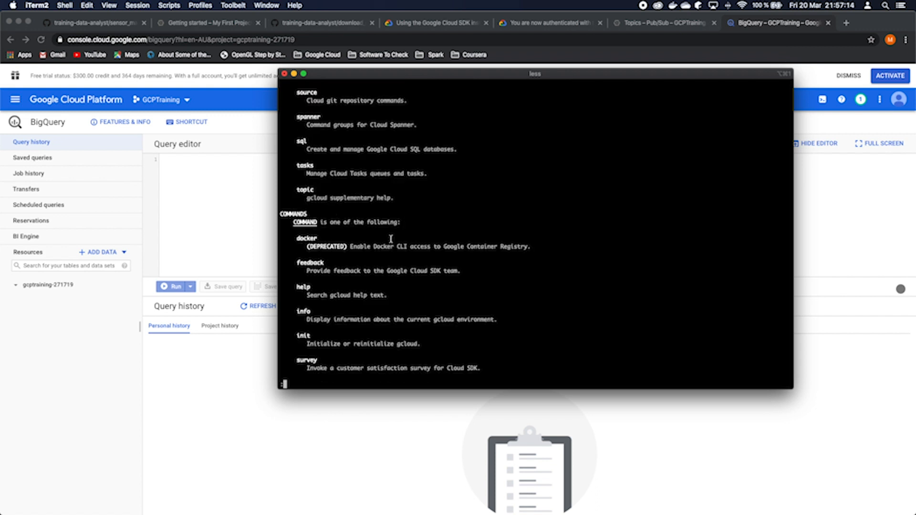
{"action": "key", "text": "q"}
{"action": "key", "text": "Up"}
{"action": "key", "text": "BackSpace"}
{"action": "key", "text": "BackSpace"}
{"action": "key", "text": "BackSpace"}
{"action": "key", "text": "BackSpace"}
{"action": "key", "text": "BackSpace"}
{"action": "key", "text": "BackSpace"}
{"action": "key", "text": "BackSpace"}
{"action": "key", "text": "BackSpace"}
{"action": "key", "text": "BackSpace"}
{"action": "key", "text": "BackSpace"}
{"action": "key", "text": "BackSpace"}
{"action": "key", "text": "BackSpace"}
{"action": "key", "text": "BackSpace"}
Search Google in a new Chrome tab for gcloud bigquery, then refine the search to gcloud bigquery terminal
{"action": "left_click", "coordinate": [847, 26]}
{"action": "left_click", "coordinate": [846, 27]}
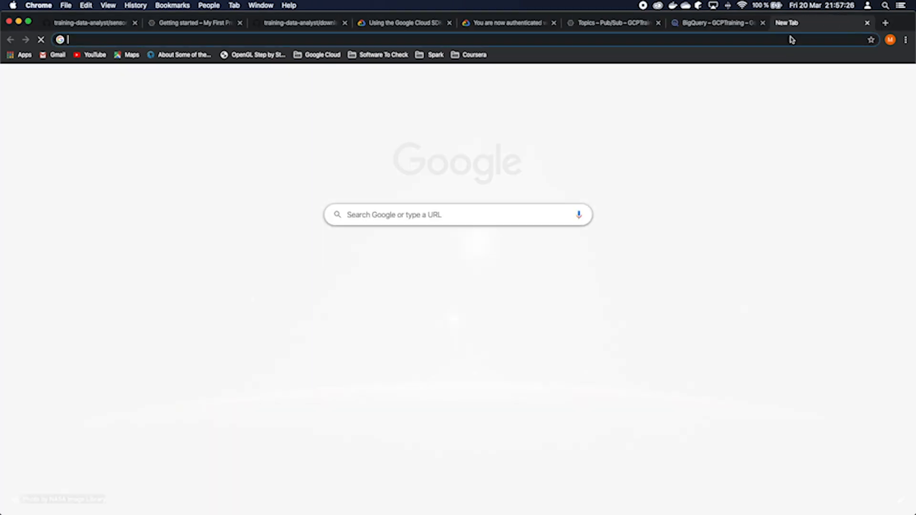
{"action": "type", "text": "gcloud bigquery"}
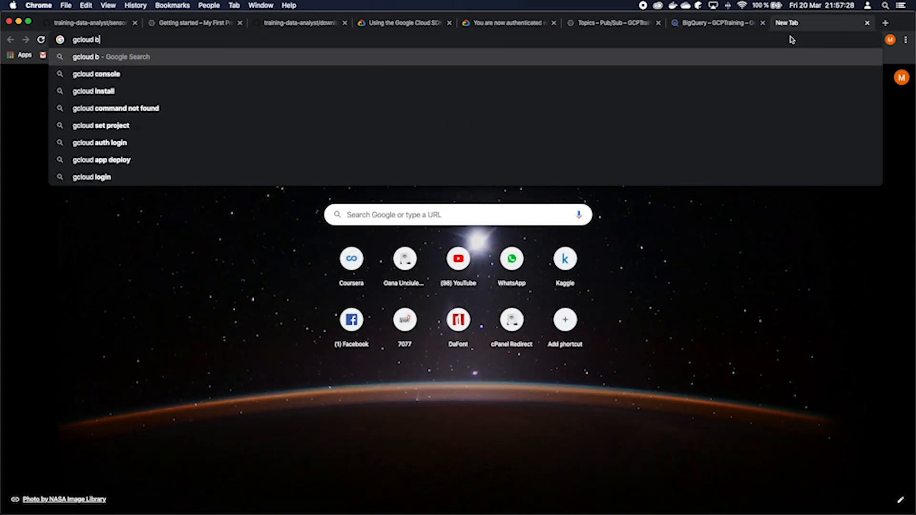
{"action": "key", "text": "Return"}
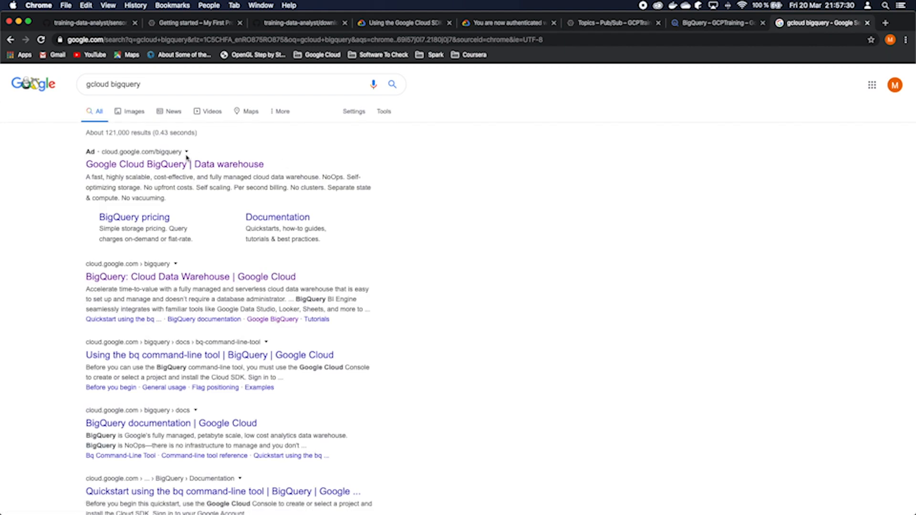
{"action": "left_click", "coordinate": [160, 84]}
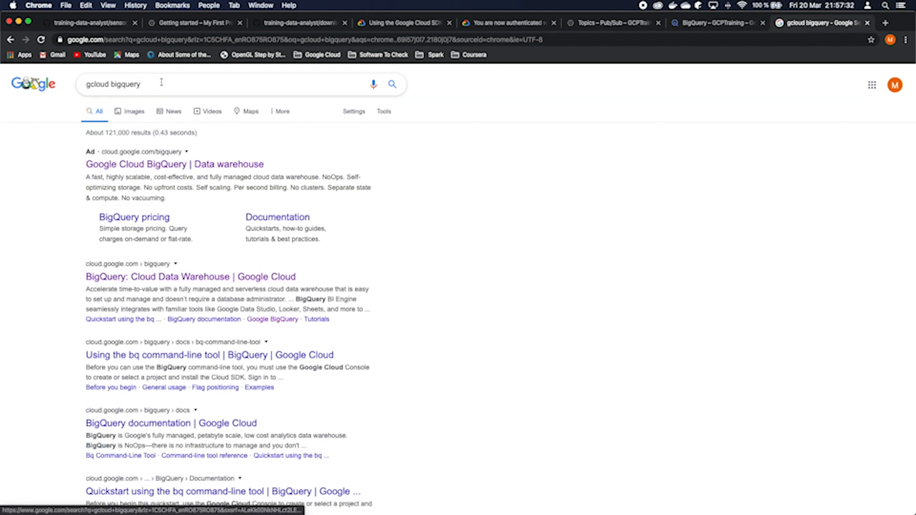
{"action": "type", "text": "terminal"}
{"action": "key", "text": "Return"}
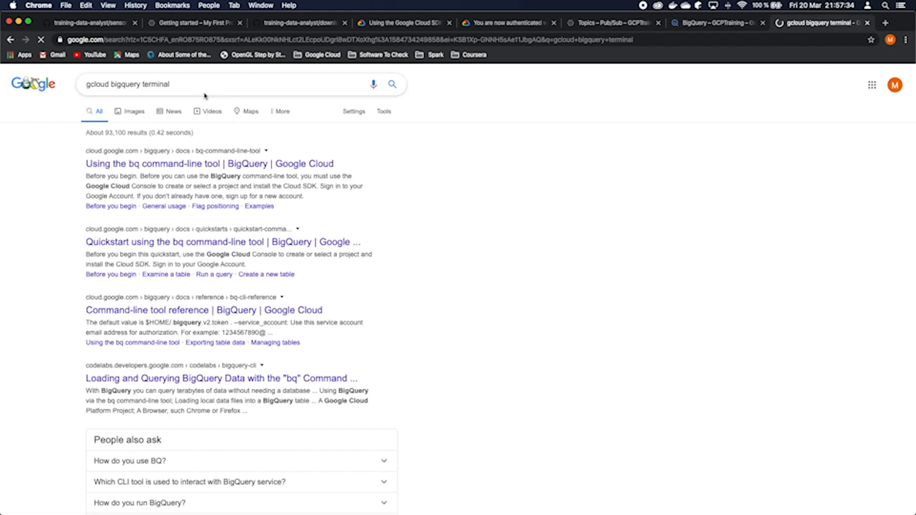
Open the guide "Using the bq command-line tool" and read through to its general usage section
{"action": "left_click", "coordinate": [186, 164]}
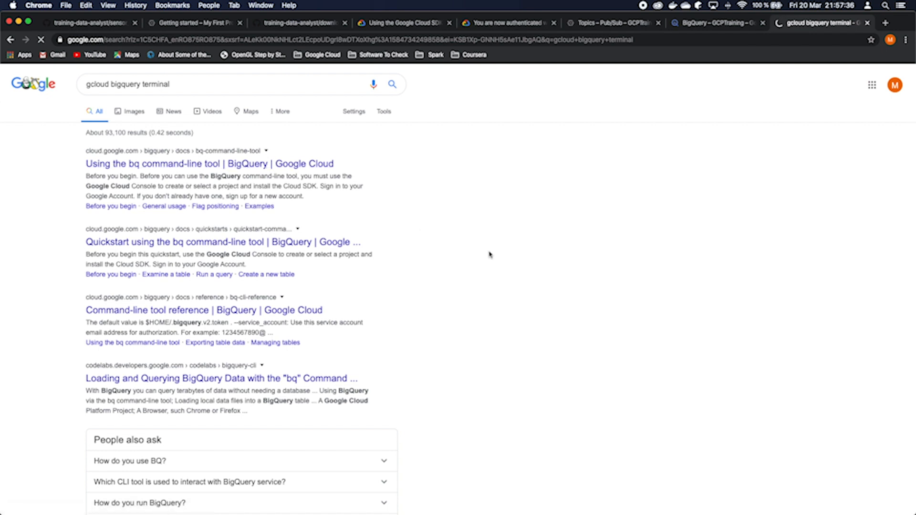
{"action": "scroll", "coordinate": [410, 279], "scroll_direction": "down", "scroll_amount": 6}
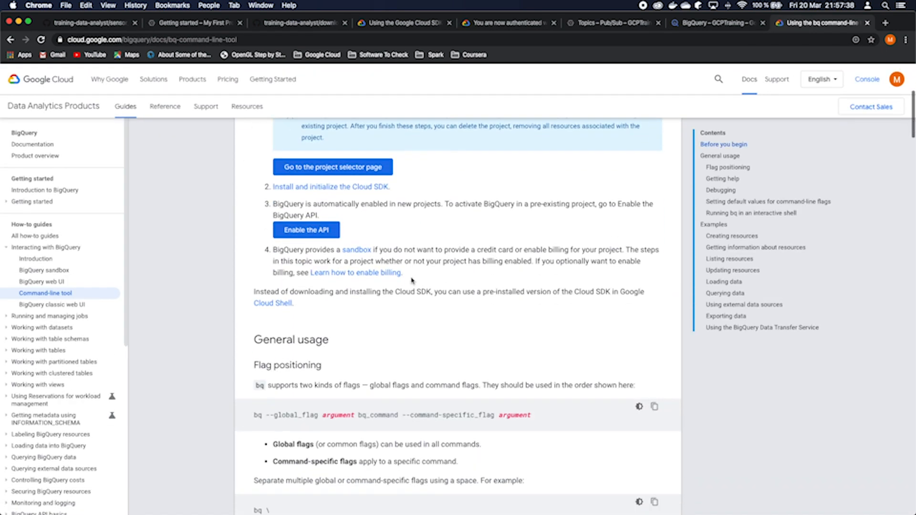
{"action": "scroll", "coordinate": [413, 279], "scroll_direction": "down", "scroll_amount": 3}
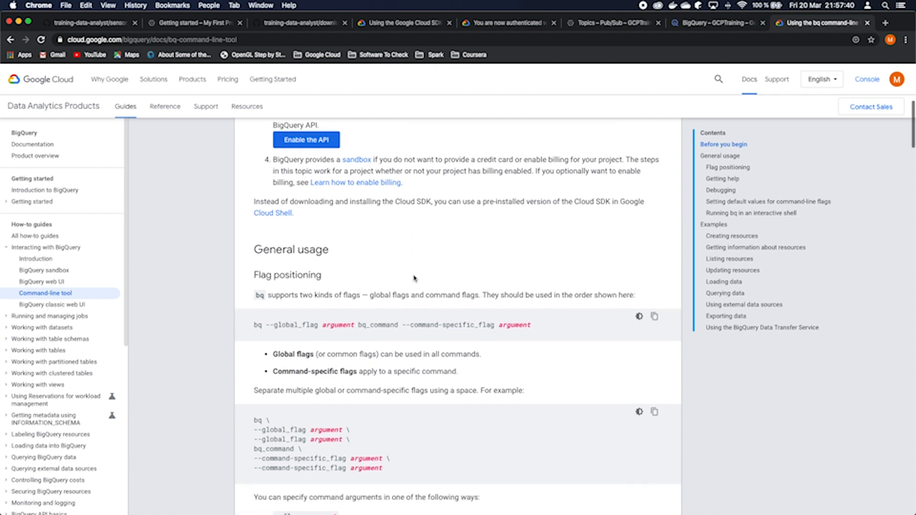
Return to the iTerm2 terminal and run bq to print its command help
{"action": "key", "text": "ctrl+Up"}
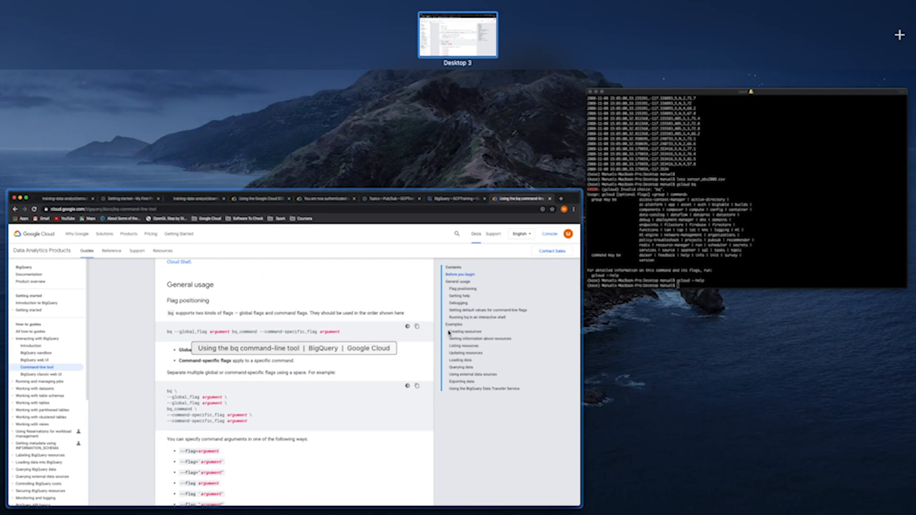
{"action": "left_click", "coordinate": [631, 190]}
{"action": "type", "text": "bq"}
{"action": "key", "text": "Return"}
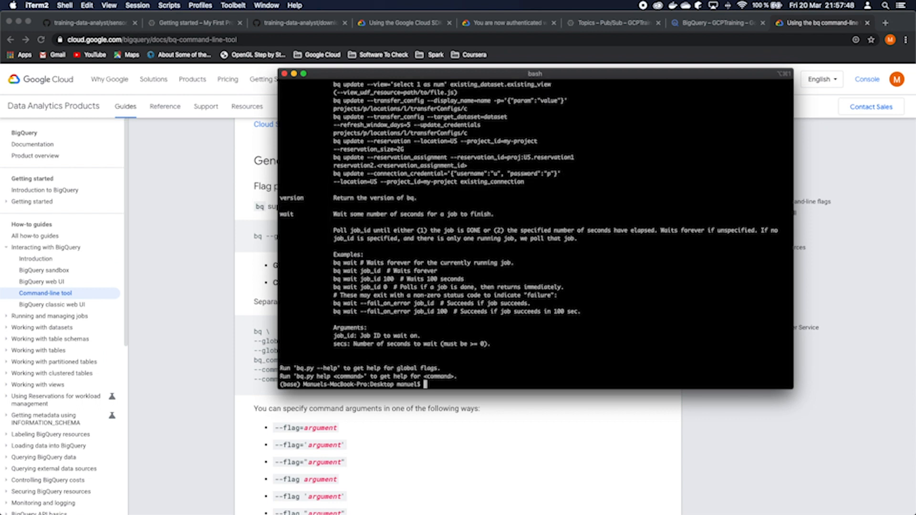
Examine the bq help output, reviewing the available commands and their usage examples
{"action": "scroll", "coordinate": [584, 170], "scroll_direction": "up", "scroll_amount": 15}
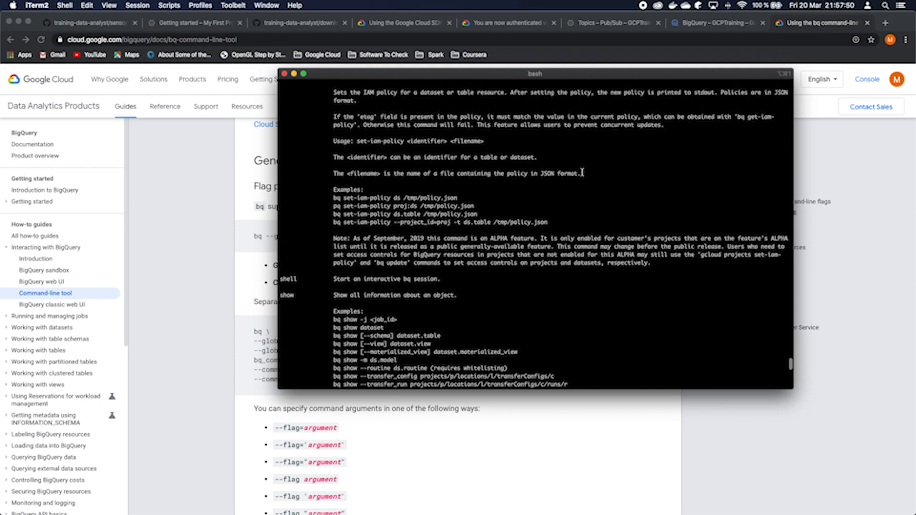
{"action": "scroll", "coordinate": [582, 177], "scroll_direction": "up", "scroll_amount": 15}
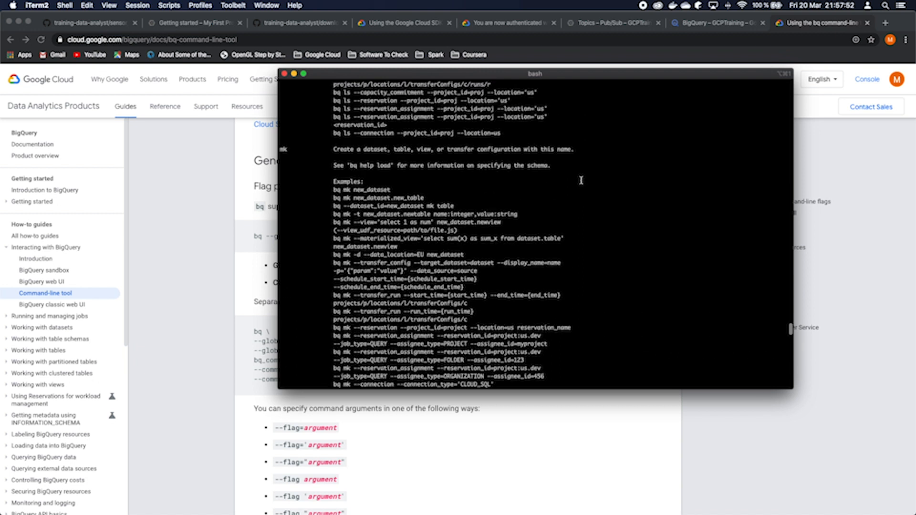
{"action": "scroll", "coordinate": [581, 187], "scroll_direction": "up", "scroll_amount": 15}
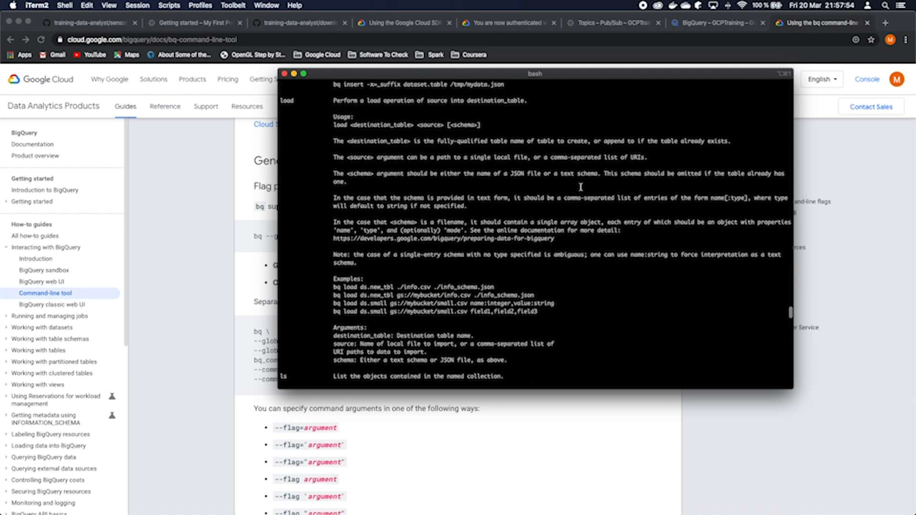
{"action": "scroll", "coordinate": [577, 191], "scroll_direction": "up", "scroll_amount": 15}
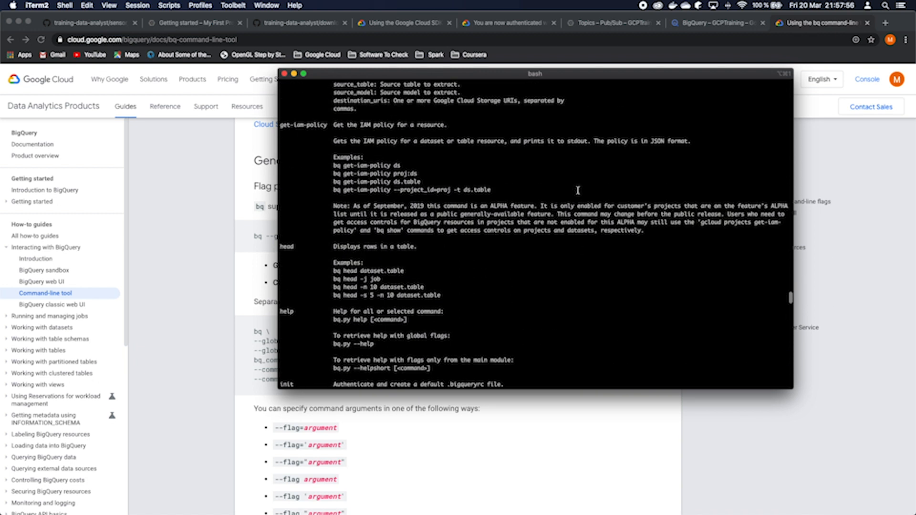
{"action": "scroll", "coordinate": [577, 190], "scroll_direction": "up", "scroll_amount": 5}
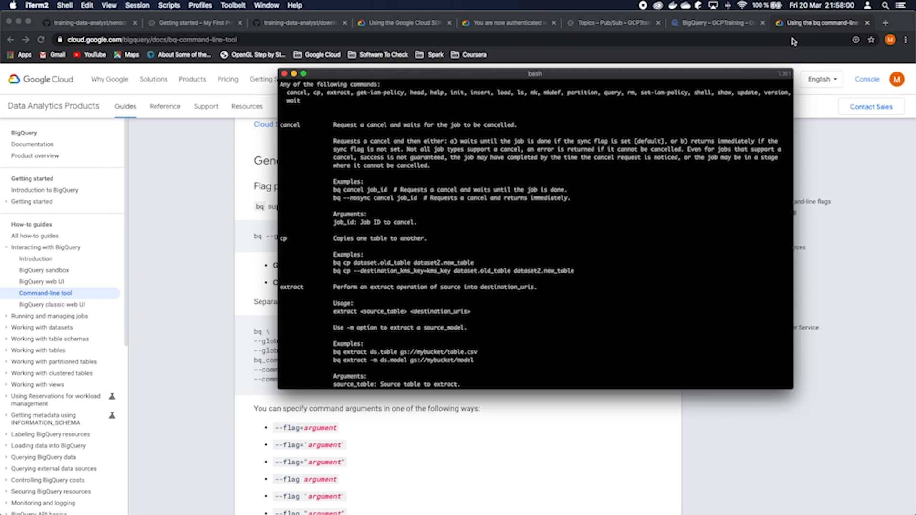
{"action": "scroll", "coordinate": [499, 223], "scroll_direction": "up", "scroll_amount": 1}
{"action": "scroll", "coordinate": [499, 223], "scroll_direction": "down", "scroll_amount": 15}
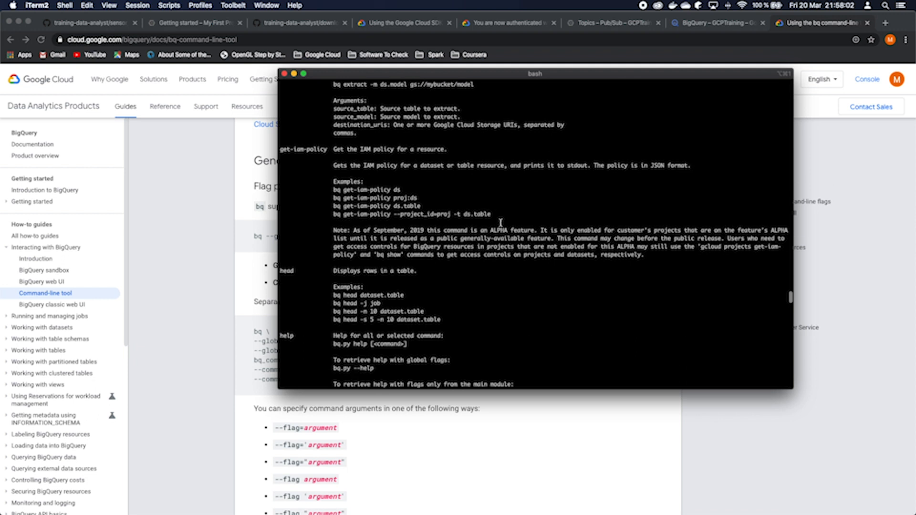
{"action": "scroll", "coordinate": [501, 223], "scroll_direction": "down", "scroll_amount": 5}
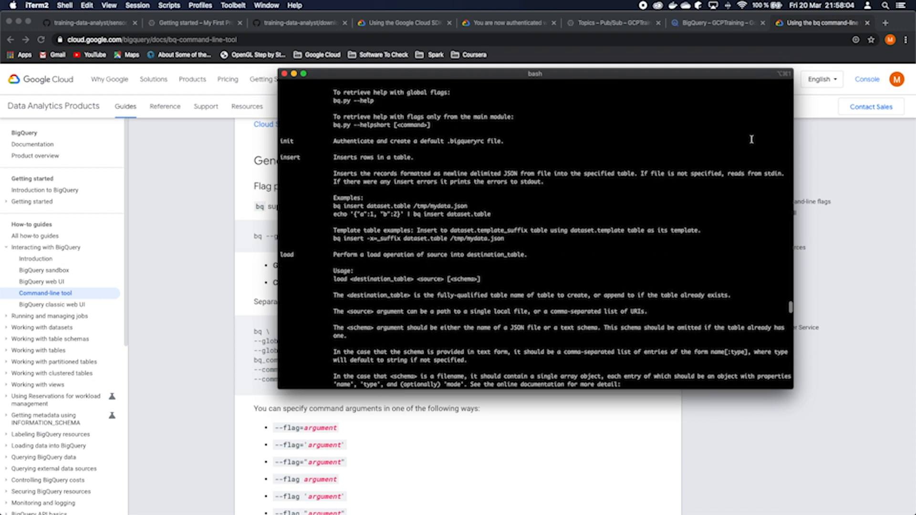
Close the bq documentation tab in Chrome and return to the iTerm2 terminal
{"action": "left_click", "coordinate": [825, 165]}
{"action": "left_click", "coordinate": [867, 23]}
{"action": "key", "text": "ctrl+Up"}
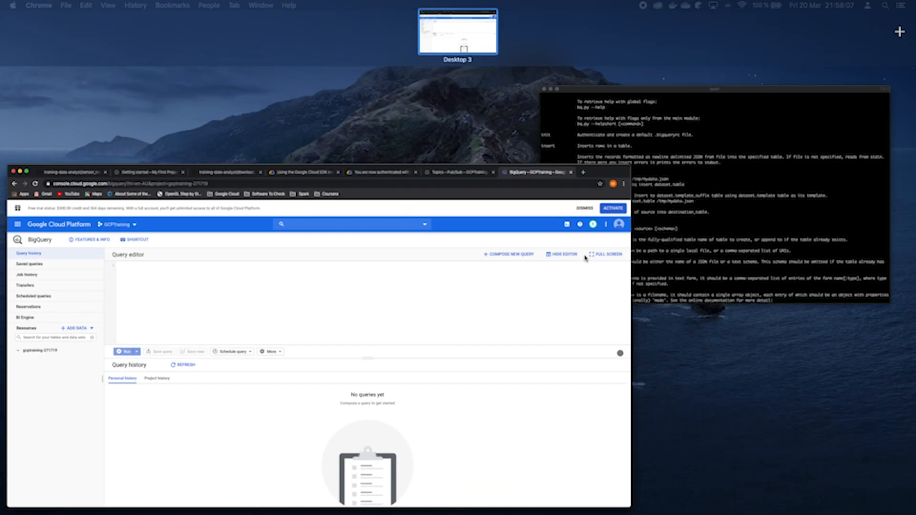
{"action": "left_click", "coordinate": [660, 211]}
Look through the bq help output from its beginning to the init, insert and load commands, reading the init description
{"action": "scroll", "coordinate": [364, 260], "scroll_direction": "up", "scroll_amount": 10}
{"action": "scroll", "coordinate": [364, 260], "scroll_direction": "up", "scroll_amount": 10}
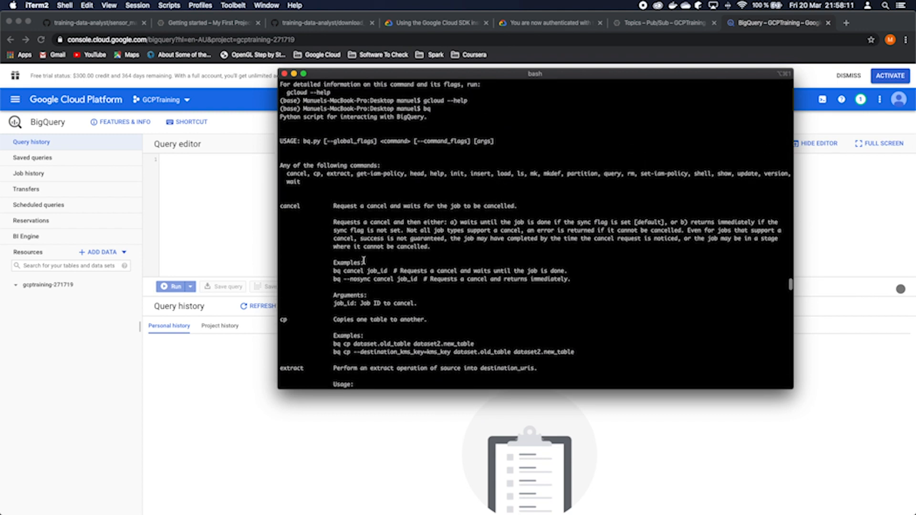
{"action": "scroll", "coordinate": [363, 260], "scroll_direction": "up", "scroll_amount": 2}
{"action": "scroll", "coordinate": [361, 254], "scroll_direction": "down", "scroll_amount": 6}
{"action": "scroll", "coordinate": [362, 254], "scroll_direction": "down", "scroll_amount": 15}
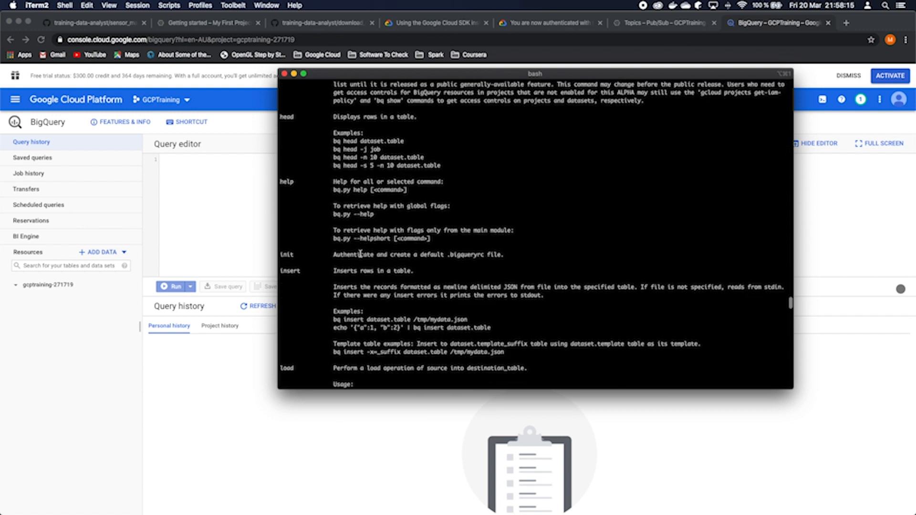
{"action": "scroll", "coordinate": [360, 254], "scroll_direction": "down", "scroll_amount": 5}
{"action": "double_click", "coordinate": [288, 182]}
{"action": "key", "text": "super+c"}
{"action": "left_click_drag", "start_coordinate": [343, 182], "coordinate": [456, 181]}
{"action": "left_click", "coordinate": [478, 182]}
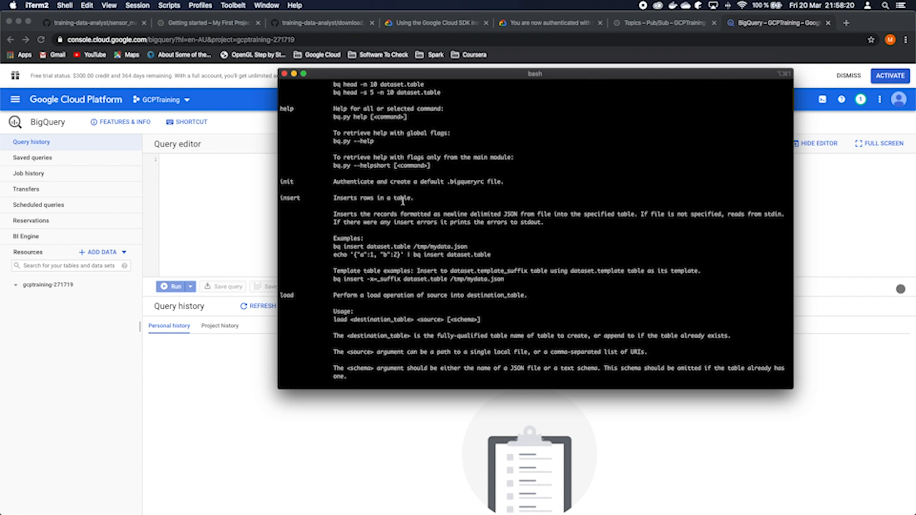
{"action": "scroll", "coordinate": [402, 200], "scroll_direction": "down", "scroll_amount": 5}
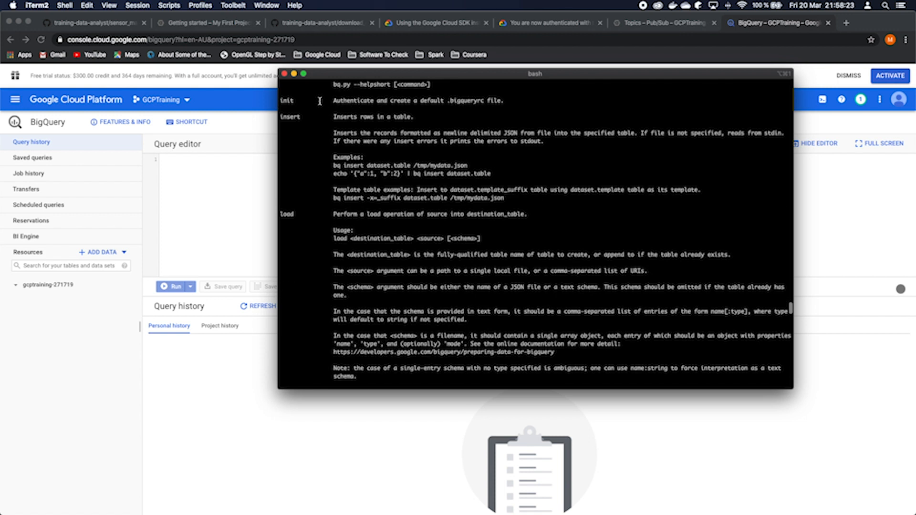
Run bq init, confirm running it with y, and choose project 1 (GCPTraining) as the default project
{"action": "double_click", "coordinate": [287, 101]}
{"action": "scroll", "coordinate": [460, 166], "scroll_direction": "down", "scroll_amount": 15}
{"action": "type", "text": "bq"}
{"action": "key", "text": "super+v"}
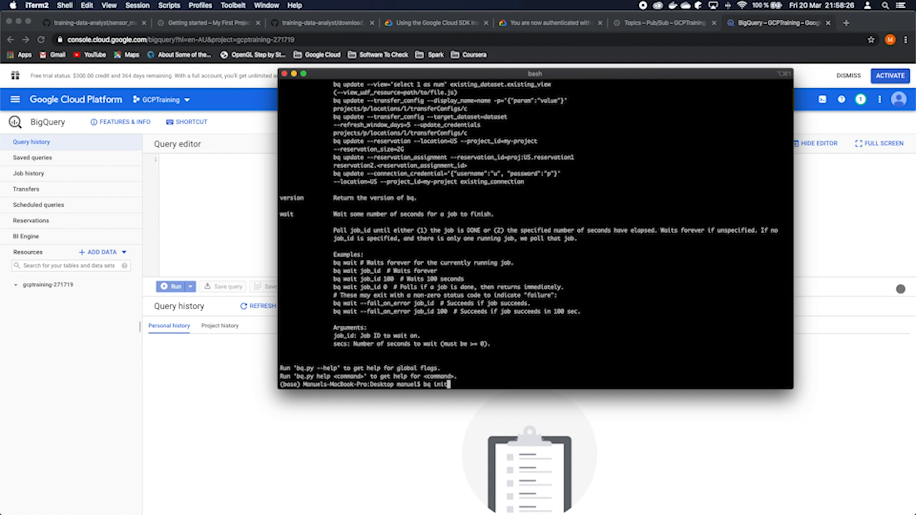
{"action": "key", "text": "Return"}
{"action": "type", "text": "y"}
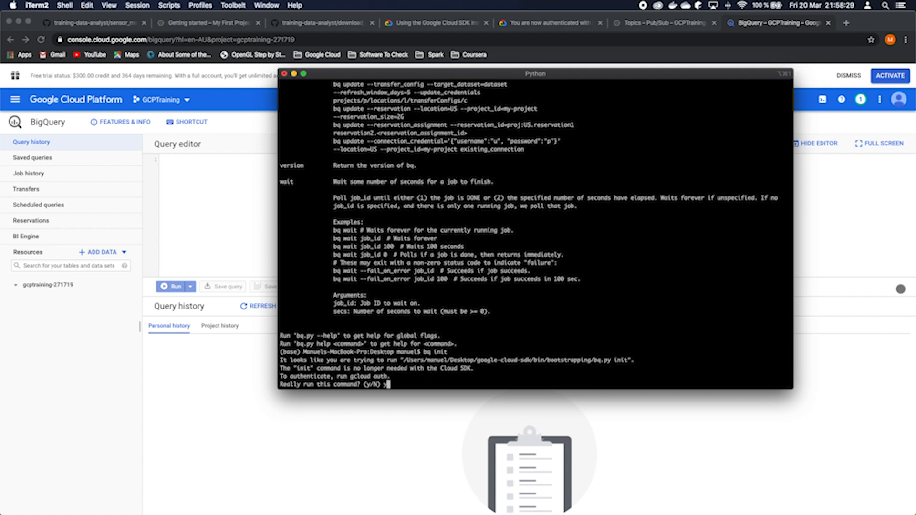
{"action": "key", "text": "Return"}
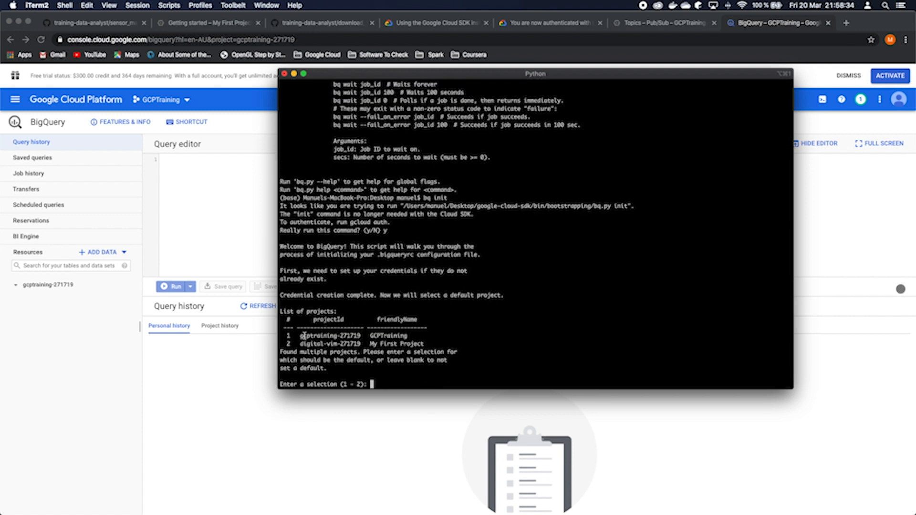
{"action": "type", "text": "1"}
{"action": "key", "text": "Return"}
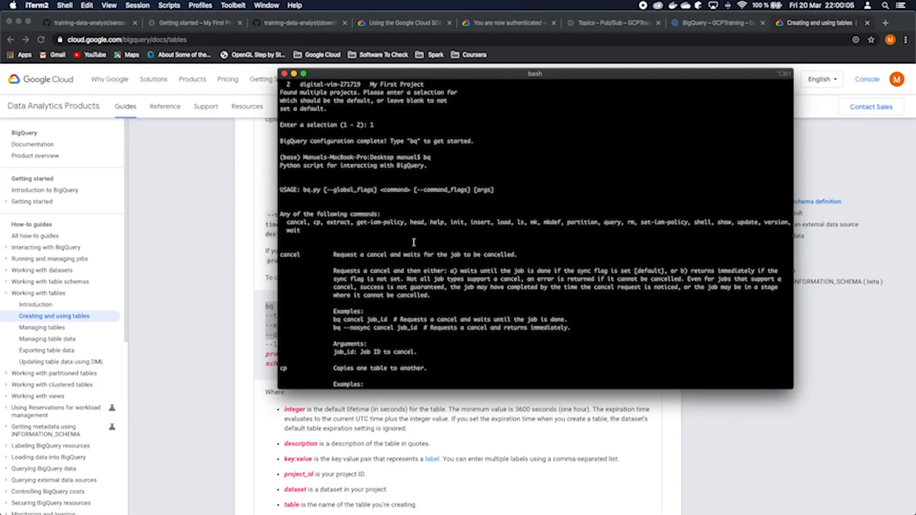
Examine the bq help output for the mk command and its examples of creating datasets and tables
{"action": "scroll", "coordinate": [416, 250], "scroll_direction": "up", "scroll_amount": 2}
{"action": "scroll", "coordinate": [416, 251], "scroll_direction": "down", "scroll_amount": 10}
{"action": "scroll", "coordinate": [416, 251], "scroll_direction": "down", "scroll_amount": 15}
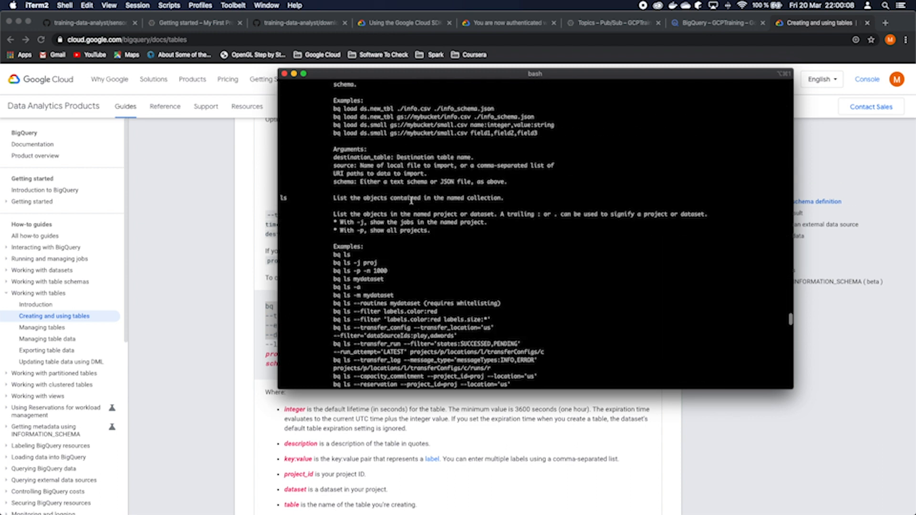
{"action": "scroll", "coordinate": [411, 201], "scroll_direction": "down", "scroll_amount": 10}
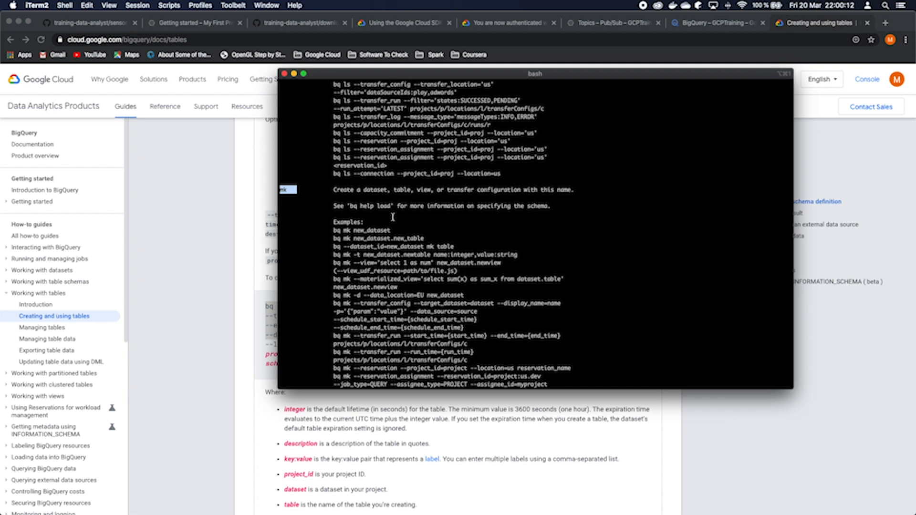
{"action": "scroll", "coordinate": [386, 205], "scroll_direction": "down", "scroll_amount": 10}
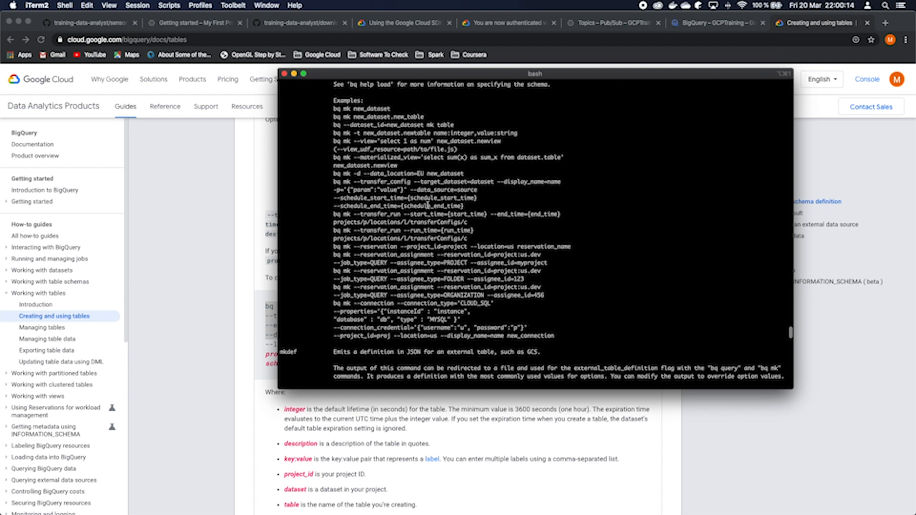
{"action": "scroll", "coordinate": [428, 206], "scroll_direction": "up", "scroll_amount": 2}
{"action": "scroll", "coordinate": [372, 128], "scroll_direction": "down", "scroll_amount": 20}
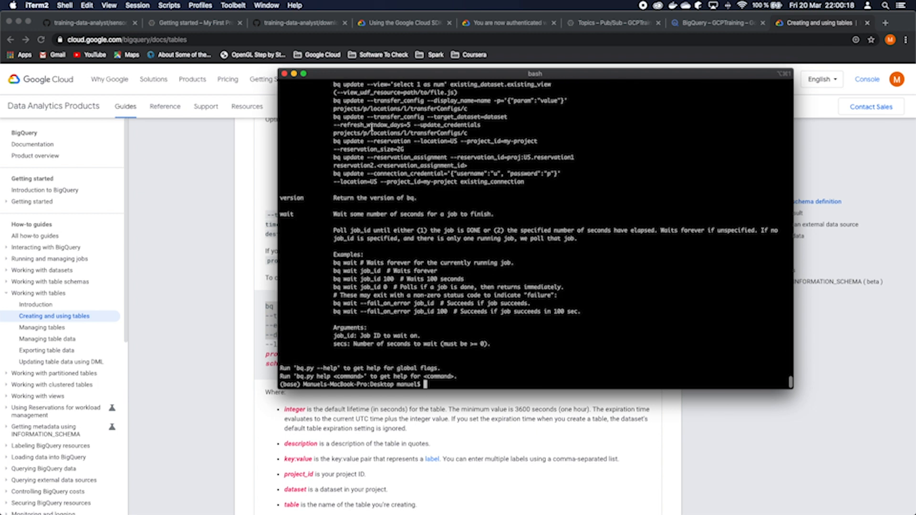
Switch to the BigQuery console in Chrome and create a dataset with the ID training in the gcptraining-271719 project
{"action": "left_click", "coordinate": [821, 191]}
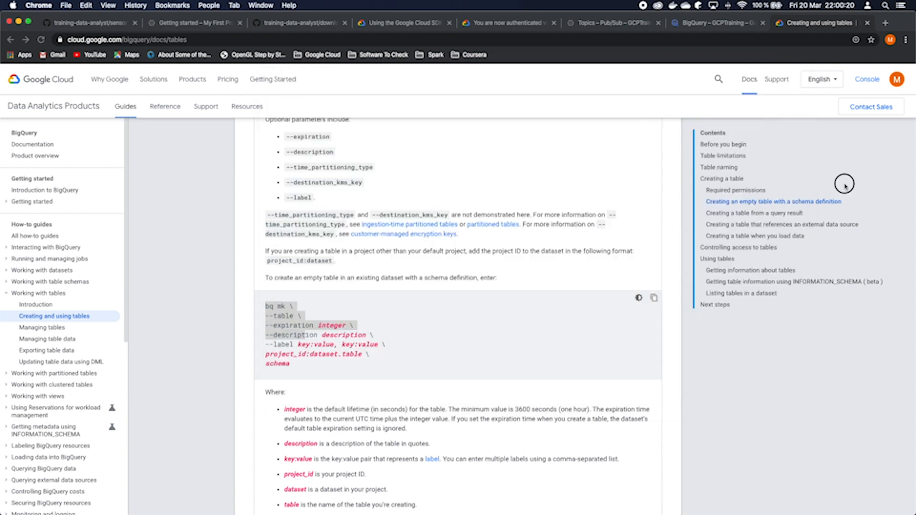
{"action": "left_click", "coordinate": [697, 21]}
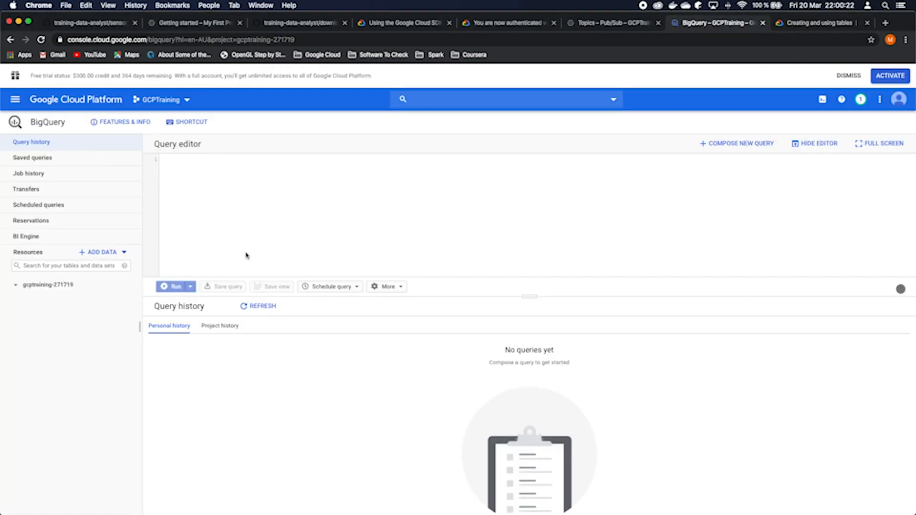
{"action": "left_click", "coordinate": [30, 286]}
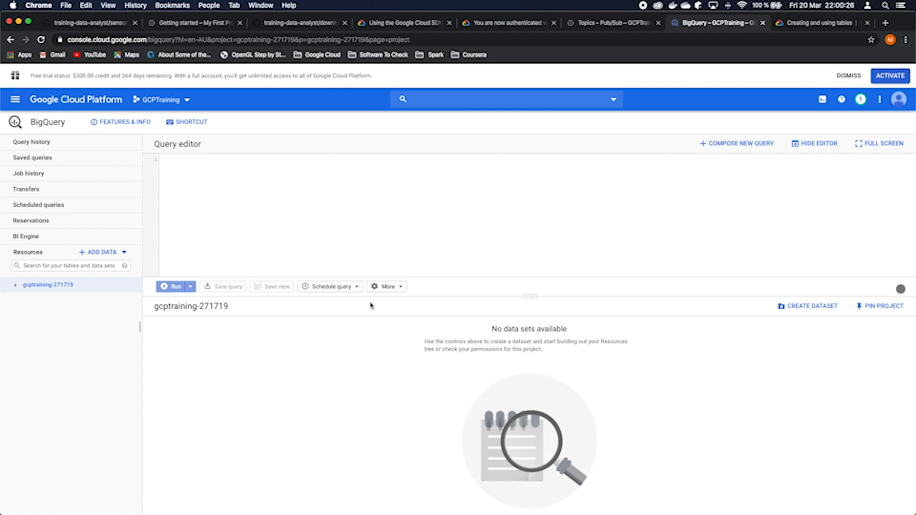
{"action": "left_click", "coordinate": [817, 310]}
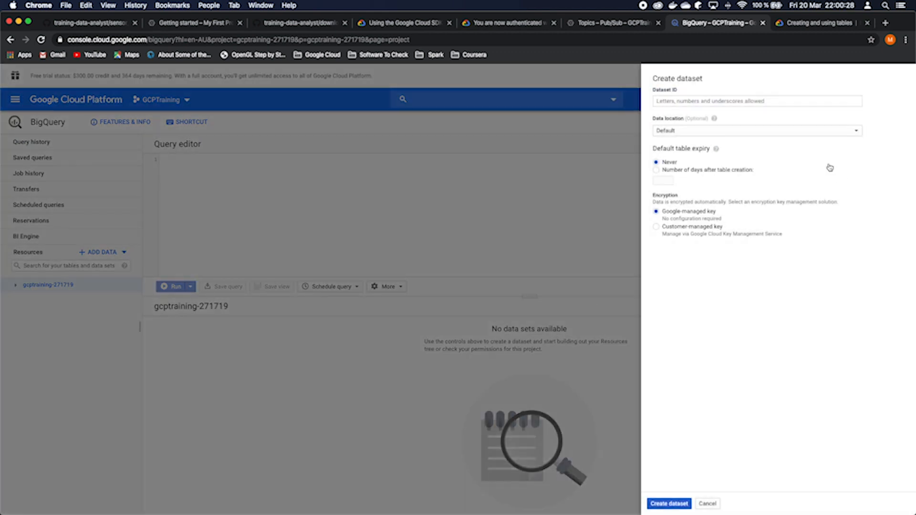
{"action": "left_click", "coordinate": [709, 101]}
{"action": "type", "text": "training"}
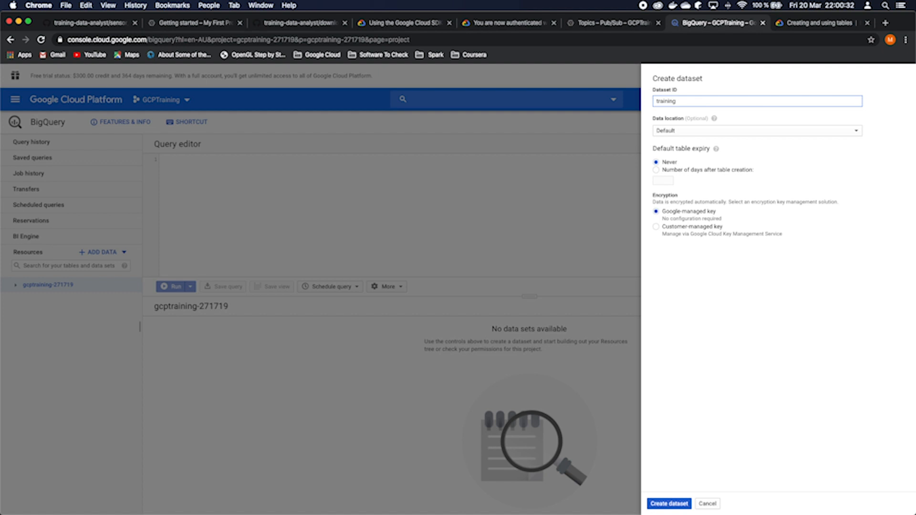
{"action": "left_click", "coordinate": [669, 504]}
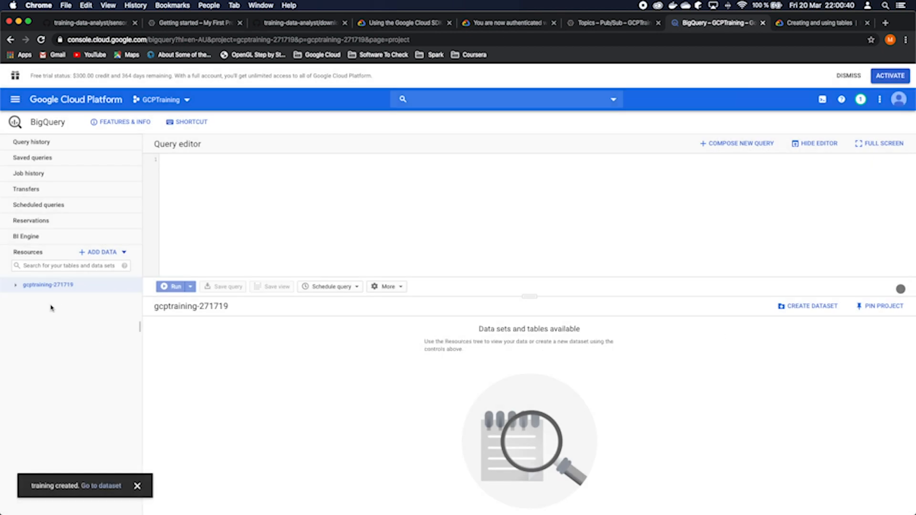
Start an empty table named sensordata in the training dataset and add a first blank schema field
{"action": "left_click", "coordinate": [16, 286]}
{"action": "left_click", "coordinate": [52, 305]}
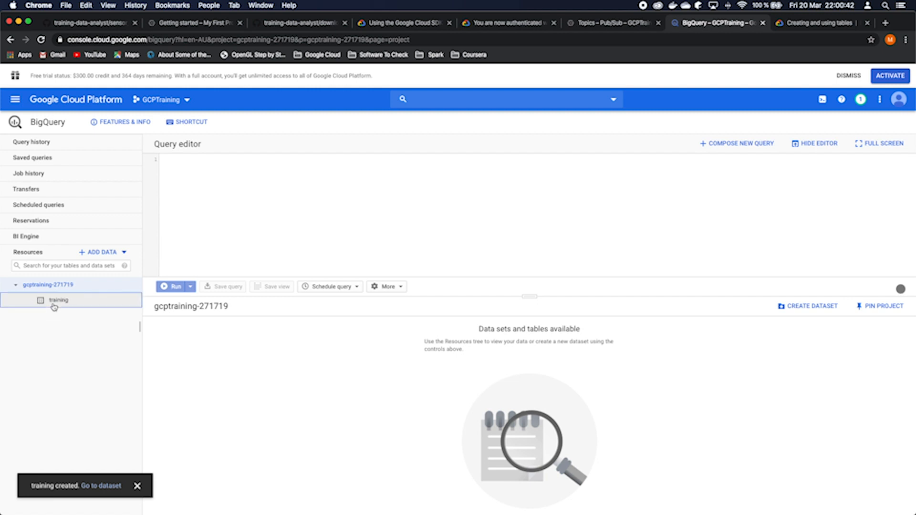
{"action": "left_click", "coordinate": [651, 309]}
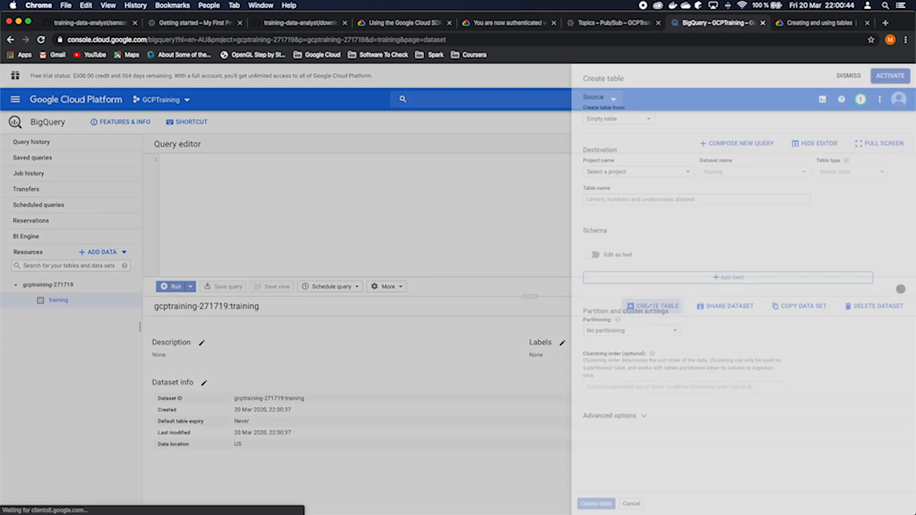
{"action": "left_click", "coordinate": [602, 119]}
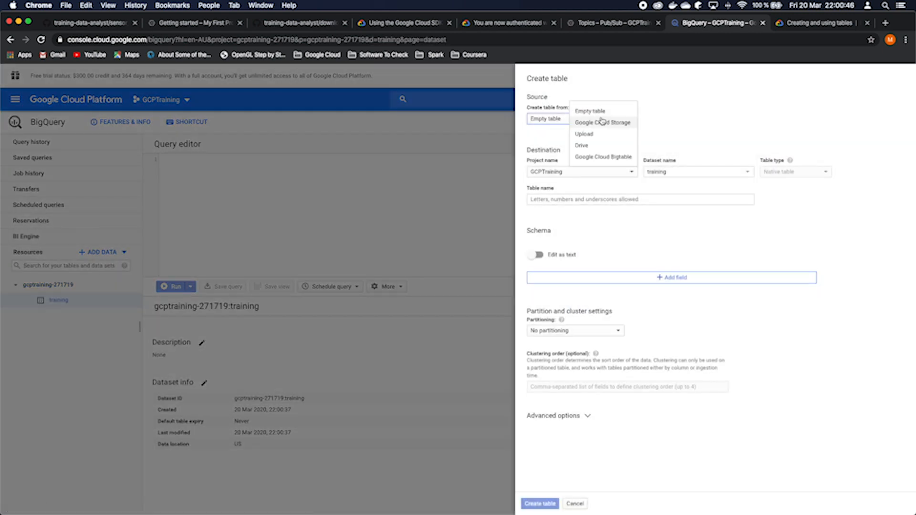
{"action": "left_click", "coordinate": [598, 113]}
{"action": "left_click", "coordinate": [607, 199]}
{"action": "type", "text": "sensordata"}
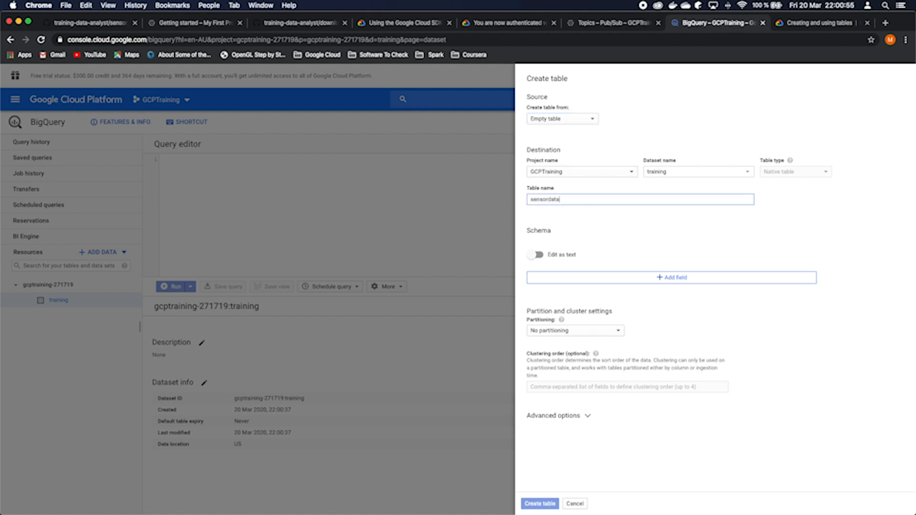
{"action": "left_click", "coordinate": [609, 279]}
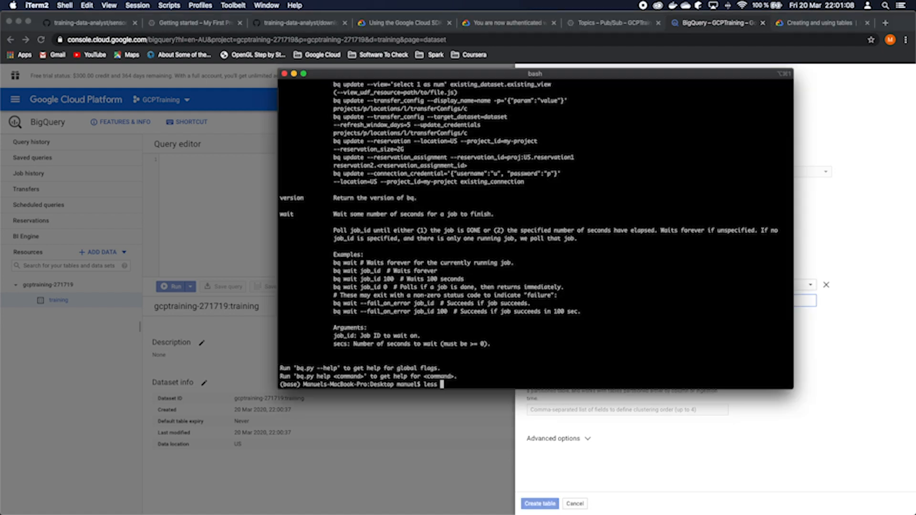
In the iTerm2 terminal, view sensor_obs2008.csv with less and narrow the window so the table form is uncovered
{"action": "type", "text": "se"}
{"action": "key", "text": "Tab"}
{"action": "key", "text": "Return"}
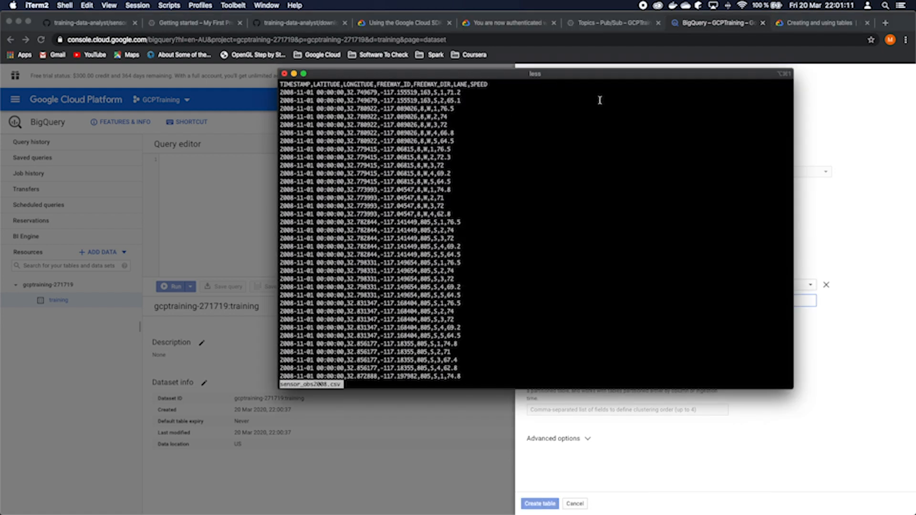
{"action": "left_click_drag", "start_coordinate": [793, 131], "coordinate": [606, 136]}
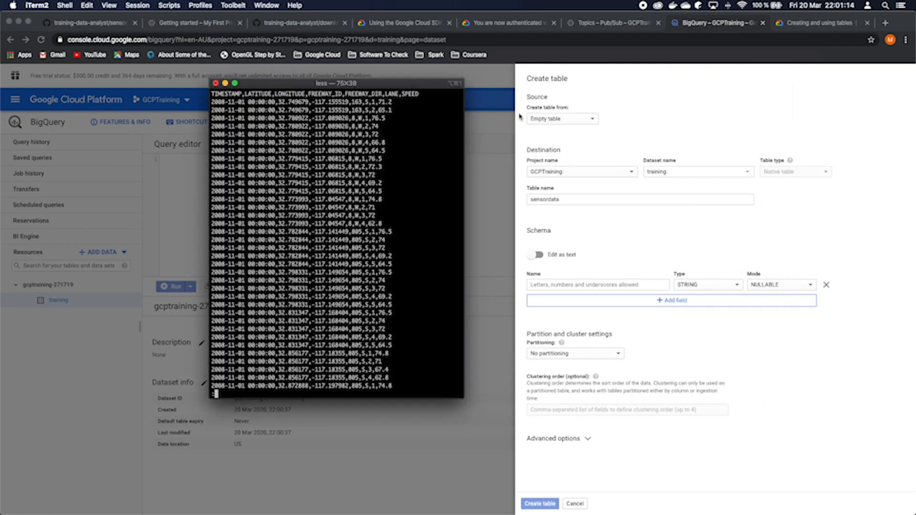
Name the first schema field timestamp, matching the CSV header, and set its type to DATETIME
{"action": "left_click", "coordinate": [547, 286]}
{"action": "key", "text": "super+Tab"}
{"action": "double_click", "coordinate": [236, 94]}
{"action": "left_click", "coordinate": [548, 286]}
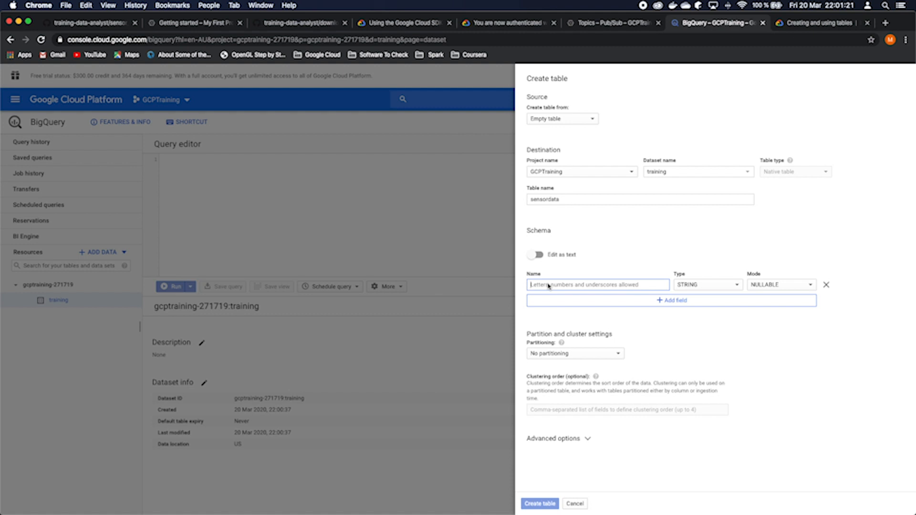
{"action": "type", "text": "timestamp"}
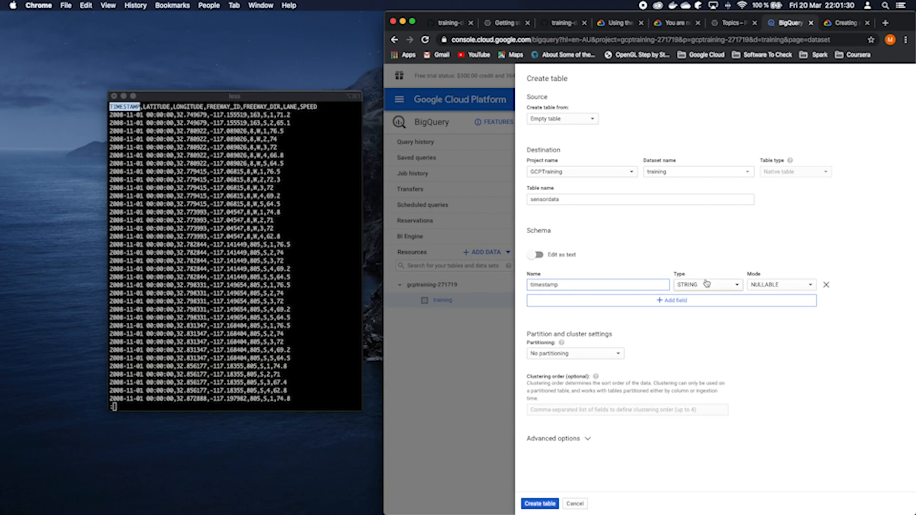
{"action": "left_click", "coordinate": [706, 285]}
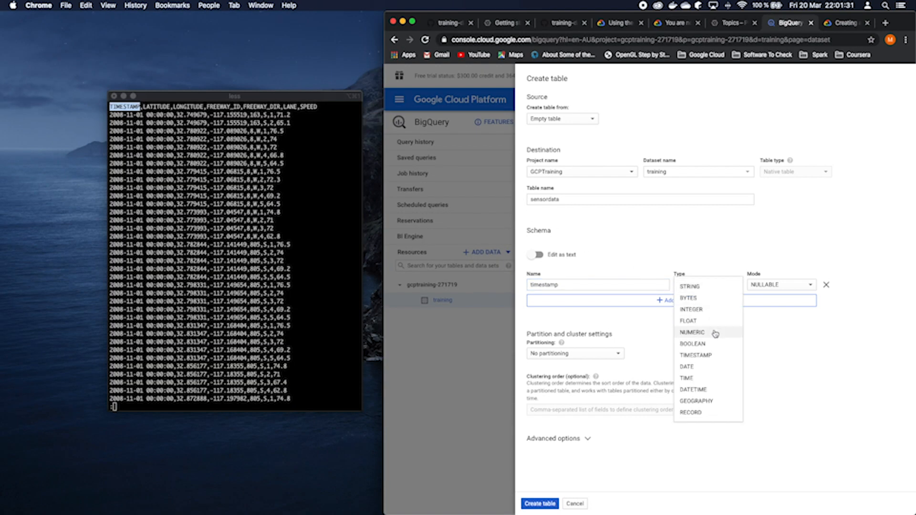
{"action": "left_click", "coordinate": [716, 356]}
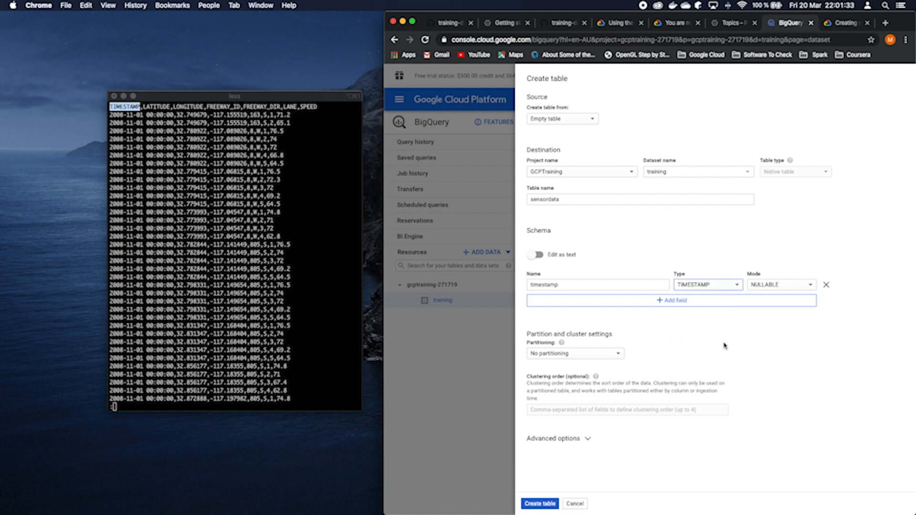
{"action": "left_click", "coordinate": [719, 286]}
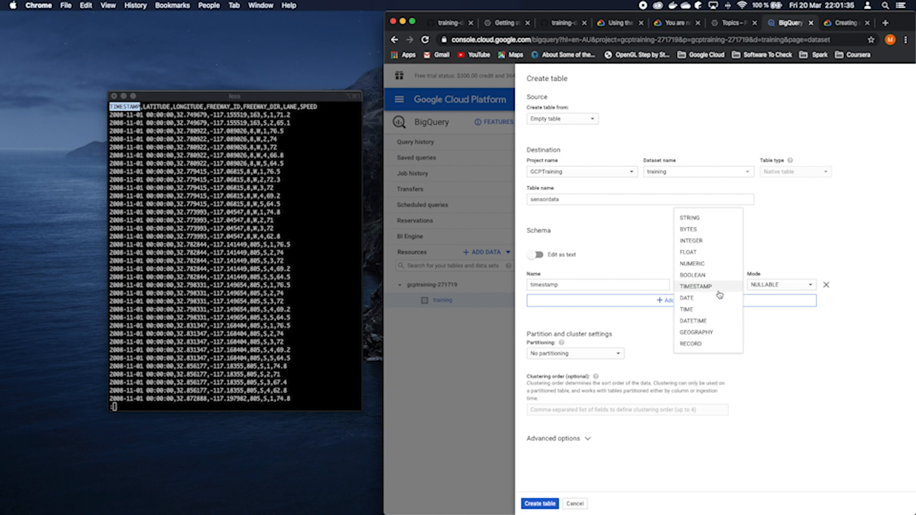
{"action": "left_click", "coordinate": [701, 321]}
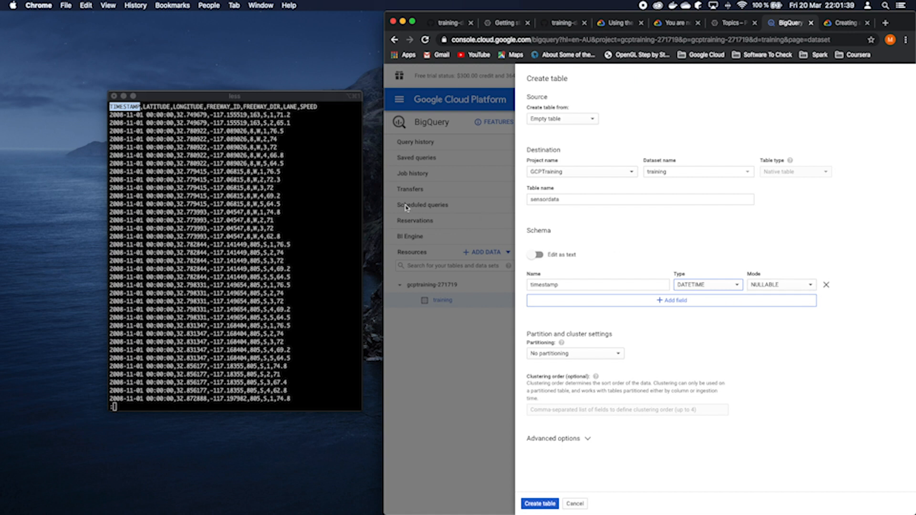
Add a latitude field of type FLOAT to the sensordata schema, followed by another blank field
{"action": "left_click", "coordinate": [628, 300]}
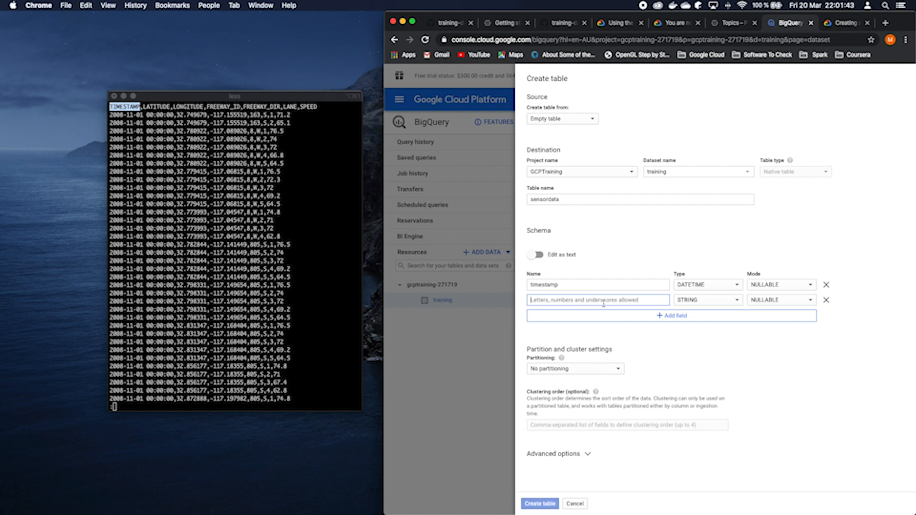
{"action": "type", "text": "latitude"}
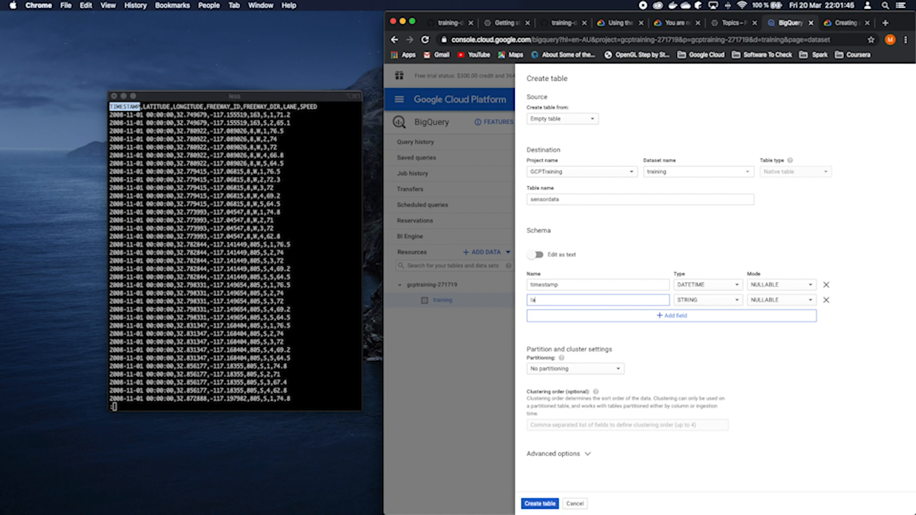
{"action": "left_click", "coordinate": [689, 301]}
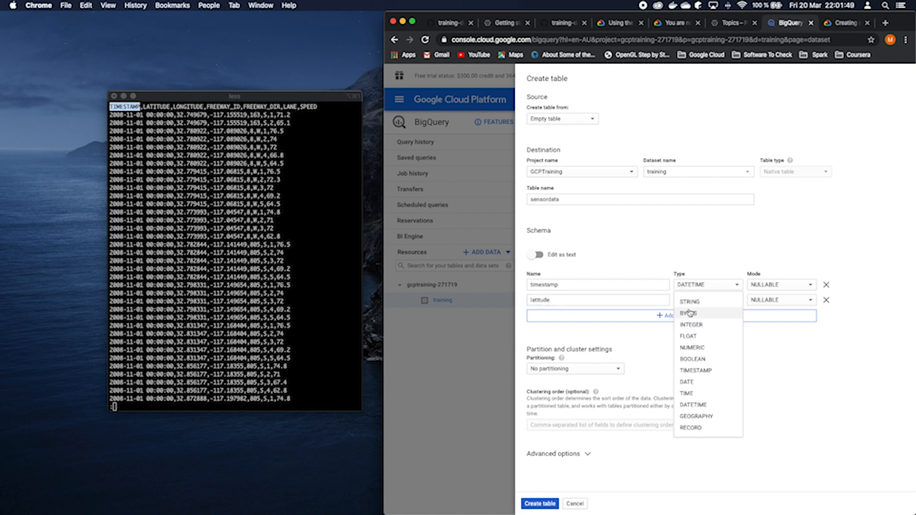
{"action": "left_click", "coordinate": [692, 340]}
{"action": "left_click", "coordinate": [591, 316]}
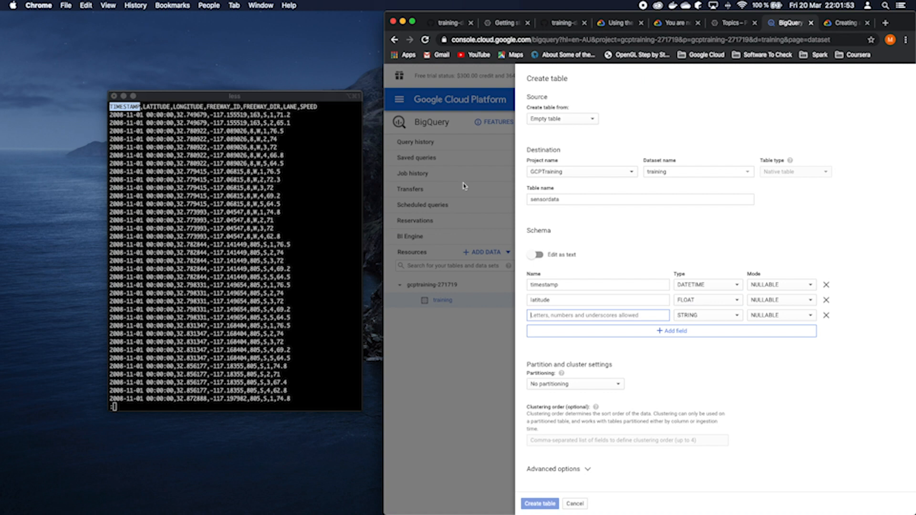
Complete the sensordata schema's longitude field as FLOAT and add a freeway_id field of type INTEGER
{"action": "type", "text": "longitude"}
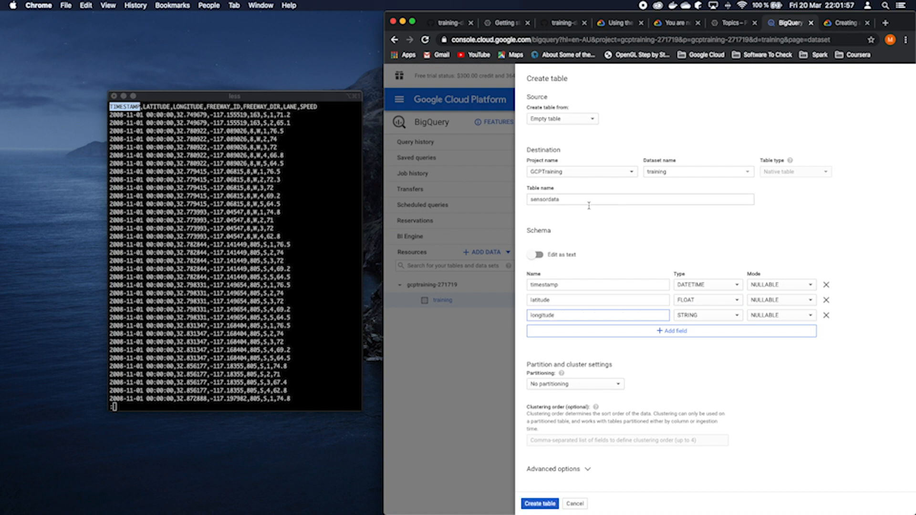
{"action": "left_click", "coordinate": [706, 315]}
{"action": "left_click", "coordinate": [712, 354]}
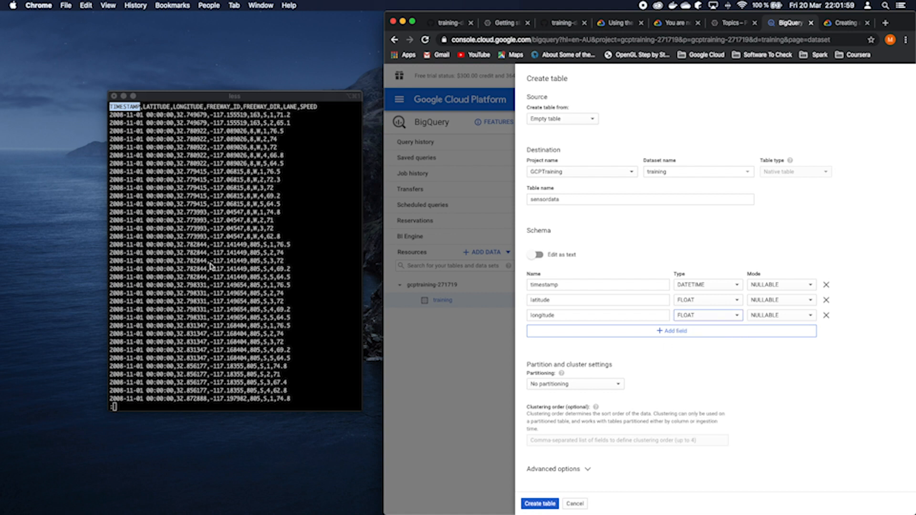
{"action": "left_click", "coordinate": [559, 330]}
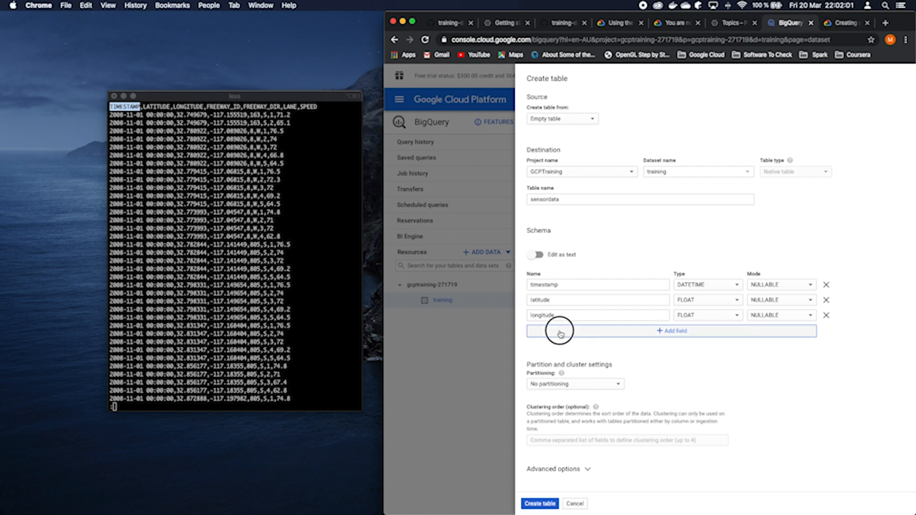
{"action": "type", "text": "freeway_id"}
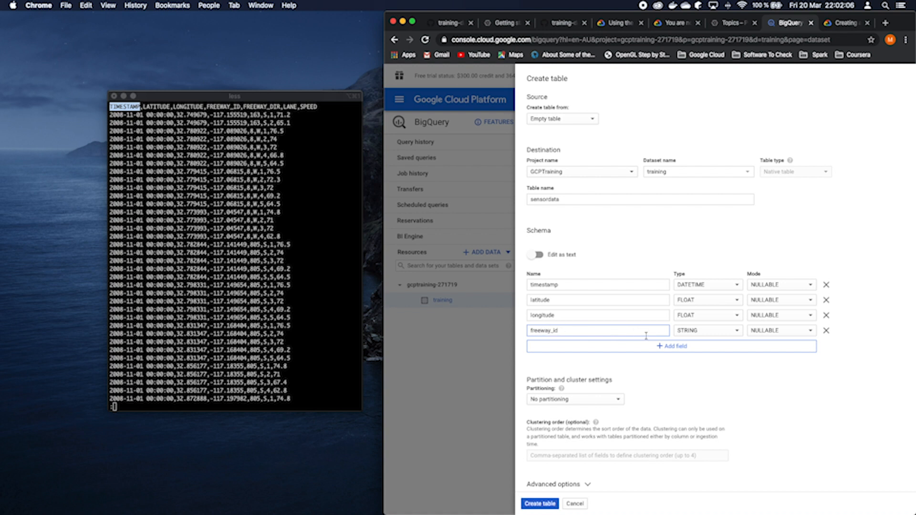
{"action": "left_click", "coordinate": [696, 331]}
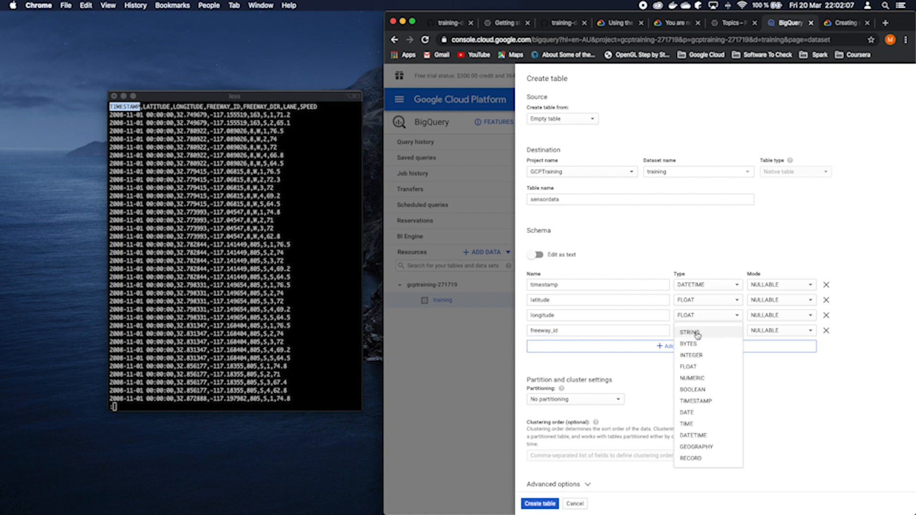
{"action": "left_click", "coordinate": [709, 361]}
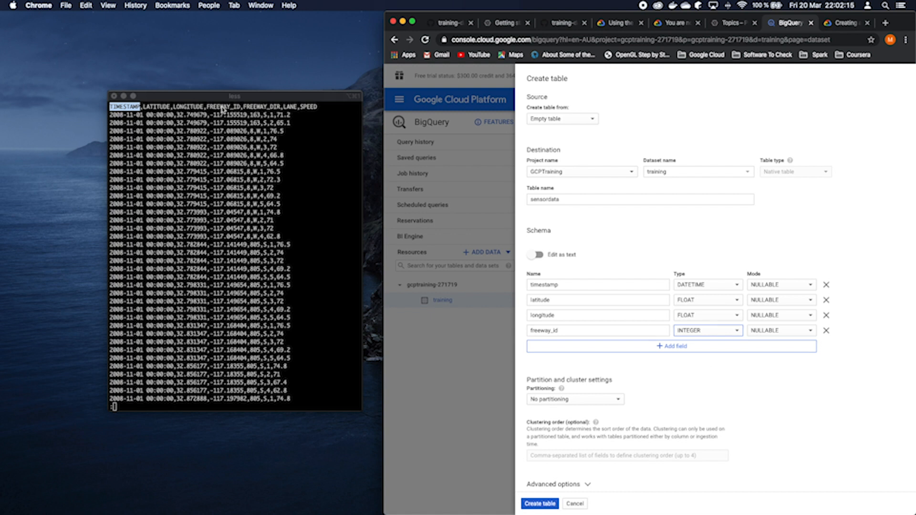
Add two more schema fields, freeway_dir and lane, both with type INTEGER
{"action": "left_click", "coordinate": [631, 345]}
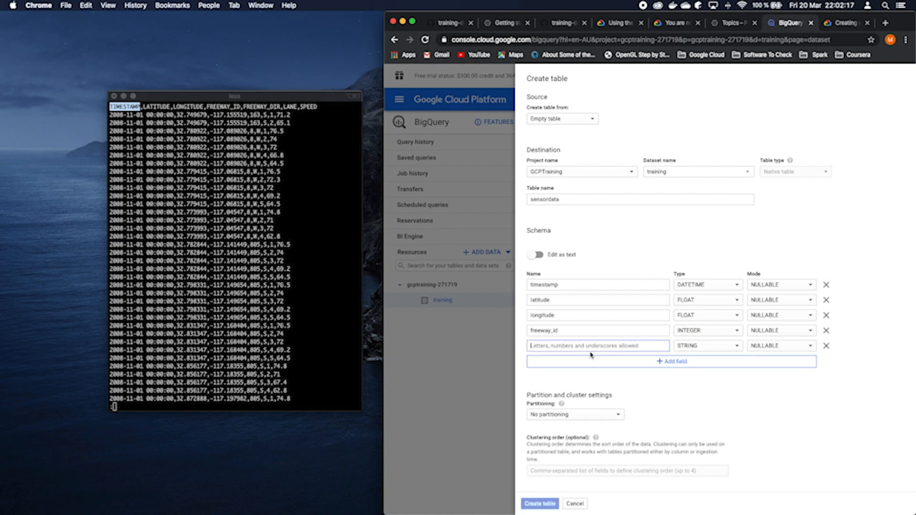
{"action": "type", "text": "freeway_dir"}
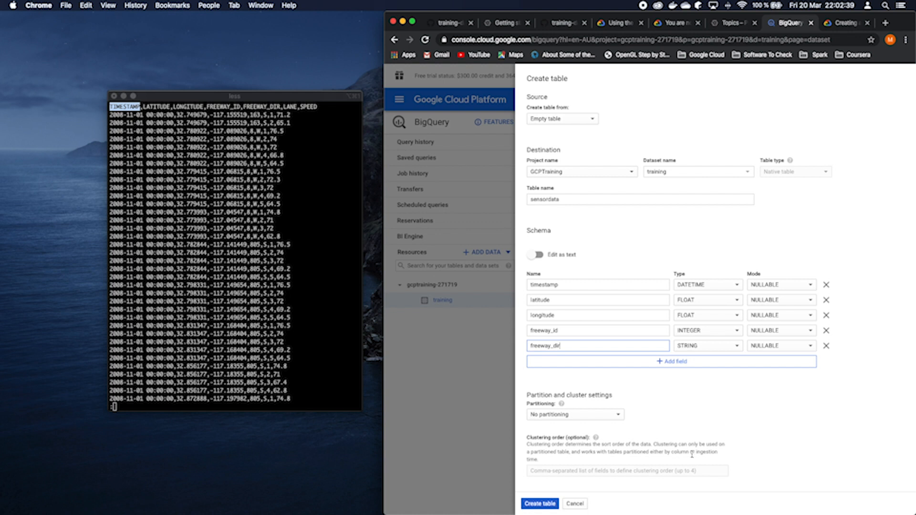
{"action": "left_click", "coordinate": [697, 346]}
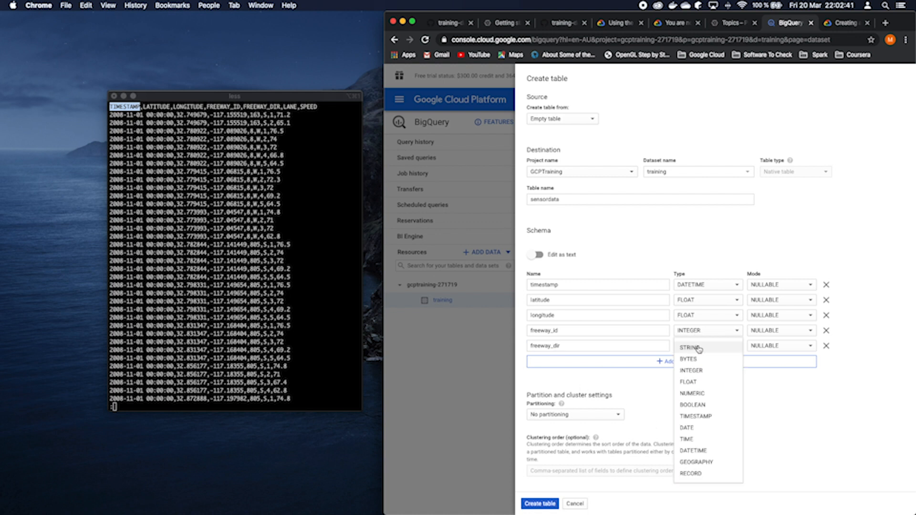
{"action": "left_click", "coordinate": [701, 372]}
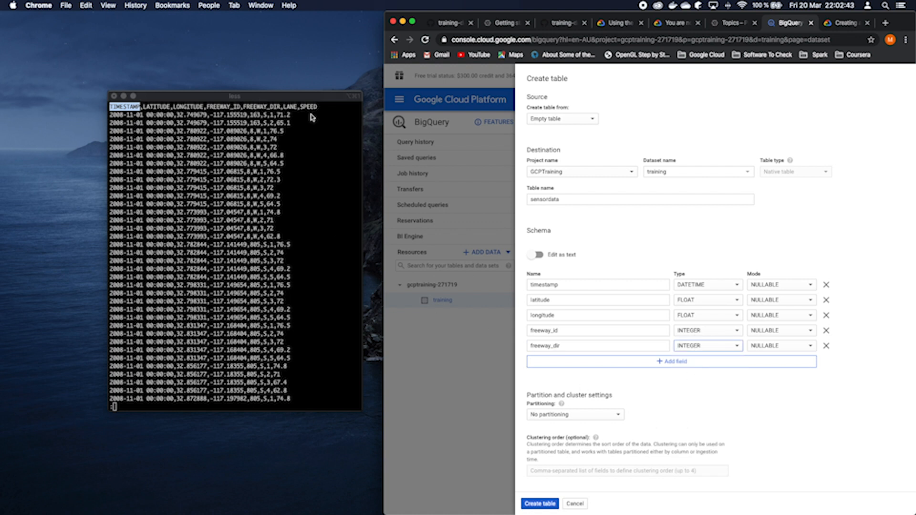
{"action": "left_click", "coordinate": [579, 362]}
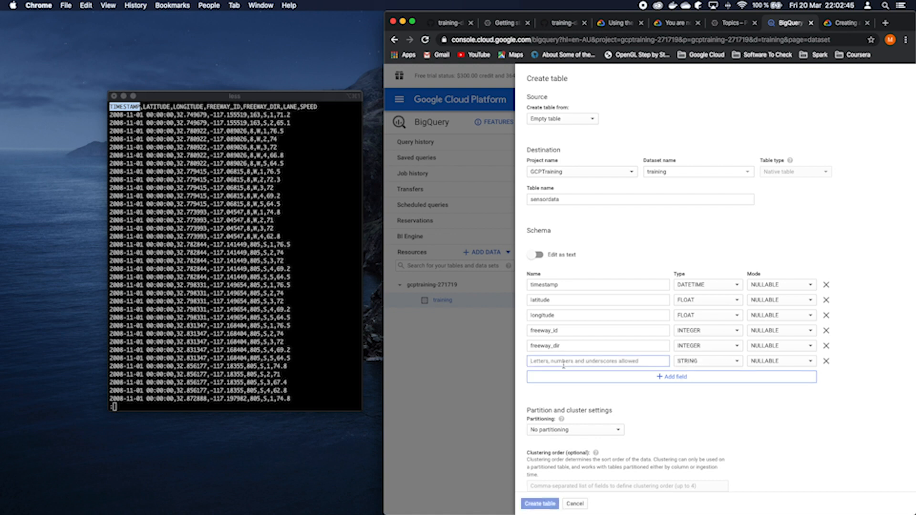
{"action": "type", "text": "land"}
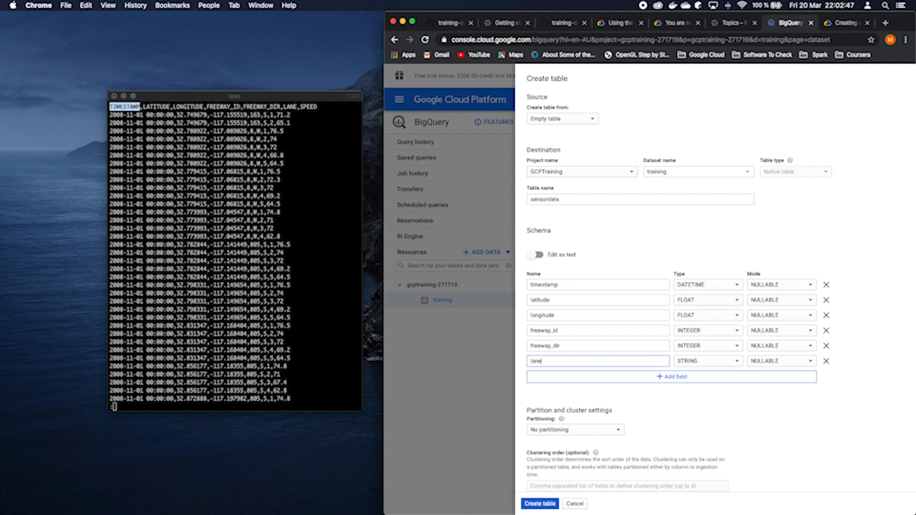
{"action": "left_click", "coordinate": [706, 361]}
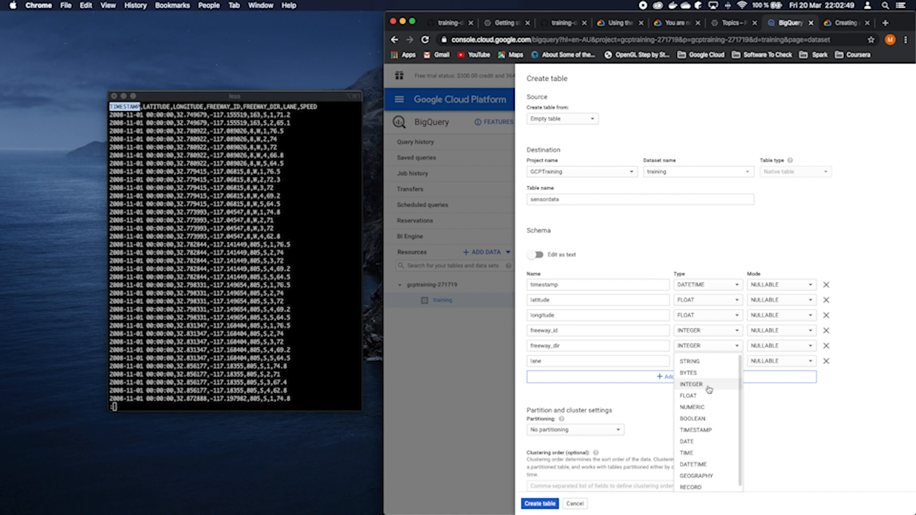
{"action": "left_click", "coordinate": [709, 386]}
Add a speed field of type FLOAT, review the full schema, and create the sensordata table
{"action": "left_click", "coordinate": [614, 380]}
{"action": "type", "text": "speed"}
{"action": "left_click", "coordinate": [701, 376]}
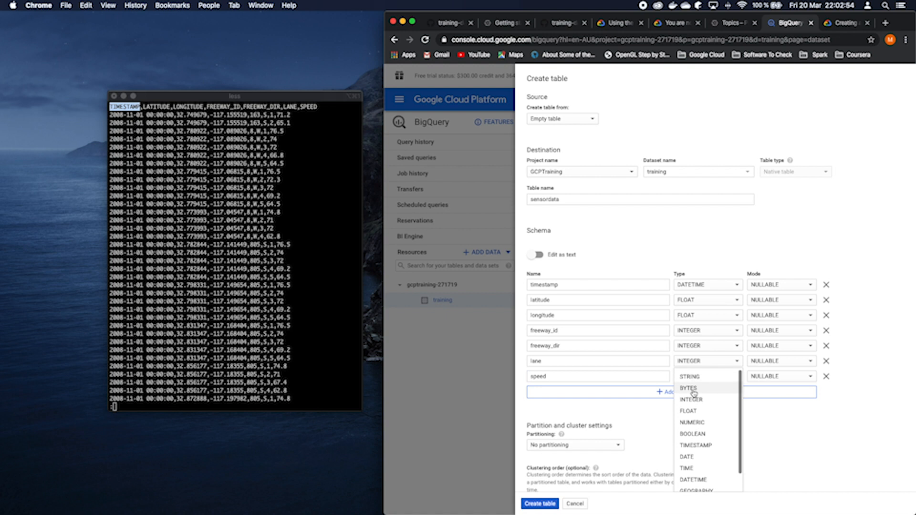
{"action": "left_click", "coordinate": [693, 416]}
{"action": "scroll", "coordinate": [619, 437], "scroll_direction": "down", "scroll_amount": 2}
{"action": "scroll", "coordinate": [620, 435], "scroll_direction": "down", "scroll_amount": 1}
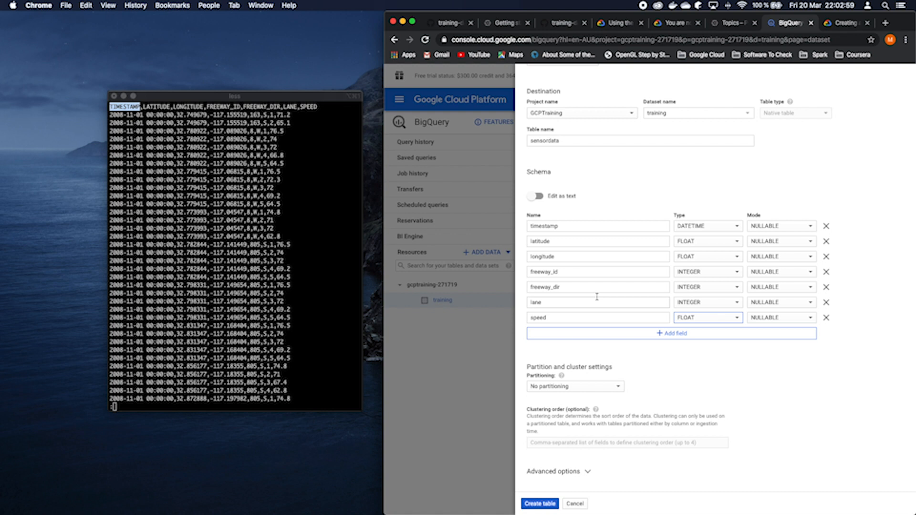
{"action": "scroll", "coordinate": [597, 301], "scroll_direction": "up", "scroll_amount": 3}
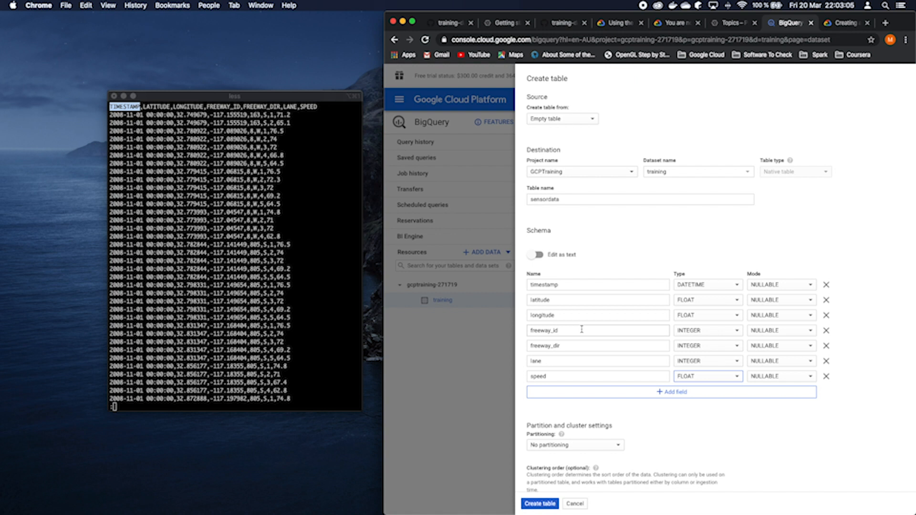
{"action": "scroll", "coordinate": [582, 330], "scroll_direction": "down", "scroll_amount": 3}
{"action": "left_click", "coordinate": [541, 504]}
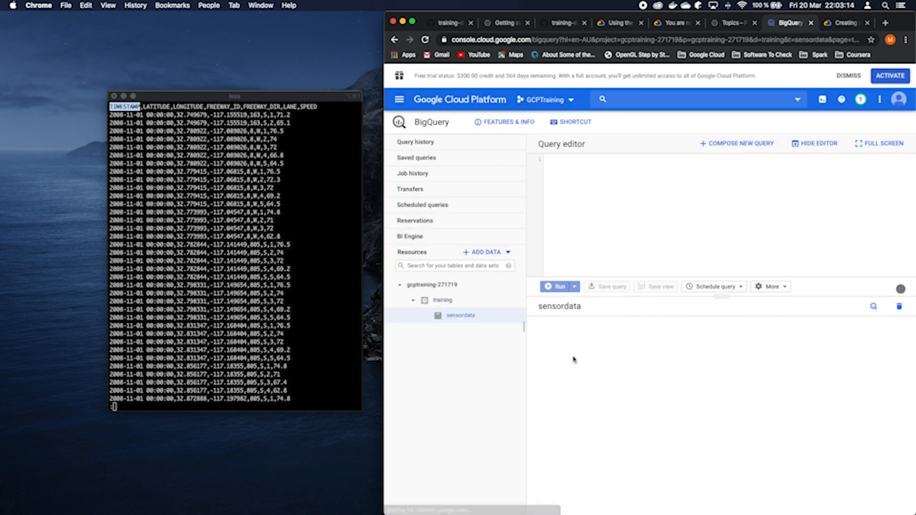
Widen the browser window to full width and examine the sensordata table's ID, creation time and last-modified time in its details
{"action": "left_click_drag", "start_coordinate": [384, 153], "coordinate": [2, 142]}
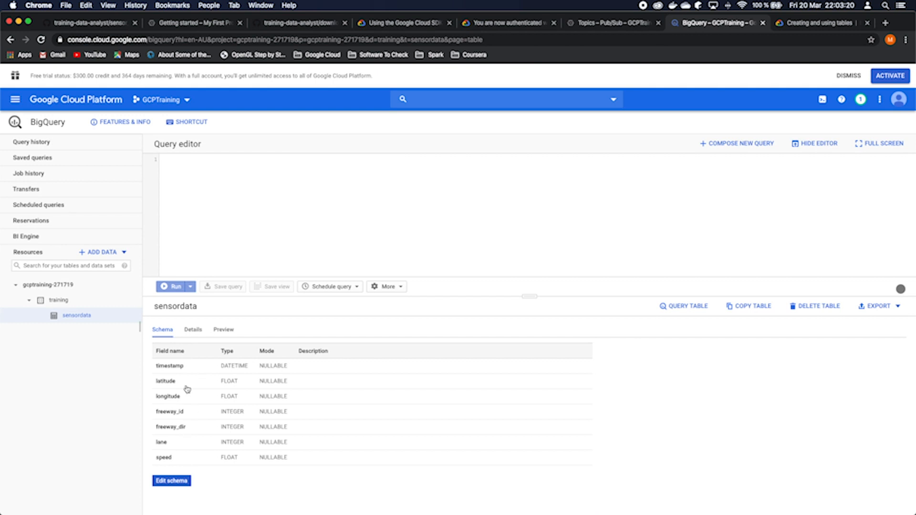
{"action": "left_click", "coordinate": [193, 329]}
{"action": "scroll", "coordinate": [270, 430], "scroll_direction": "down", "scroll_amount": 1}
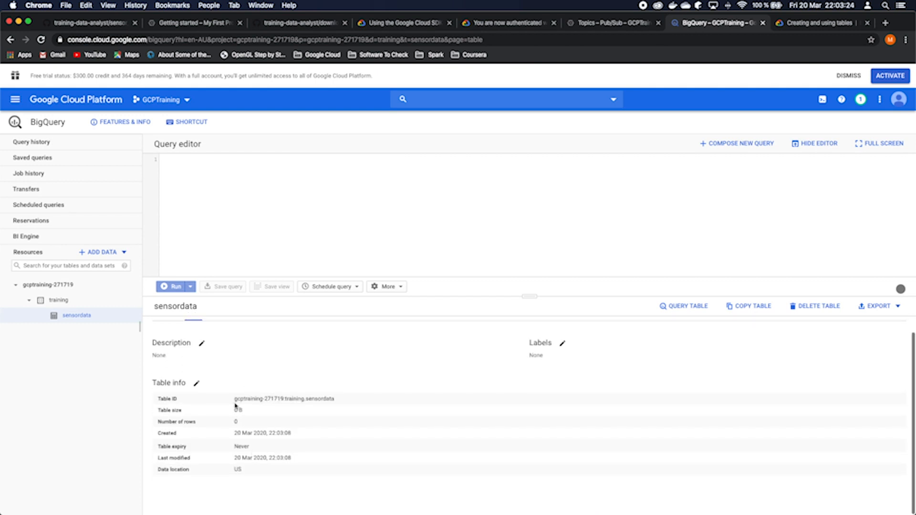
{"action": "left_click_drag", "start_coordinate": [232, 399], "coordinate": [345, 401]}
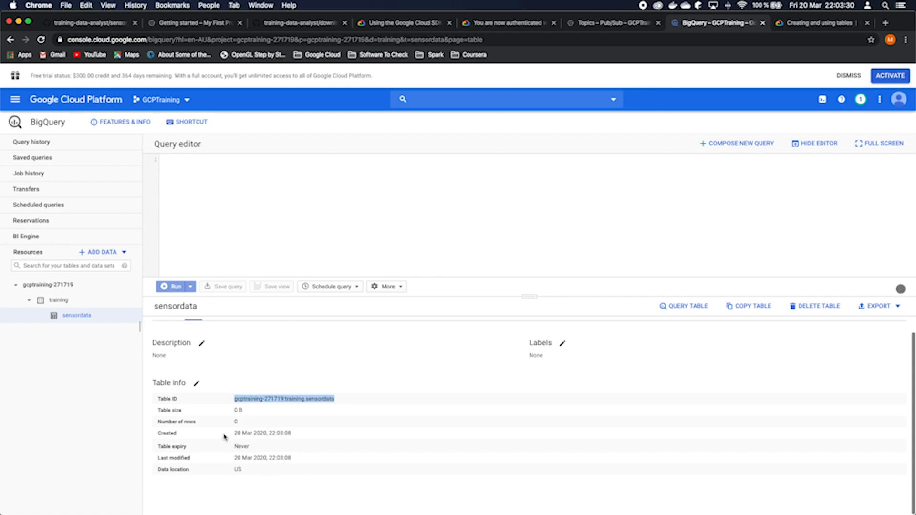
{"action": "left_click_drag", "start_coordinate": [235, 434], "coordinate": [321, 438]}
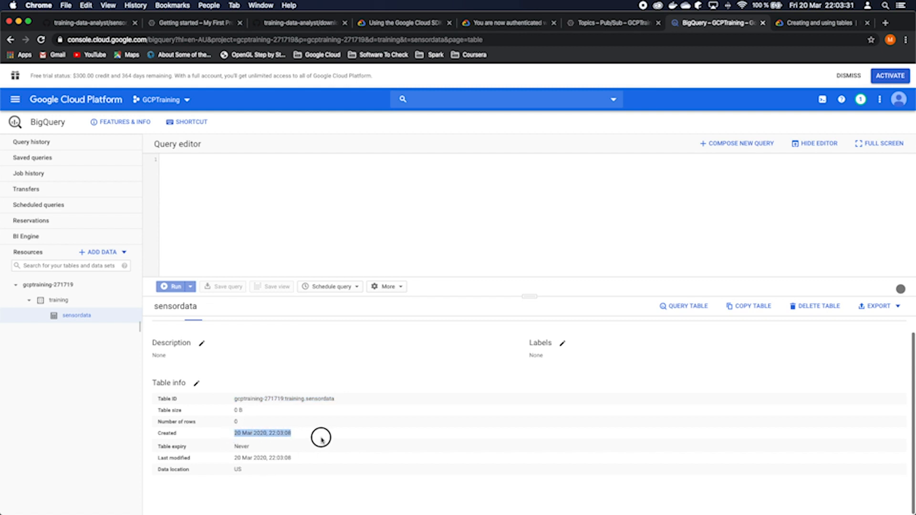
{"action": "left_click", "coordinate": [282, 451]}
{"action": "left_click_drag", "start_coordinate": [234, 433], "coordinate": [313, 435]}
{"action": "left_click_drag", "start_coordinate": [234, 458], "coordinate": [316, 460]}
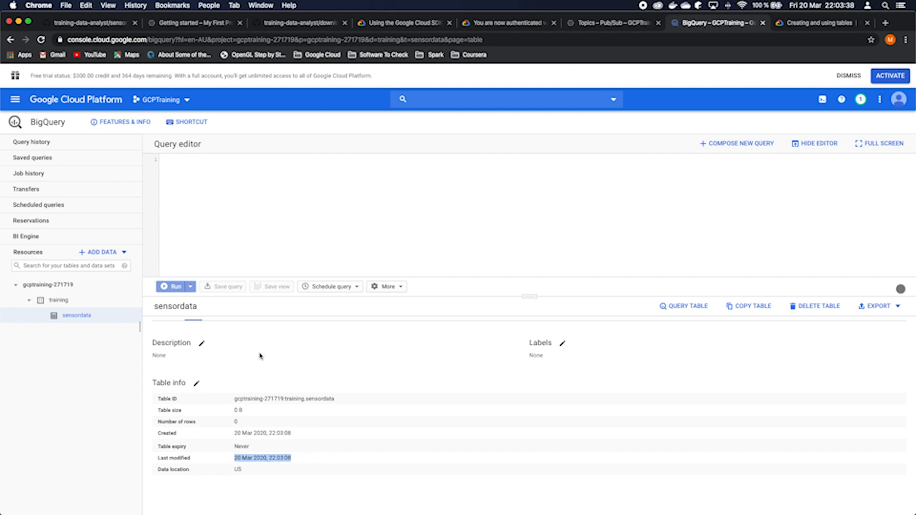
Preview the sensordata table's contents and check its table size and number of rows in the details
{"action": "left_click", "coordinate": [227, 331]}
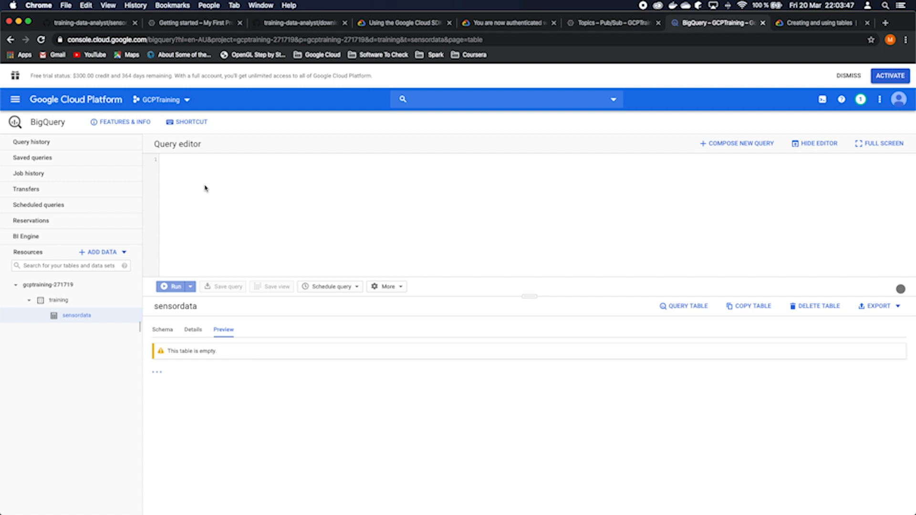
{"action": "left_click", "coordinate": [197, 332]}
{"action": "left_click", "coordinate": [264, 427]}
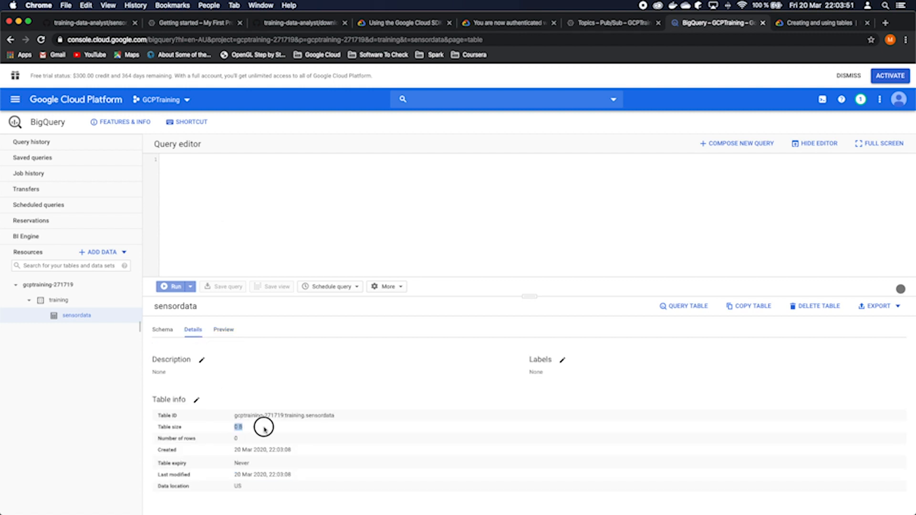
{"action": "left_click", "coordinate": [258, 443]}
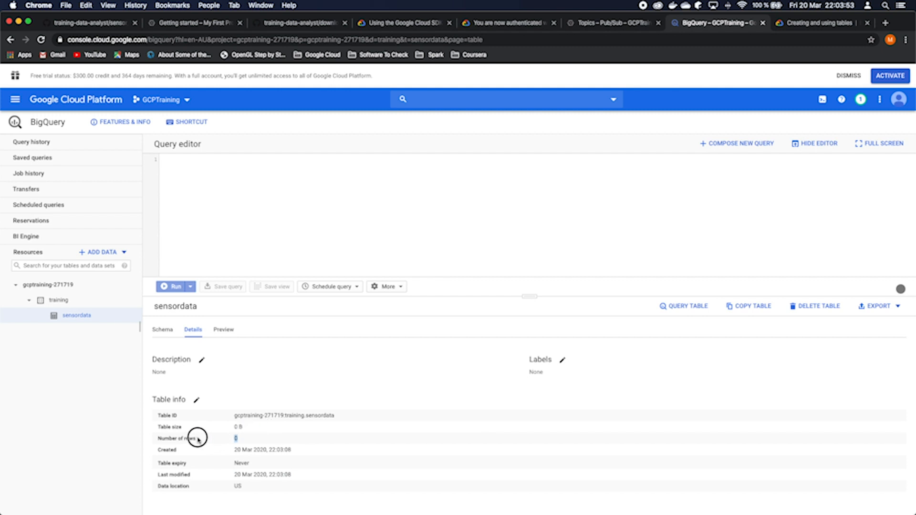
{"action": "left_click", "coordinate": [220, 335]}
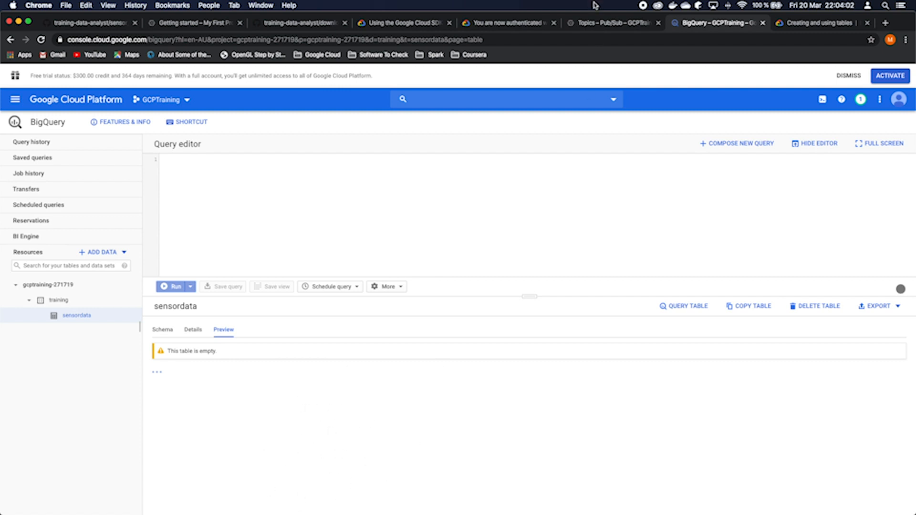
Switch to the Pub/Sub topics page and view the sensordata topic's details down to its subscriptions
{"action": "left_click", "coordinate": [592, 25]}
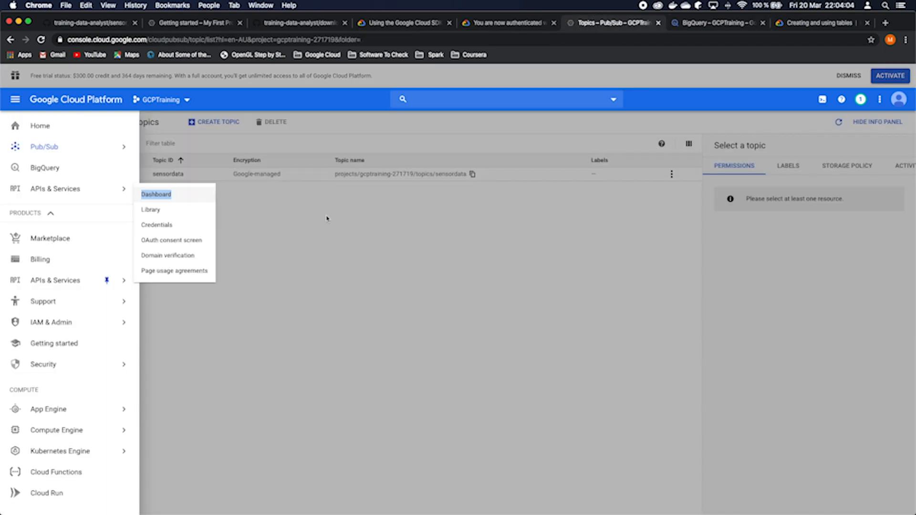
{"action": "left_click", "coordinate": [285, 258]}
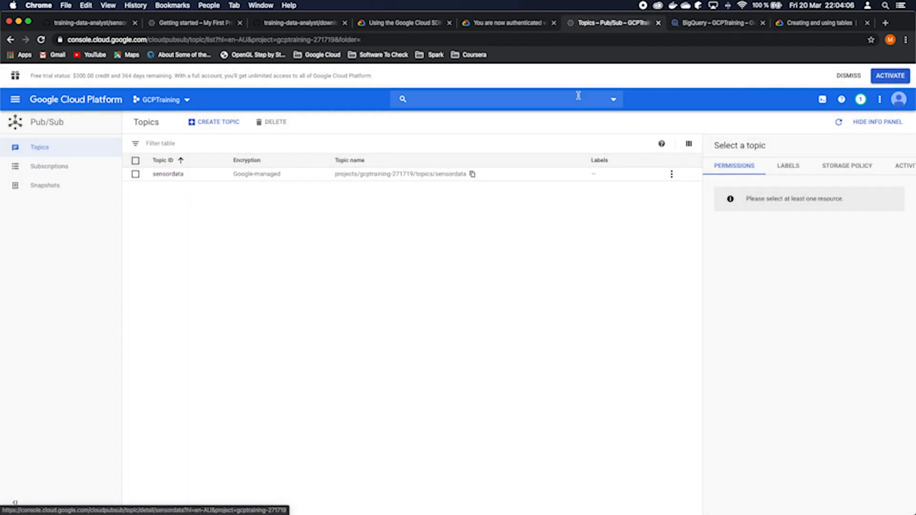
{"action": "left_click", "coordinate": [177, 175]}
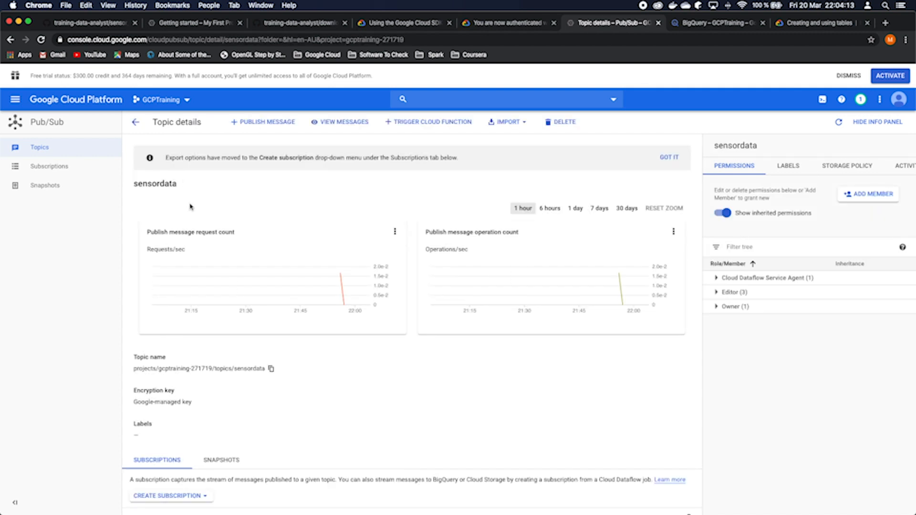
{"action": "scroll", "coordinate": [238, 308], "scroll_direction": "down", "scroll_amount": 2}
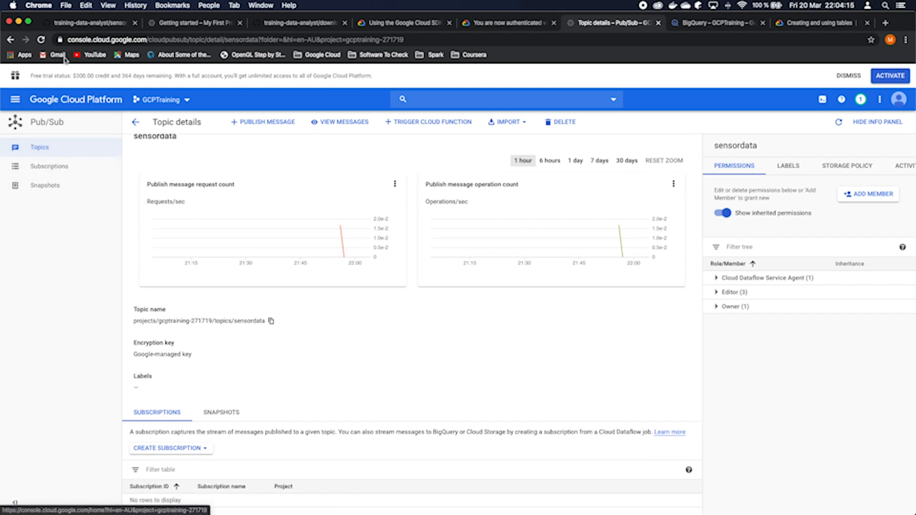
Pin Dataflow from the Big Data products to the console's navigation menu and return to the start of the product list
{"action": "left_click", "coordinate": [15, 99]}
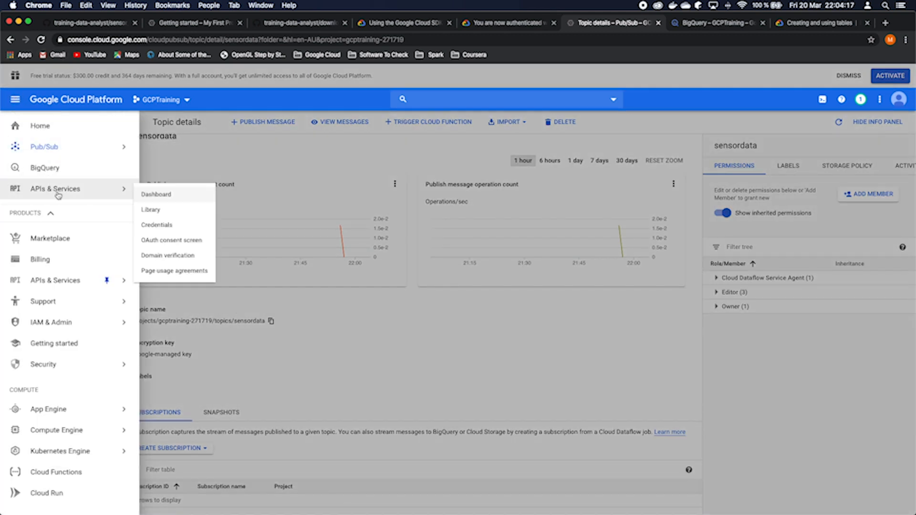
{"action": "scroll", "coordinate": [71, 306], "scroll_direction": "down", "scroll_amount": 3}
{"action": "scroll", "coordinate": [71, 307], "scroll_direction": "down", "scroll_amount": 15}
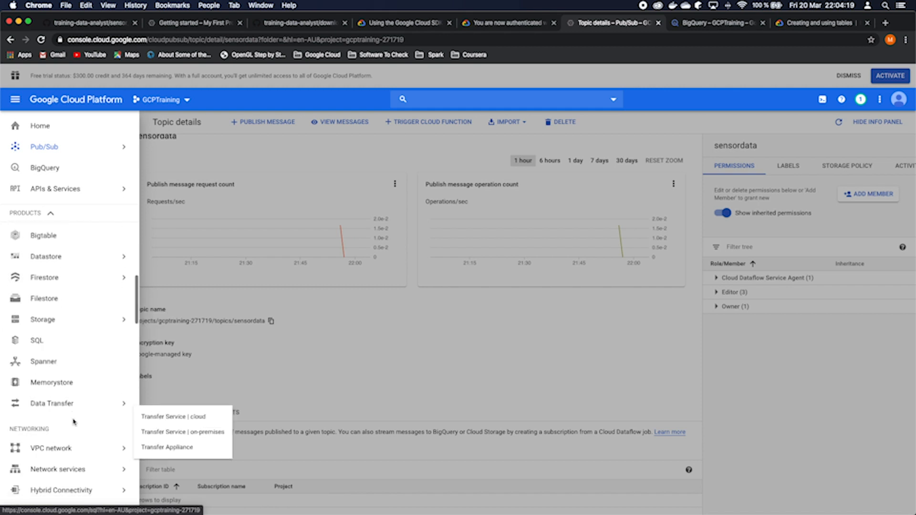
{"action": "scroll", "coordinate": [73, 401], "scroll_direction": "down", "scroll_amount": 5}
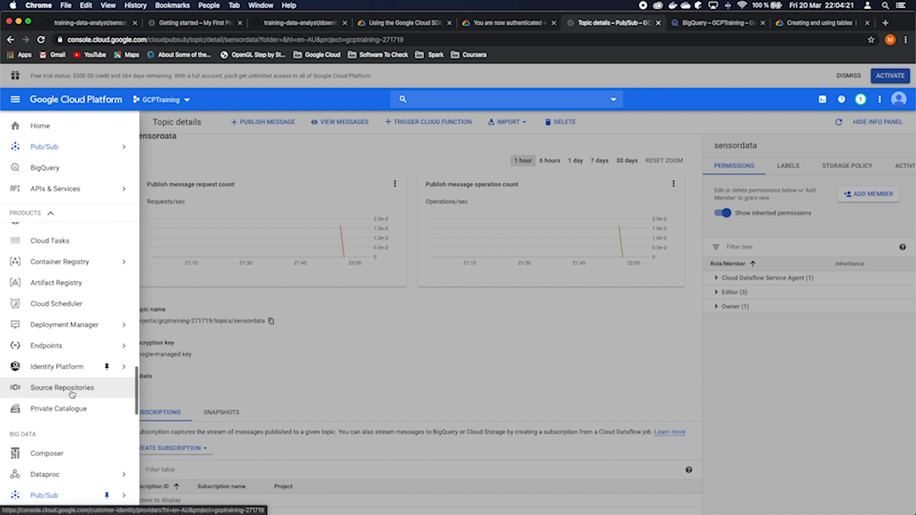
{"action": "left_click", "coordinate": [106, 367]}
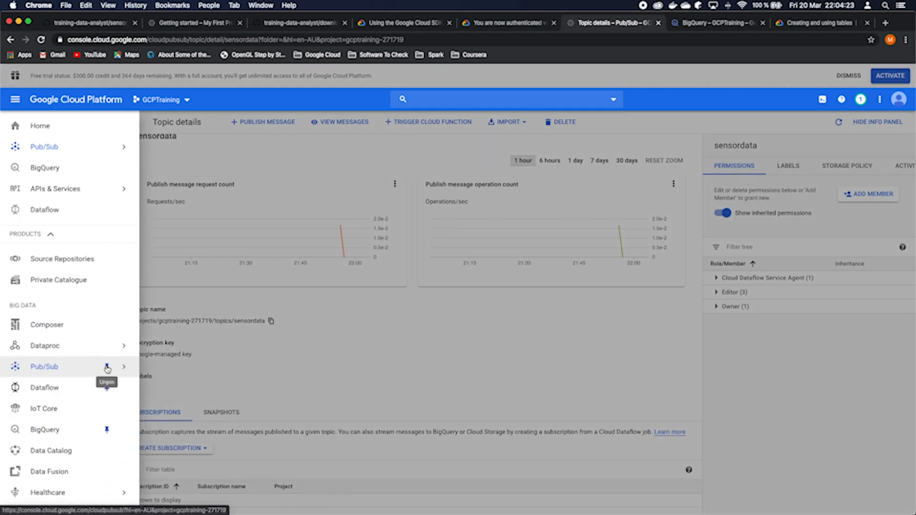
{"action": "scroll", "coordinate": [54, 337], "scroll_direction": "up", "scroll_amount": 5}
{"action": "scroll", "coordinate": [54, 337], "scroll_direction": "up", "scroll_amount": 12}
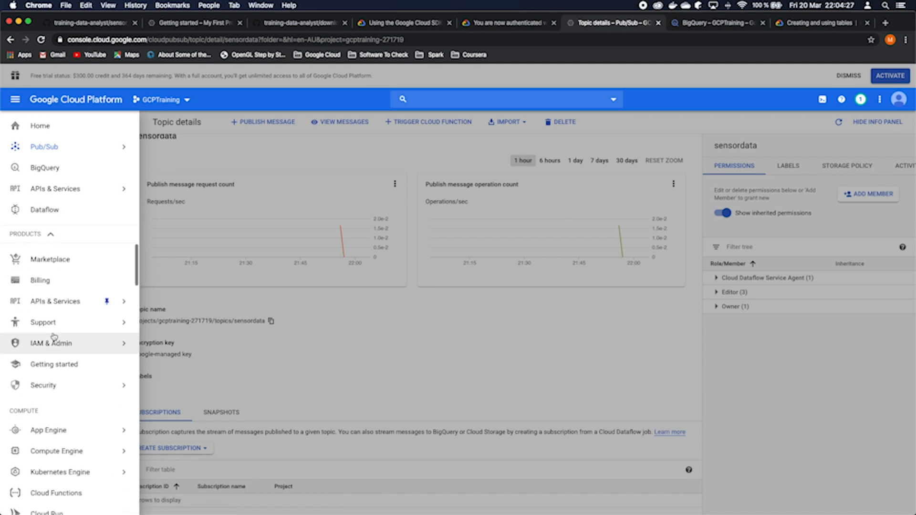
Open the Dataflow jobs page, try the Dataflow introduction, and decline starting a new tutorial
{"action": "scroll", "coordinate": [54, 336], "scroll_direction": "down", "scroll_amount": 15}
{"action": "scroll", "coordinate": [54, 336], "scroll_direction": "up", "scroll_amount": 15}
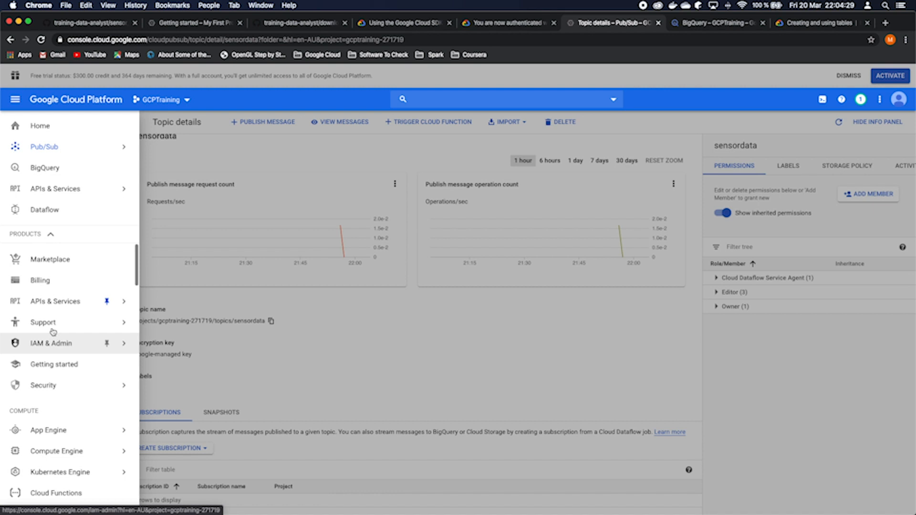
{"action": "left_click", "coordinate": [53, 210]}
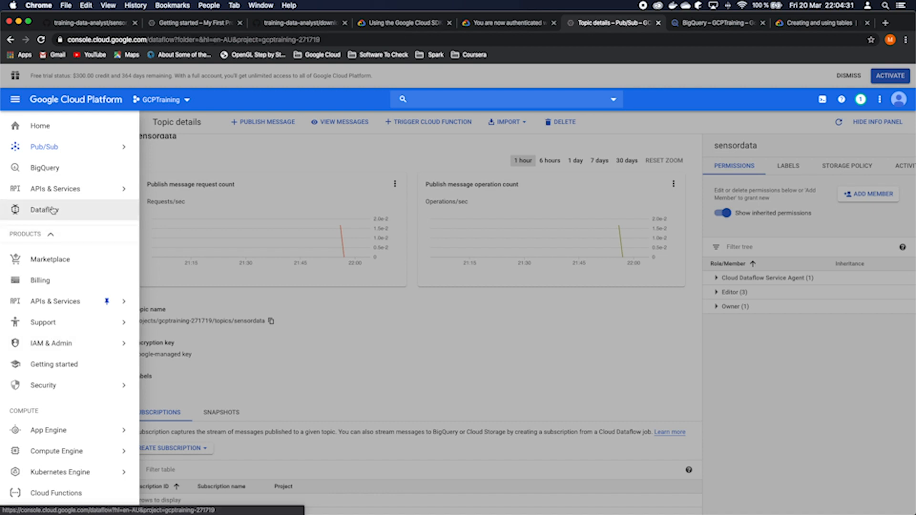
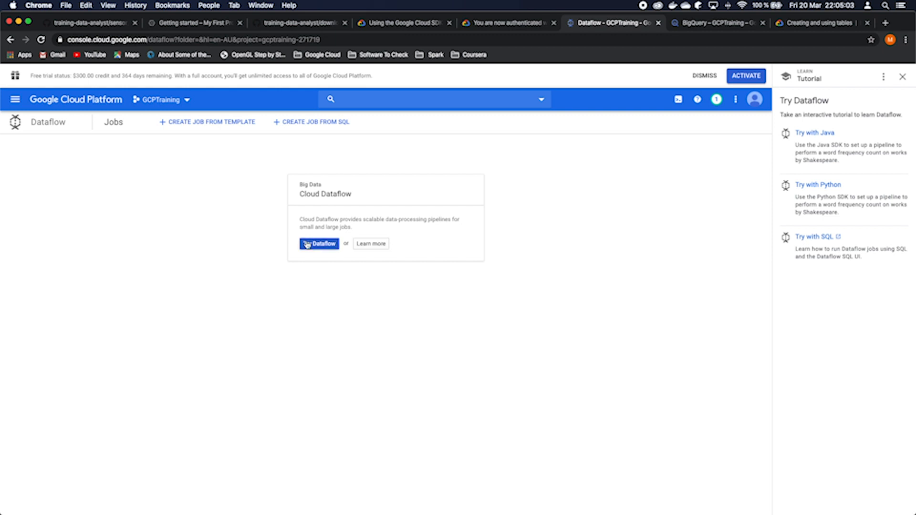
{"action": "left_click", "coordinate": [308, 246]}
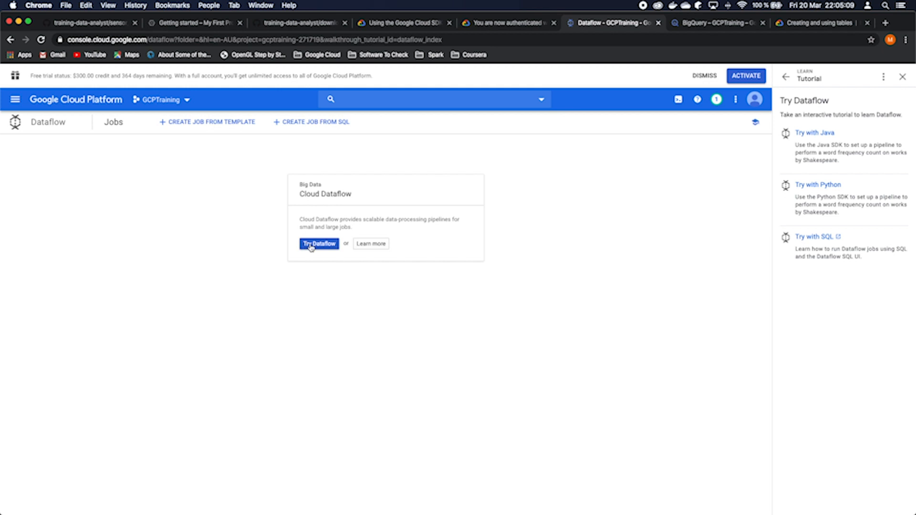
{"action": "left_click", "coordinate": [311, 247]}
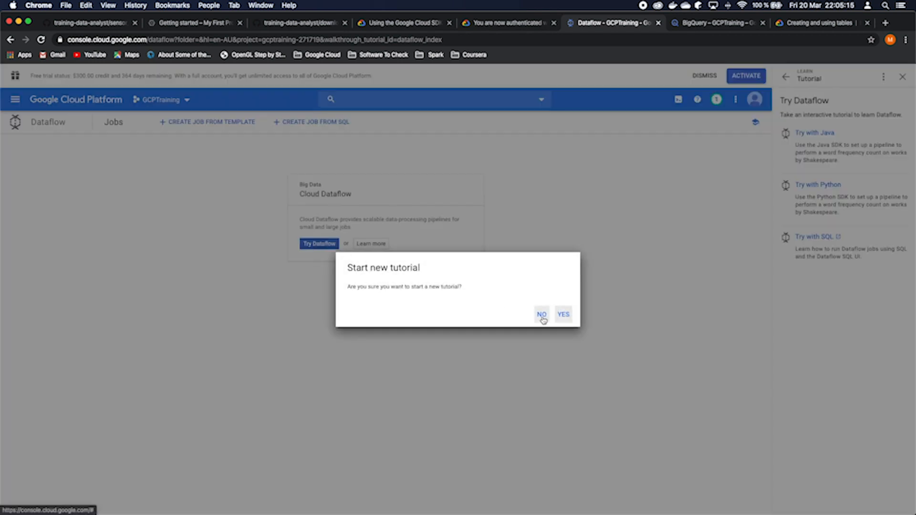
{"action": "left_click", "coordinate": [540, 315]}
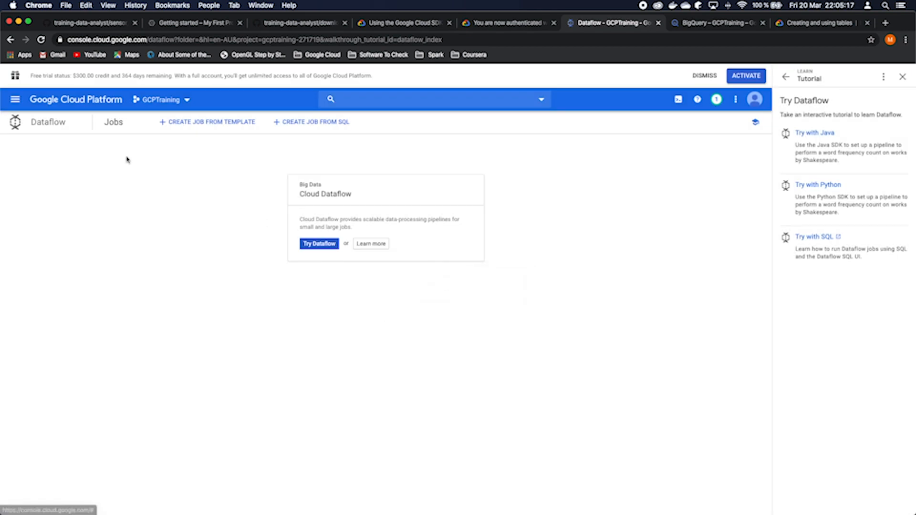
Start a Dataflow job from a template and select the Cloud Pub/Sub Topic to BigQuery template
{"action": "left_click", "coordinate": [199, 123]}
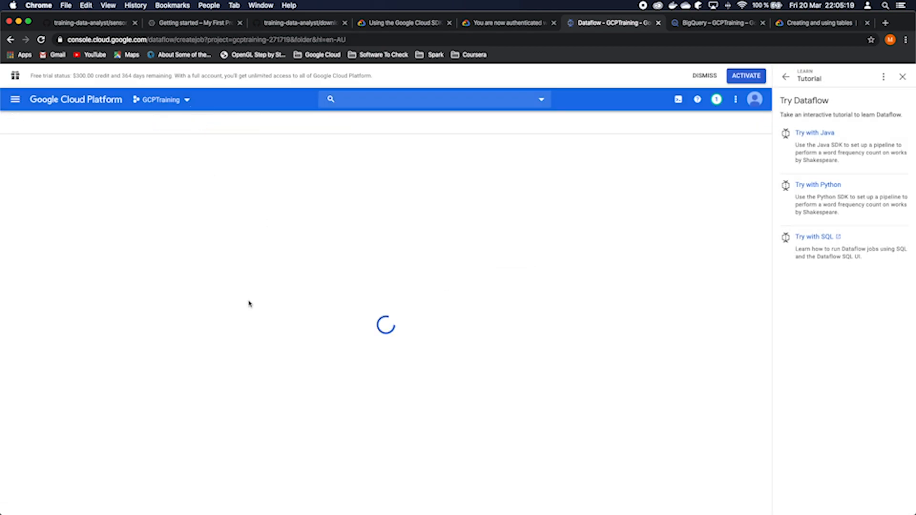
{"action": "left_click", "coordinate": [114, 216]}
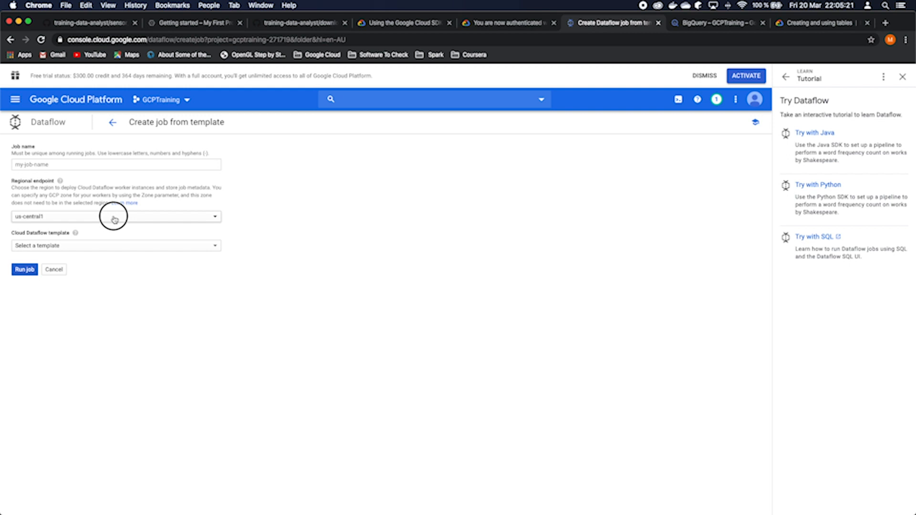
{"action": "left_click", "coordinate": [116, 218]}
{"action": "left_click", "coordinate": [101, 244]}
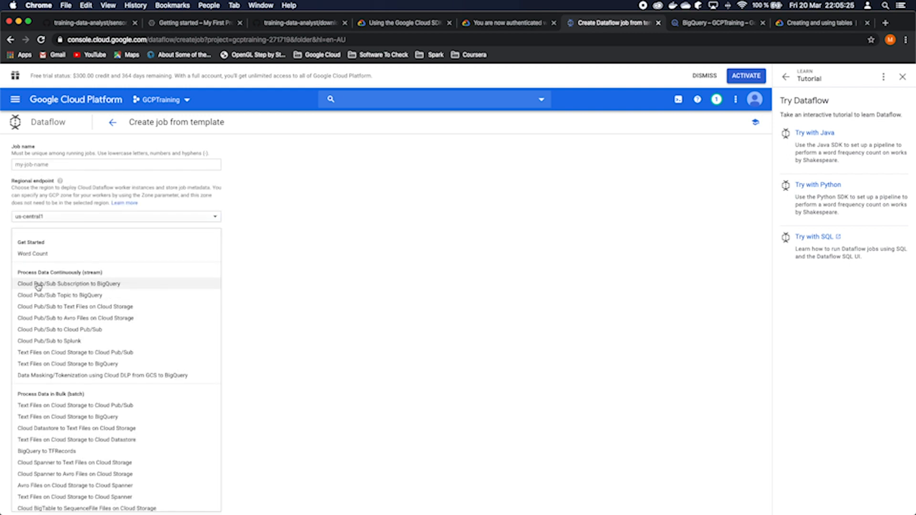
{"action": "left_click", "coordinate": [123, 285]}
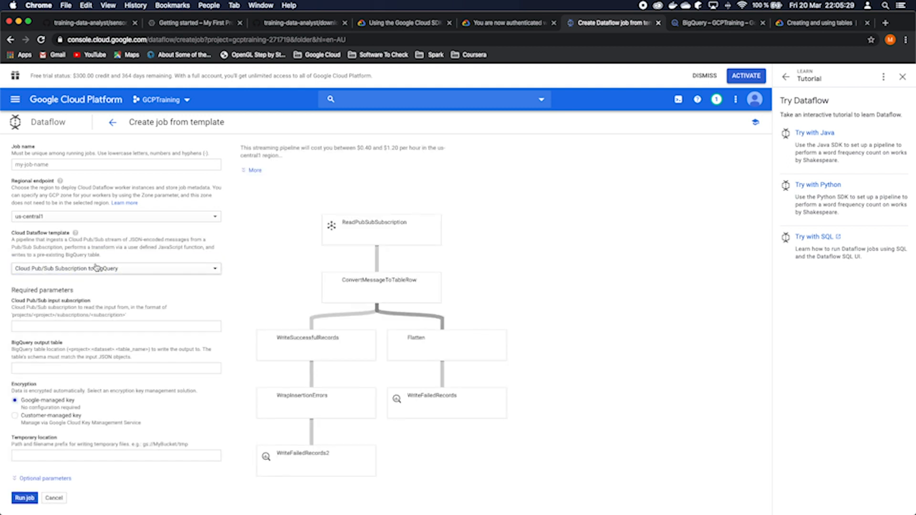
{"action": "left_click", "coordinate": [96, 268]}
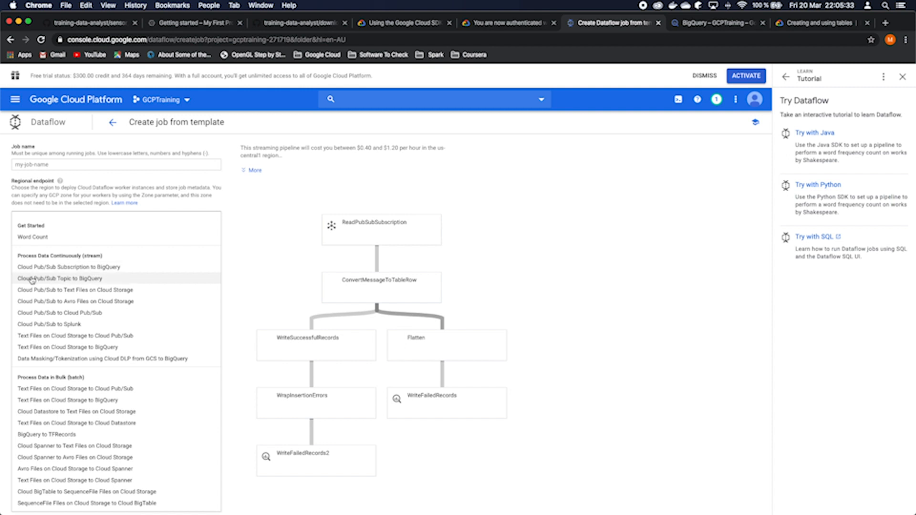
{"action": "left_click", "coordinate": [85, 281]}
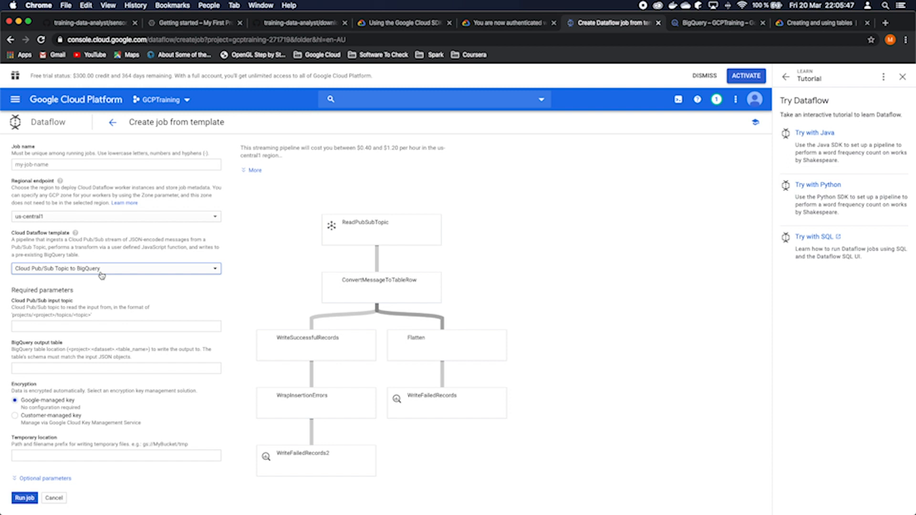
Start creating a Pub/Sub subscription in the other browser tab and assign it the projects/gcptraining-271719/topics/sensordata topic
{"action": "left_click", "coordinate": [699, 23]}
{"action": "left_click", "coordinate": [624, 23]}
{"action": "left_click", "coordinate": [705, 24]}
{"action": "left_click", "coordinate": [15, 100]}
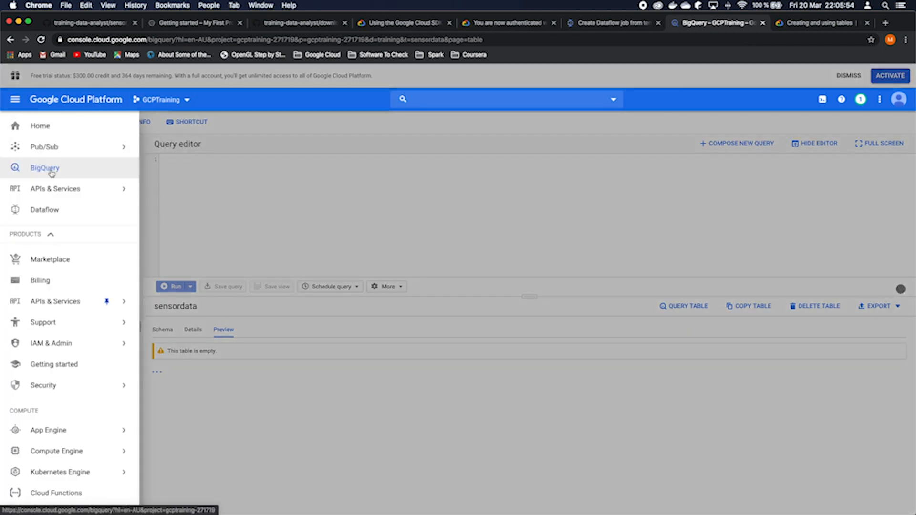
{"action": "left_click", "coordinate": [148, 151]}
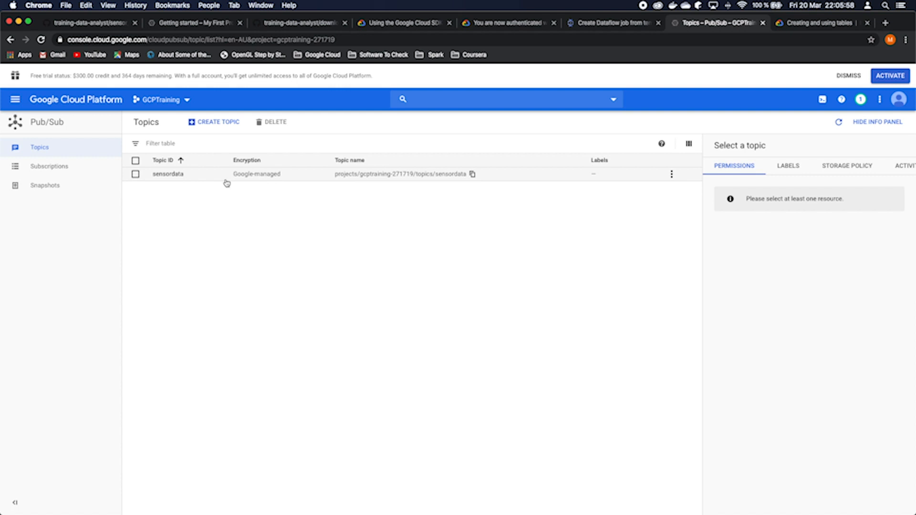
{"action": "left_click", "coordinate": [43, 170]}
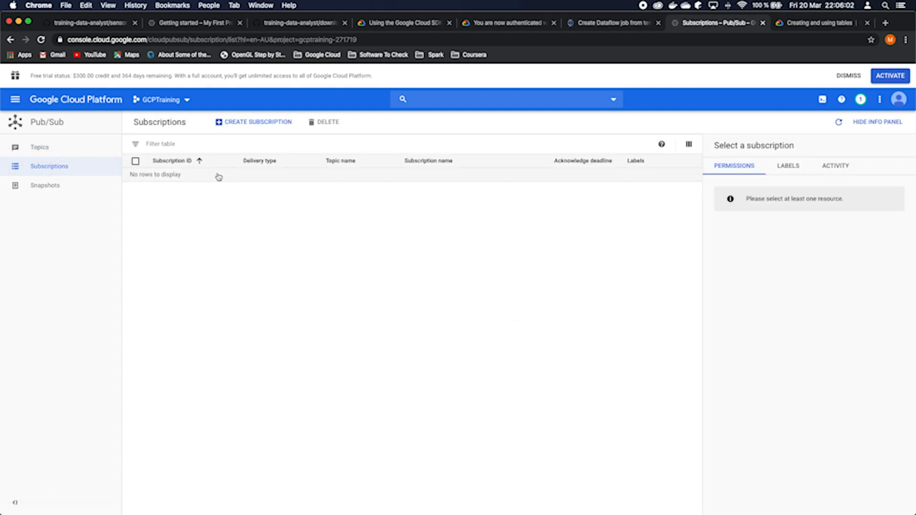
{"action": "left_click", "coordinate": [267, 122]}
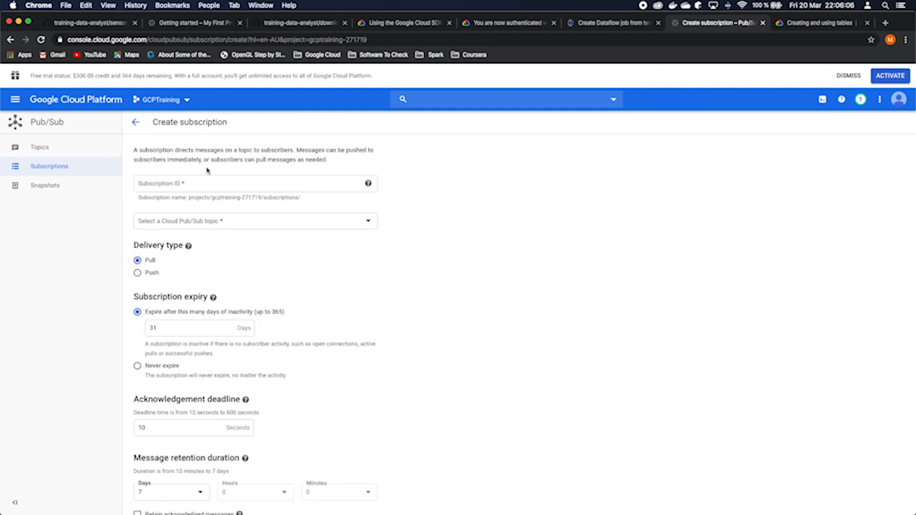
{"action": "left_click", "coordinate": [188, 221]}
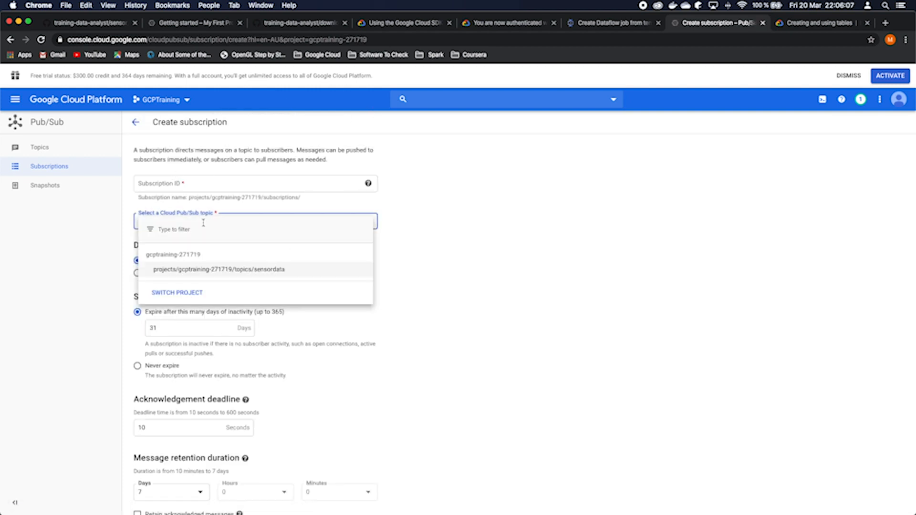
{"action": "left_click", "coordinate": [200, 269]}
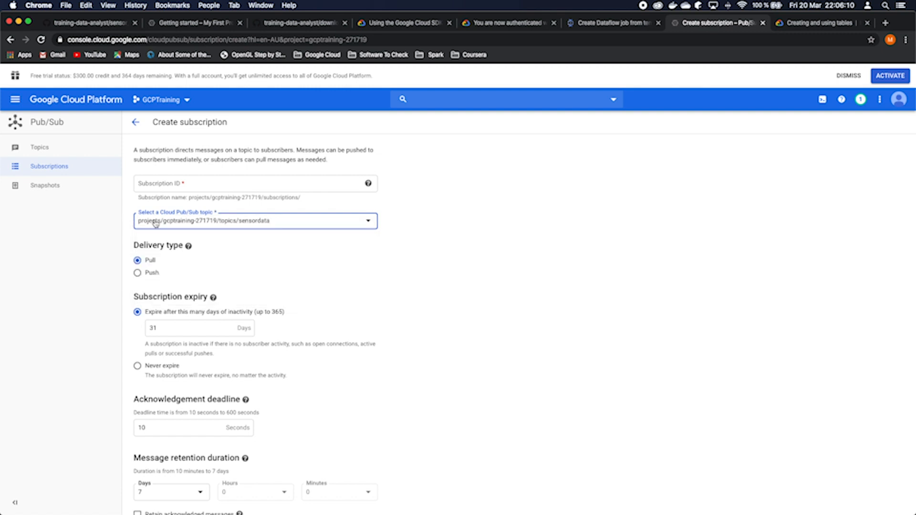
Review the subscription's topic and name path, compare Push with its endpoint URL against Pull, and set the delivery type to Pull
{"action": "left_click_drag", "start_coordinate": [274, 222], "coordinate": [132, 221]}
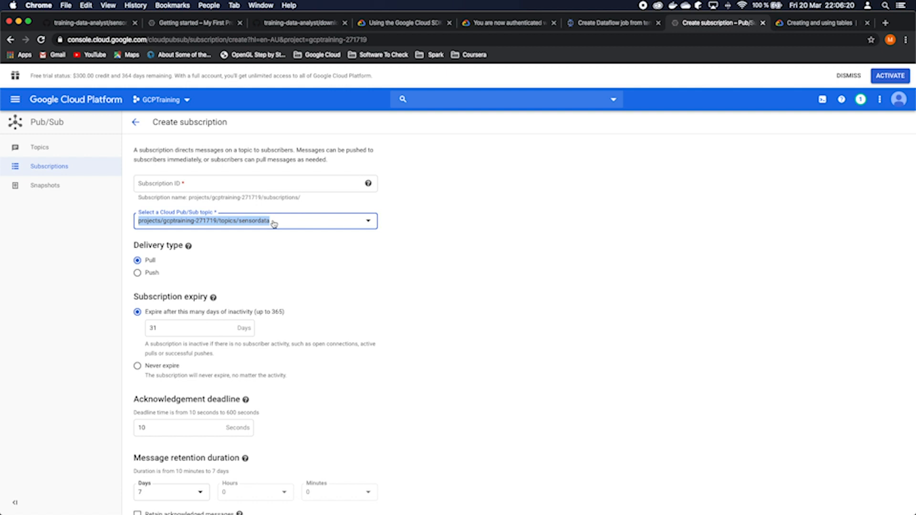
{"action": "left_click_drag", "start_coordinate": [309, 197], "coordinate": [179, 196]}
{"action": "left_click", "coordinate": [138, 272]}
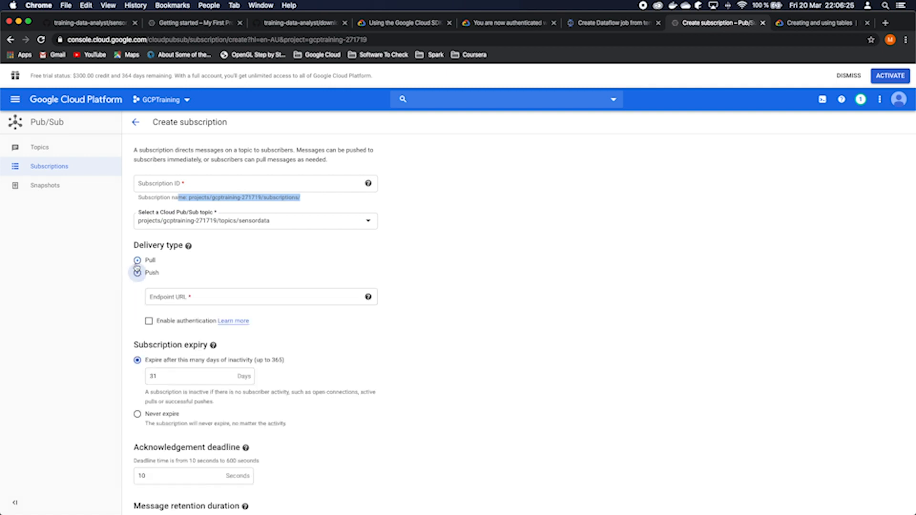
{"action": "left_click", "coordinate": [137, 260]}
{"action": "left_click", "coordinate": [137, 272]}
{"action": "left_click", "coordinate": [188, 246]}
{"action": "left_click", "coordinate": [200, 301]}
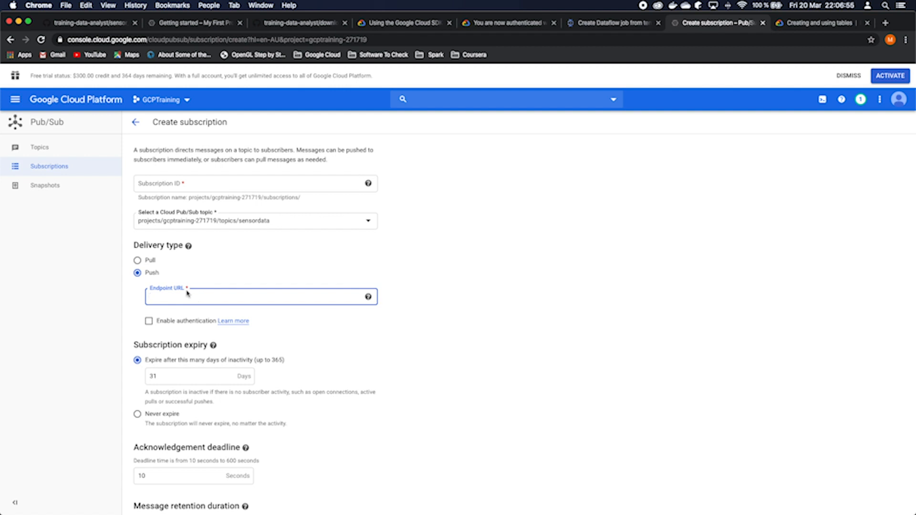
{"action": "left_click", "coordinate": [137, 261]}
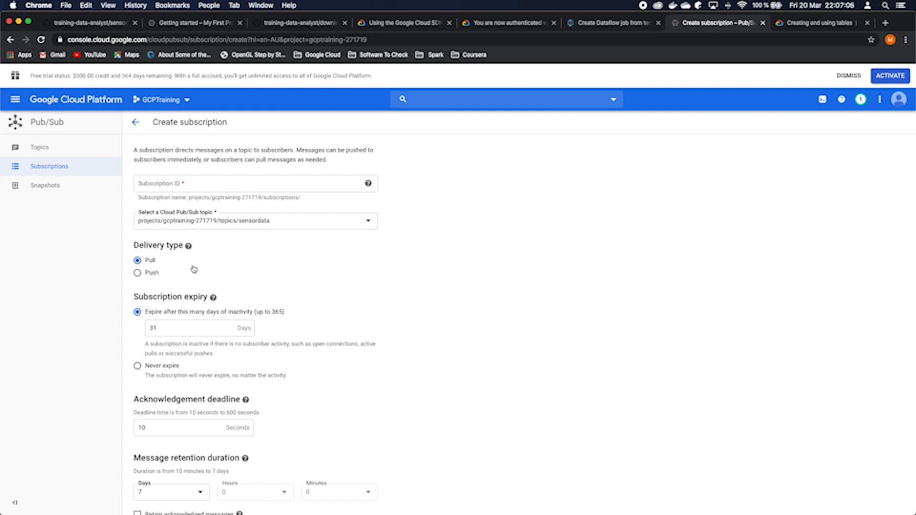
Return to the Dataflow job form and name the job movingsensortobigquery
{"action": "left_click", "coordinate": [588, 24]}
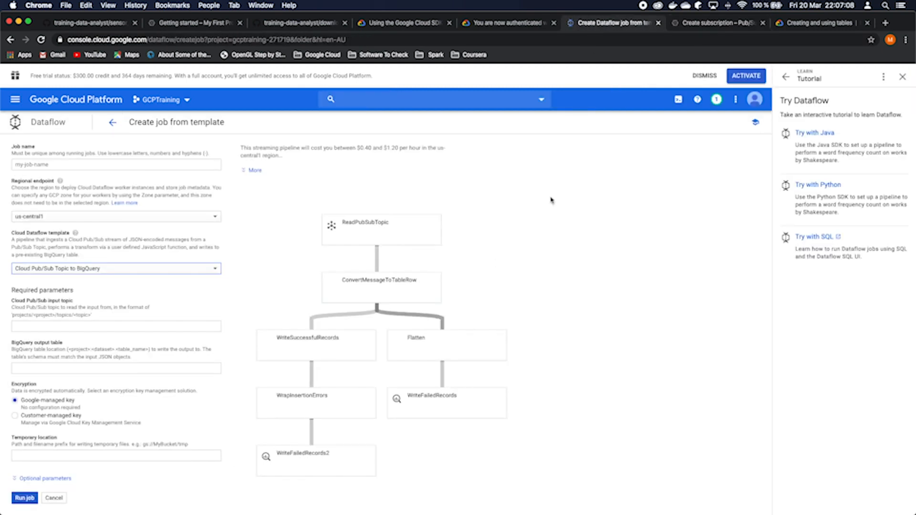
{"action": "left_click", "coordinate": [71, 166]}
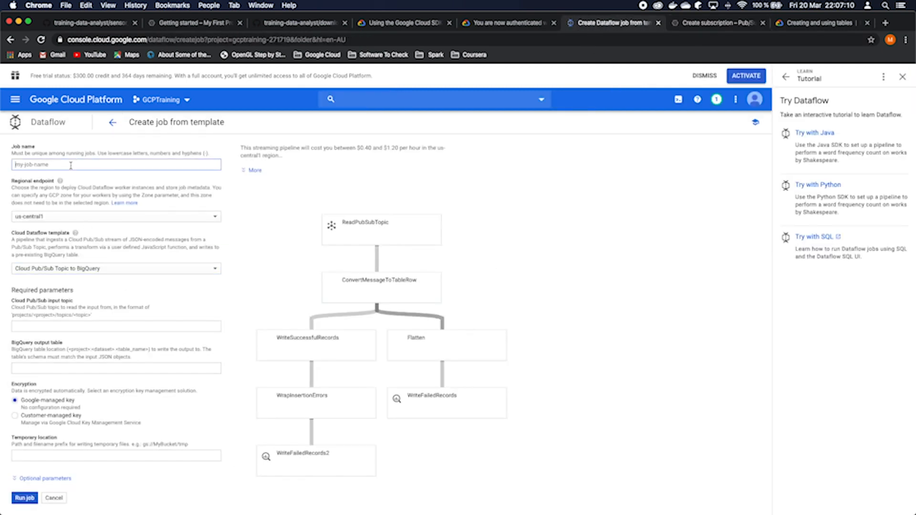
{"action": "type", "text": "movingsensortobigquery"}
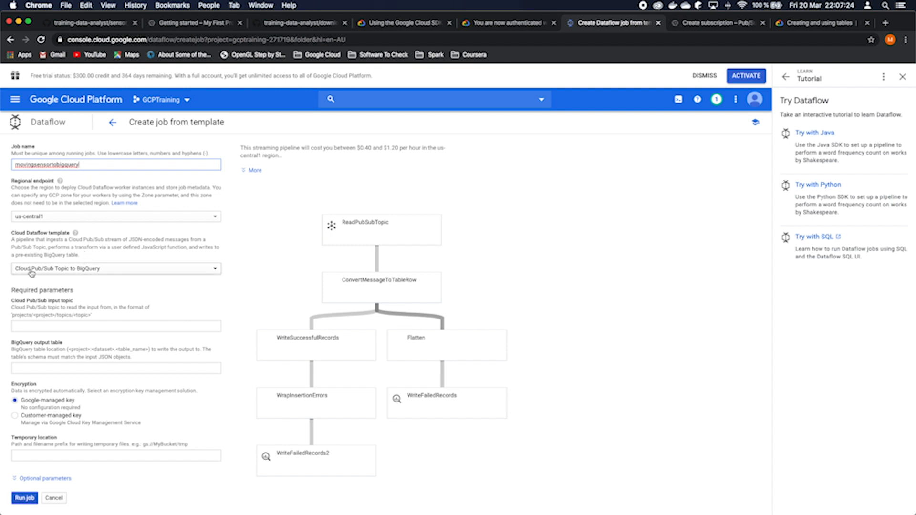
Check the required parameters of the Cloud Pub/Sub Subscription to BigQuery template and reselect Cloud Pub/Sub Topic to BigQuery
{"action": "left_click", "coordinate": [91, 273]}
{"action": "left_click", "coordinate": [77, 253]}
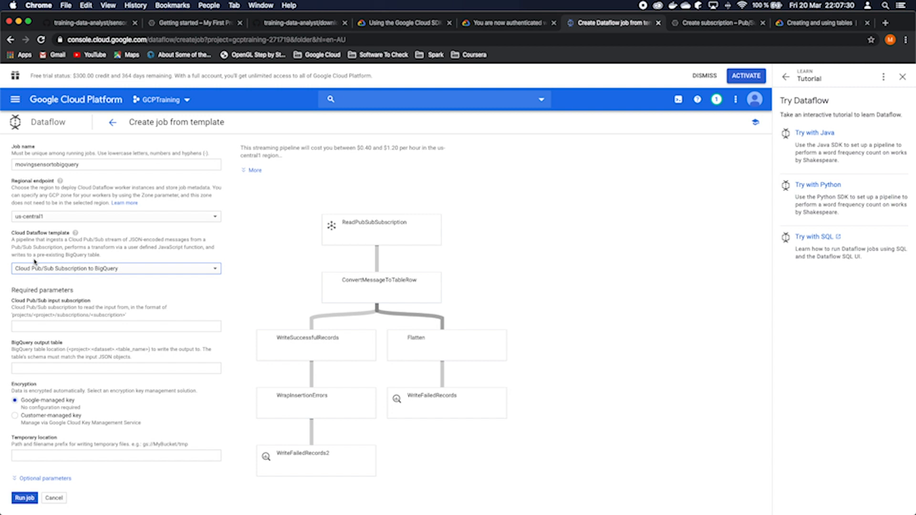
{"action": "left_click_drag", "start_coordinate": [19, 303], "coordinate": [95, 302]}
{"action": "left_click", "coordinate": [79, 271]}
{"action": "left_click", "coordinate": [82, 279]}
{"action": "left_click_drag", "start_coordinate": [19, 343], "coordinate": [64, 344]}
{"action": "left_click", "coordinate": [63, 367]}
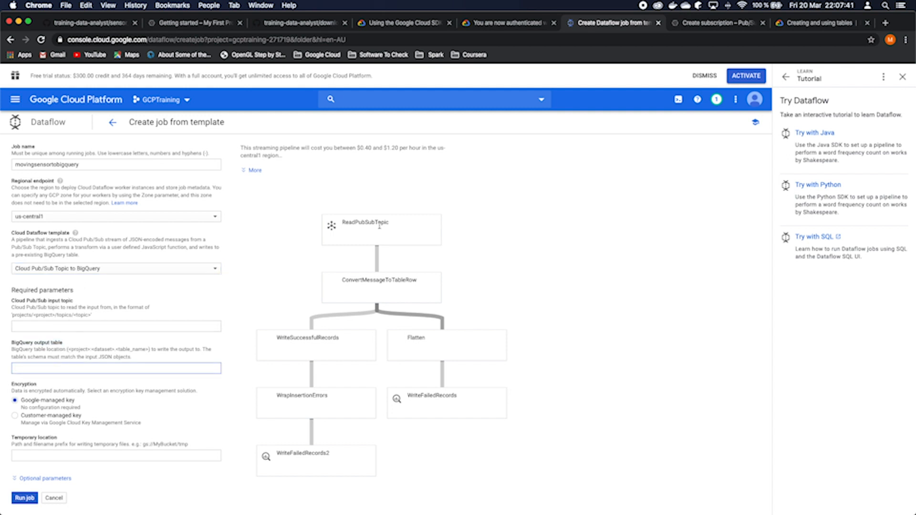
Copy the sensordata topic's full name from Pub/Sub and enter projects/gcptraining-271719/topics/sensordata as the Dataflow job's input topic
{"action": "left_click", "coordinate": [718, 23]}
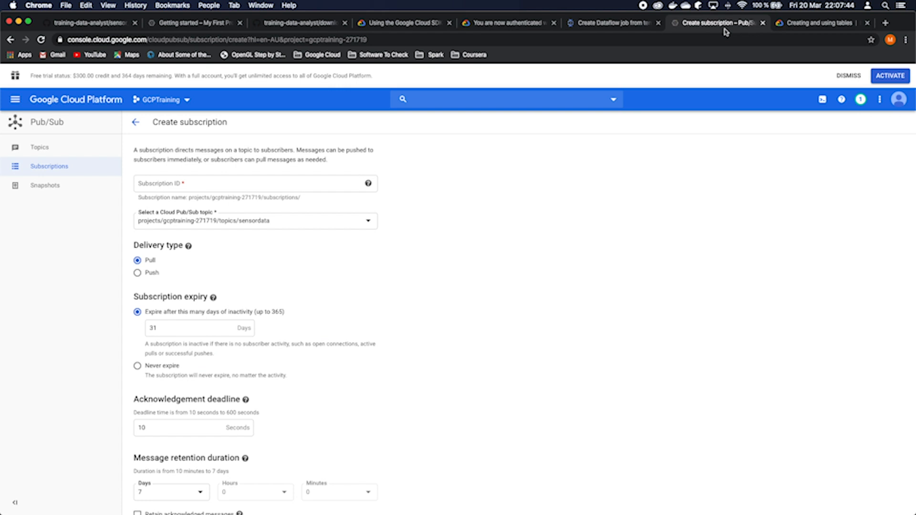
{"action": "left_click", "coordinate": [40, 148]}
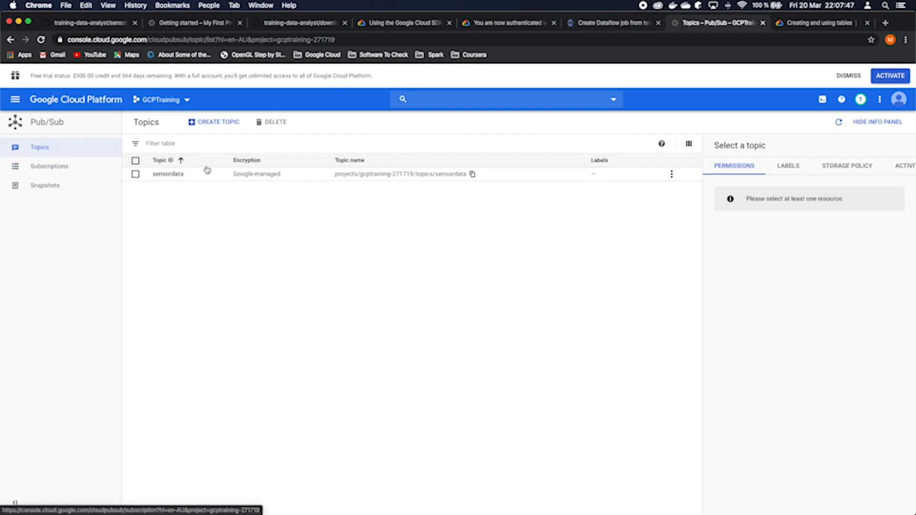
{"action": "left_click", "coordinate": [472, 175]}
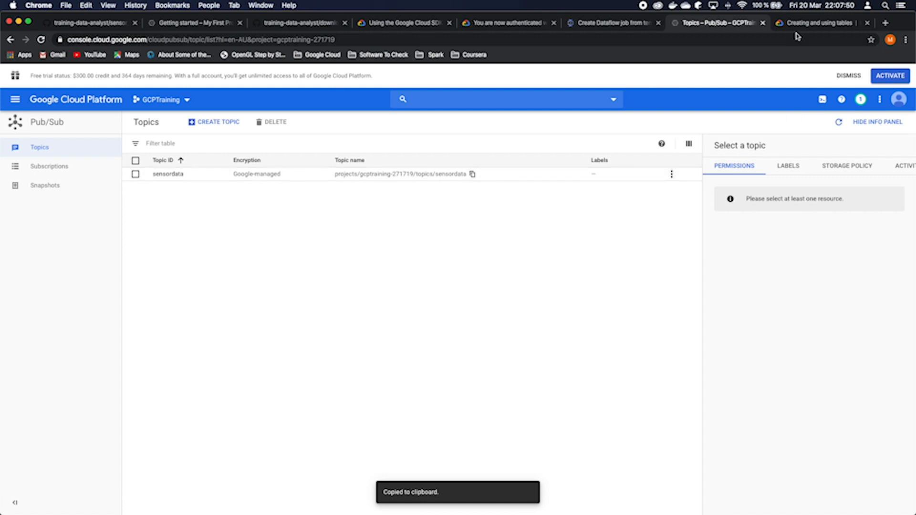
{"action": "left_click", "coordinate": [608, 24]}
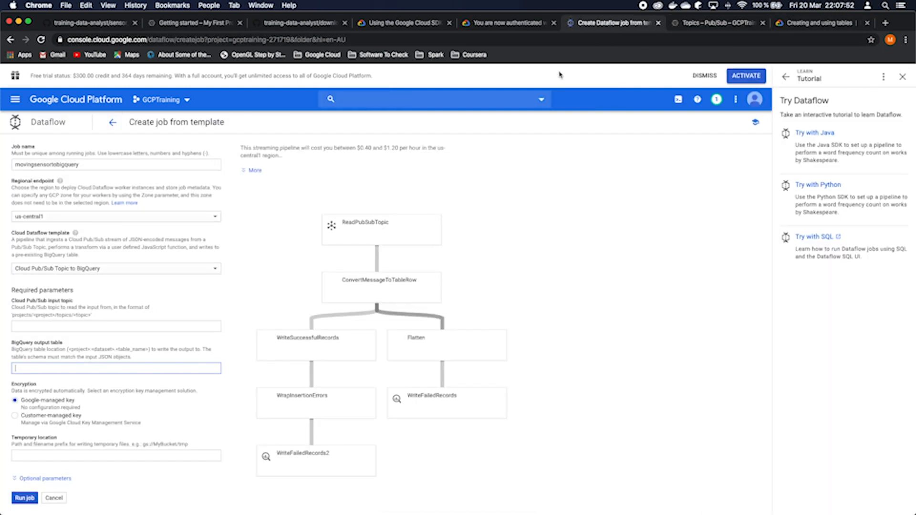
{"action": "left_click", "coordinate": [41, 325]}
{"action": "key", "text": "super+v"}
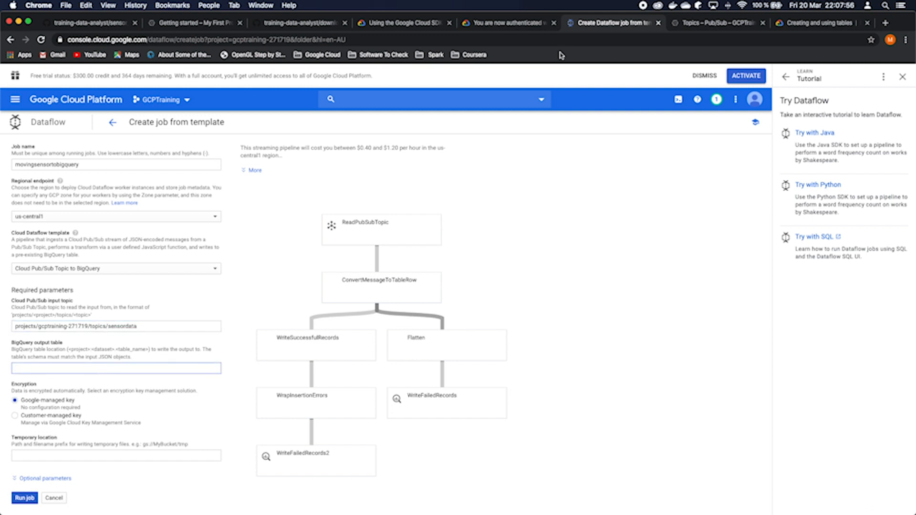
Switch from Pub/Sub to BigQuery, open the training dataset's sensordata table and preview its contents
{"action": "left_click", "coordinate": [699, 24]}
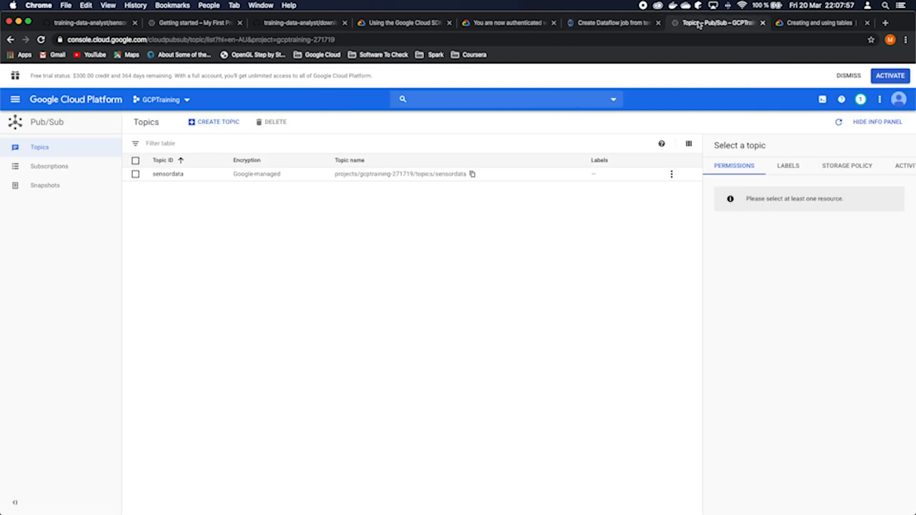
{"action": "left_click", "coordinate": [14, 99]}
{"action": "left_click", "coordinate": [34, 168]}
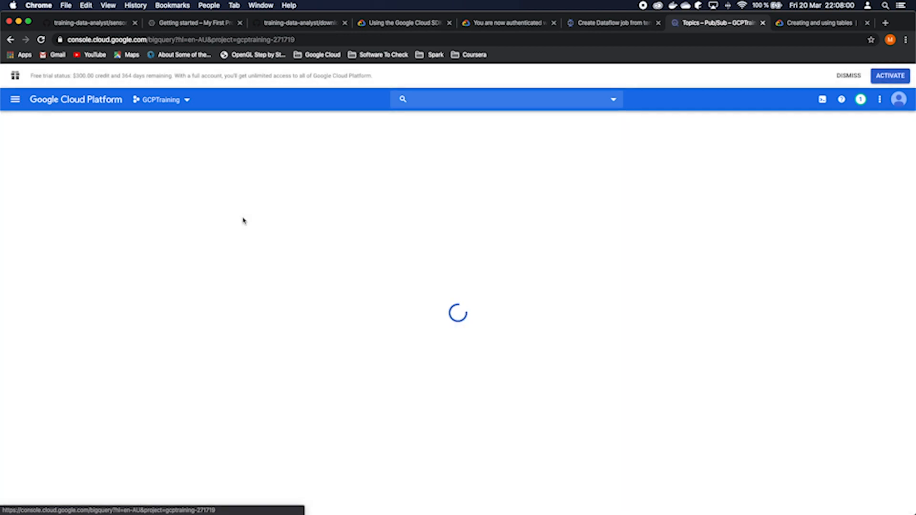
{"action": "left_click", "coordinate": [18, 285]}
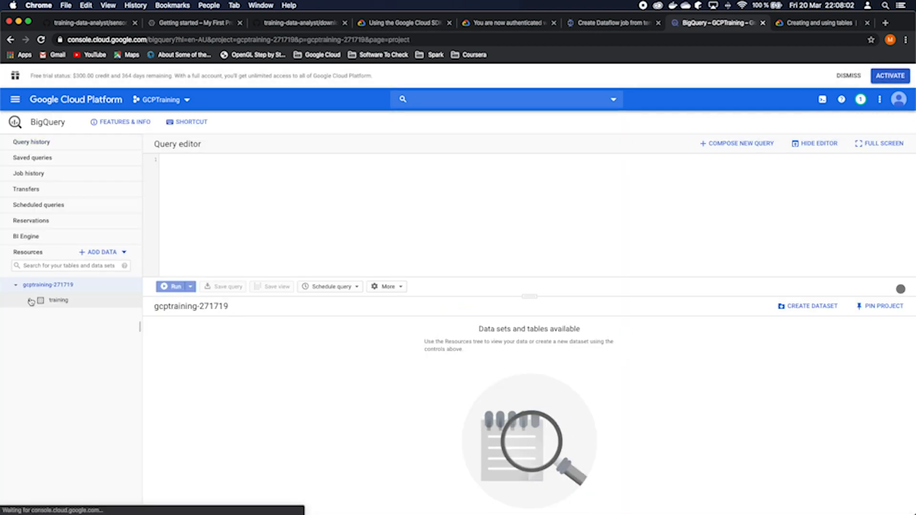
{"action": "left_click", "coordinate": [46, 300]}
{"action": "left_click", "coordinate": [45, 315]}
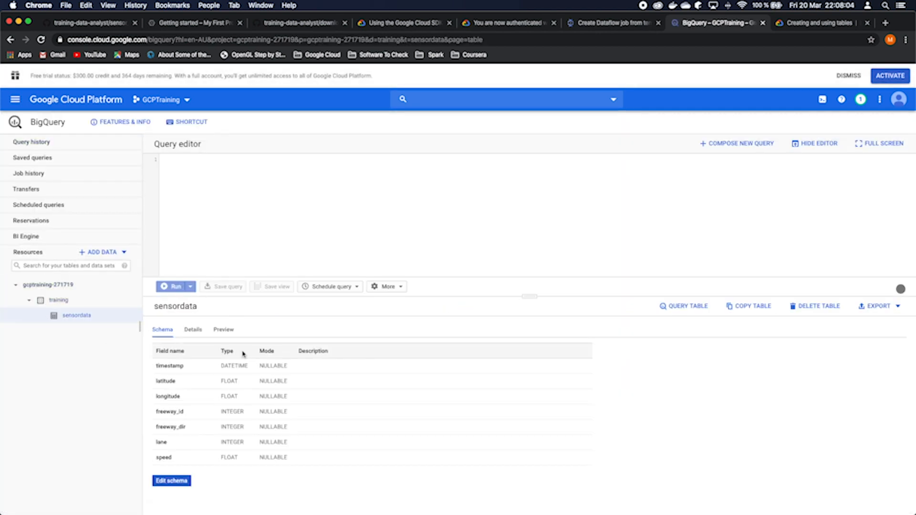
{"action": "left_click", "coordinate": [223, 329]}
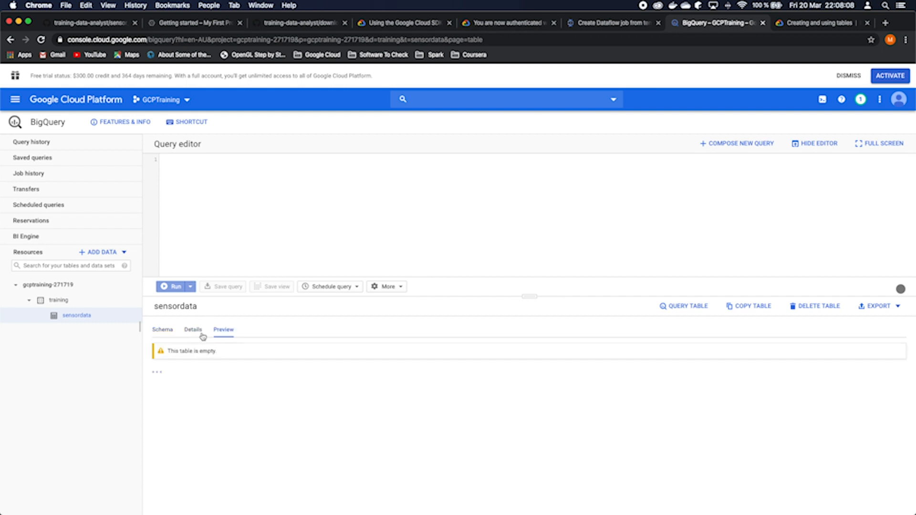
Copy the sensordata table's ID from its details and enter gcptraining-271719:training.sensordata as the Dataflow job's BigQuery output table
{"action": "left_click", "coordinate": [194, 330]}
{"action": "left_click_drag", "start_coordinate": [236, 415], "coordinate": [344, 413]}
{"action": "left_click", "coordinate": [593, 23]}
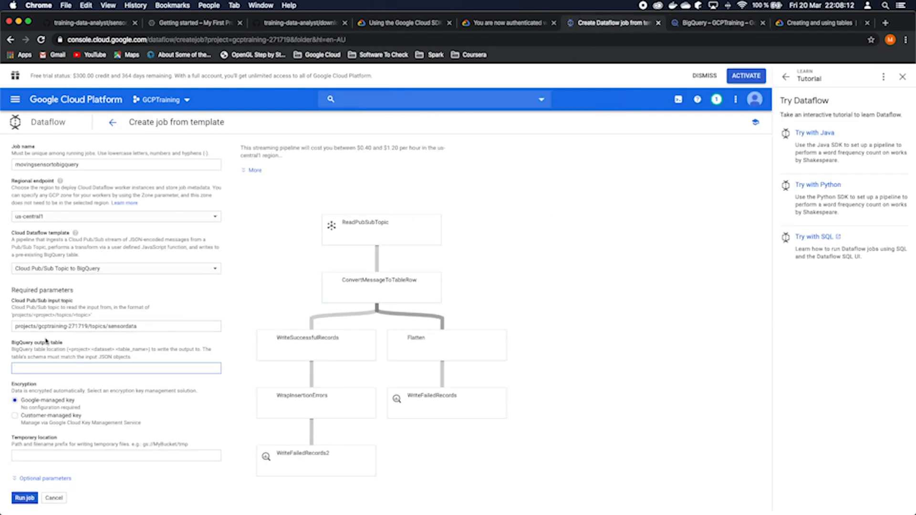
{"action": "key", "text": "super+v"}
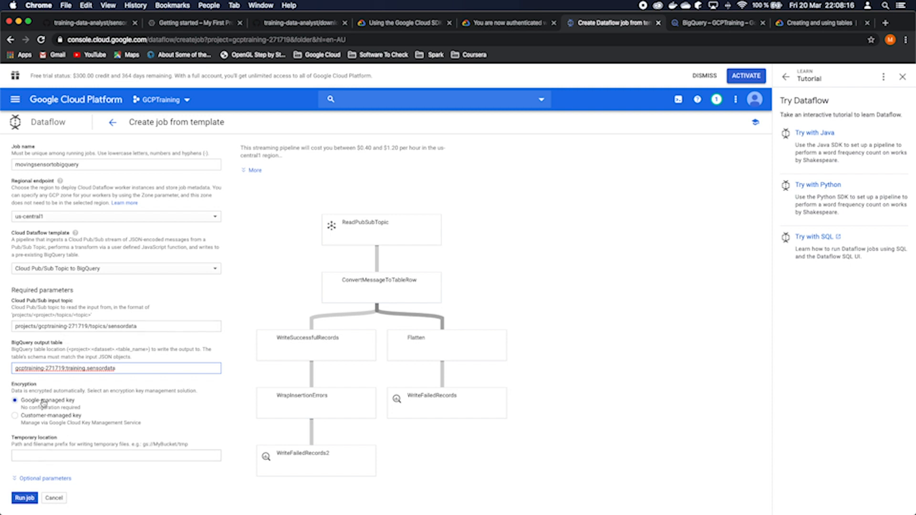
Check the example path format for the job's temporary location and expand the streaming pipeline's cost information
{"action": "left_click", "coordinate": [108, 455]}
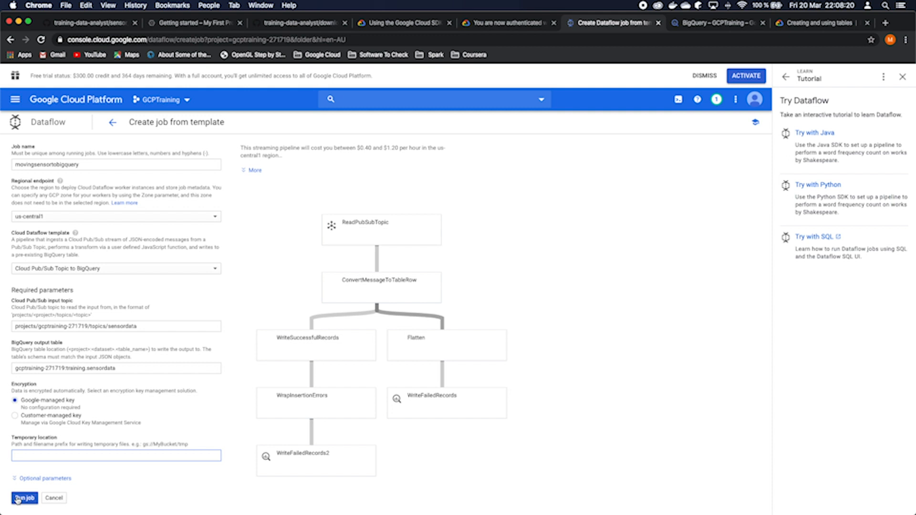
{"action": "left_click_drag", "start_coordinate": [143, 445], "coordinate": [197, 443]}
{"action": "left_click", "coordinate": [158, 447]}
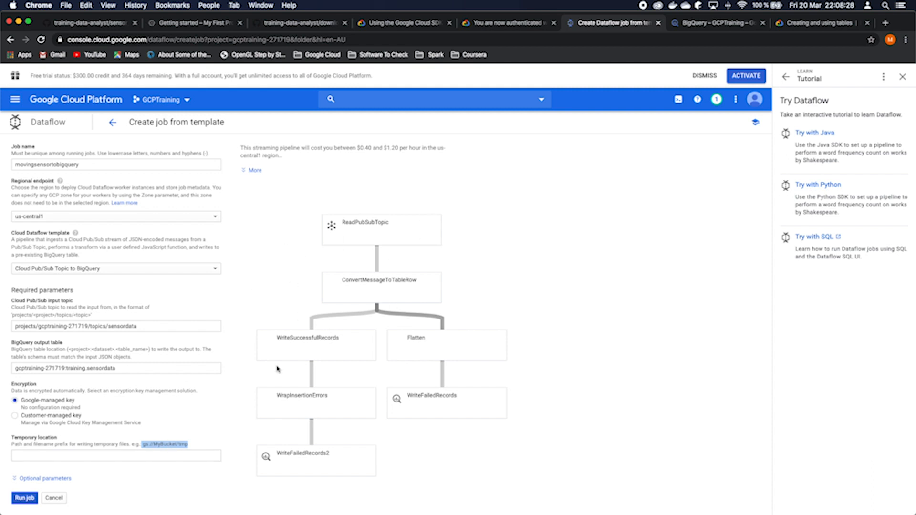
{"action": "left_click", "coordinate": [253, 171]}
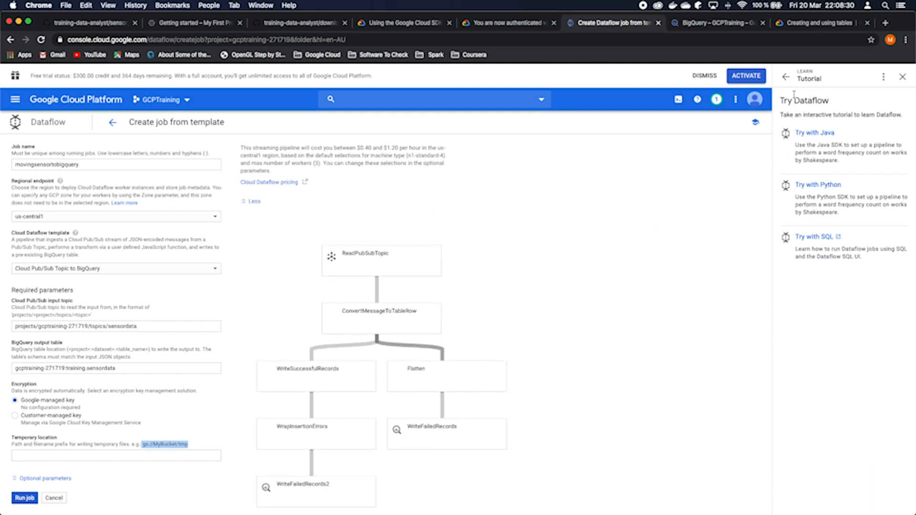
Leave the BigQuery table page and open the Cloud Storage browser for GCPTraining
{"action": "left_click", "coordinate": [712, 23]}
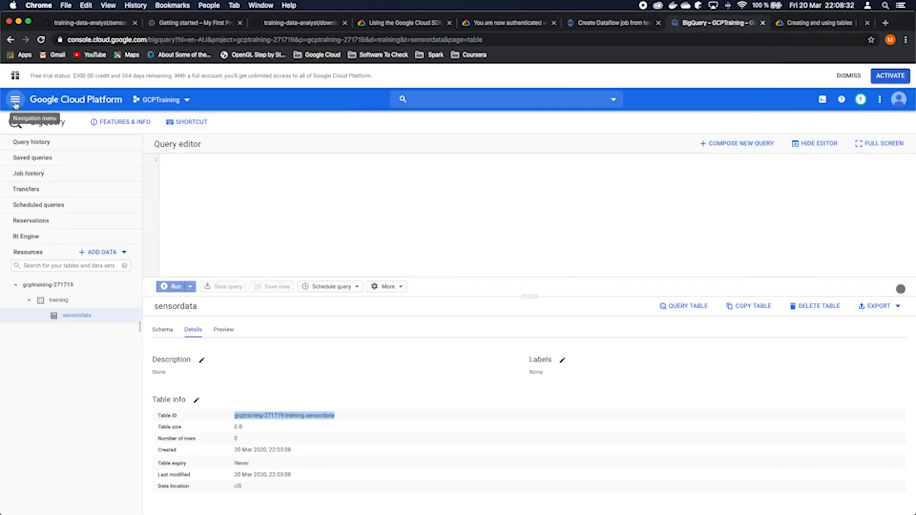
{"action": "scroll", "coordinate": [69, 407], "scroll_direction": "down", "scroll_amount": 10}
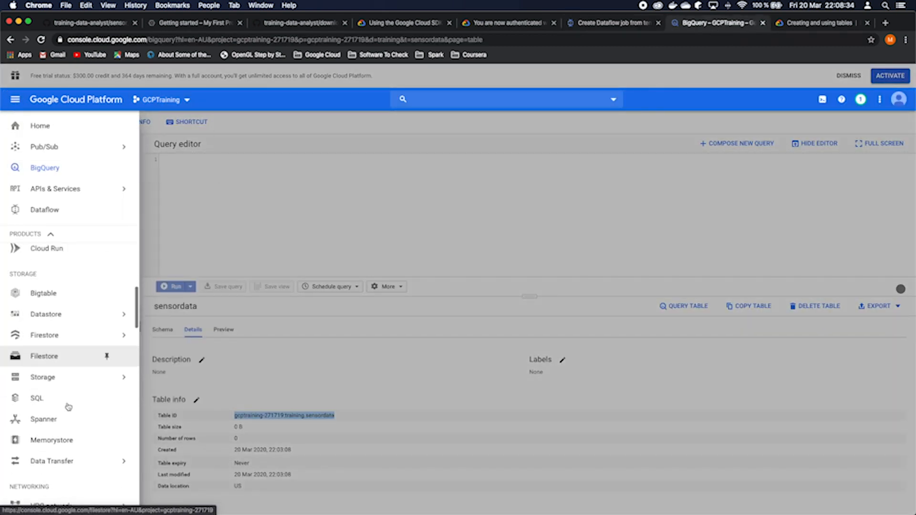
{"action": "scroll", "coordinate": [68, 407], "scroll_direction": "down", "scroll_amount": 10}
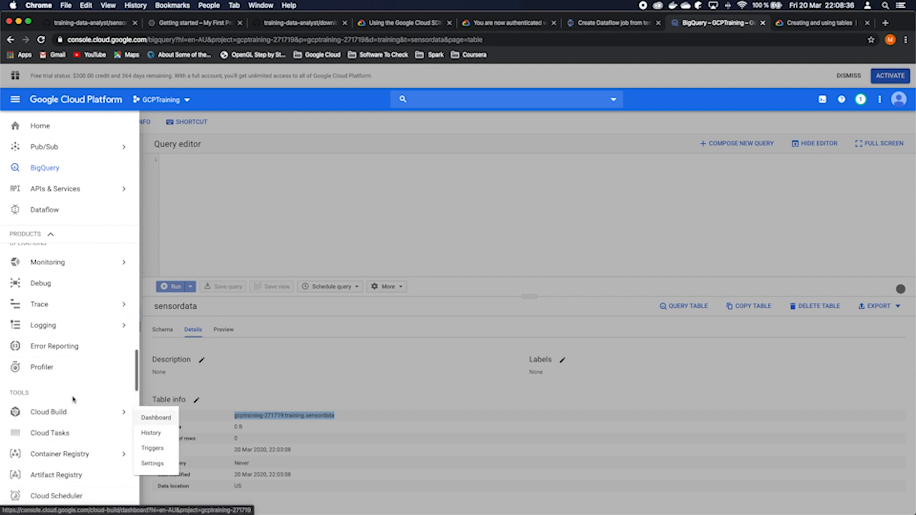
{"action": "scroll", "coordinate": [73, 400], "scroll_direction": "up", "scroll_amount": 10}
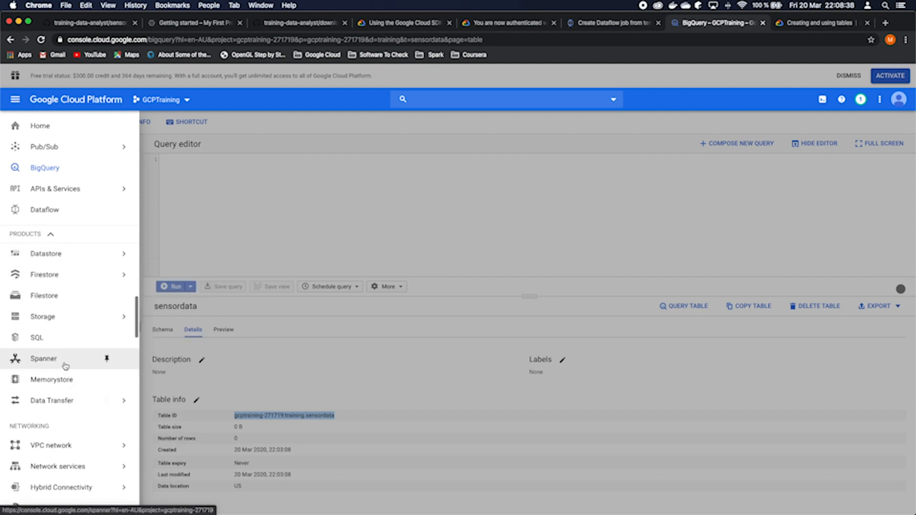
{"action": "mouse_move", "coordinate": [70, 322]}
{"action": "left_click", "coordinate": [153, 322]}
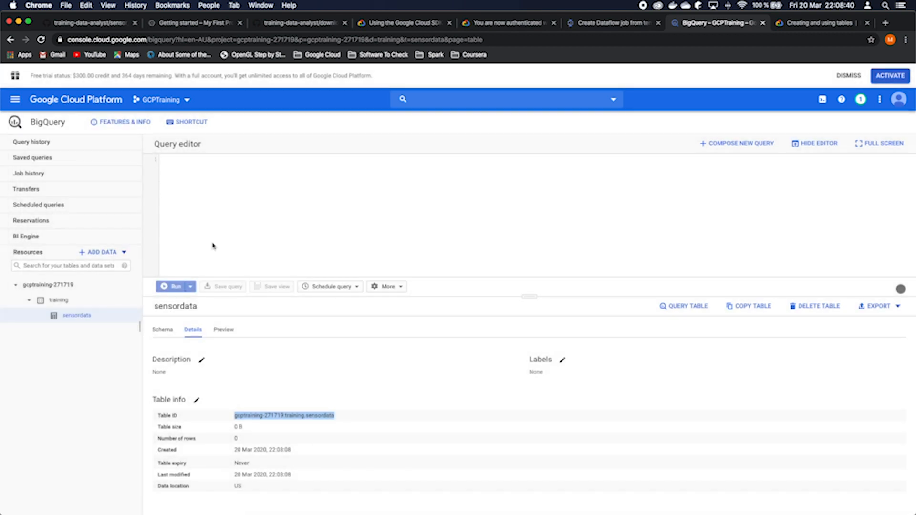
Pin the Storage product for quick access in the console navigation and return to the Storage browser
{"action": "left_click", "coordinate": [15, 99]}
{"action": "scroll", "coordinate": [69, 384], "scroll_direction": "down", "scroll_amount": 5}
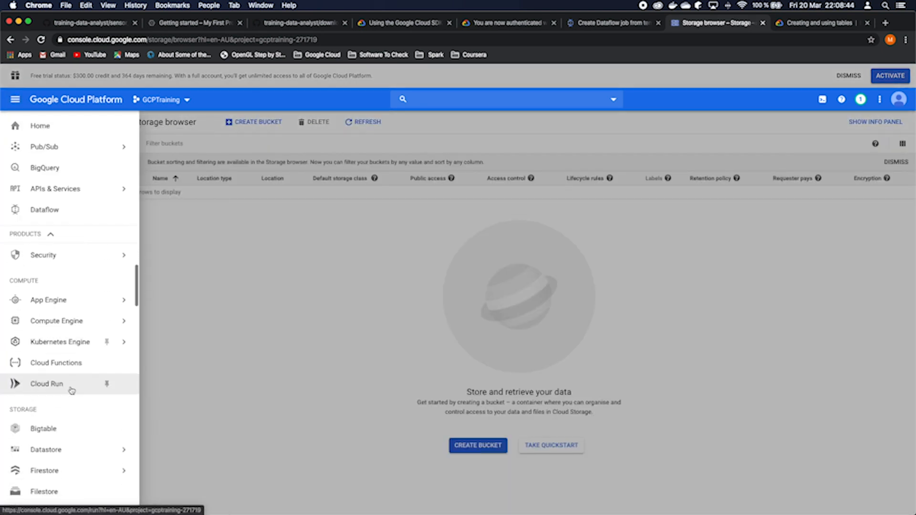
{"action": "scroll", "coordinate": [72, 386], "scroll_direction": "down", "scroll_amount": 2}
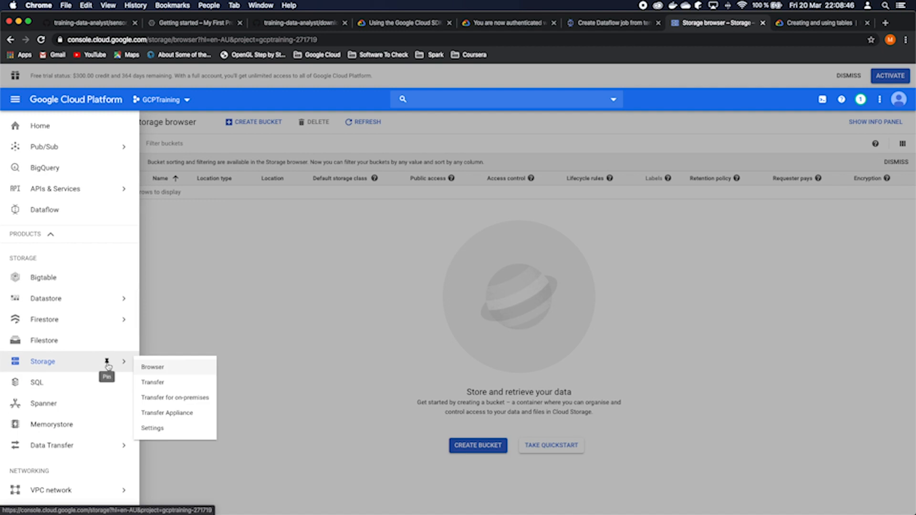
{"action": "left_click", "coordinate": [107, 364]}
{"action": "left_click", "coordinate": [229, 308]}
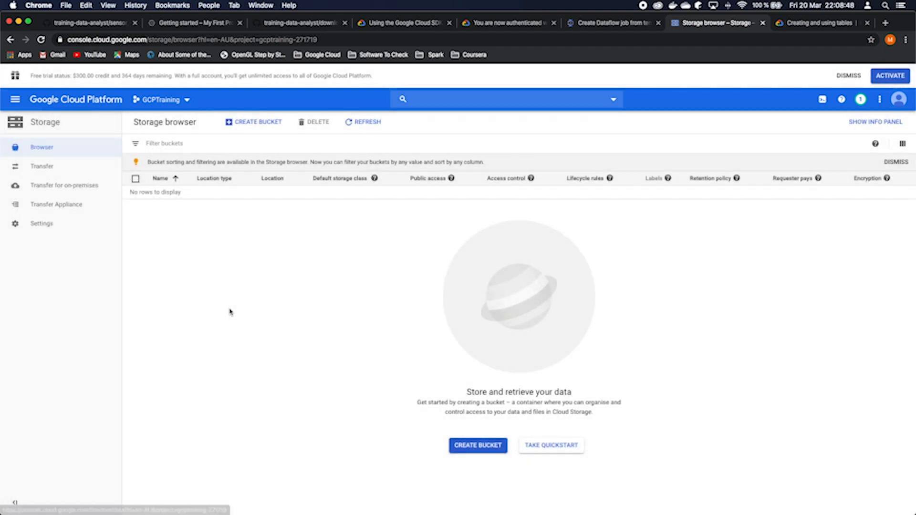
Start creating a new Cloud Storage bucket in GCPTraining
{"action": "left_click", "coordinate": [258, 129]}
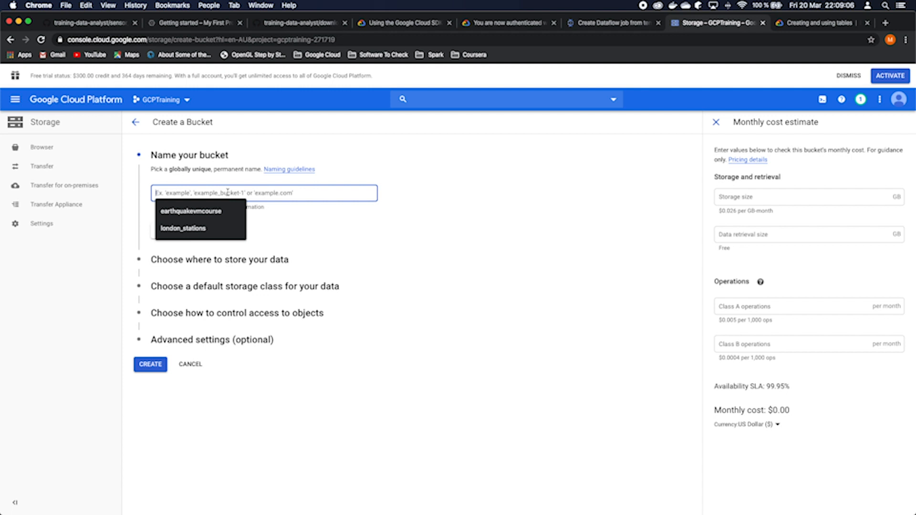
Create a storage bucket named sensortobiquery, keeping the default multi-region US location and remaining default settings
{"action": "type", "text": "sensortobiquery"}
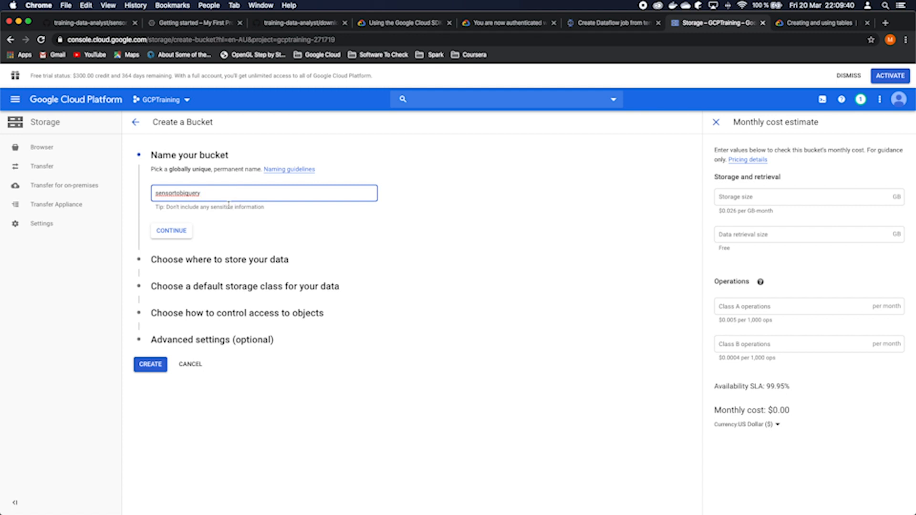
{"action": "left_click", "coordinate": [172, 232]}
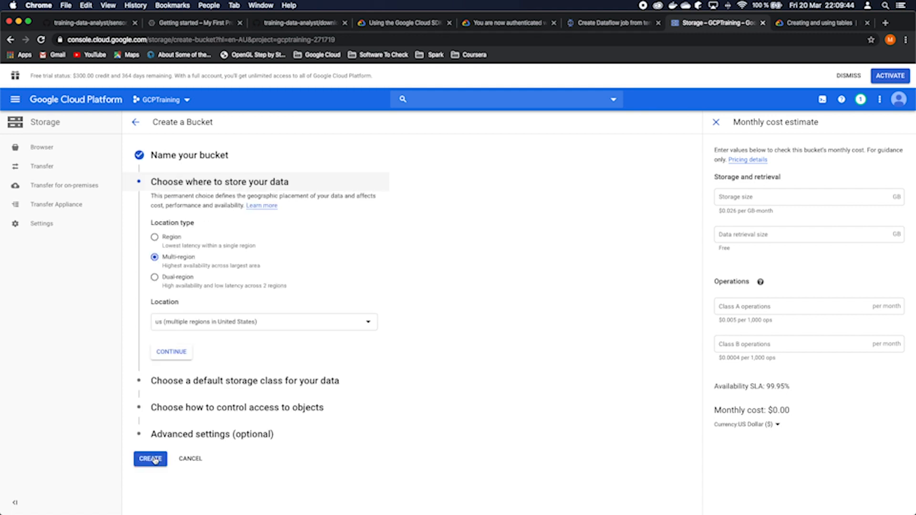
{"action": "left_click", "coordinate": [154, 459]}
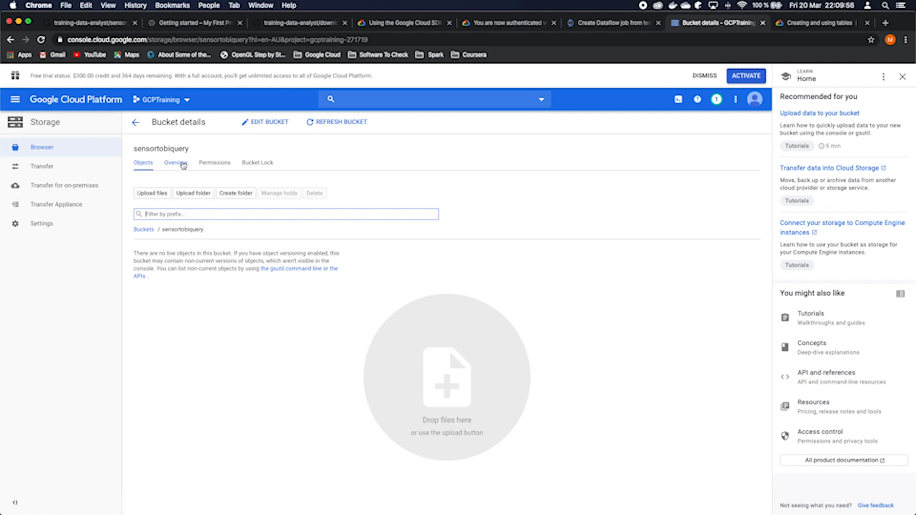
Set the Dataflow job's temporary location to gs://sensortobiquery/tmp using the new bucket's name, and run the job
{"action": "left_click_drag", "start_coordinate": [192, 149], "coordinate": [130, 151]}
{"action": "key", "text": "super+c"}
{"action": "left_click", "coordinate": [589, 23]}
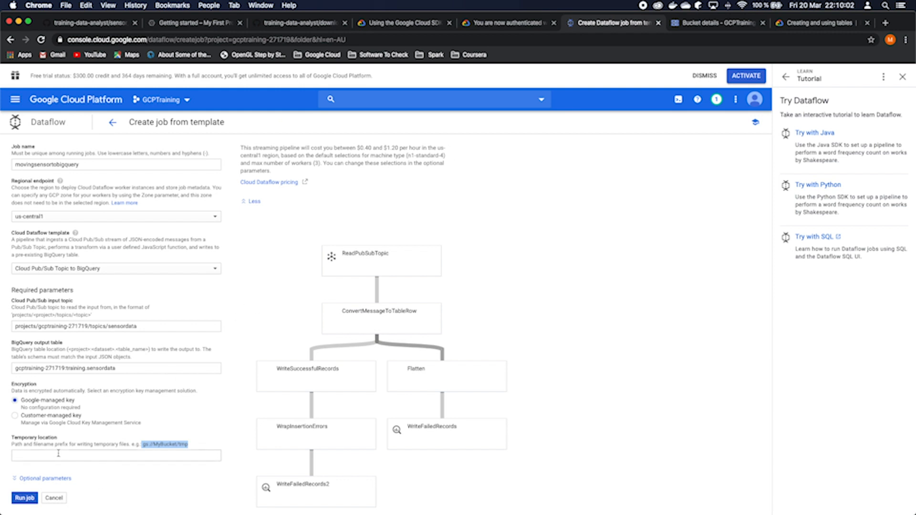
{"action": "left_click", "coordinate": [58, 453]}
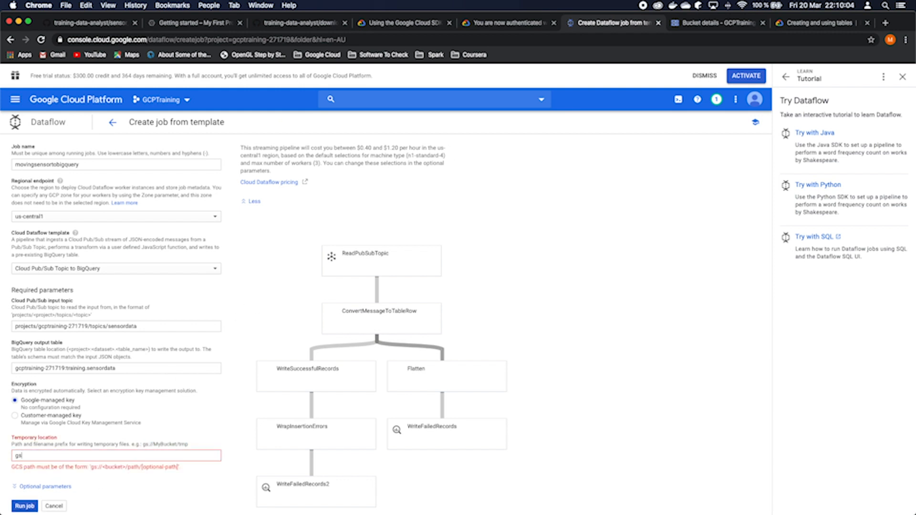
{"action": "type", "text": "gs://"}
{"action": "key", "text": "super+v"}
{"action": "type", "text": "/t"}
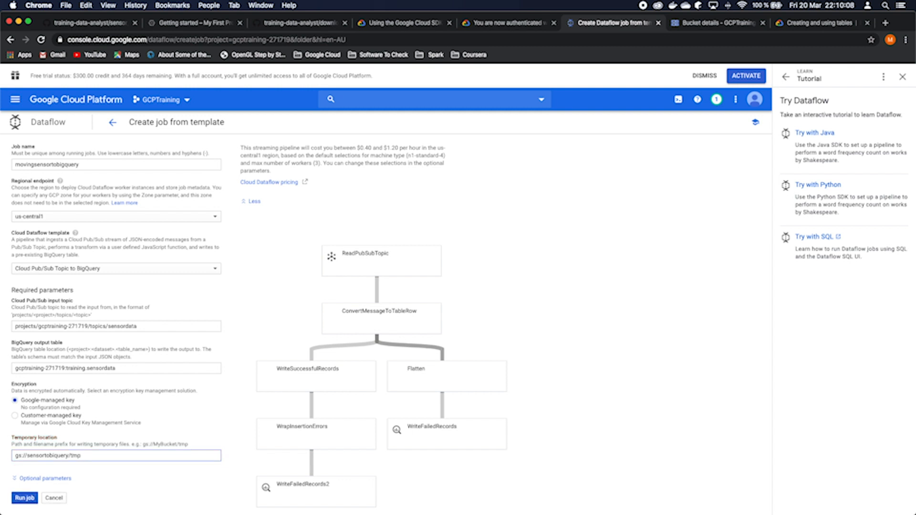
{"action": "scroll", "coordinate": [67, 273], "scroll_direction": "down", "scroll_amount": 1}
{"action": "scroll", "coordinate": [105, 374], "scroll_direction": "up", "scroll_amount": 1}
{"action": "left_click", "coordinate": [24, 499]}
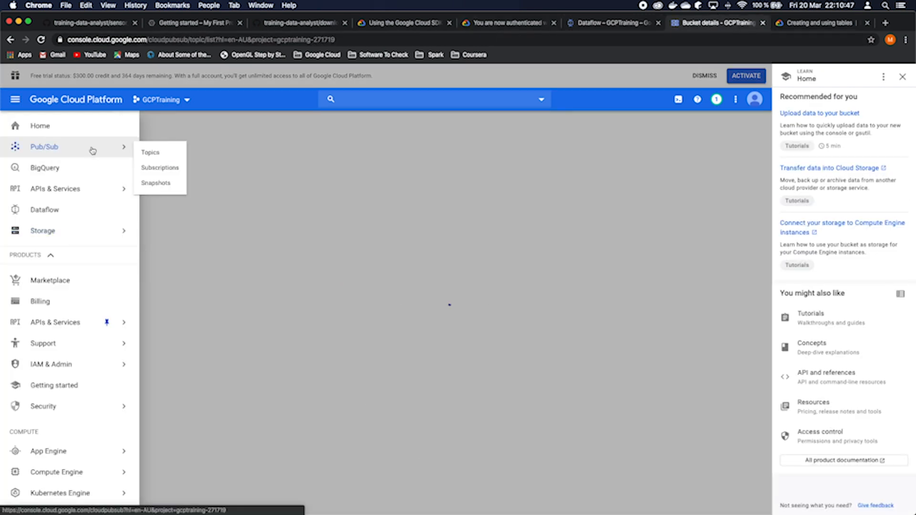
Check the Pub/Sub topics list and the subscriptions list of the project
{"action": "left_click", "coordinate": [152, 152]}
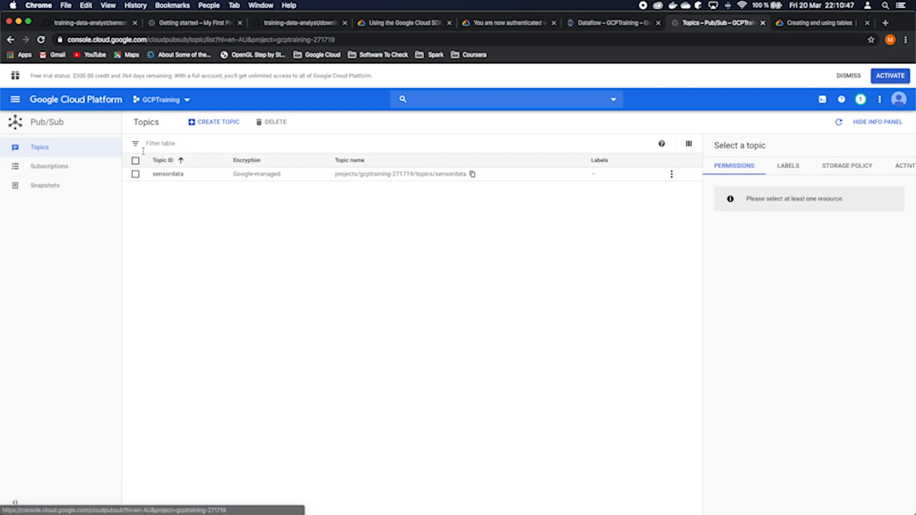
{"action": "left_click", "coordinate": [105, 166]}
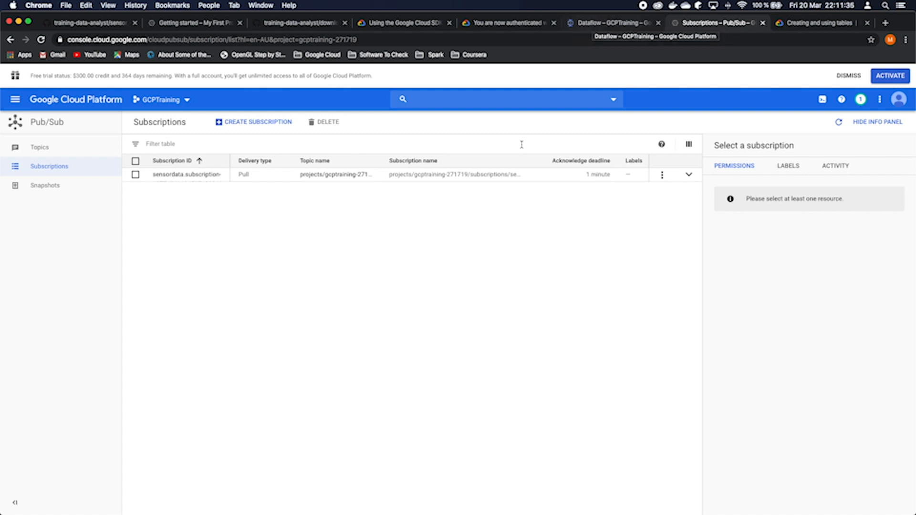
Return to the movingsensortobigquery Dataflow job and review its job info, resource metrics and labels
{"action": "left_click", "coordinate": [600, 25]}
{"action": "scroll", "coordinate": [382, 270], "scroll_direction": "up", "scroll_amount": 3}
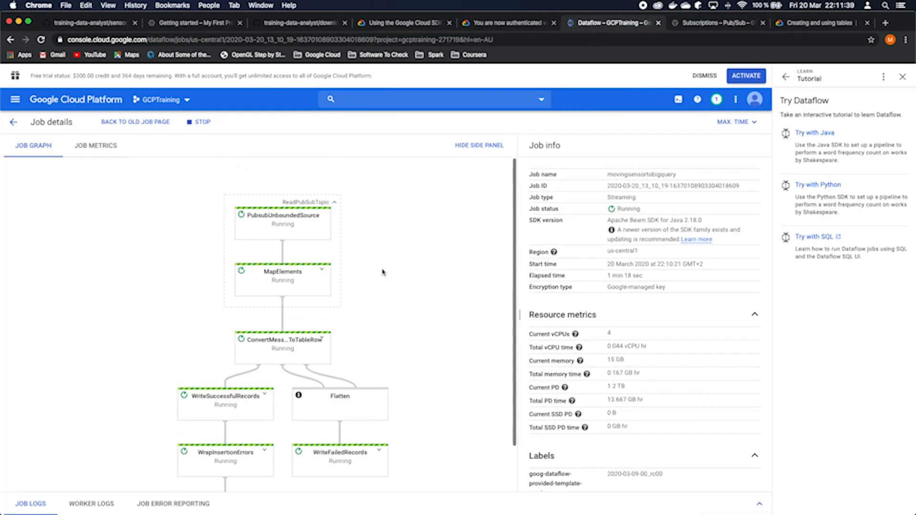
{"action": "double_click", "coordinate": [613, 333]}
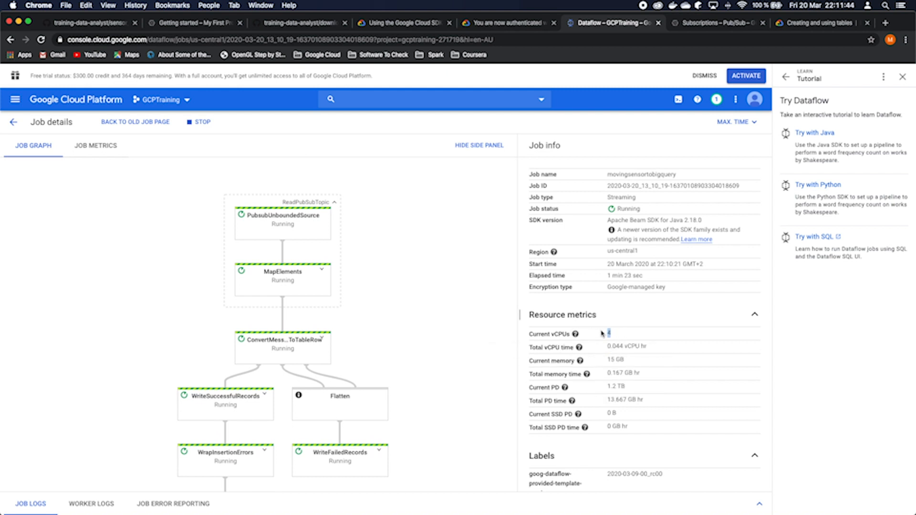
{"action": "scroll", "coordinate": [617, 335], "scroll_direction": "down", "scroll_amount": 3}
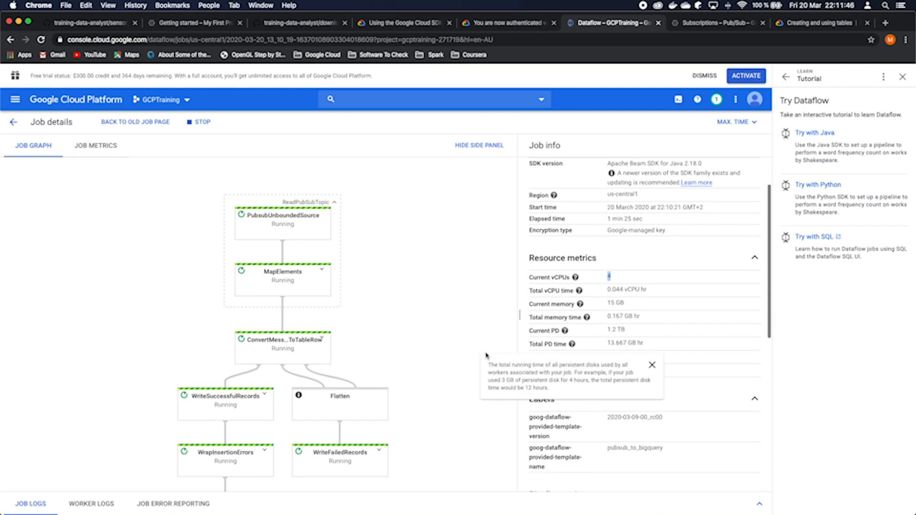
{"action": "scroll", "coordinate": [280, 377], "scroll_direction": "down", "scroll_amount": 2}
{"action": "scroll", "coordinate": [281, 292], "scroll_direction": "up", "scroll_amount": 2}
Inspect the step info and throughput of PubsubUnboundedSource and WriteSuccessfulRecords in the job graph
{"action": "left_click", "coordinate": [281, 224]}
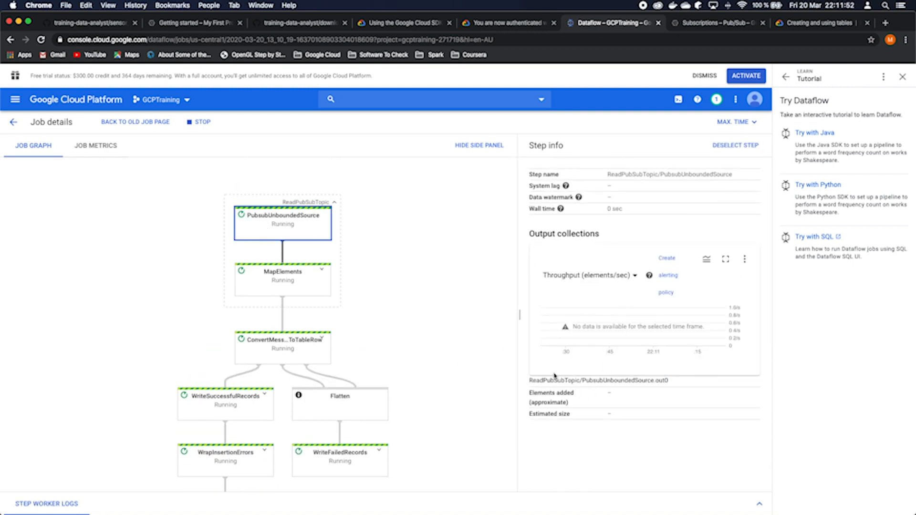
{"action": "scroll", "coordinate": [294, 313], "scroll_direction": "down", "scroll_amount": 3}
{"action": "scroll", "coordinate": [294, 313], "scroll_direction": "down", "scroll_amount": 1}
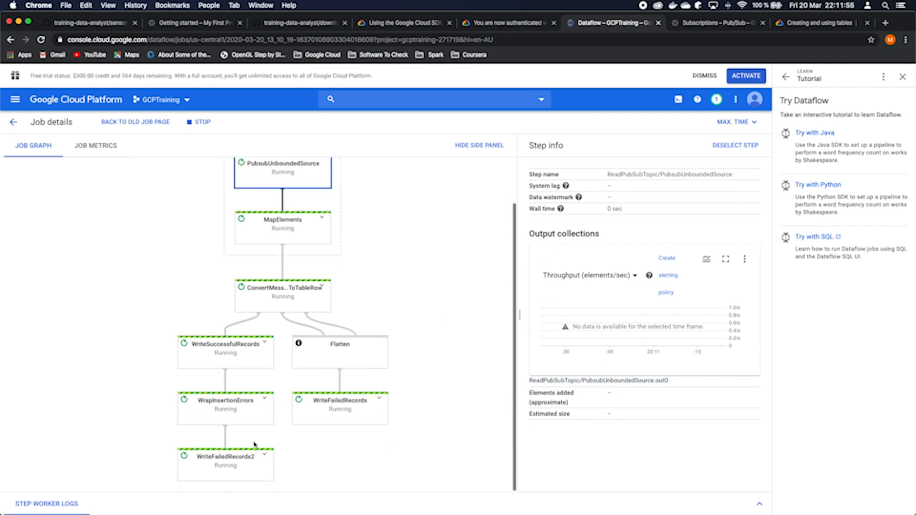
{"action": "left_click", "coordinate": [240, 343]}
{"action": "scroll", "coordinate": [606, 409], "scroll_direction": "down", "scroll_amount": 5}
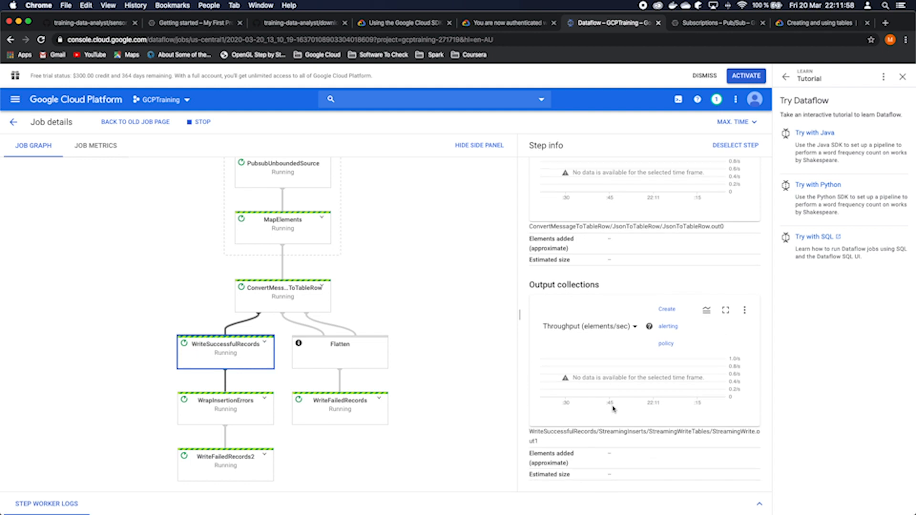
Open the sensordata topic in Pub/Sub and start a new message for publishing
{"action": "left_click", "coordinate": [706, 25]}
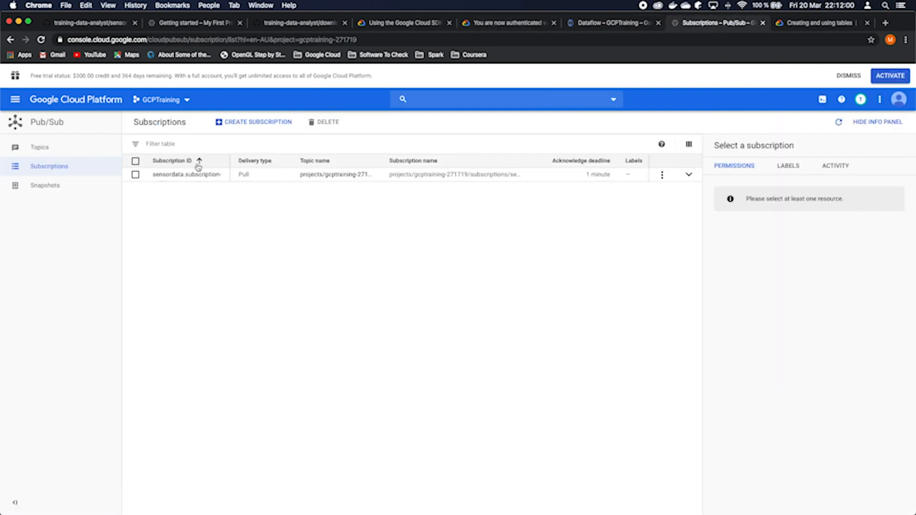
{"action": "left_click", "coordinate": [40, 147]}
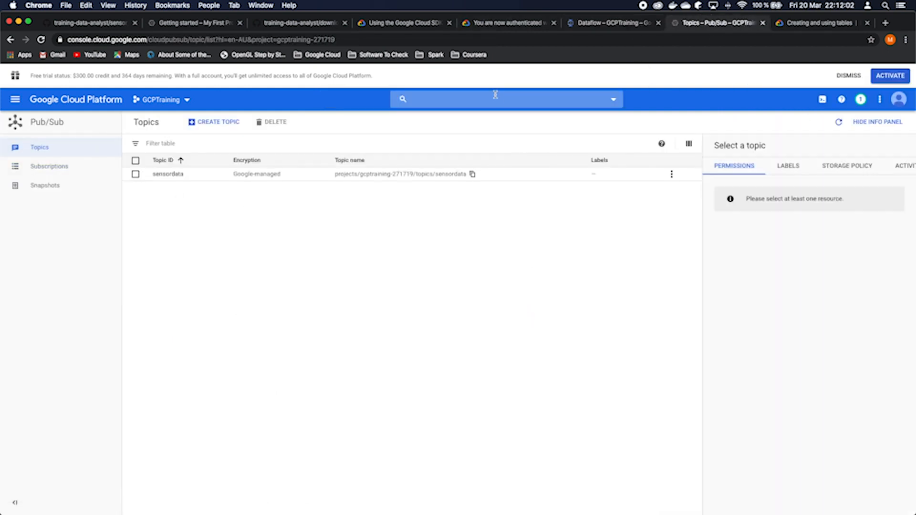
{"action": "left_click", "coordinate": [170, 175]}
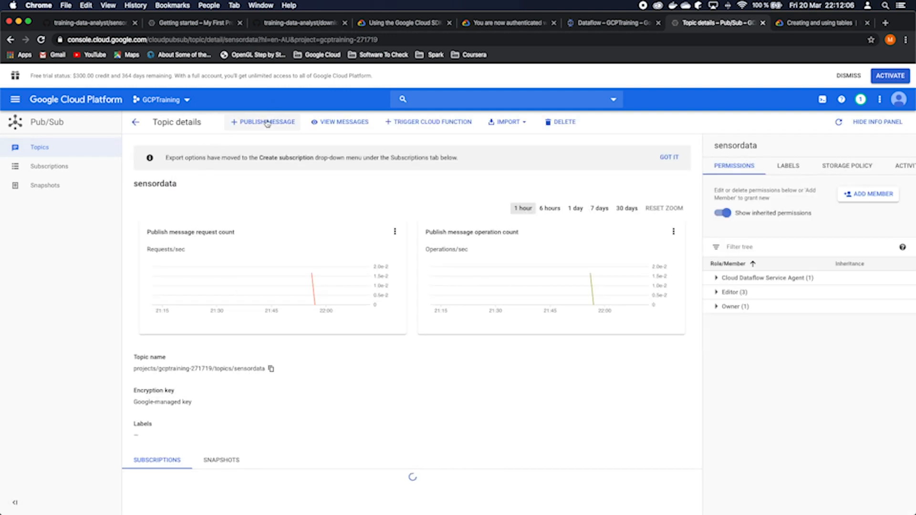
{"action": "left_click", "coordinate": [267, 122]}
Switch to the iTerm2 window and copy the first data row below the header of the sensor CSV
{"action": "key", "text": "ctrl+Up"}
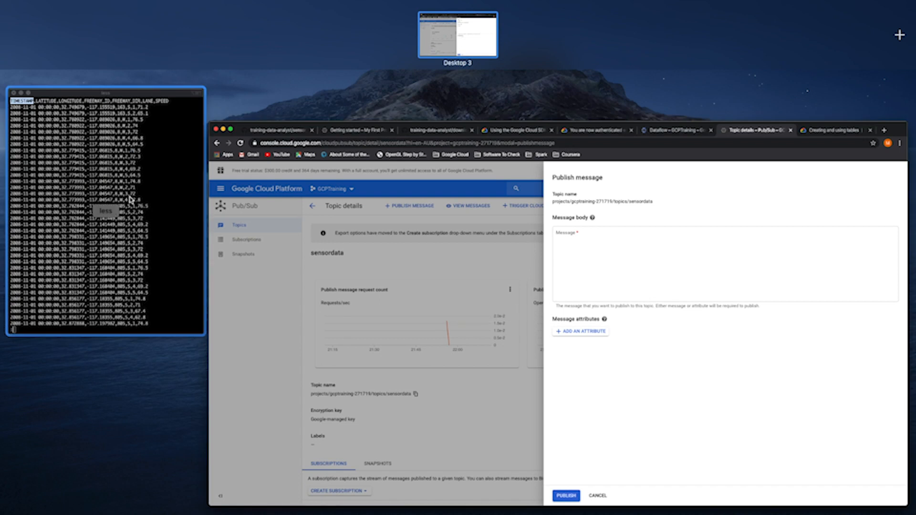
{"action": "left_click", "coordinate": [129, 200]}
{"action": "left_click_drag", "start_coordinate": [295, 116], "coordinate": [188, 117]}
{"action": "left_click", "coordinate": [178, 117]}
{"action": "left_click_drag", "start_coordinate": [111, 113], "coordinate": [291, 115]}
{"action": "key", "text": "super+c"}
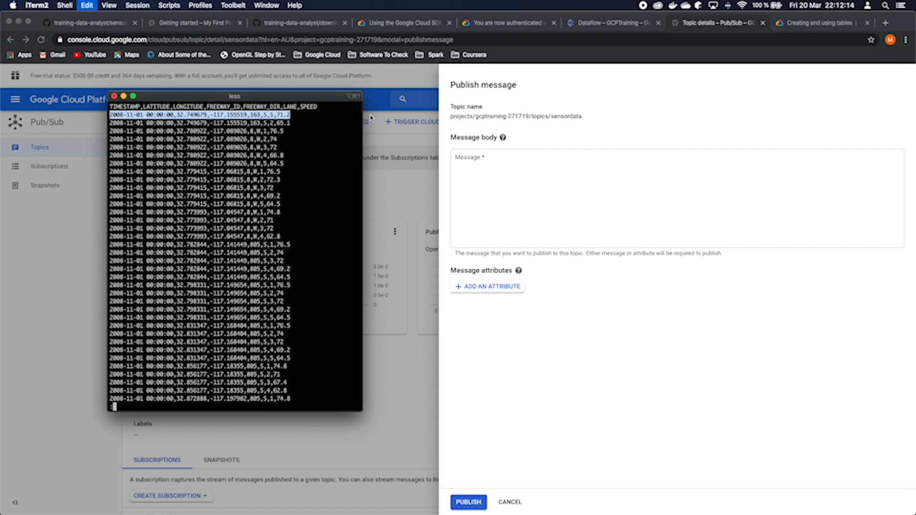
{"action": "left_click", "coordinate": [505, 153]}
{"action": "left_click", "coordinate": [507, 159]}
{"action": "key", "text": "super+v"}
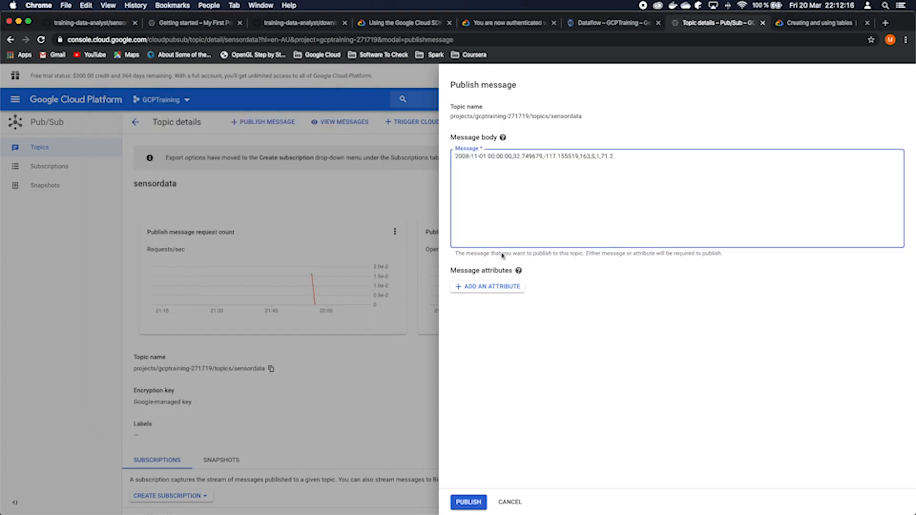
{"action": "left_click", "coordinate": [468, 502]}
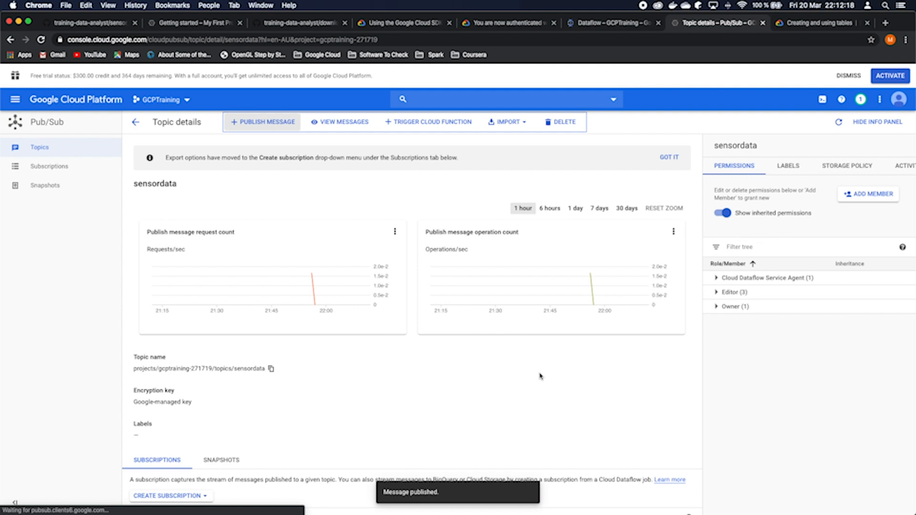
Check the Dataflow job graph for processing of the published message, focusing on the WriteSuccessfulRecords step
{"action": "left_click", "coordinate": [623, 24]}
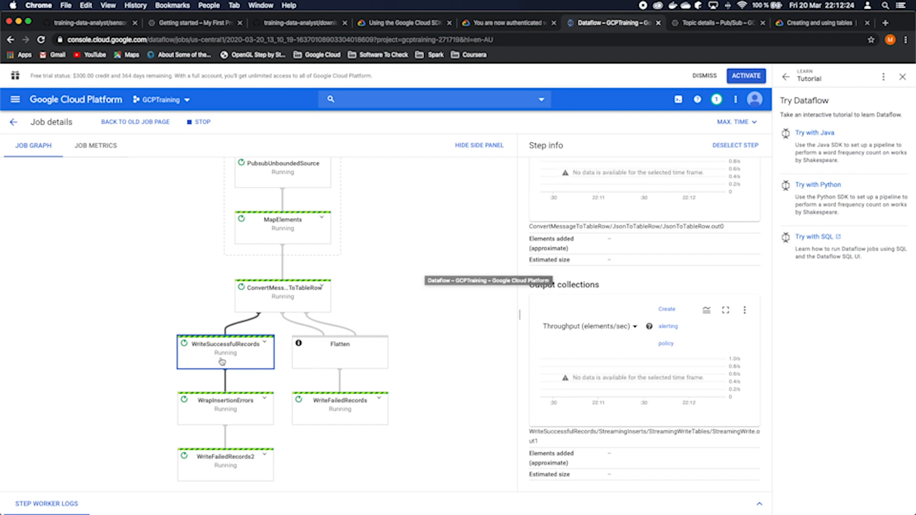
{"action": "left_click", "coordinate": [264, 295]}
{"action": "left_click", "coordinate": [234, 349]}
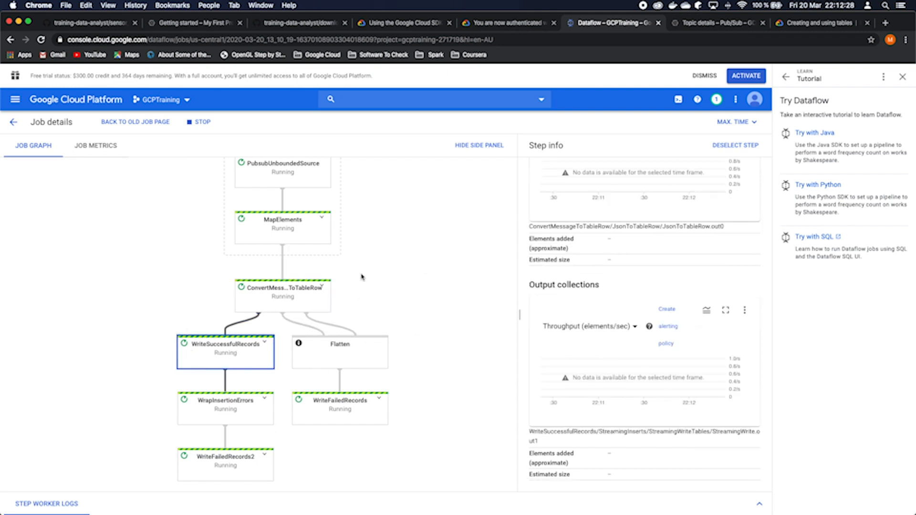
{"action": "scroll", "coordinate": [392, 279], "scroll_direction": "up", "scroll_amount": 2}
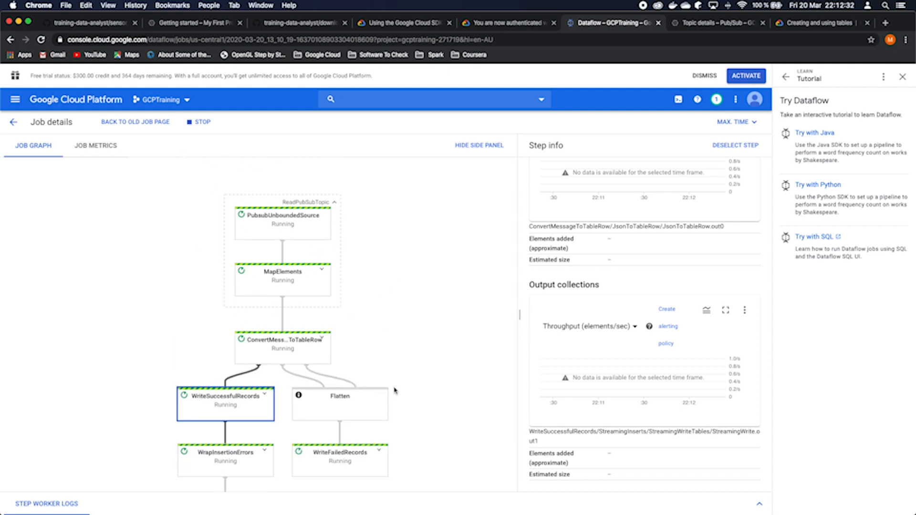
{"action": "scroll", "coordinate": [401, 372], "scroll_direction": "down", "scroll_amount": 2}
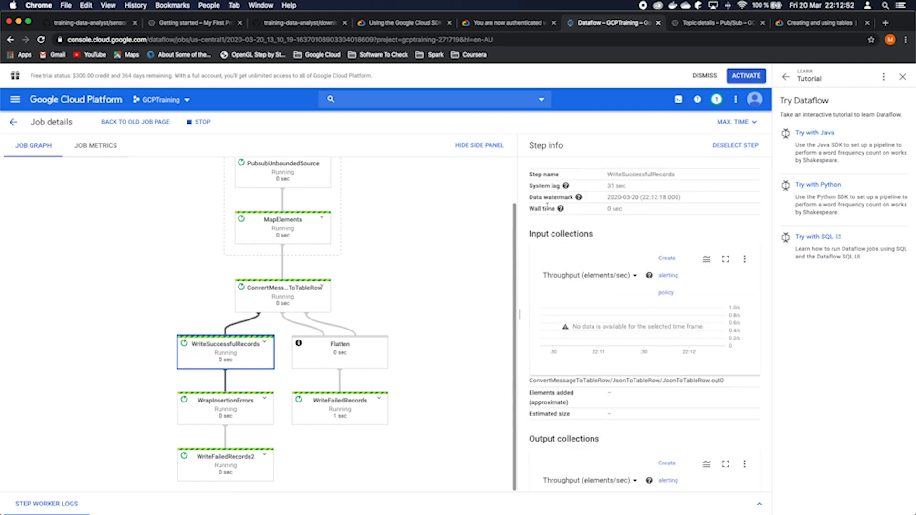
Go to BigQuery and open the sensordata_error_records table in the training dataset
{"action": "left_click", "coordinate": [723, 23]}
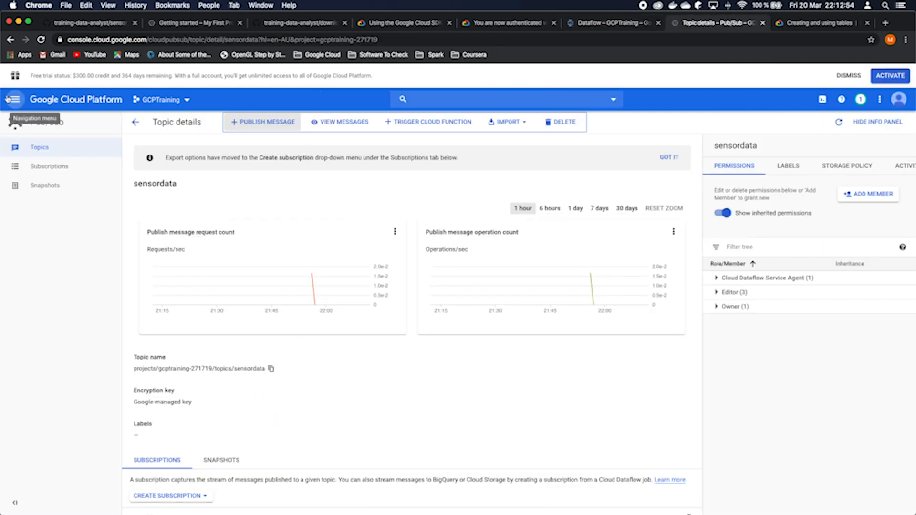
{"action": "left_click", "coordinate": [8, 99]}
{"action": "left_click", "coordinate": [151, 199]}
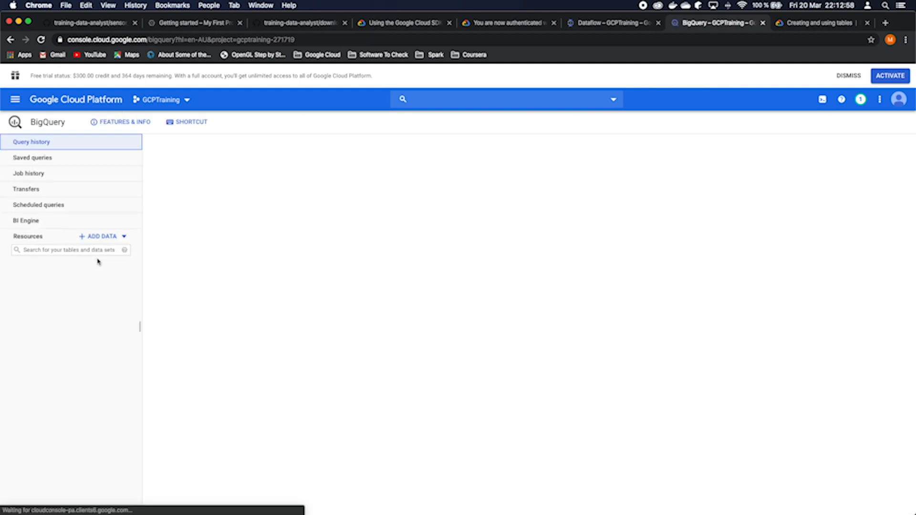
{"action": "left_click", "coordinate": [16, 286]}
{"action": "left_click", "coordinate": [29, 300]}
{"action": "left_click", "coordinate": [117, 334]}
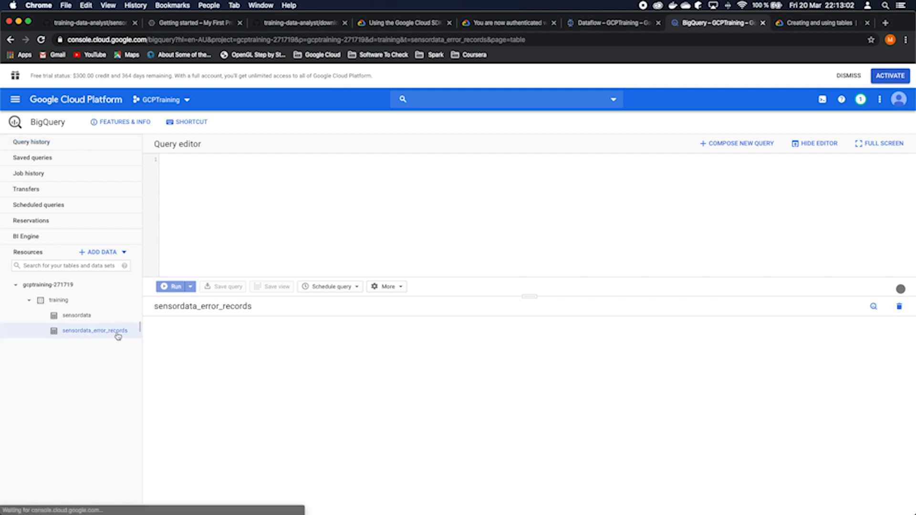
Review the error table's details and preview its rows, reading the errorMessage and stacktrace columns
{"action": "left_click", "coordinate": [196, 331]}
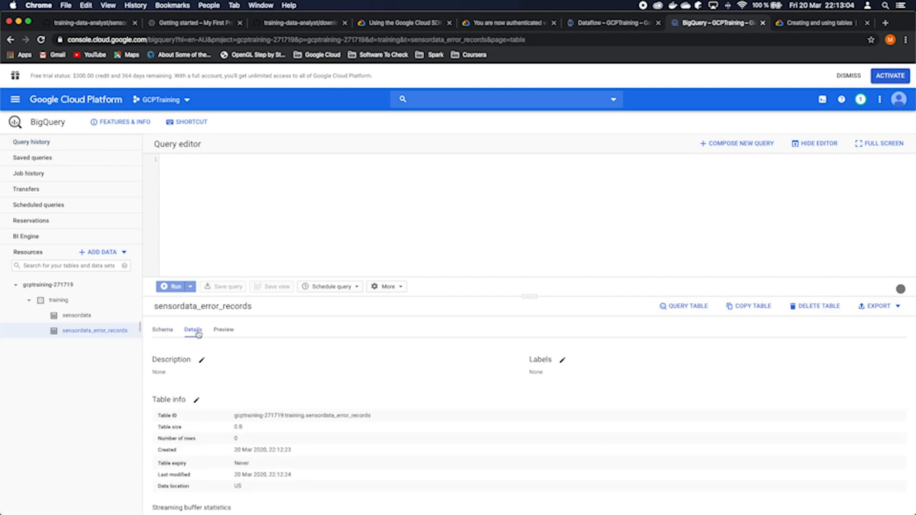
{"action": "left_click", "coordinate": [224, 331]}
{"action": "scroll", "coordinate": [519, 398], "scroll_direction": "right", "scroll_amount": 10}
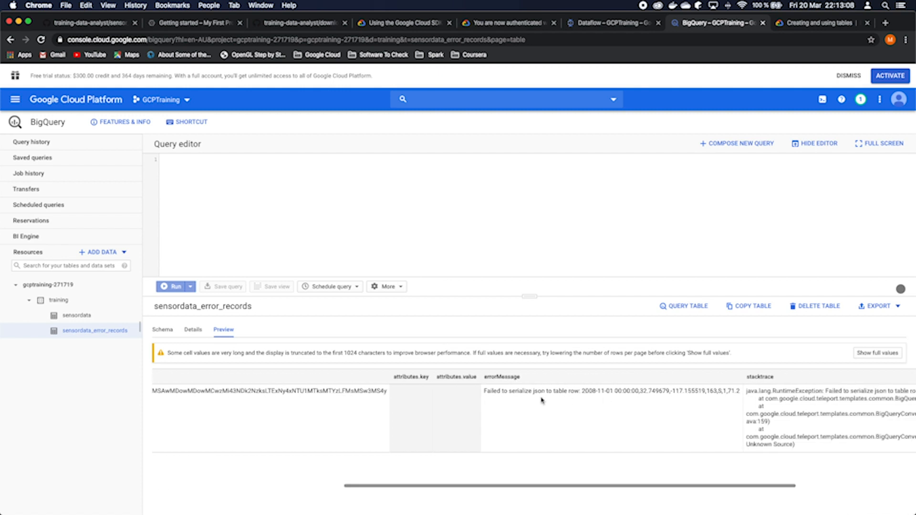
{"action": "left_click_drag", "start_coordinate": [486, 391], "coordinate": [568, 393]}
{"action": "scroll", "coordinate": [573, 393], "scroll_direction": "right", "scroll_amount": 5}
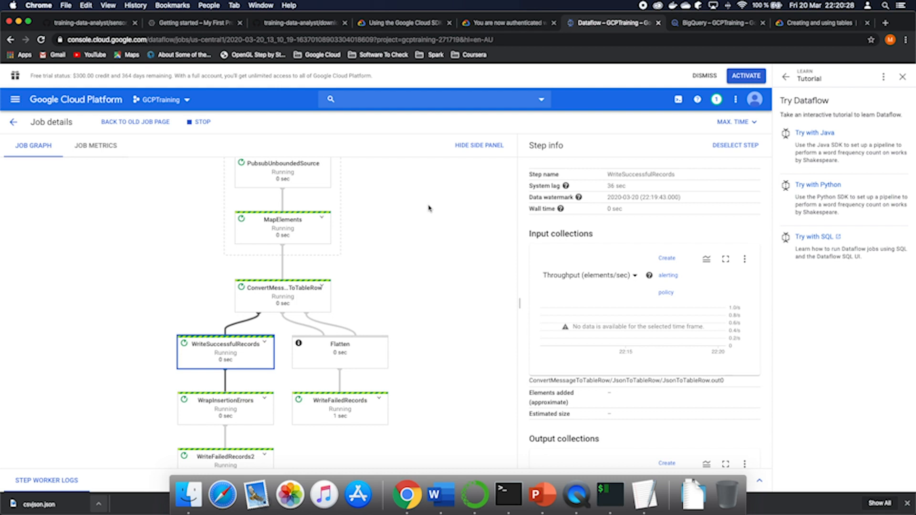
Return from the Dataflow job to the sensordata_error_records preview in BigQuery
{"action": "key", "text": "ctrl+Up"}
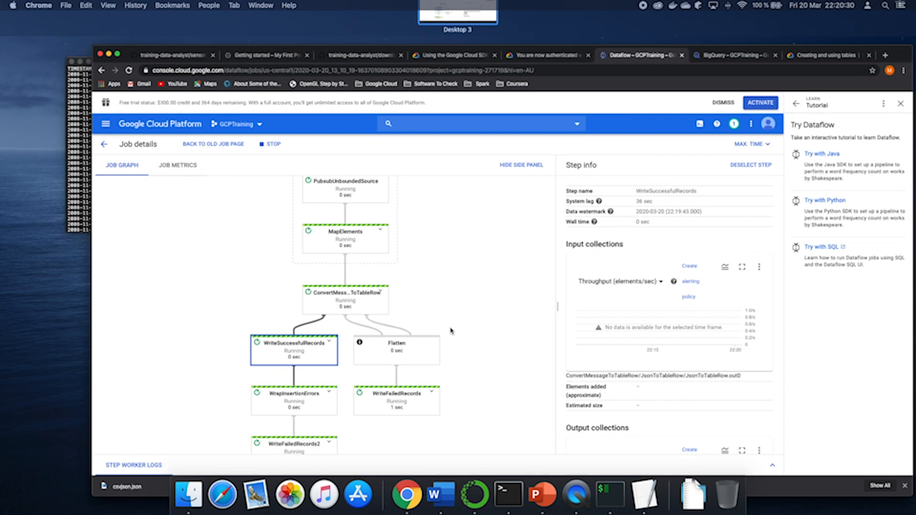
{"action": "left_click", "coordinate": [469, 305]}
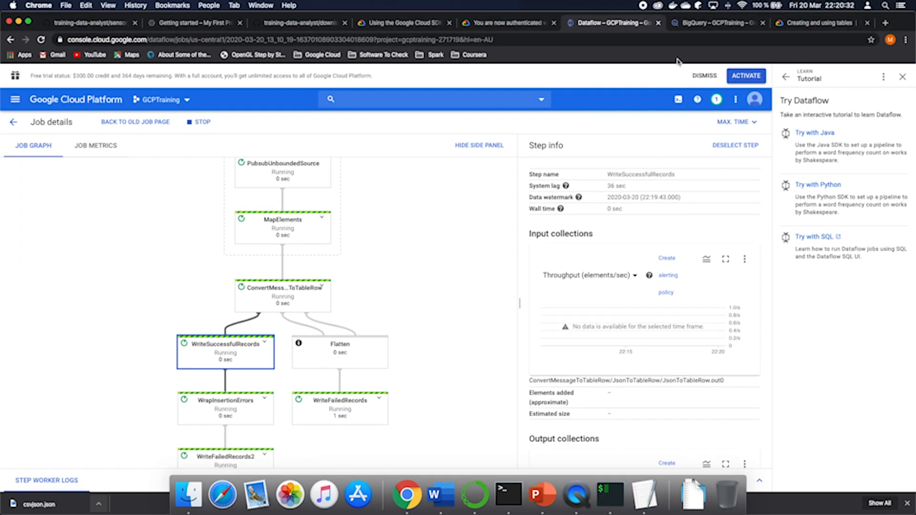
{"action": "left_click", "coordinate": [696, 23]}
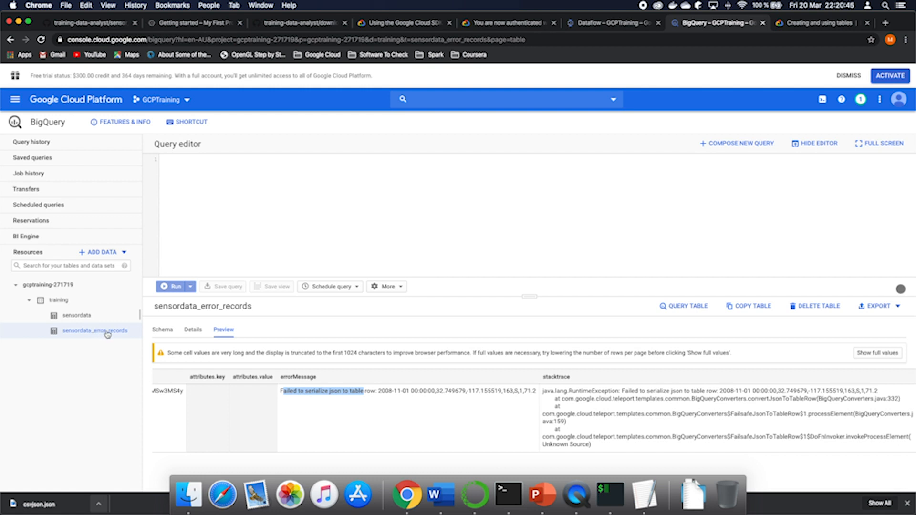
Read the error record's stacktrace in BigQuery, then inspect the WriteFailedRecords step in the Dataflow job graph
{"action": "left_click_drag", "start_coordinate": [543, 392], "coordinate": [650, 410]}
{"action": "scroll", "coordinate": [650, 426], "scroll_direction": "up", "scroll_amount": 3}
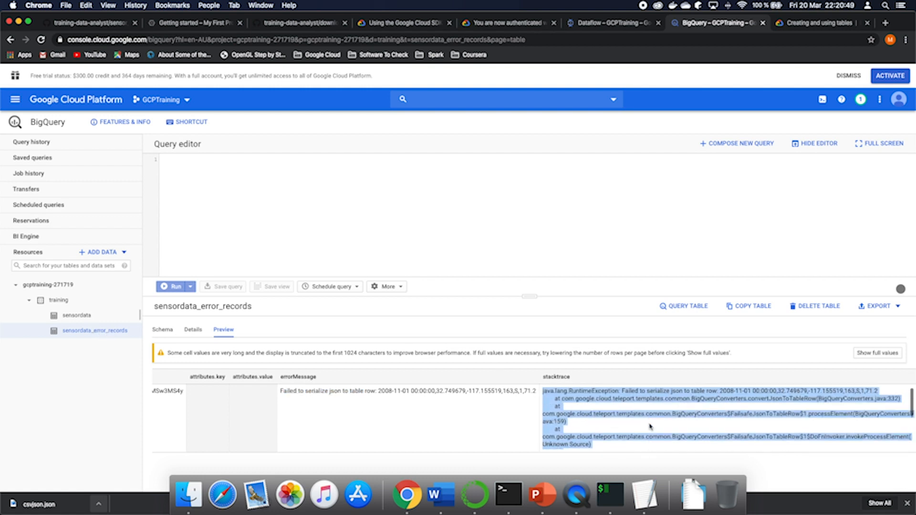
{"action": "left_click", "coordinate": [598, 27]}
{"action": "scroll", "coordinate": [343, 334], "scroll_direction": "down", "scroll_amount": 2}
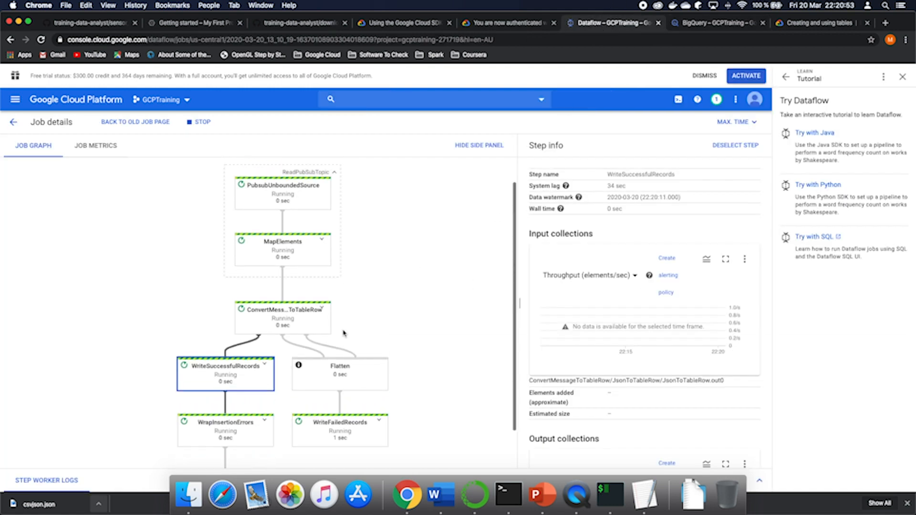
{"action": "left_click", "coordinate": [355, 388]}
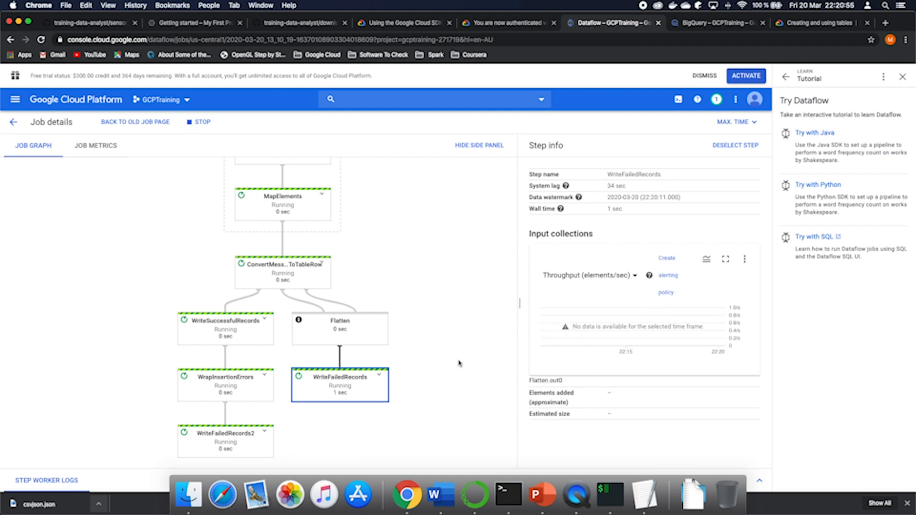
{"action": "scroll", "coordinate": [382, 333], "scroll_direction": "up", "scroll_amount": 3}
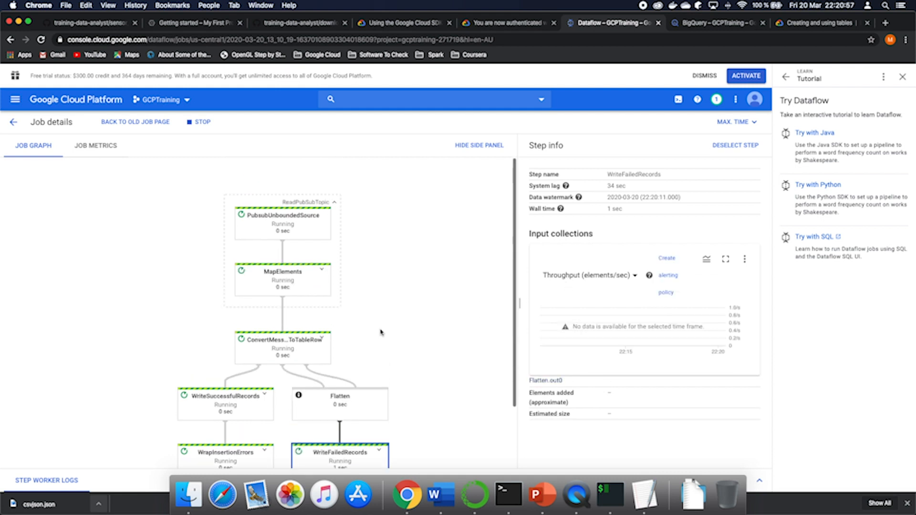
{"action": "scroll", "coordinate": [381, 332], "scroll_direction": "down", "scroll_amount": 3}
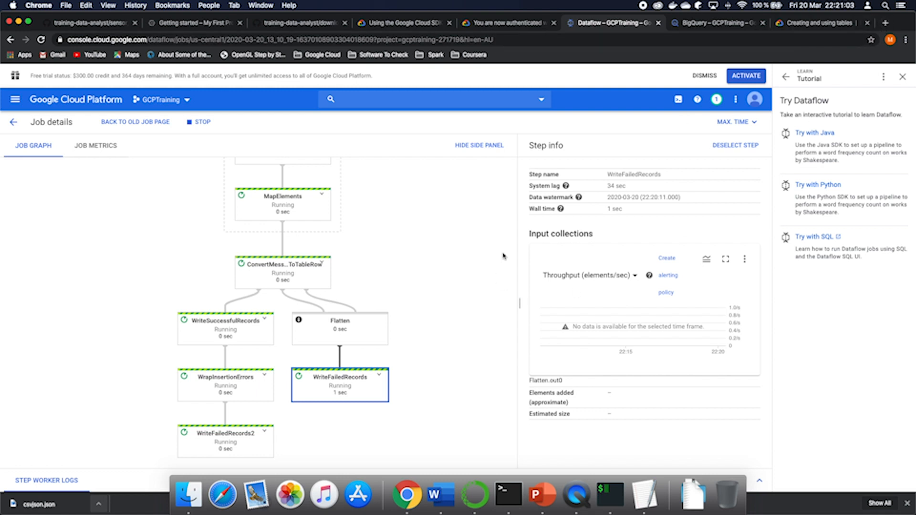
{"action": "key", "text": "ctrl+Up"}
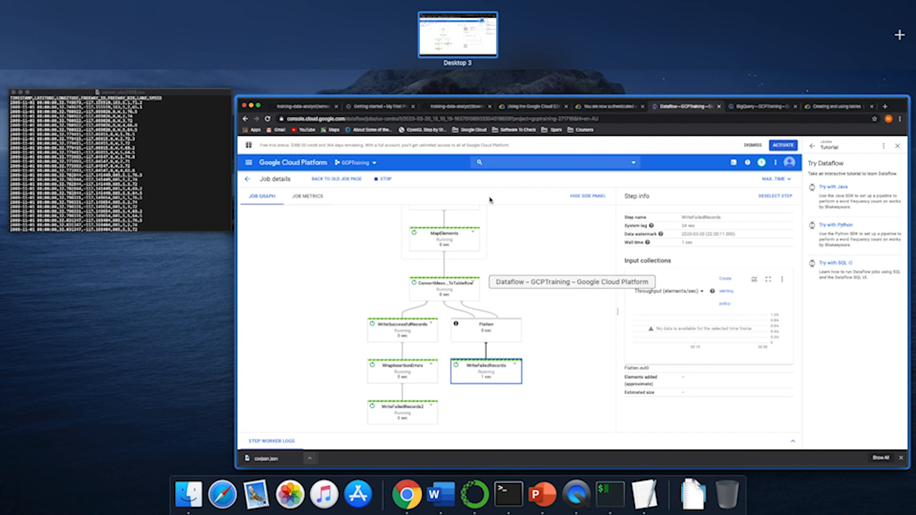
{"action": "left_click", "coordinate": [492, 213]}
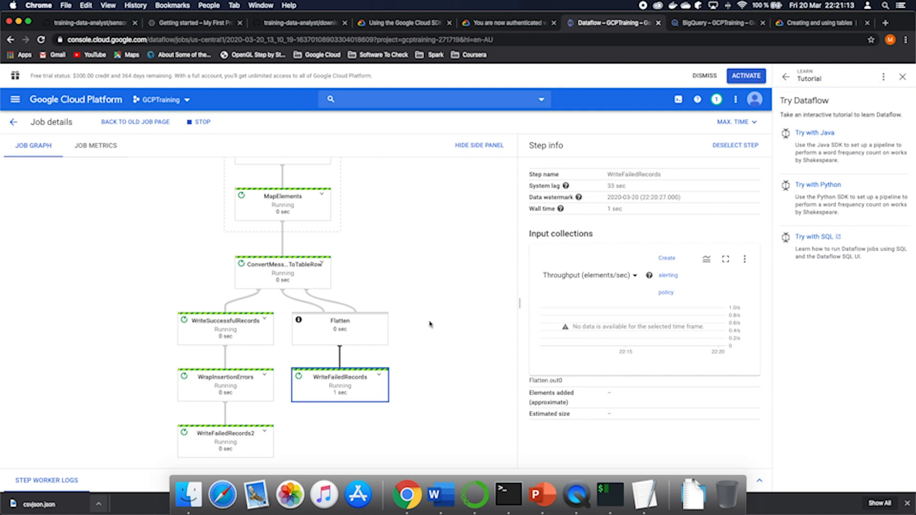
Search the web for csvtojson in a new browser tab and open the CSVJSON CSV to JSON converter
{"action": "left_click", "coordinate": [885, 22]}
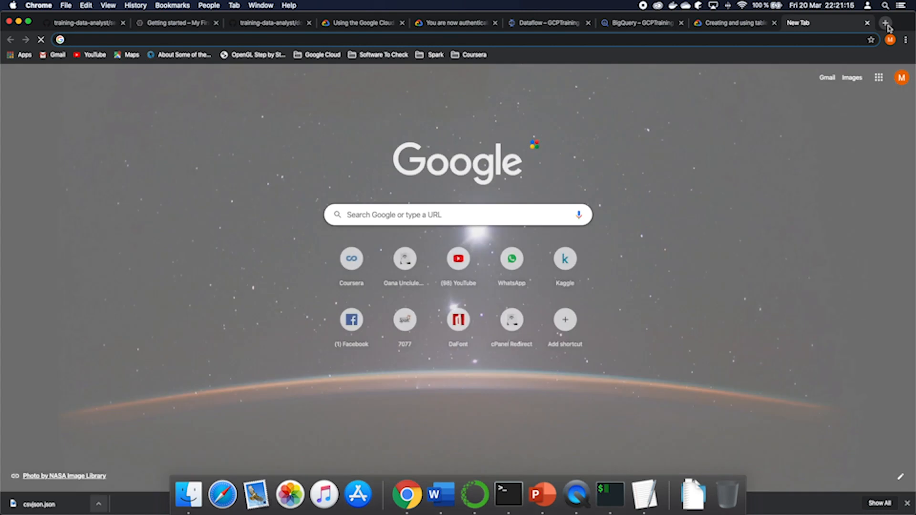
{"action": "type", "text": "csvto"}
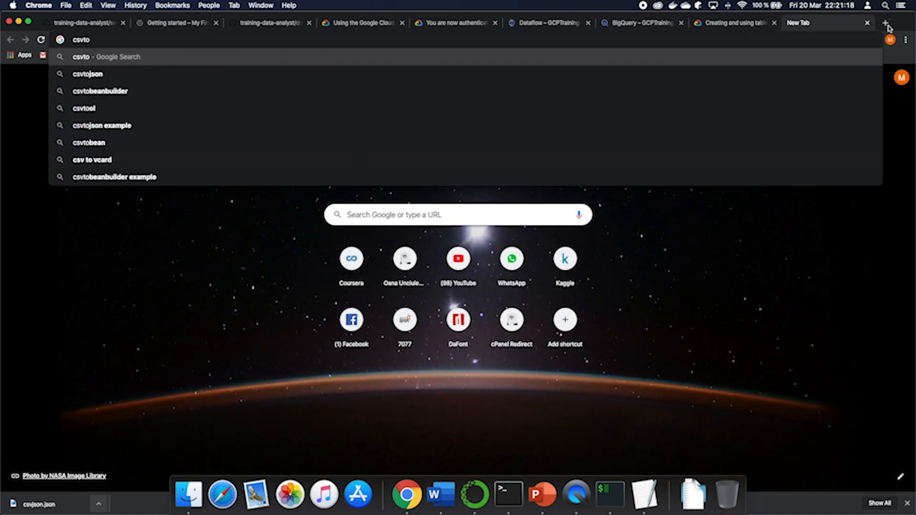
{"action": "key", "text": "Down"}
{"action": "key", "text": "Return"}
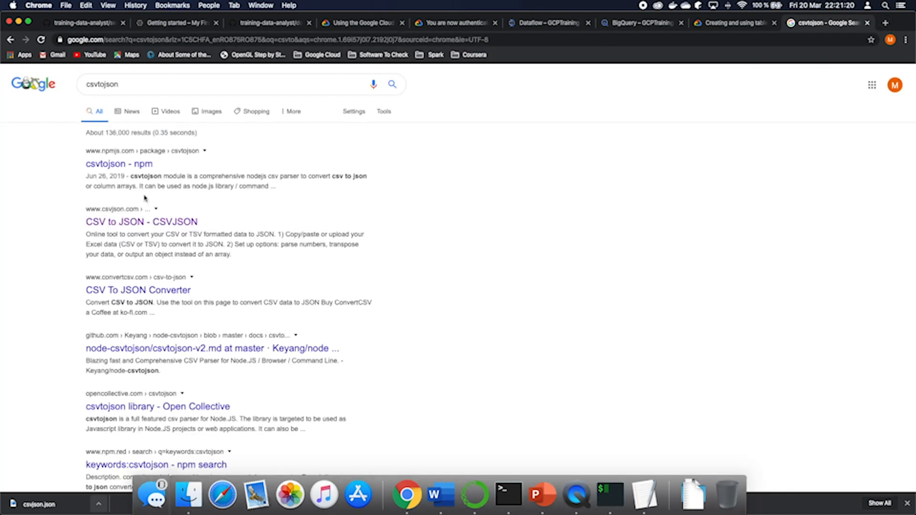
{"action": "left_click", "coordinate": [109, 223]}
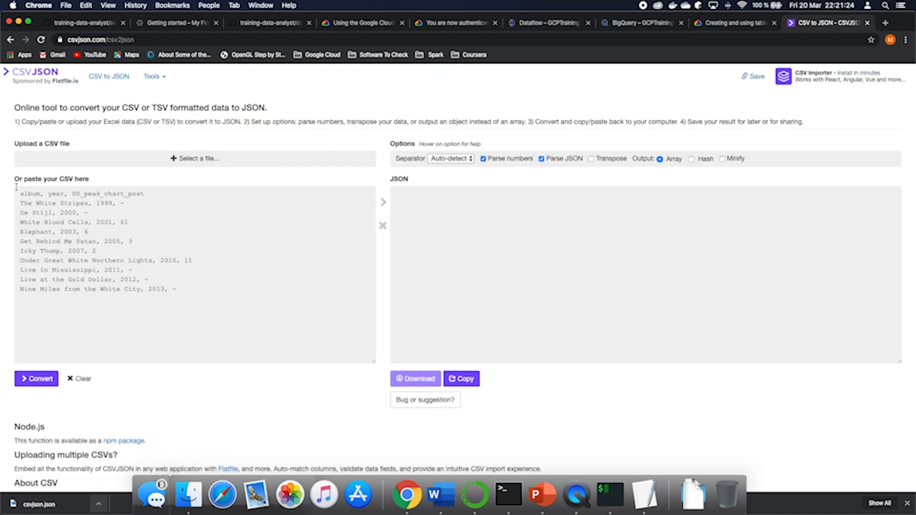
Clear the converter's CSV input and copy the header and first data rows from sensor_obs2008.csv in TextEdit
{"action": "left_click_drag", "start_coordinate": [16, 187], "coordinate": [169, 307]}
{"action": "key", "text": "BackSpace"}
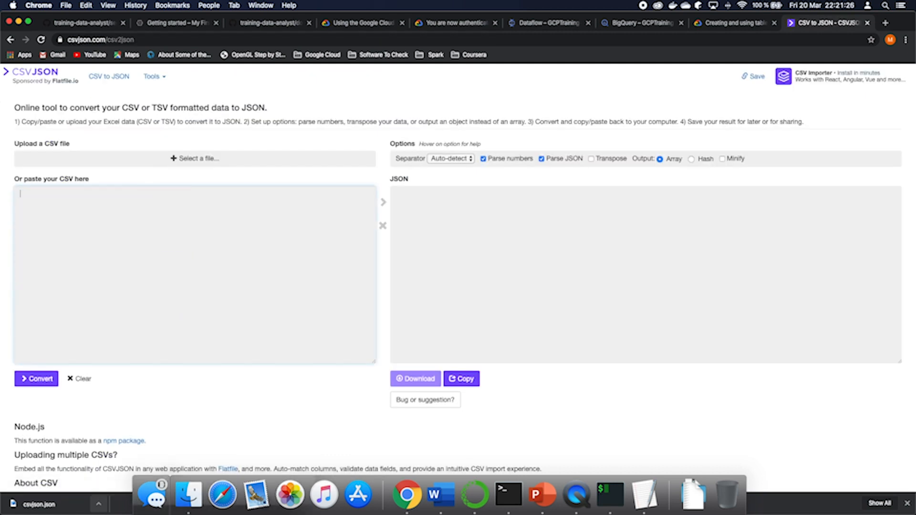
{"action": "key", "text": "ctrl+Up"}
{"action": "left_click", "coordinate": [65, 84]}
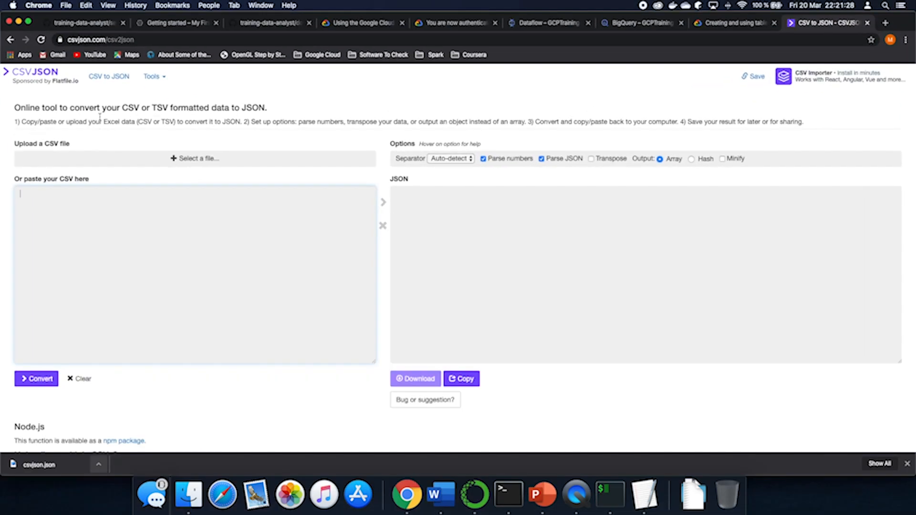
{"action": "key", "text": "ctrl+Up"}
{"action": "left_click", "coordinate": [116, 96]}
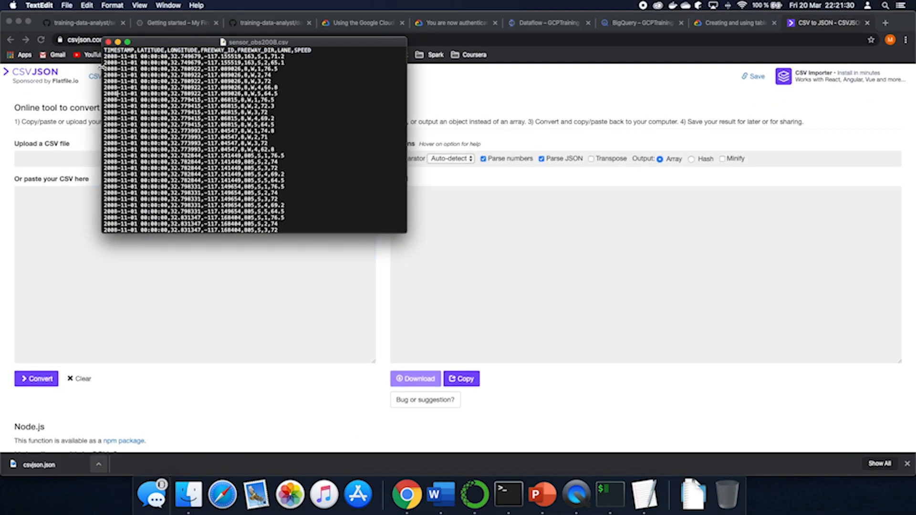
{"action": "left_click_drag", "start_coordinate": [104, 50], "coordinate": [302, 220]}
{"action": "key", "text": "super+c"}
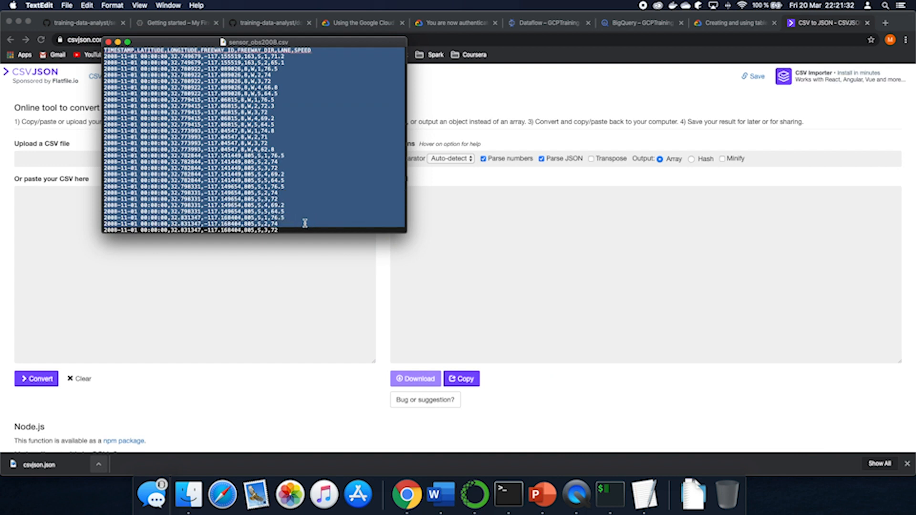
Paste the copied sensor rows into the CSVJSON converter and convert them to JSON
{"action": "left_click", "coordinate": [119, 220]}
{"action": "key", "text": "super+v"}
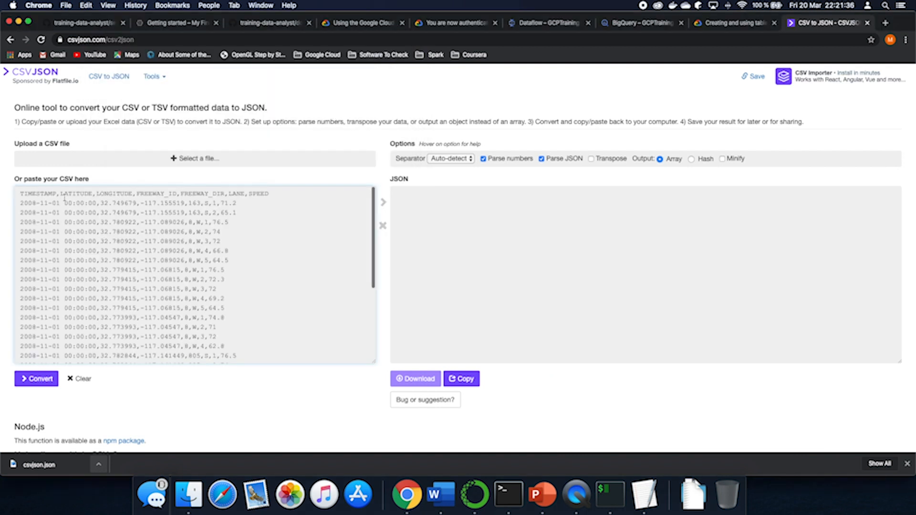
{"action": "left_click", "coordinate": [36, 380]}
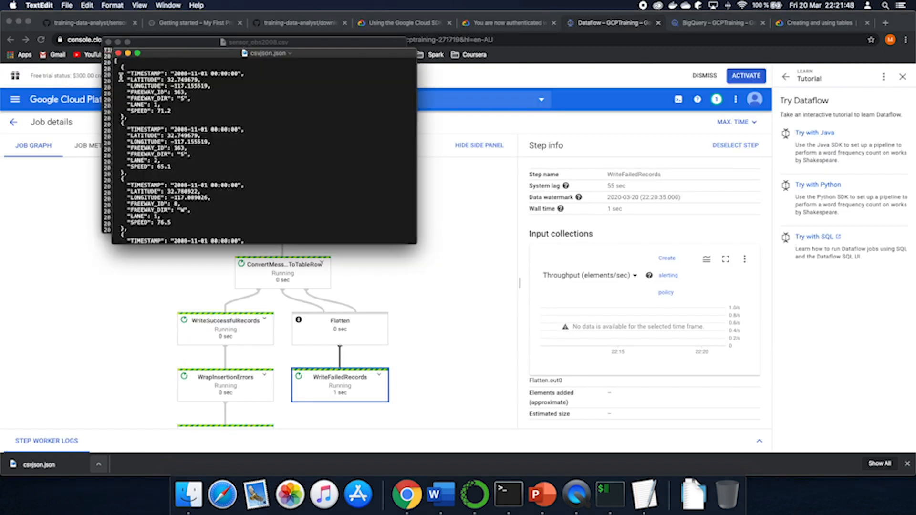
Copy the first JSON record from csvjson.json and open the sensordata topic in Pub/Sub in a new browser tab
{"action": "left_click_drag", "start_coordinate": [115, 66], "coordinate": [126, 118]}
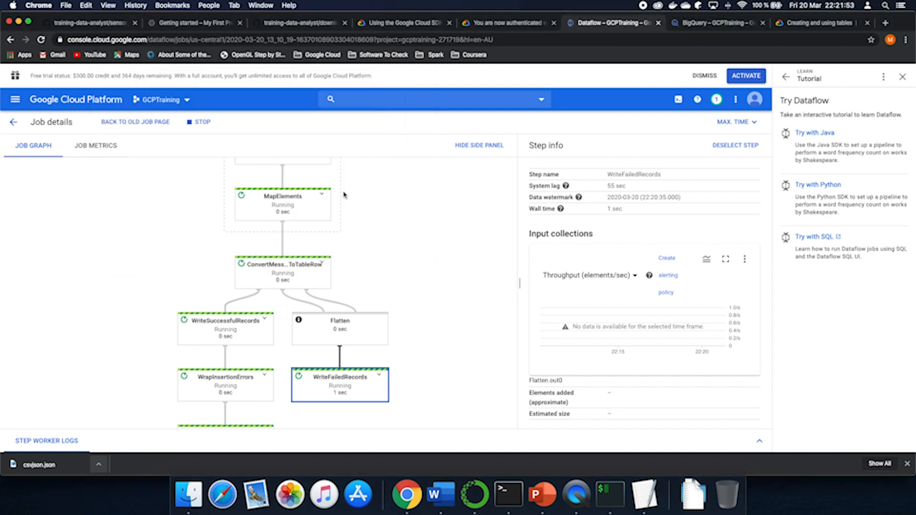
{"action": "left_click", "coordinate": [702, 23]}
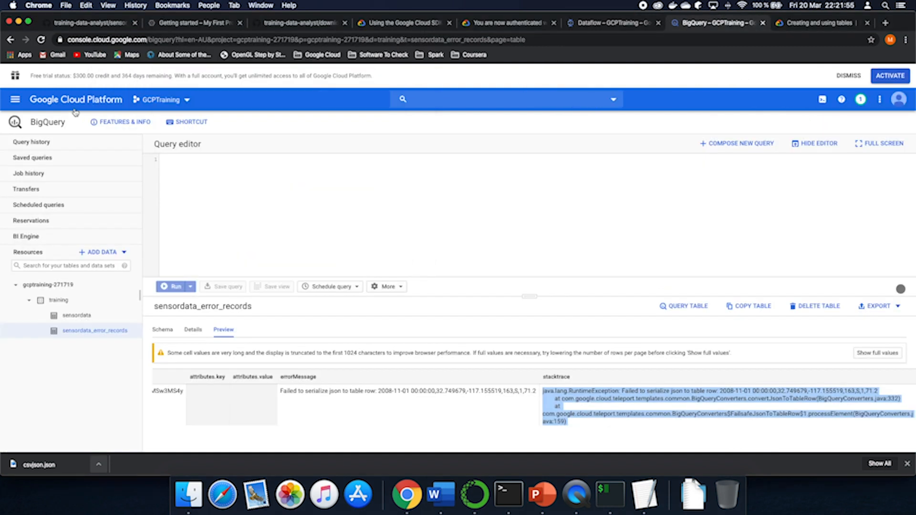
{"action": "left_click", "coordinate": [15, 99]}
{"action": "mouse_move", "coordinate": [76, 149]}
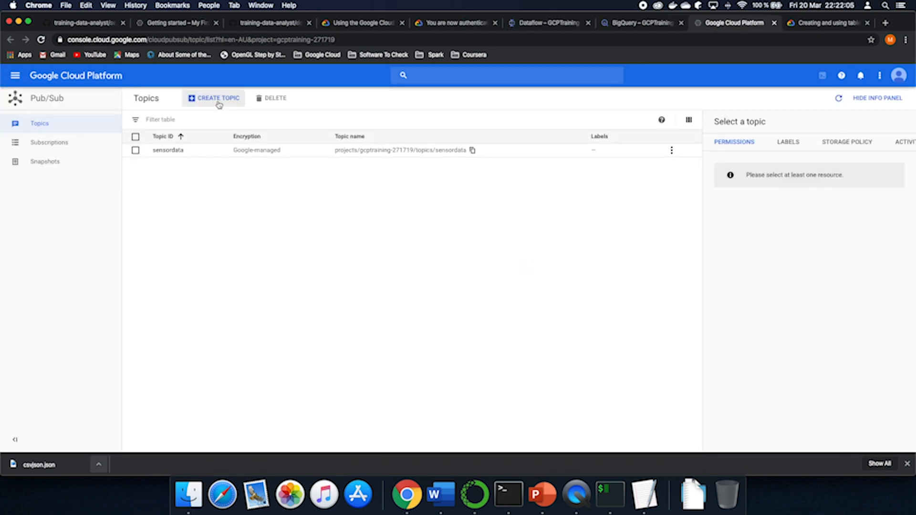
{"action": "left_click", "coordinate": [185, 151]}
{"action": "left_click", "coordinate": [198, 272]}
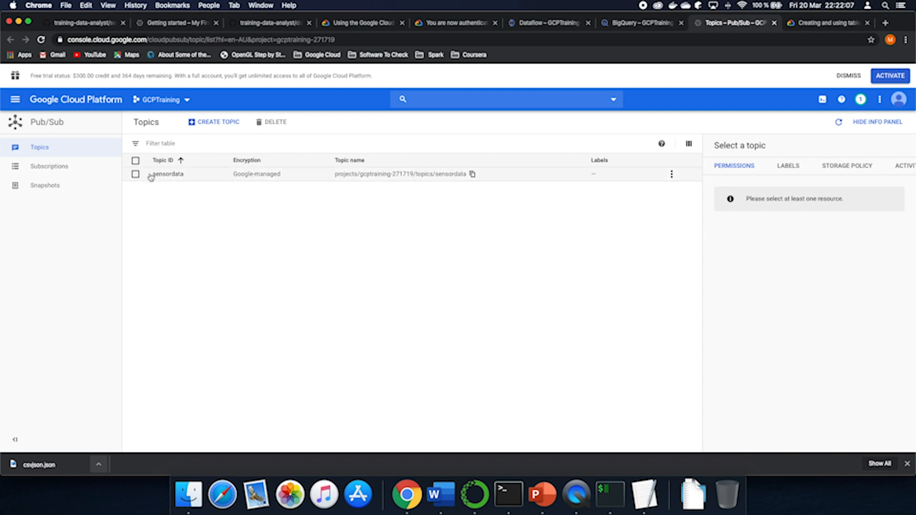
{"action": "left_click", "coordinate": [163, 175]}
Publish the copied JSON sensor record as a message to the sensordata topic
{"action": "left_click", "coordinate": [263, 121]}
{"action": "left_click", "coordinate": [619, 209]}
{"action": "key", "text": "super+v"}
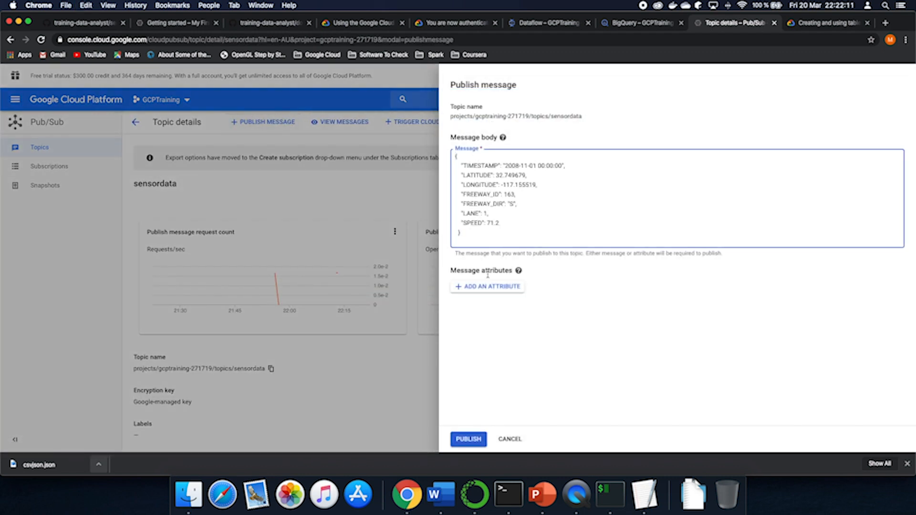
{"action": "left_click", "coordinate": [467, 435]}
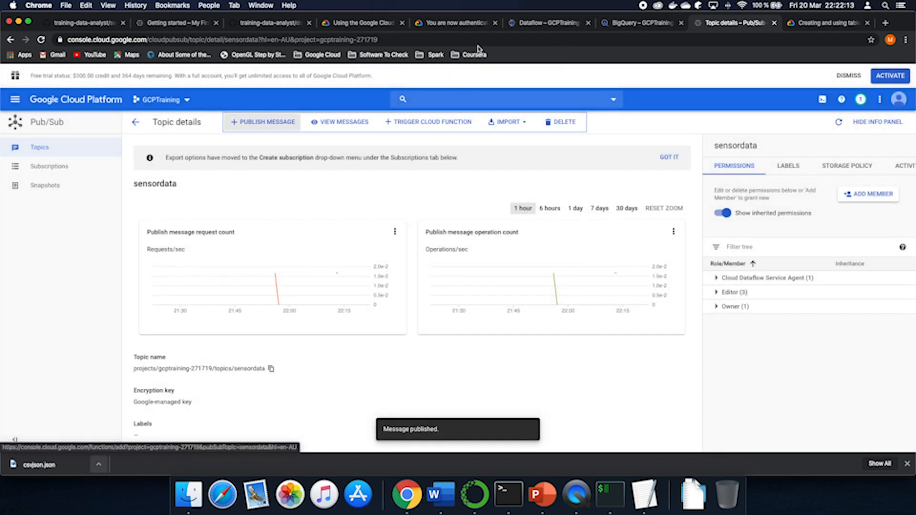
Check the Dataflow job graph for the new message, examining elements added for the PubsubUnboundedSource and WriteSuccessfulRecords steps
{"action": "left_click", "coordinate": [537, 24]}
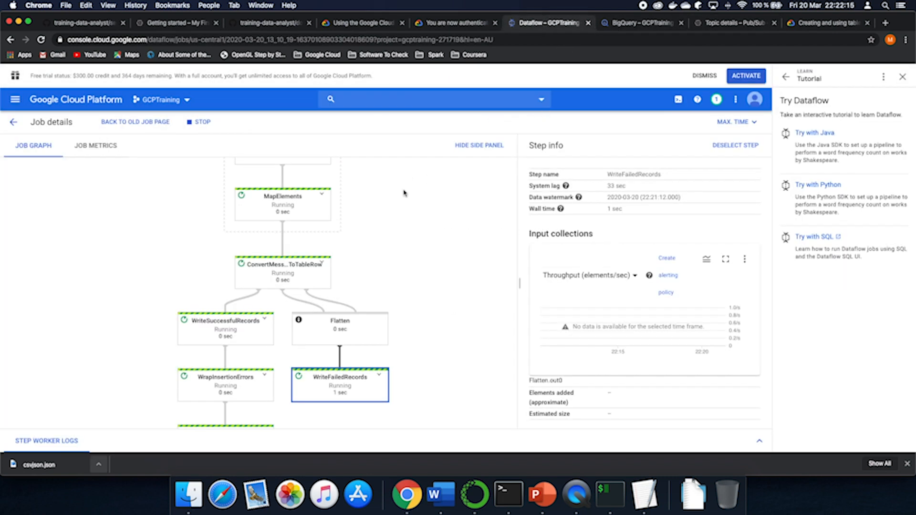
{"action": "scroll", "coordinate": [408, 210], "scroll_direction": "down", "scroll_amount": 2}
{"action": "scroll", "coordinate": [362, 232], "scroll_direction": "up", "scroll_amount": 4}
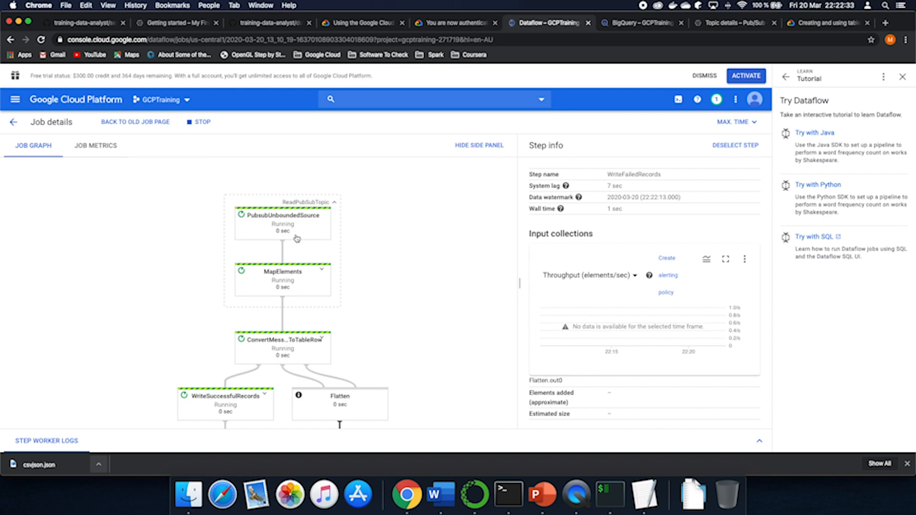
{"action": "left_click", "coordinate": [361, 220]}
{"action": "left_click", "coordinate": [306, 227]}
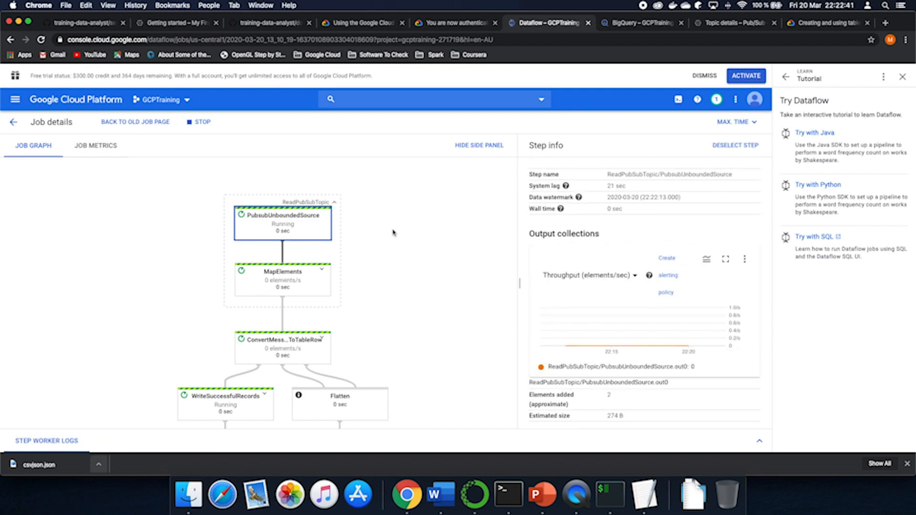
{"action": "scroll", "coordinate": [393, 233], "scroll_direction": "down", "scroll_amount": 5}
{"action": "left_click", "coordinate": [240, 291]}
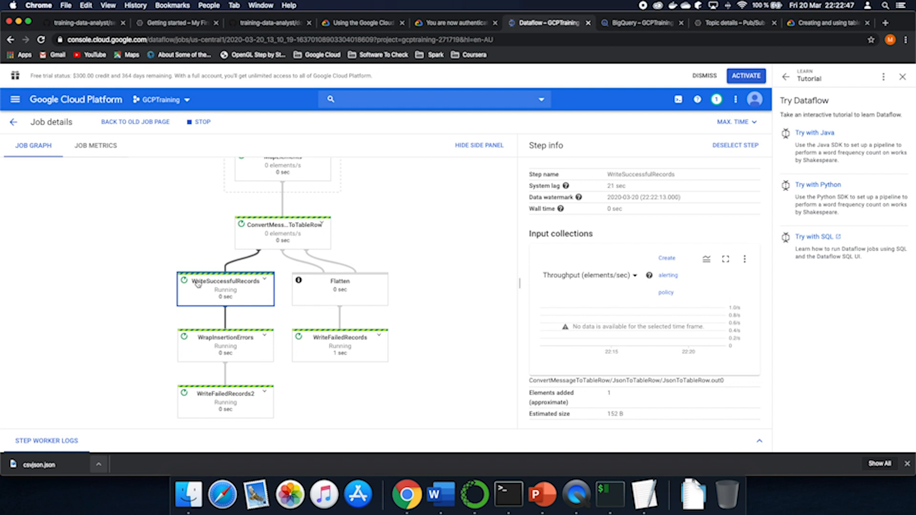
{"action": "left_click_drag", "start_coordinate": [529, 393], "coordinate": [584, 398]}
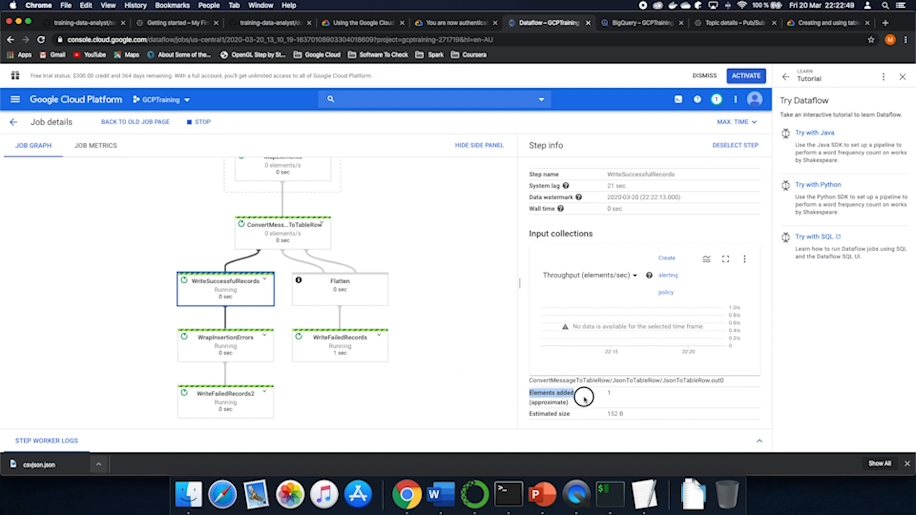
{"action": "double_click", "coordinate": [630, 396]}
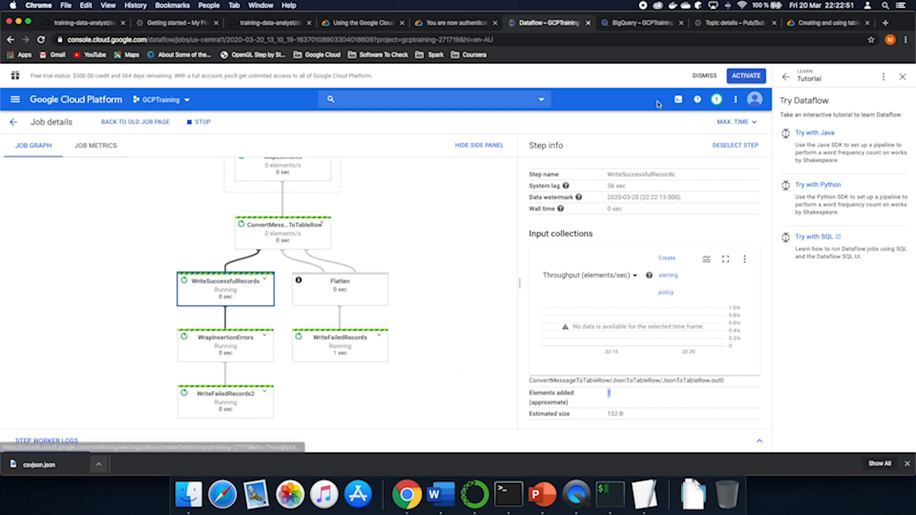
Open the sensordata table in BigQuery and check the number of rows in its details
{"action": "left_click", "coordinate": [639, 22]}
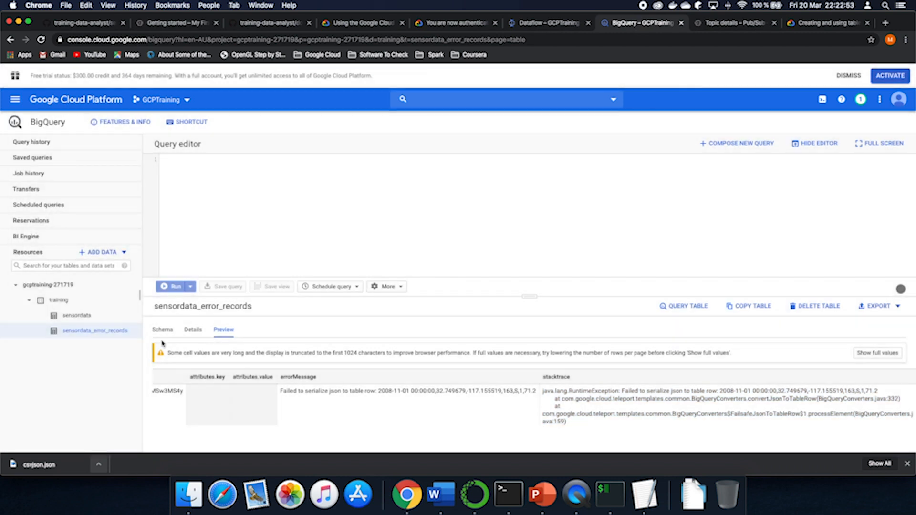
{"action": "left_click", "coordinate": [69, 318]}
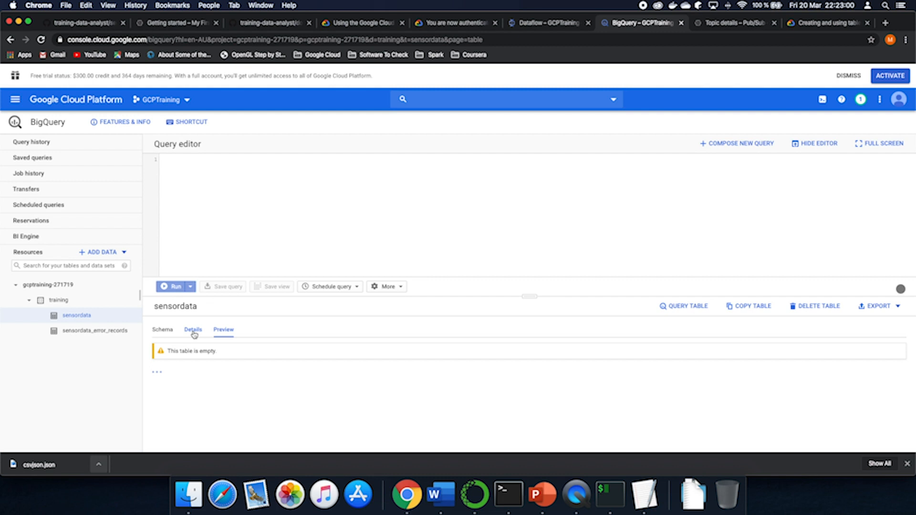
{"action": "left_click", "coordinate": [194, 334]}
{"action": "scroll", "coordinate": [236, 395], "scroll_direction": "down", "scroll_amount": 3}
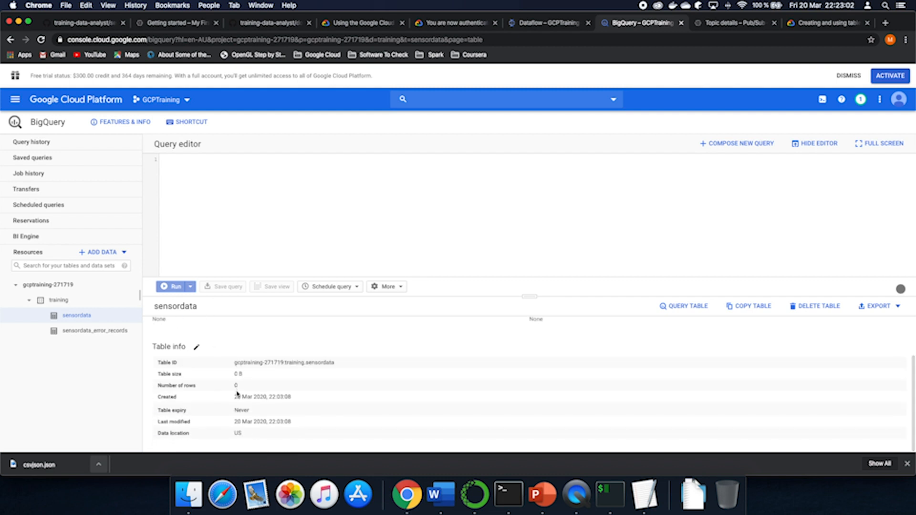
Reload BigQuery and recheck the details of the sensordata and sensordata_error_records tables
{"action": "key", "text": "super+r"}
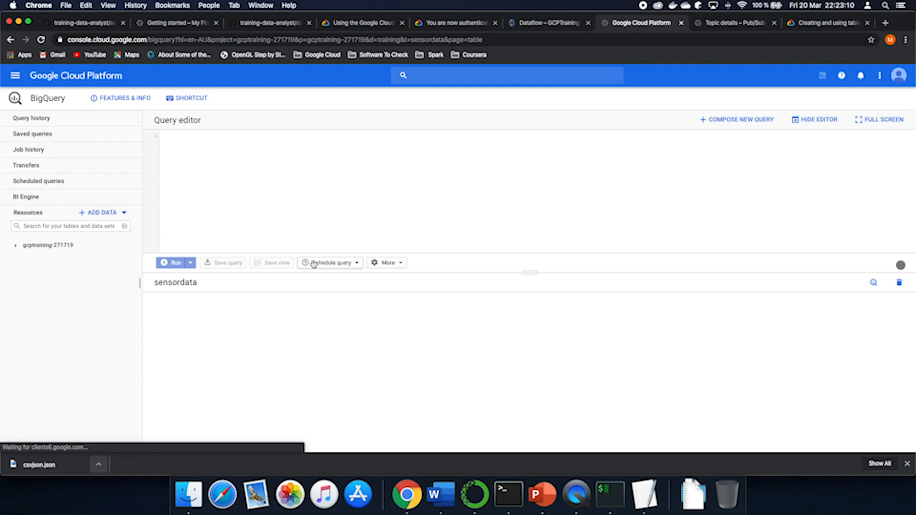
{"action": "left_click", "coordinate": [190, 308]}
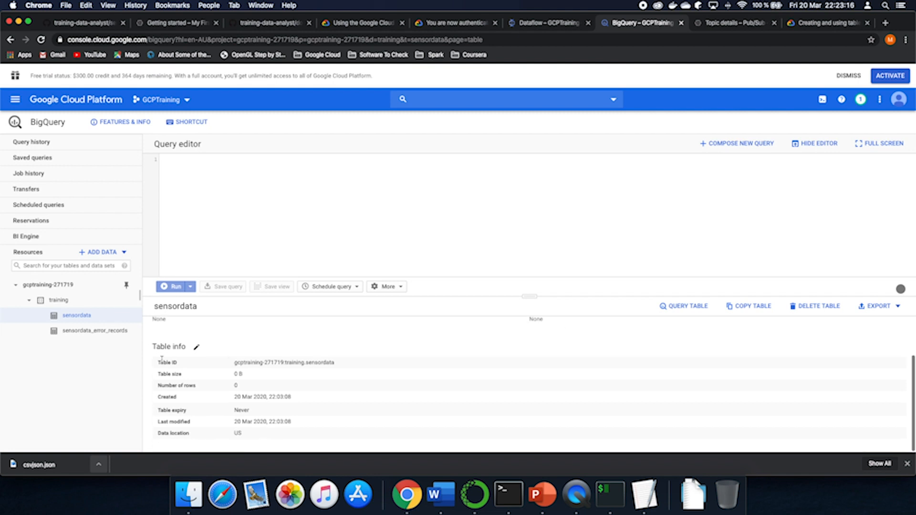
{"action": "left_click", "coordinate": [85, 332]}
{"action": "left_click", "coordinate": [81, 315]}
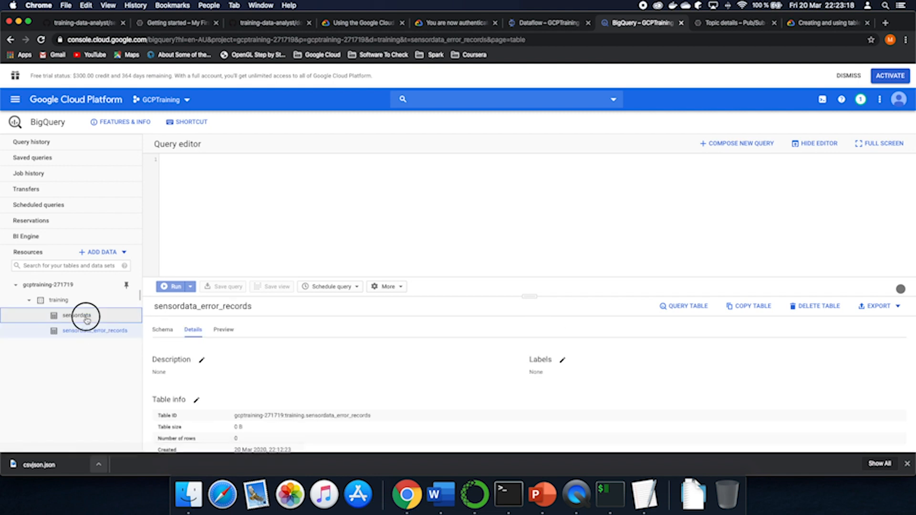
Examine the input and output collections of the WriteSuccessfulRecords step in the Dataflow job graph
{"action": "scroll", "coordinate": [254, 392], "scroll_direction": "down", "scroll_amount": 2}
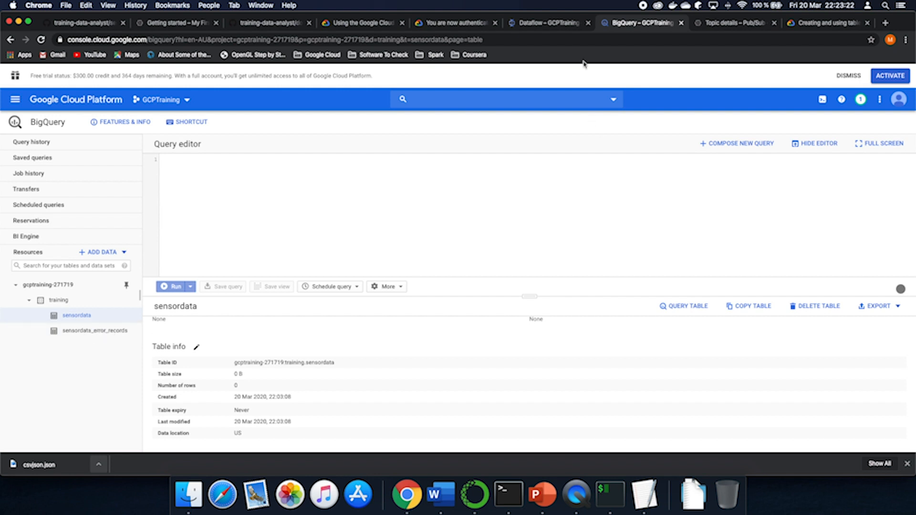
{"action": "left_click", "coordinate": [548, 23]}
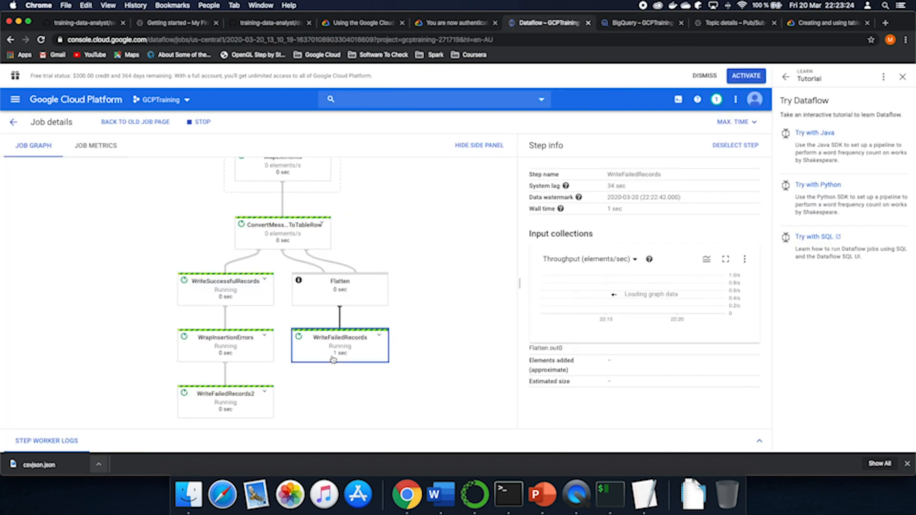
{"action": "left_click", "coordinate": [234, 293]}
{"action": "left_click_drag", "start_coordinate": [552, 405], "coordinate": [636, 407]}
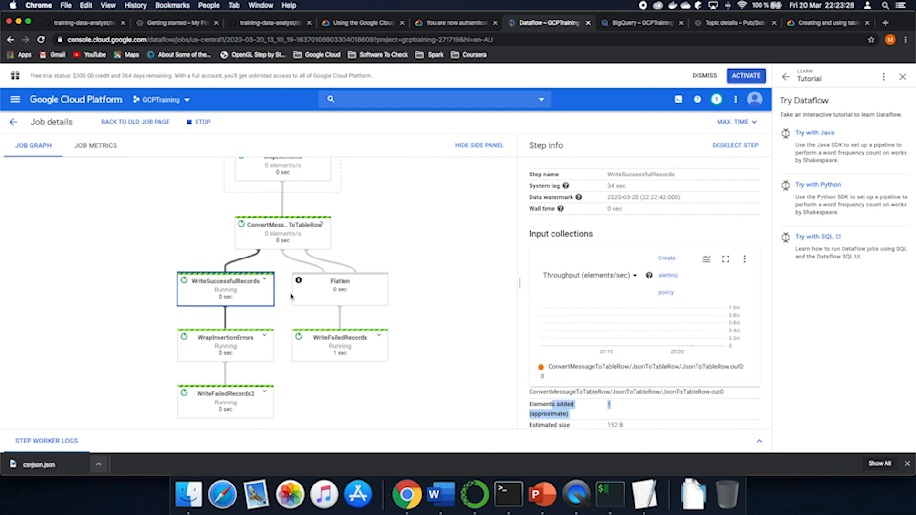
{"action": "left_click", "coordinate": [264, 336]}
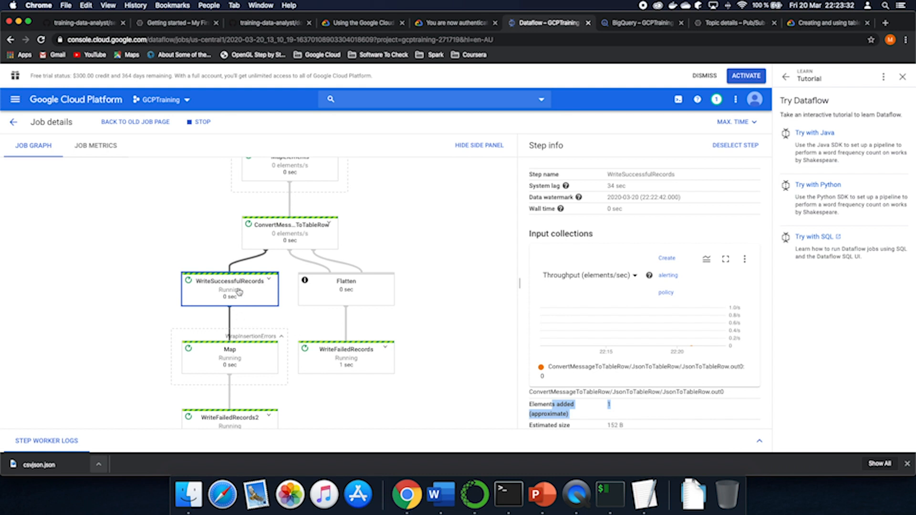
{"action": "left_click", "coordinate": [605, 400]}
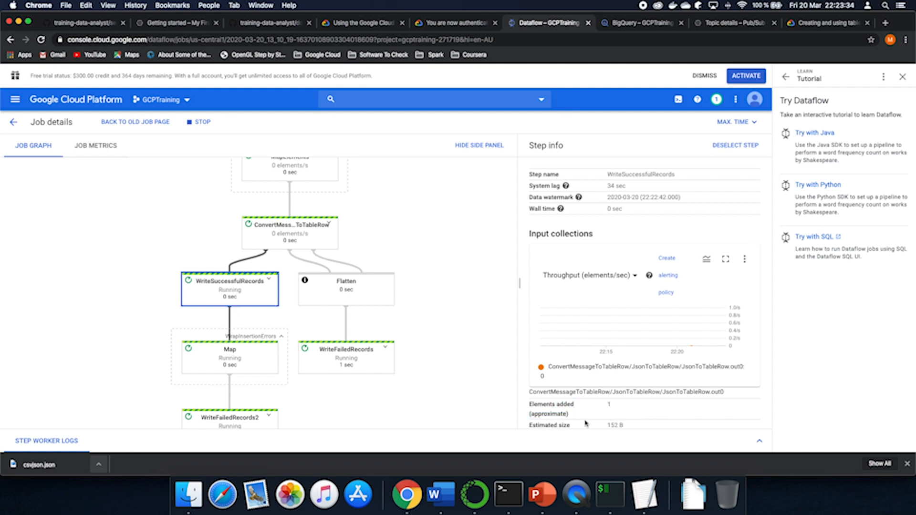
{"action": "scroll", "coordinate": [590, 419], "scroll_direction": "down", "scroll_amount": 3}
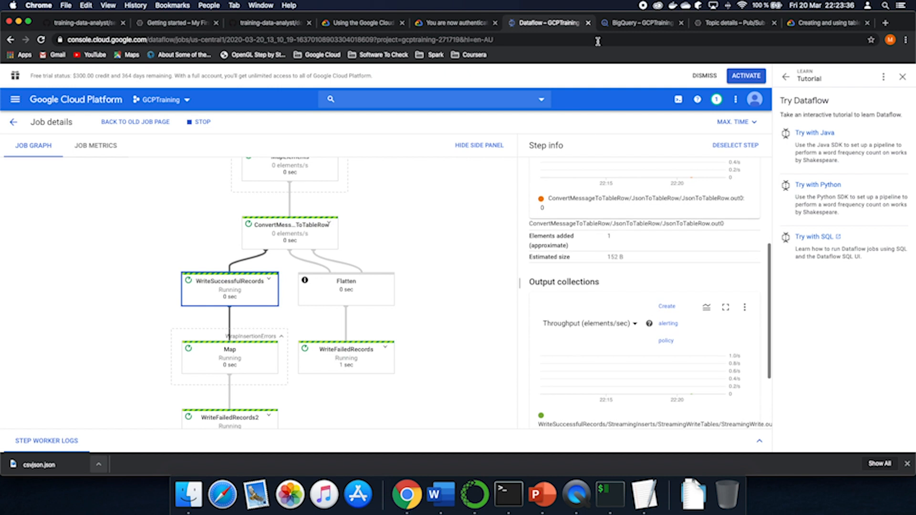
Preview the sensordata_error_records table in BigQuery and examine the failed record's error details
{"action": "left_click", "coordinate": [611, 23]}
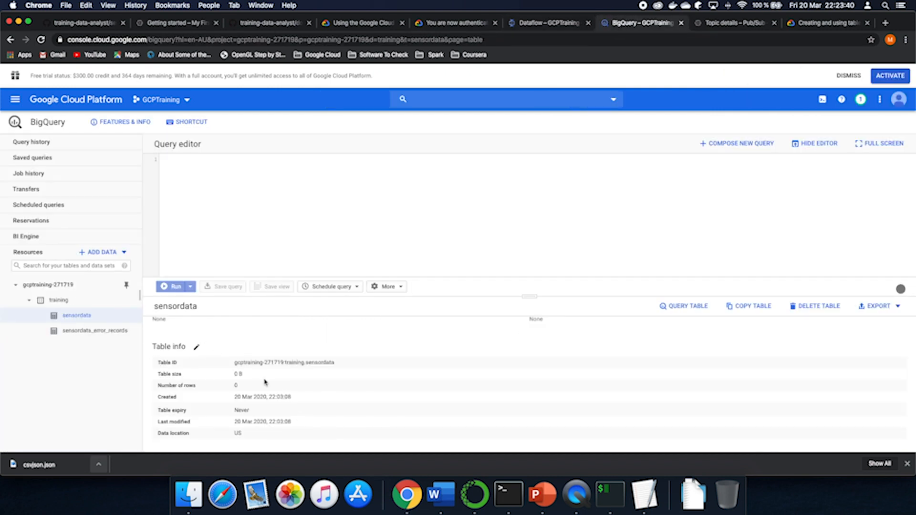
{"action": "left_click", "coordinate": [84, 331]}
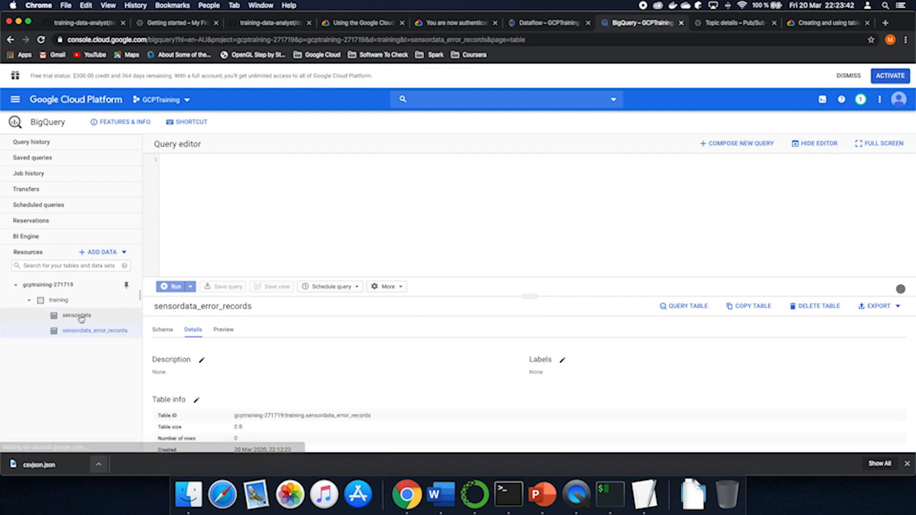
{"action": "scroll", "coordinate": [245, 380], "scroll_direction": "down", "scroll_amount": 5}
{"action": "scroll", "coordinate": [245, 381], "scroll_direction": "up", "scroll_amount": 5}
{"action": "left_click", "coordinate": [223, 330]}
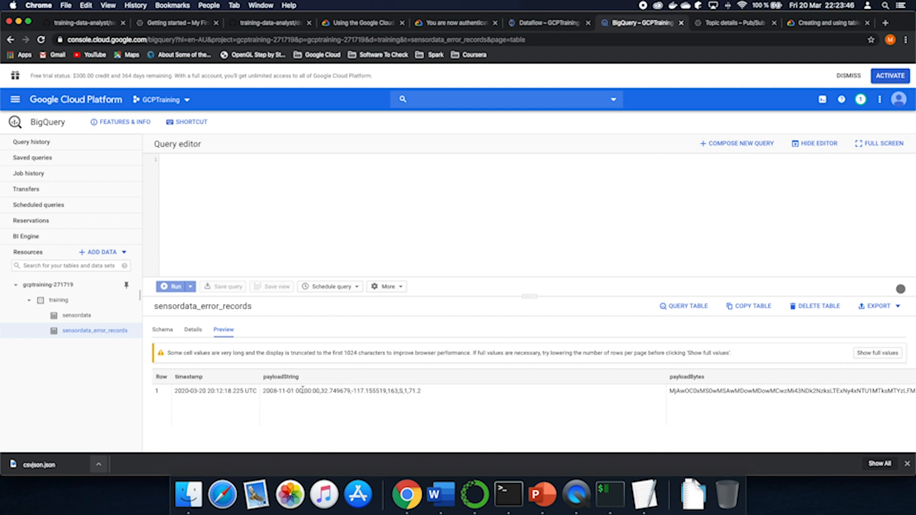
{"action": "scroll", "coordinate": [360, 410], "scroll_direction": "right", "scroll_amount": 10}
{"action": "scroll", "coordinate": [361, 411], "scroll_direction": "down", "scroll_amount": 3}
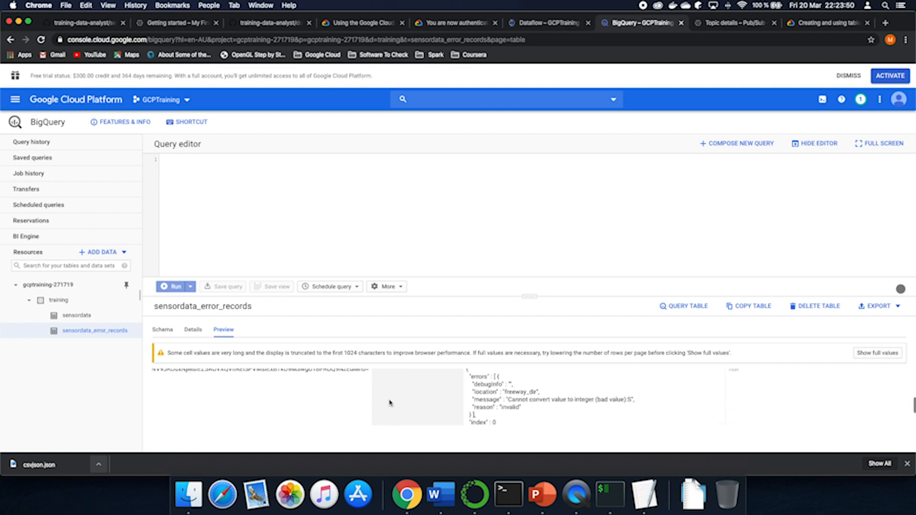
{"action": "left_click_drag", "start_coordinate": [506, 381], "coordinate": [629, 387]}
{"action": "left_click", "coordinate": [629, 387]}
{"action": "double_click", "coordinate": [630, 387]}
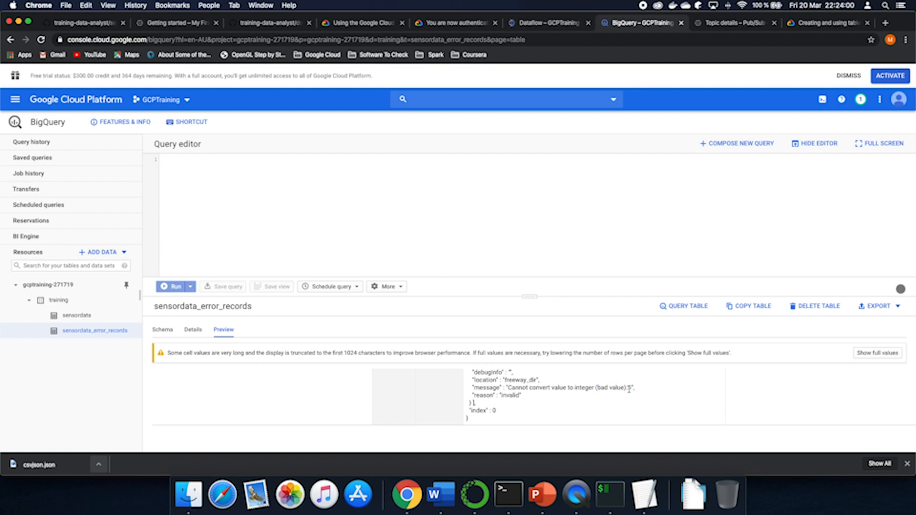
Review the sensordata table's schema and delete the table, confirming with its name
{"action": "left_click", "coordinate": [72, 315]}
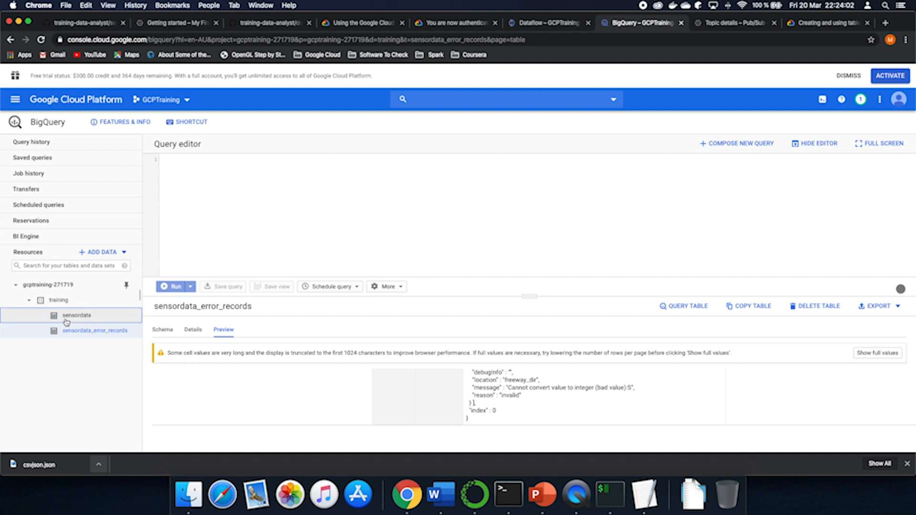
{"action": "left_click", "coordinate": [162, 330]}
{"action": "scroll", "coordinate": [177, 427], "scroll_direction": "down", "scroll_amount": 2}
{"action": "scroll", "coordinate": [177, 427], "scroll_direction": "up", "scroll_amount": 2}
{"action": "left_click", "coordinate": [815, 306]}
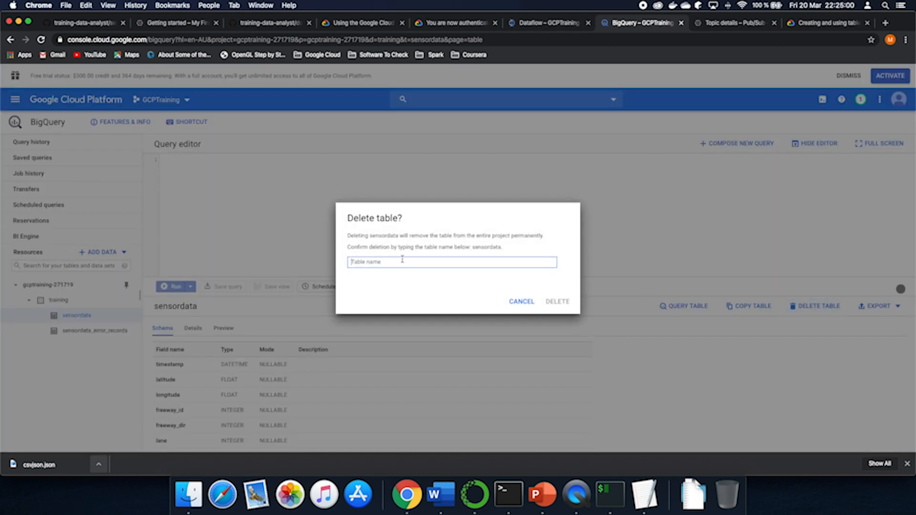
{"action": "type", "text": "sensordata"}
{"action": "left_click", "coordinate": [557, 302]}
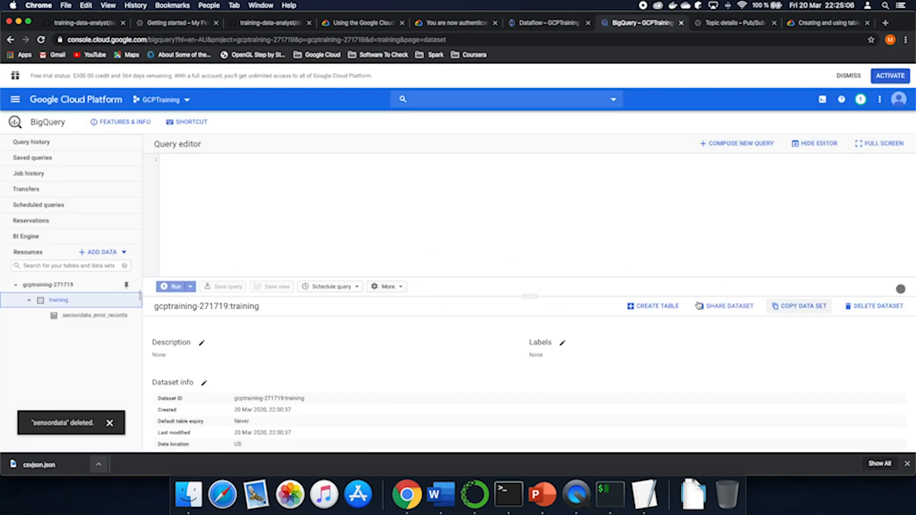
Start a new empty table named sensordata in the training dataset with a timestamp field of type DATETIME
{"action": "left_click", "coordinate": [652, 307]}
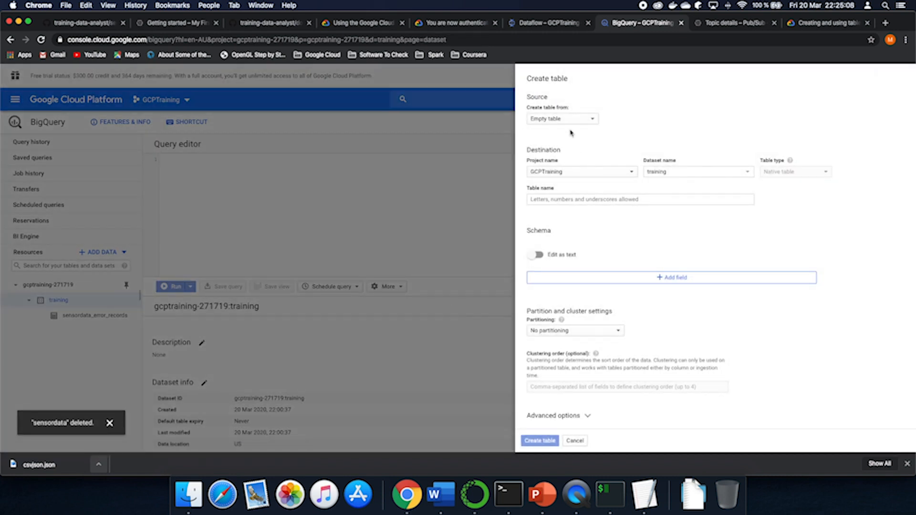
{"action": "left_click", "coordinate": [622, 198]}
{"action": "type", "text": "sensordata"}
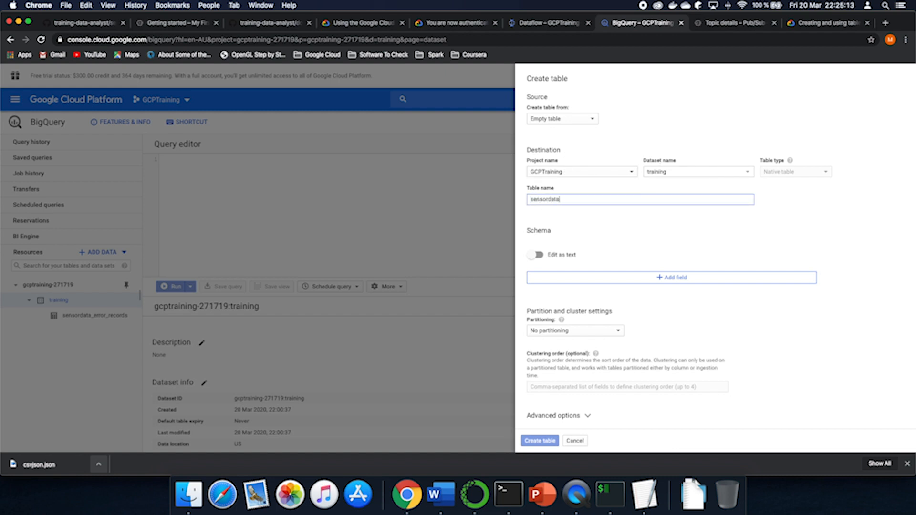
{"action": "left_click", "coordinate": [589, 279]}
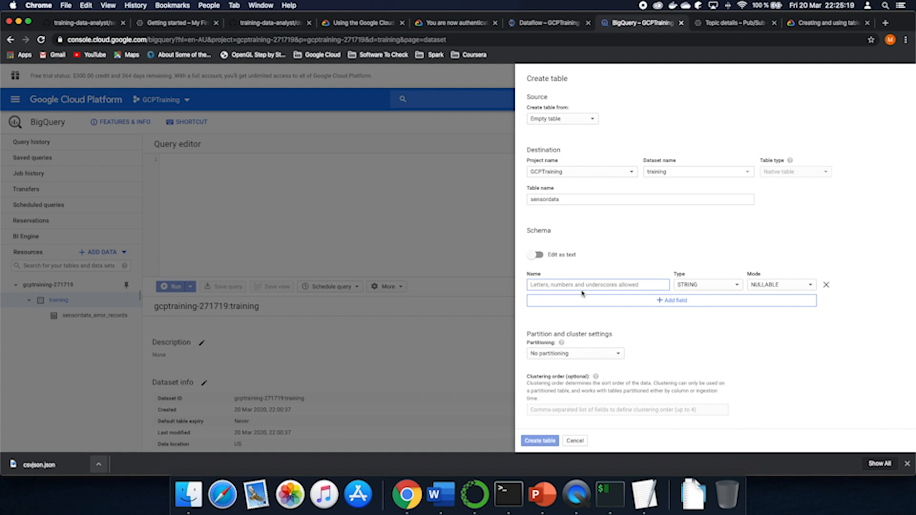
{"action": "type", "text": "timestamp"}
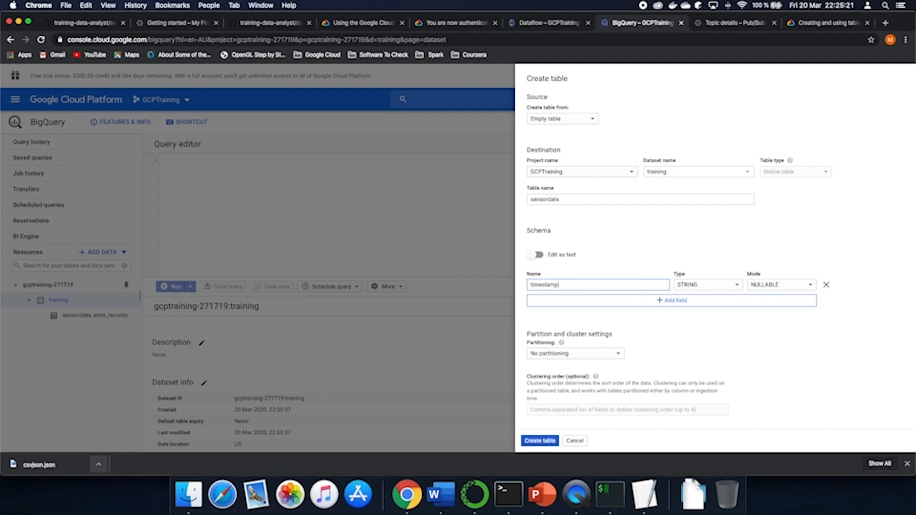
{"action": "left_click", "coordinate": [687, 284]}
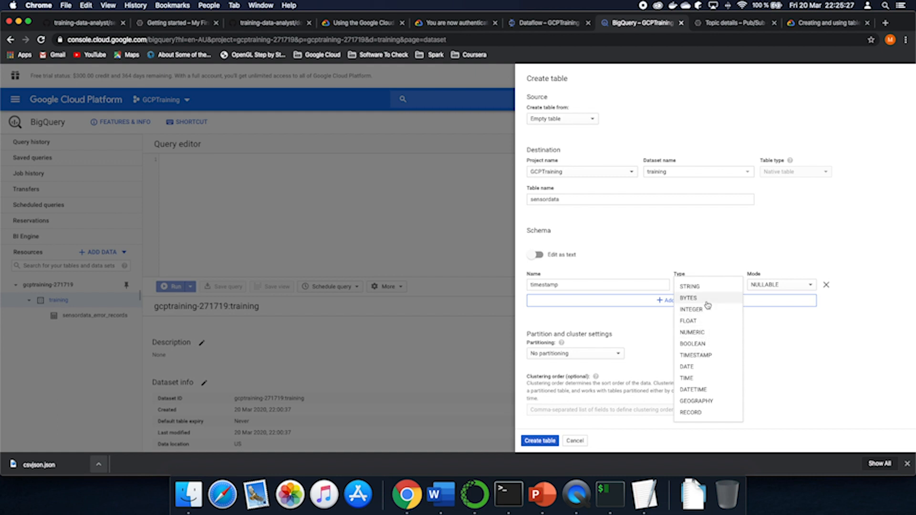
{"action": "left_click", "coordinate": [693, 389]}
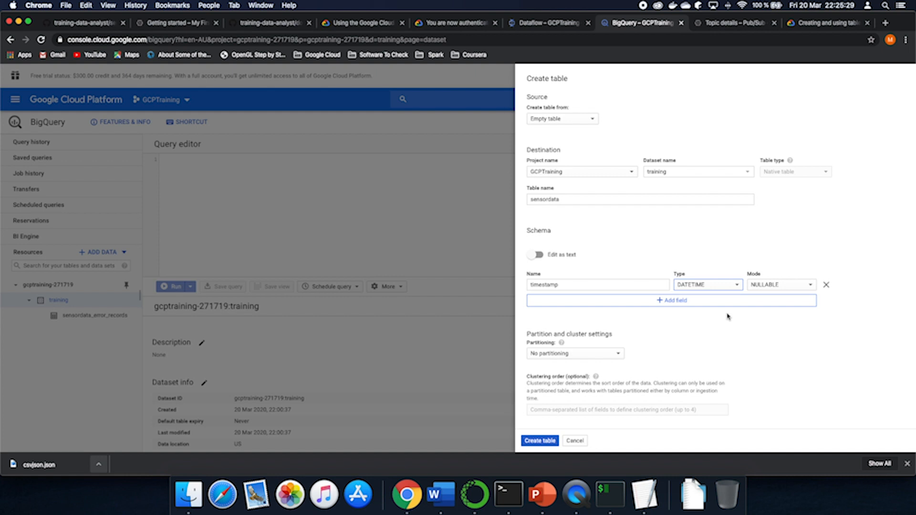
Narrow the browser window to reveal csvjson.json beside it and add a latitude field of type FLOAT
{"action": "left_click", "coordinate": [619, 301]}
{"action": "key", "text": "ctrl+Up"}
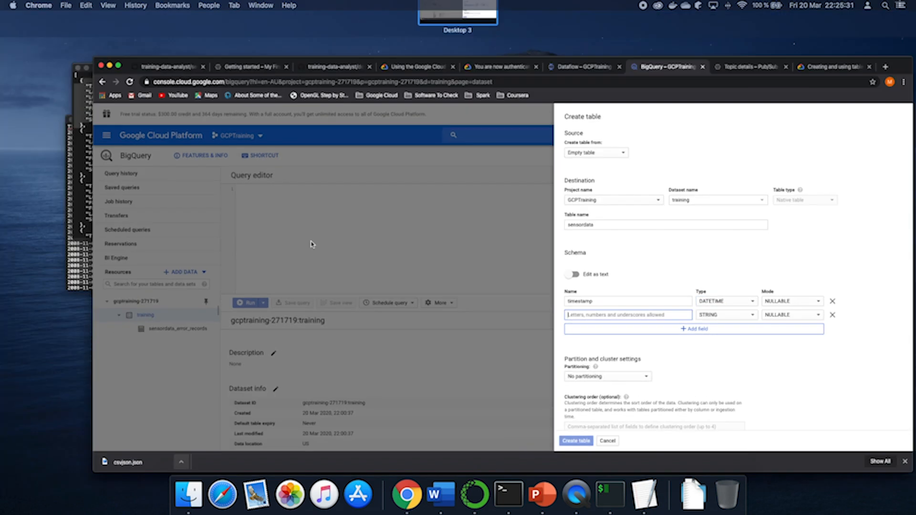
{"action": "left_click", "coordinate": [403, 268]}
{"action": "left_click_drag", "start_coordinate": [2, 157], "coordinate": [296, 172]}
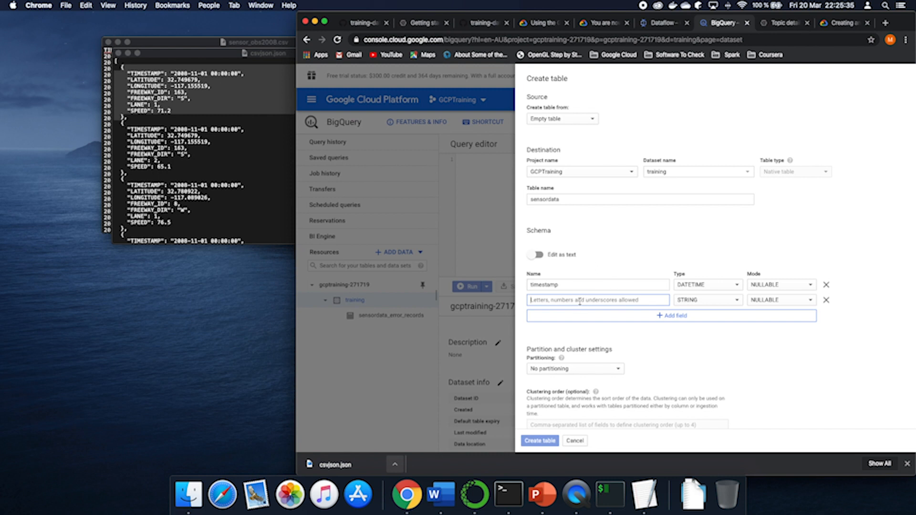
{"action": "type", "text": "latitude"}
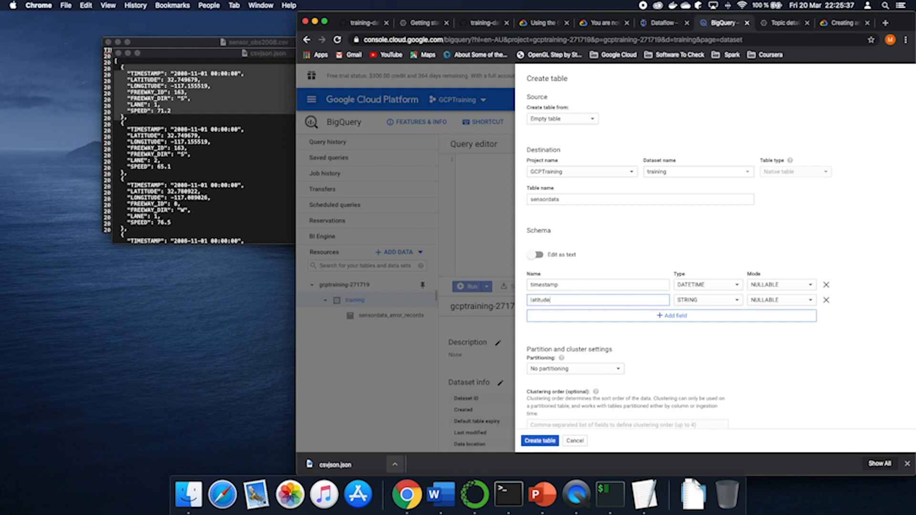
{"action": "left_click", "coordinate": [699, 300]}
{"action": "left_click", "coordinate": [694, 335]}
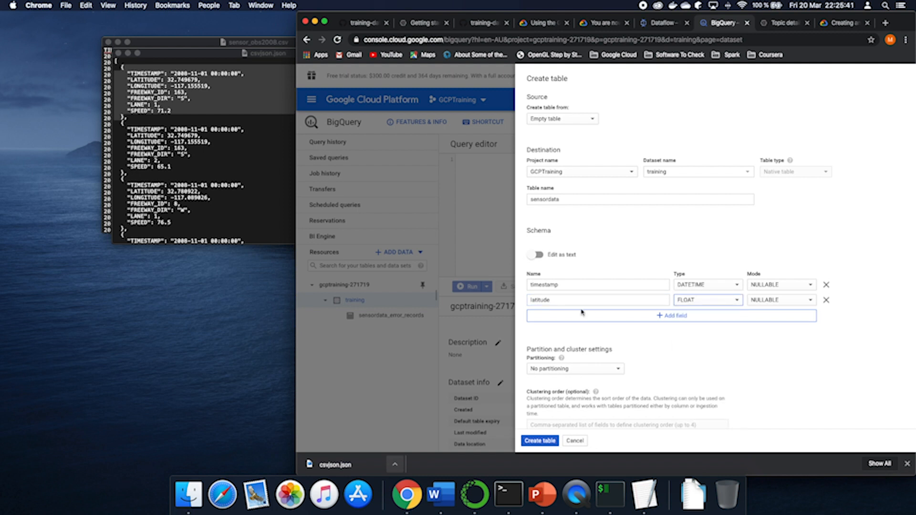
Add a longitude field of type FLOAT to the new table's schema
{"action": "left_click", "coordinate": [586, 315]}
{"action": "type", "text": "lon"}
{"action": "type", "text": "gitud"}
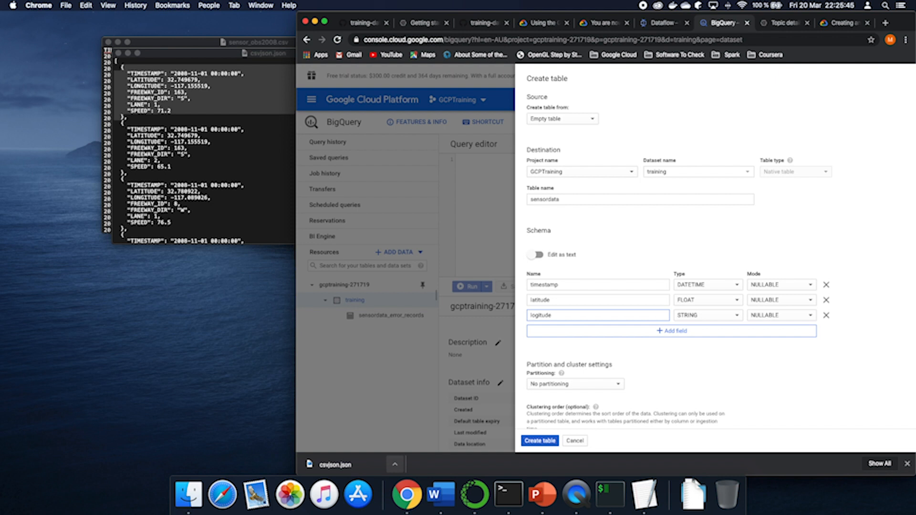
{"action": "type", "text": "e"}
{"action": "left_click", "coordinate": [538, 316]}
{"action": "type", "text": "n"}
{"action": "left_click", "coordinate": [692, 316]}
{"action": "left_click", "coordinate": [687, 350]}
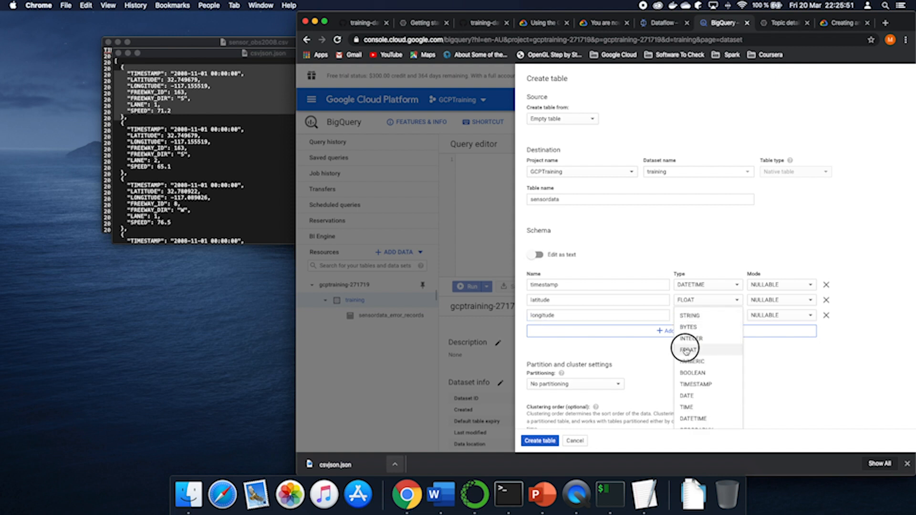
Add a freeway_id field of type INTEGER and a freeway_dir field of type STRING to the schema
{"action": "left_click", "coordinate": [574, 335]}
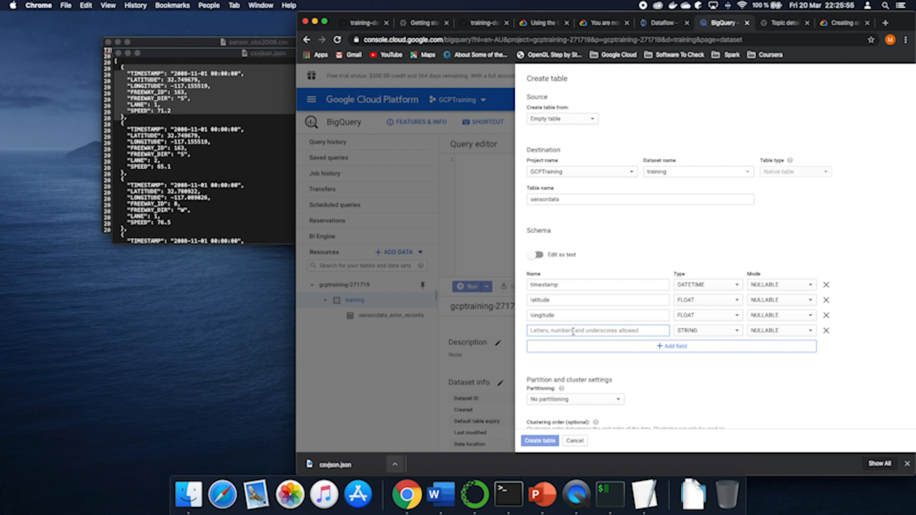
{"action": "type", "text": "freeway_id"}
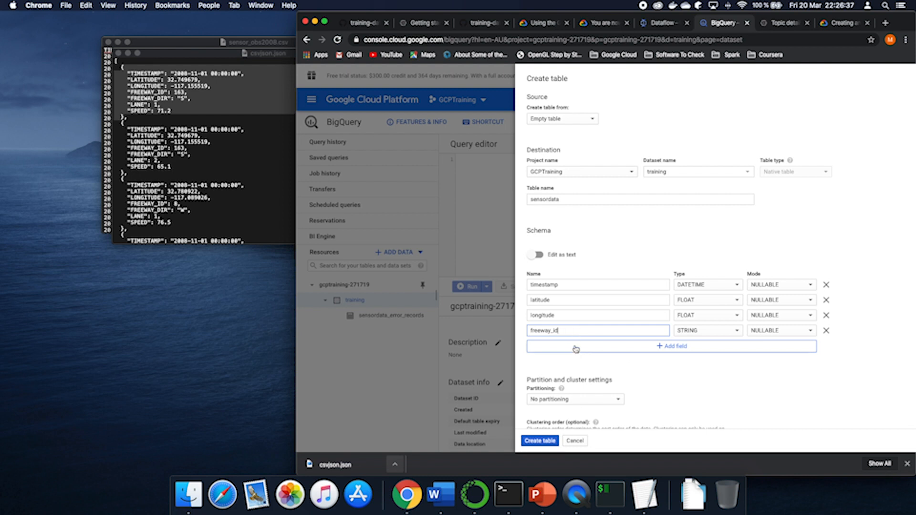
{"action": "left_click", "coordinate": [693, 332]}
{"action": "left_click", "coordinate": [689, 356]}
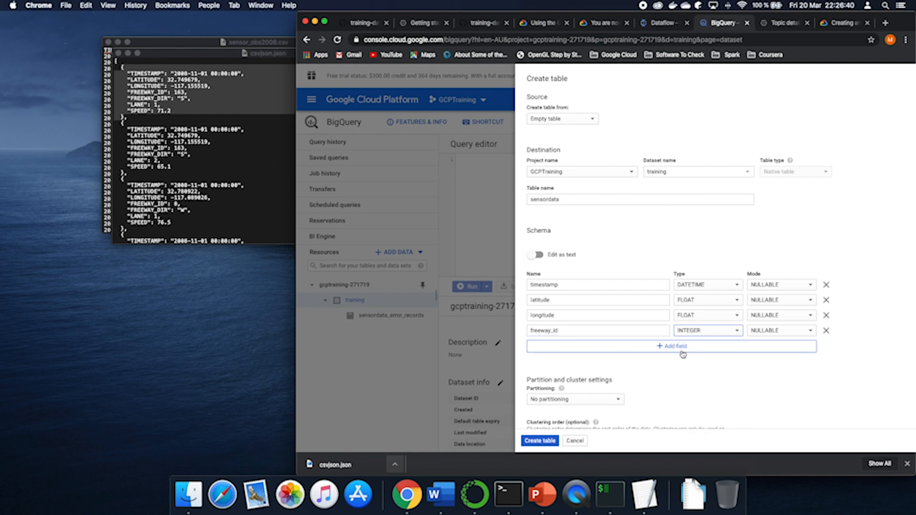
{"action": "left_click", "coordinate": [588, 350]}
{"action": "type", "text": "freeway_dir"}
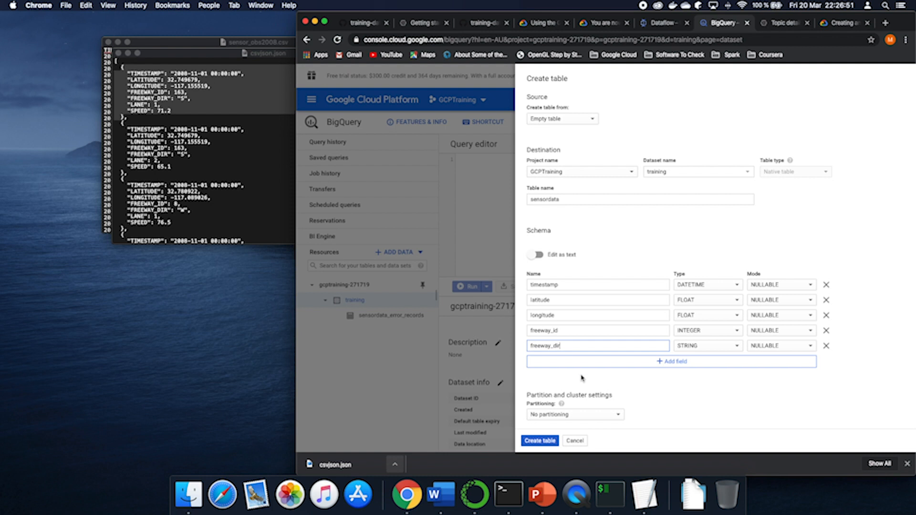
Add a lane field of type INTEGER and a speed field of type FLOAT to the schema
{"action": "left_click", "coordinate": [600, 363]}
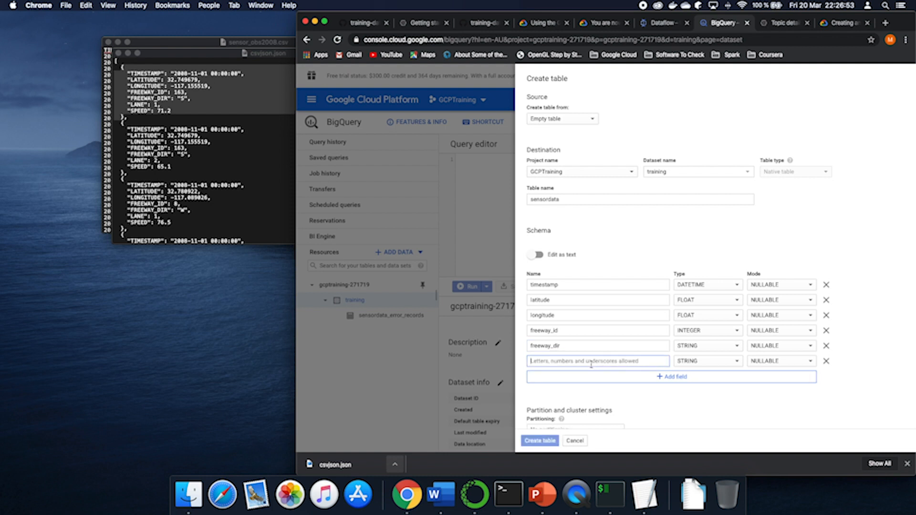
{"action": "type", "text": "lane"}
{"action": "left_click", "coordinate": [705, 361]}
{"action": "left_click", "coordinate": [700, 380]}
{"action": "left_click", "coordinate": [602, 378]}
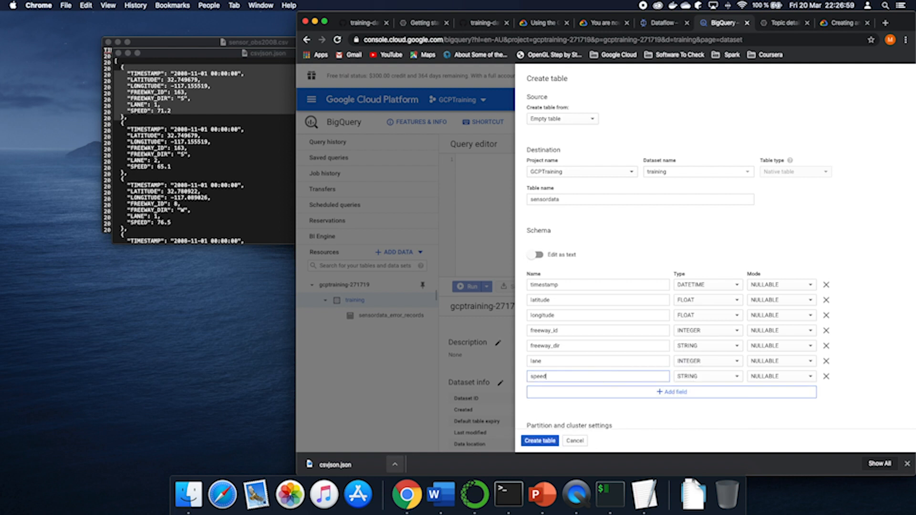
{"action": "left_click", "coordinate": [695, 377]}
{"action": "left_click", "coordinate": [694, 411]}
Check the defined schema fields and create the sensordata table without partitioning
{"action": "scroll", "coordinate": [595, 282], "scroll_direction": "down", "scroll_amount": 5}
{"action": "scroll", "coordinate": [559, 326], "scroll_direction": "up", "scroll_amount": 4}
{"action": "scroll", "coordinate": [560, 326], "scroll_direction": "up", "scroll_amount": 1}
{"action": "scroll", "coordinate": [601, 278], "scroll_direction": "down", "scroll_amount": 6}
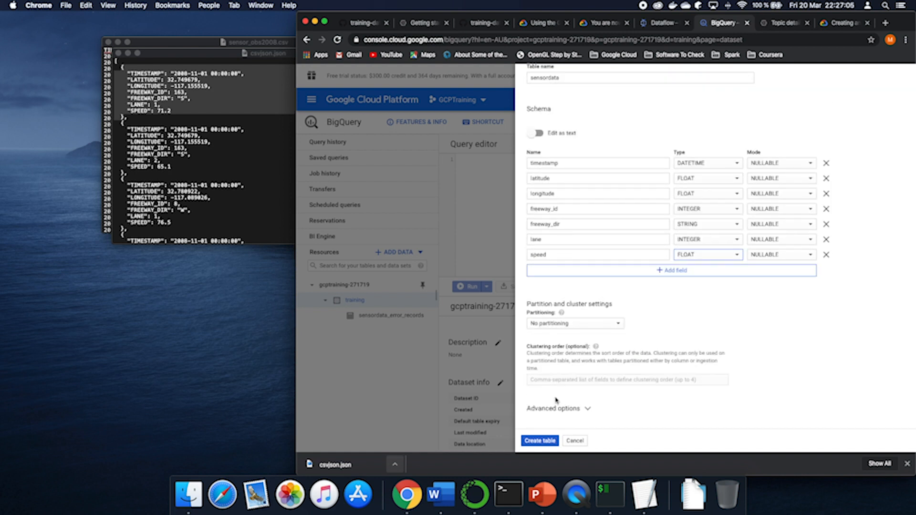
{"action": "left_click", "coordinate": [539, 440]}
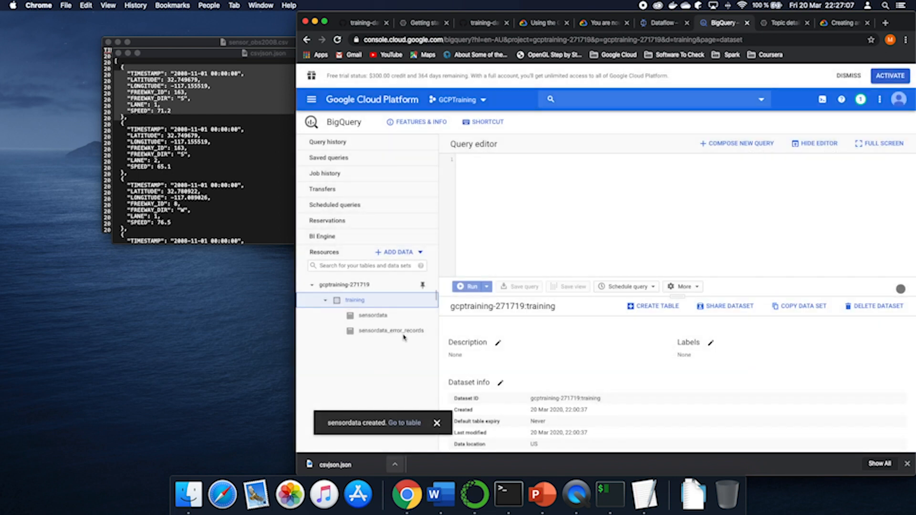
Copy the first JSON sensor record from csvjson.json
{"action": "mouse_move", "coordinate": [115, 67]}
{"action": "left_mouse_down"}
{"action": "mouse_move", "coordinate": [128, 116]}
{"action": "mouse_move", "coordinate": [120, 68]}
{"action": "left_mouse_up"}
{"action": "key", "text": "super+c"}
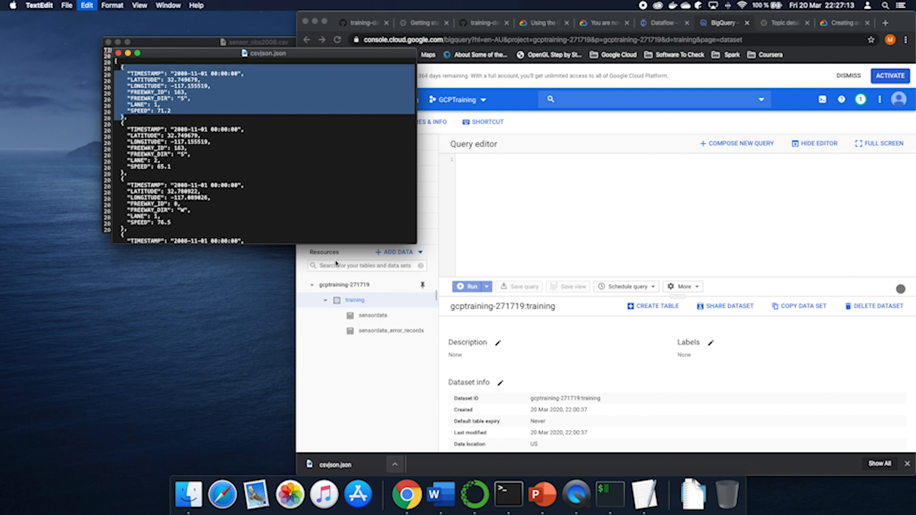
Publish the copied JSON sensor record as a message to the sensordata Pub/Sub topic
{"action": "left_click", "coordinate": [302, 341]}
{"action": "left_click_drag", "start_coordinate": [296, 338], "coordinate": [6, 303]}
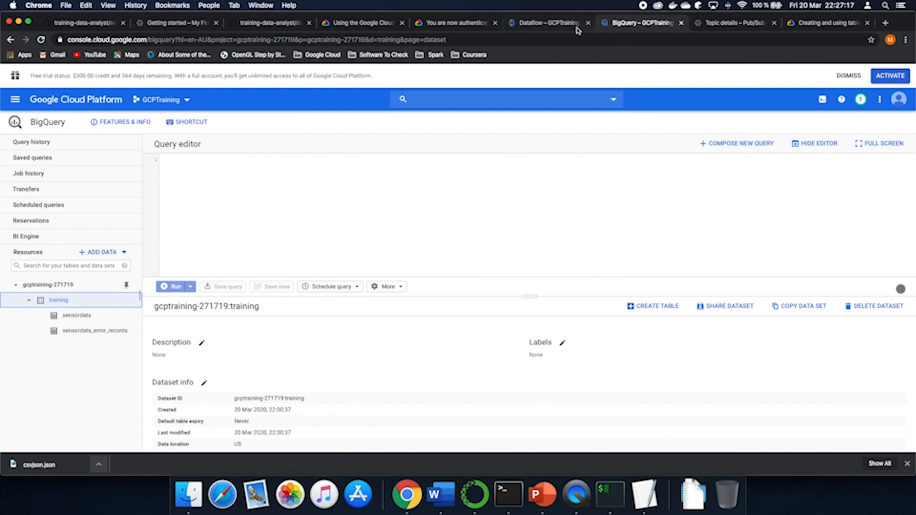
{"action": "left_click", "coordinate": [737, 23]}
{"action": "left_click", "coordinate": [257, 123]}
{"action": "left_click", "coordinate": [590, 170]}
{"action": "key", "text": "super+v"}
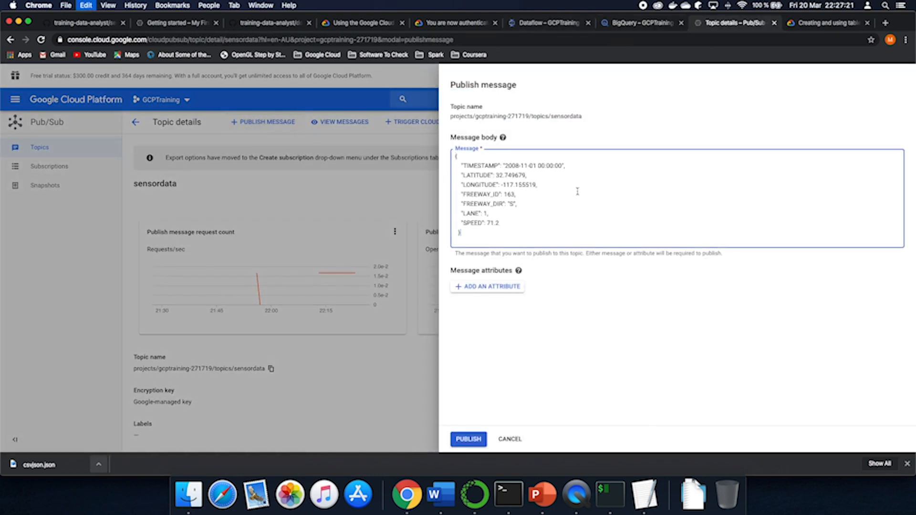
{"action": "left_click", "coordinate": [467, 439]}
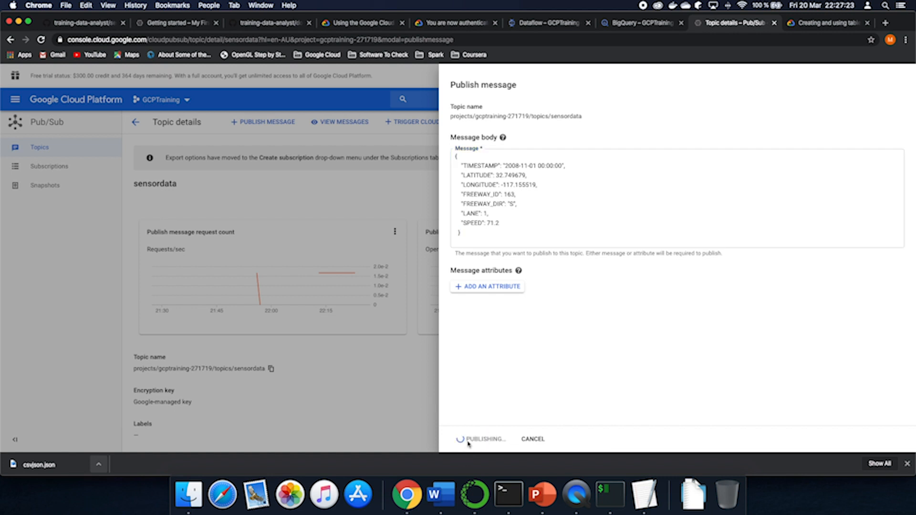
Examine the input and output collections of the WriteSuccessfulRecords step in the Dataflow job graph
{"action": "left_click", "coordinate": [527, 25]}
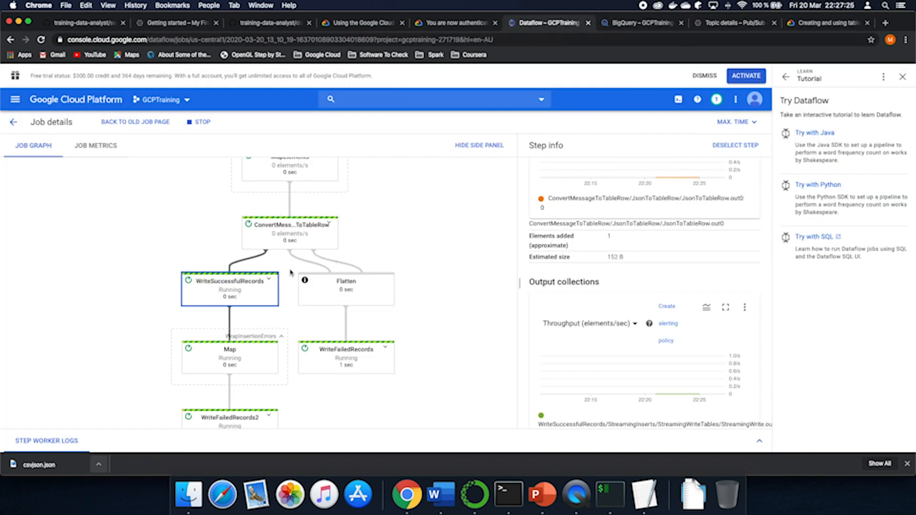
{"action": "scroll", "coordinate": [559, 308], "scroll_direction": "down", "scroll_amount": 2}
{"action": "scroll", "coordinate": [560, 308], "scroll_direction": "up", "scroll_amount": 5}
{"action": "scroll", "coordinate": [376, 260], "scroll_direction": "up", "scroll_amount": 2}
{"action": "scroll", "coordinate": [376, 260], "scroll_direction": "down", "scroll_amount": 3}
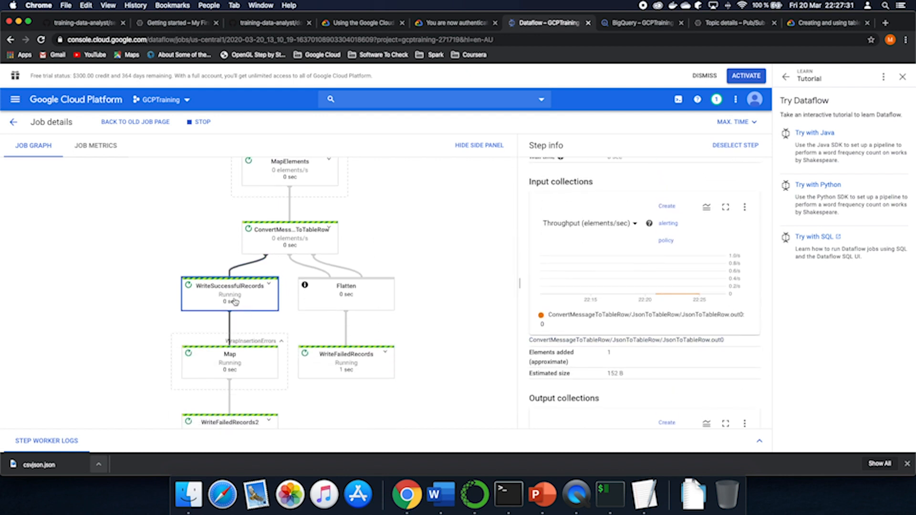
{"action": "left_click_drag", "start_coordinate": [530, 352], "coordinate": [574, 362]}
{"action": "left_click", "coordinate": [597, 357]}
Collapse the WrapInsertionErrors group and check the elements added to the WriteFailedRecords2 step
{"action": "left_click", "coordinate": [232, 370]}
{"action": "scroll", "coordinate": [244, 359], "scroll_direction": "down", "scroll_amount": 2}
{"action": "left_click", "coordinate": [280, 312]}
{"action": "left_click", "coordinate": [214, 395]}
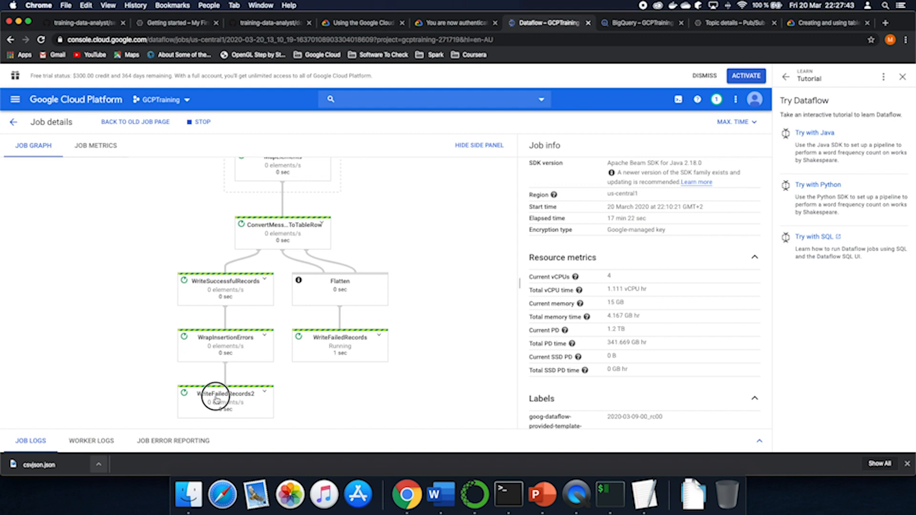
{"action": "left_click_drag", "start_coordinate": [542, 395], "coordinate": [620, 401]}
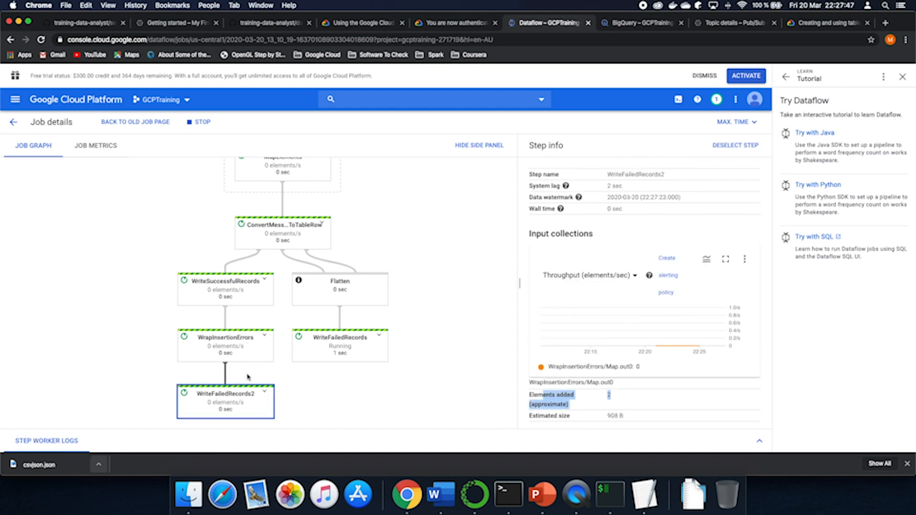
{"action": "left_click", "coordinate": [535, 406]}
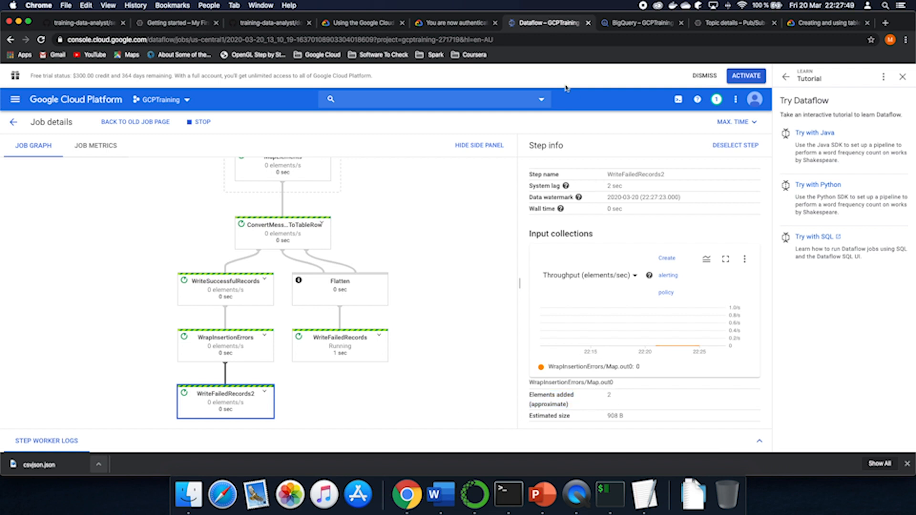
Compare the row counts and streaming buffer statistics of the sensordata and sensordata_error_records tables in BigQuery
{"action": "left_click", "coordinate": [625, 27]}
{"action": "left_click", "coordinate": [78, 330]}
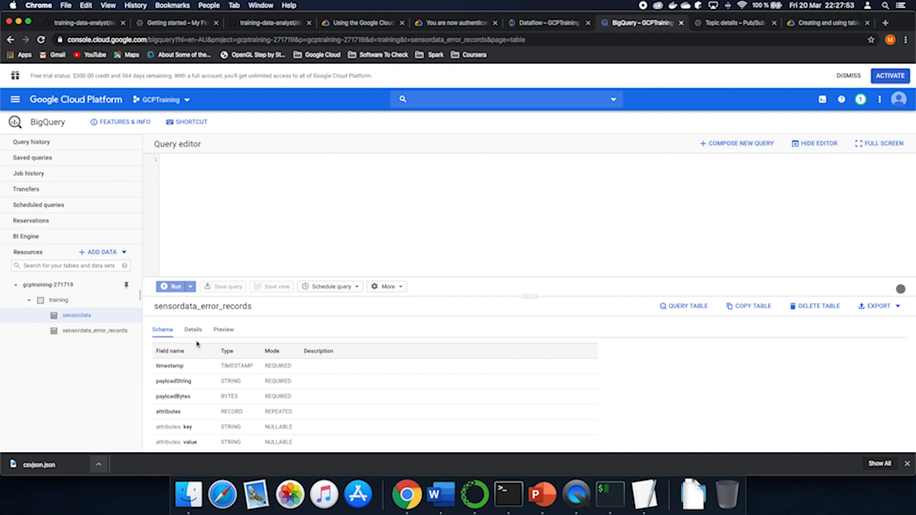
{"action": "left_click", "coordinate": [192, 329]}
{"action": "scroll", "coordinate": [247, 434], "scroll_direction": "down", "scroll_amount": 4}
{"action": "scroll", "coordinate": [246, 435], "scroll_direction": "down", "scroll_amount": 2}
{"action": "left_click", "coordinate": [77, 316]}
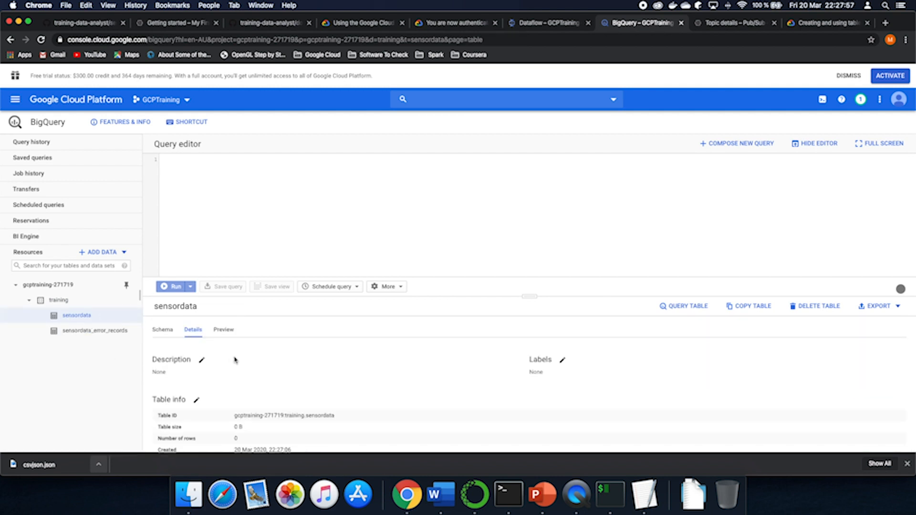
{"action": "scroll", "coordinate": [234, 361], "scroll_direction": "down", "scroll_amount": 2}
{"action": "left_click", "coordinate": [95, 331]}
{"action": "scroll", "coordinate": [286, 404], "scroll_direction": "down", "scroll_amount": 2}
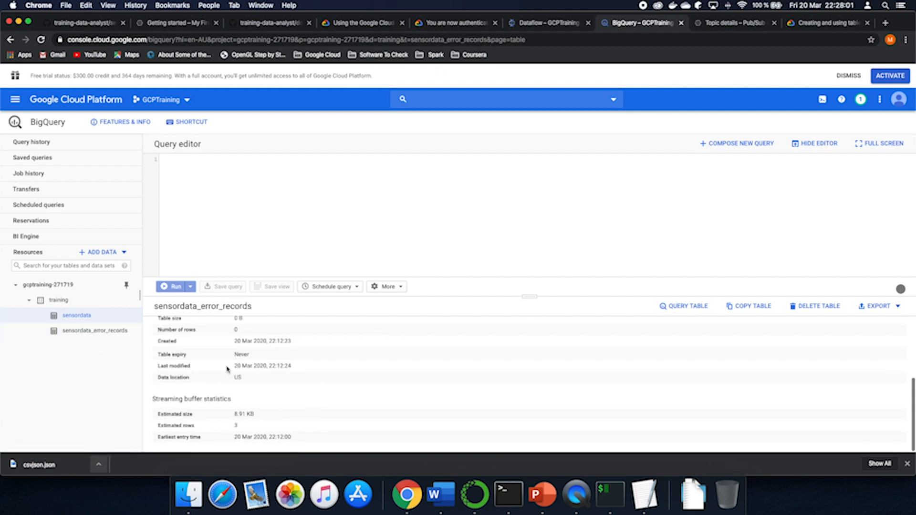
Preview the sensordata_error_records rows and read across their payload and error columns
{"action": "scroll", "coordinate": [224, 372], "scroll_direction": "up", "scroll_amount": 4}
{"action": "left_click", "coordinate": [222, 329]}
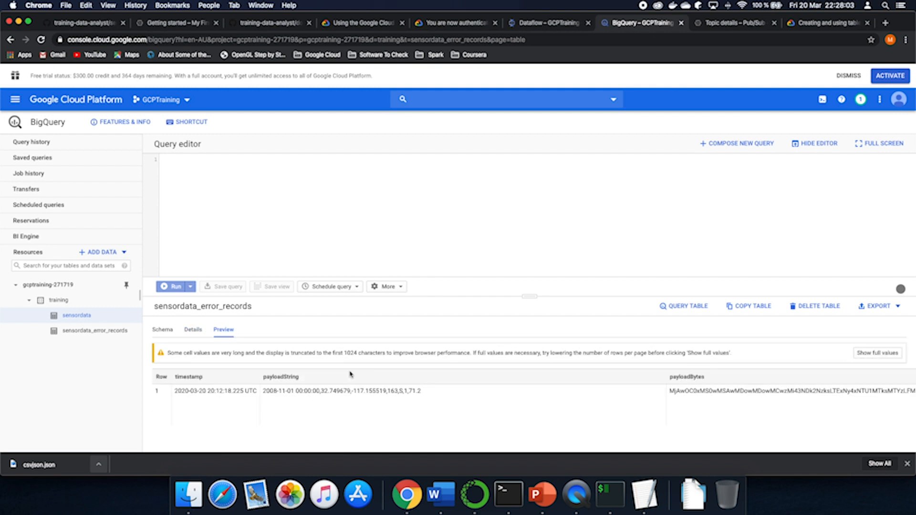
{"action": "scroll", "coordinate": [375, 399], "scroll_direction": "right", "scroll_amount": 10}
{"action": "scroll", "coordinate": [375, 401], "scroll_direction": "right", "scroll_amount": 8}
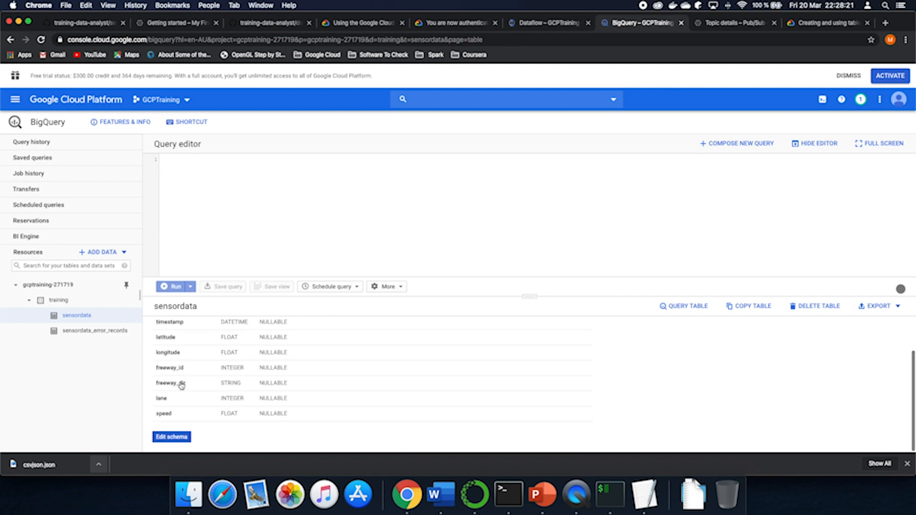
Check the type of the freeway_dir field in the sensordata schema
{"action": "left_click_drag", "start_coordinate": [179, 384], "coordinate": [282, 384]}
{"action": "left_click", "coordinate": [244, 386]}
{"action": "left_click", "coordinate": [234, 385]}
Read the FREEWAY_DIR value and error message of the failed JSON record in sensordata_error_records, and preview sensordata for loaded rows
{"action": "left_click", "coordinate": [95, 331]}
{"action": "scroll", "coordinate": [250, 380], "scroll_direction": "down", "scroll_amount": 2}
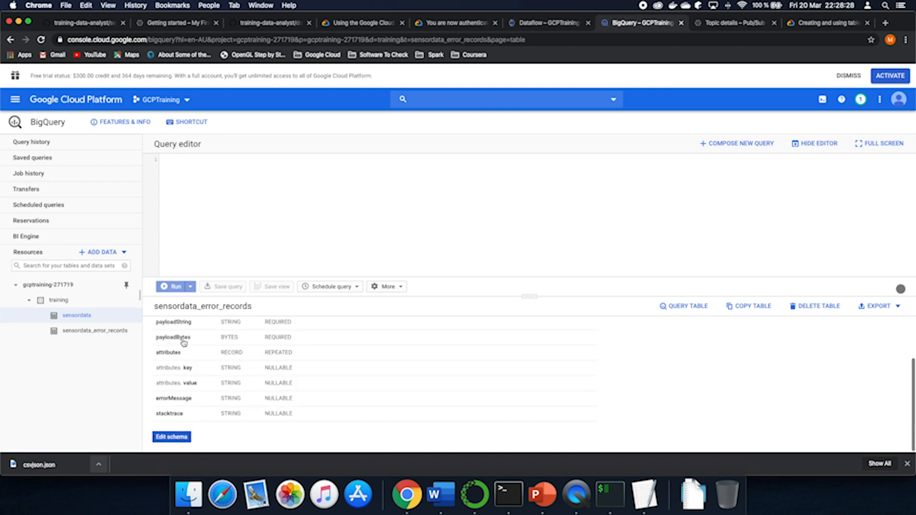
{"action": "scroll", "coordinate": [205, 377], "scroll_direction": "up", "scroll_amount": 2}
{"action": "left_click", "coordinate": [224, 330]}
{"action": "scroll", "coordinate": [325, 423], "scroll_direction": "down", "scroll_amount": 3}
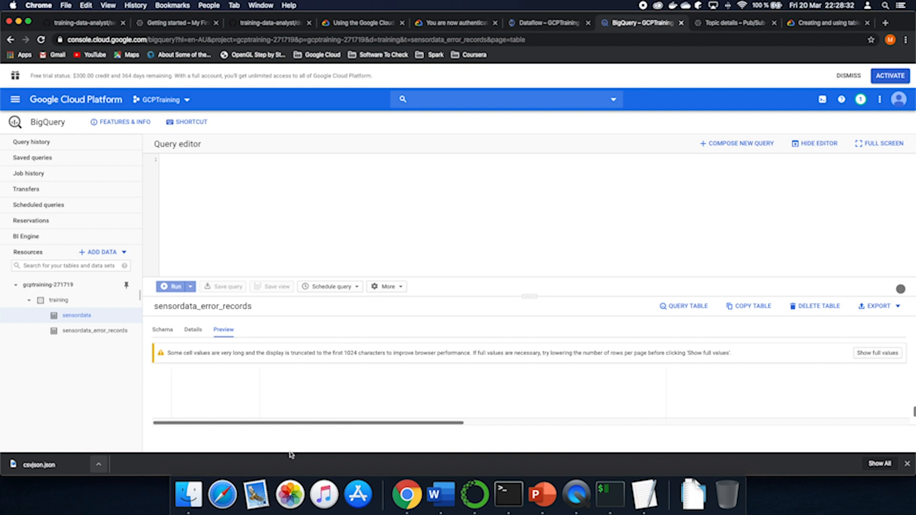
{"action": "scroll", "coordinate": [300, 427], "scroll_direction": "up", "scroll_amount": 2}
{"action": "scroll", "coordinate": [332, 405], "scroll_direction": "right", "scroll_amount": 5}
{"action": "left_click_drag", "start_coordinate": [361, 383], "coordinate": [402, 385]}
{"action": "scroll", "coordinate": [546, 403], "scroll_direction": "right", "scroll_amount": 10}
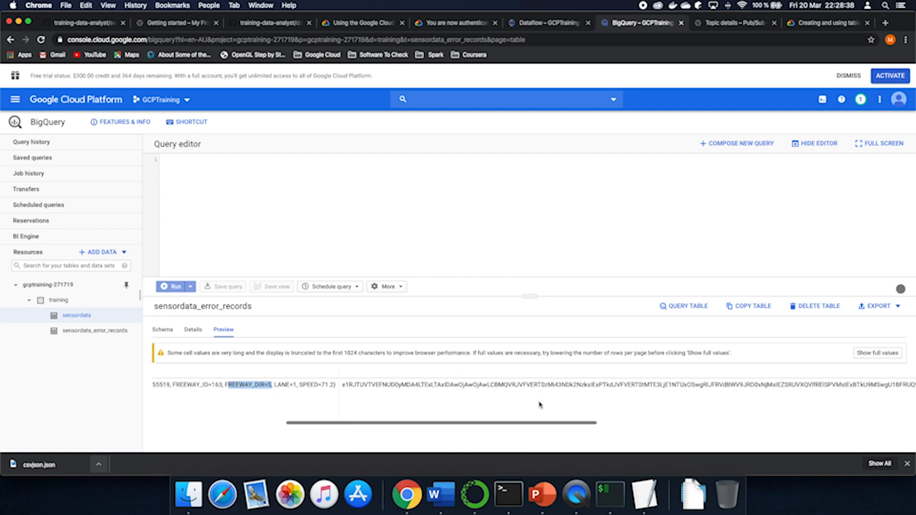
{"action": "scroll", "coordinate": [559, 403], "scroll_direction": "down", "scroll_amount": 3}
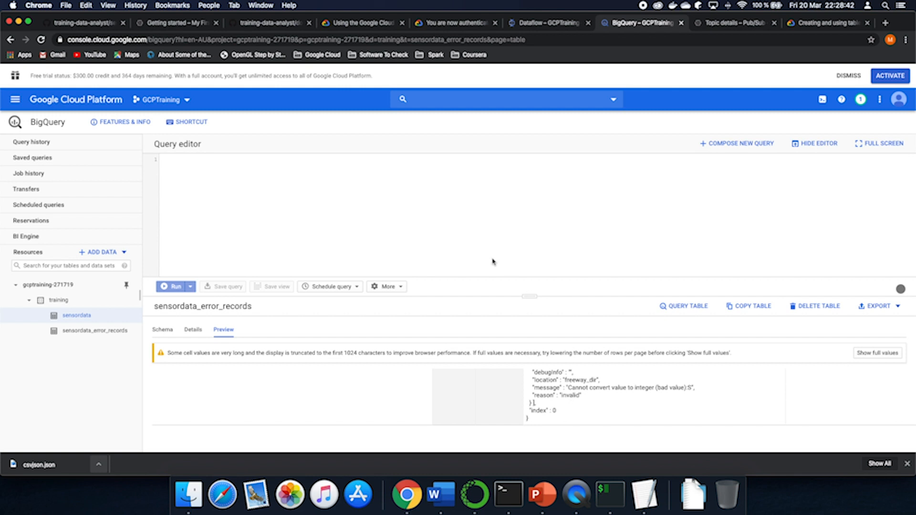
{"action": "left_click", "coordinate": [82, 317]}
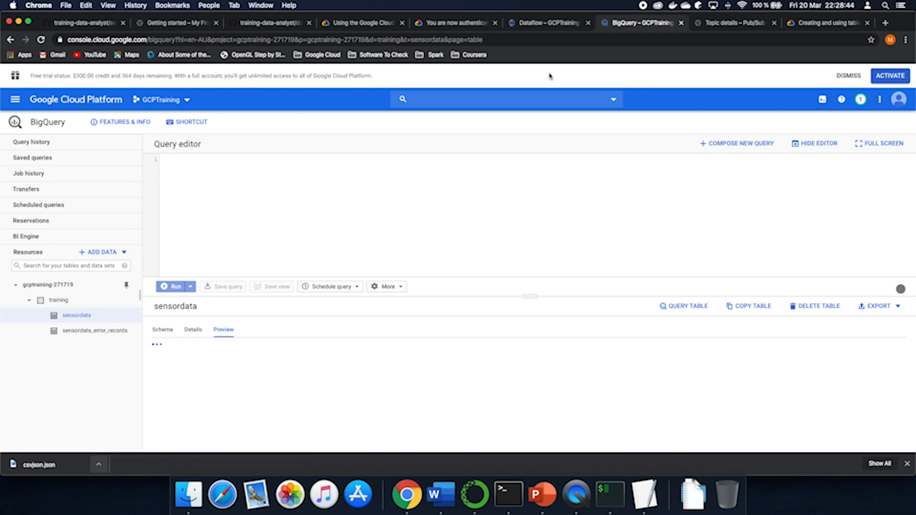
Review the Dataflow job graph from the Pub/Sub source down to the record-writing steps
{"action": "left_click", "coordinate": [537, 24]}
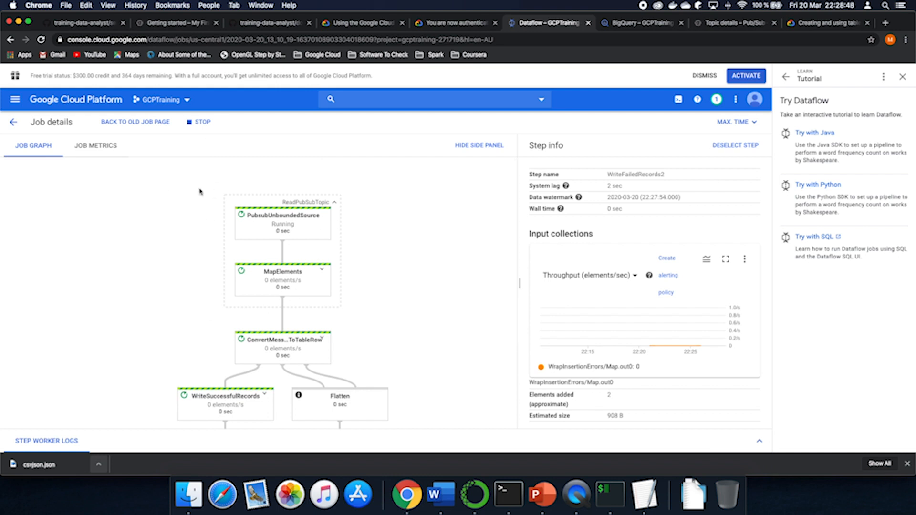
{"action": "scroll", "coordinate": [300, 289], "scroll_direction": "down", "scroll_amount": 3}
{"action": "scroll", "coordinate": [305, 292], "scroll_direction": "up", "scroll_amount": 3}
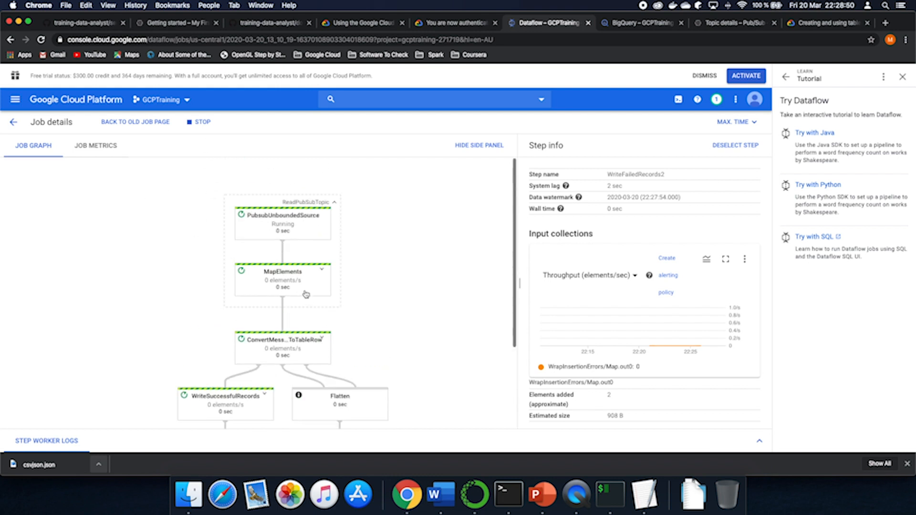
{"action": "scroll", "coordinate": [308, 290], "scroll_direction": "down", "scroll_amount": 3}
{"action": "scroll", "coordinate": [308, 289], "scroll_direction": "up", "scroll_amount": 3}
{"action": "scroll", "coordinate": [305, 286], "scroll_direction": "down", "scroll_amount": 2}
{"action": "scroll", "coordinate": [298, 229], "scroll_direction": "up", "scroll_amount": 1}
{"action": "scroll", "coordinate": [296, 223], "scroll_direction": "up", "scroll_amount": 2}
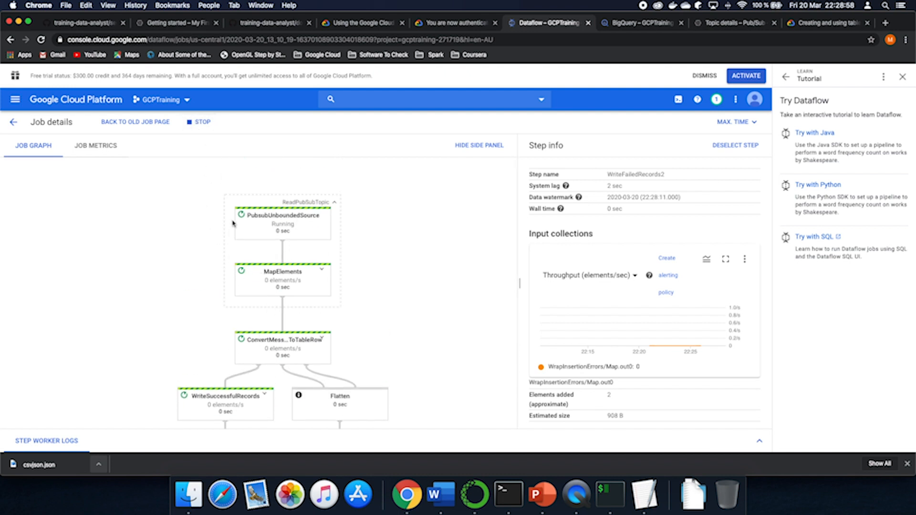
Stop the running Dataflow streaming job with the Cancel option
{"action": "left_click", "coordinate": [201, 125]}
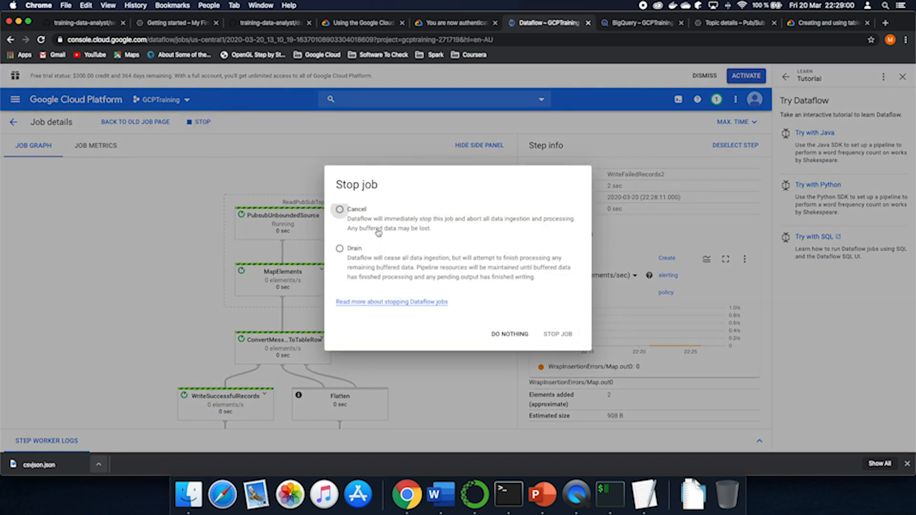
{"action": "left_click", "coordinate": [339, 210]}
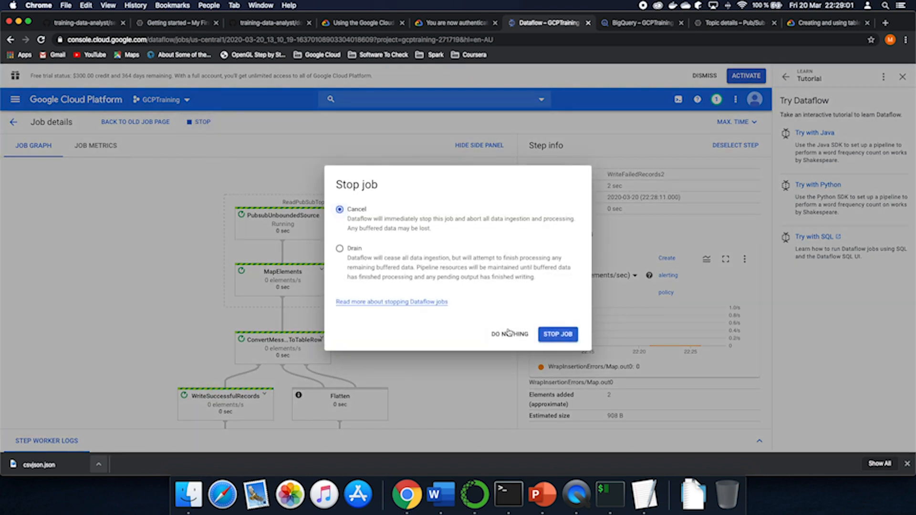
{"action": "left_click", "coordinate": [557, 334]}
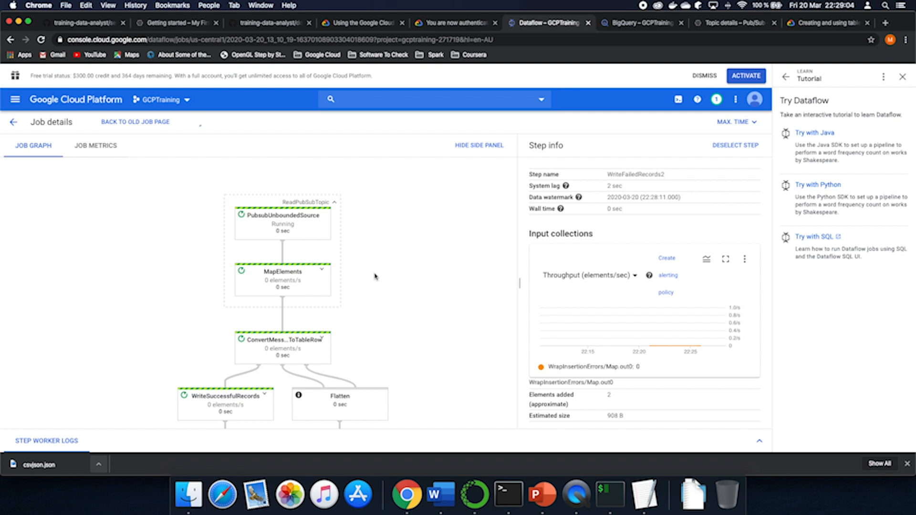
Start a new Dataflow job from the Cloud Pub/Sub Topic to BigQuery template, named movingsensordatatobigquery2
{"action": "left_click", "coordinate": [13, 122]}
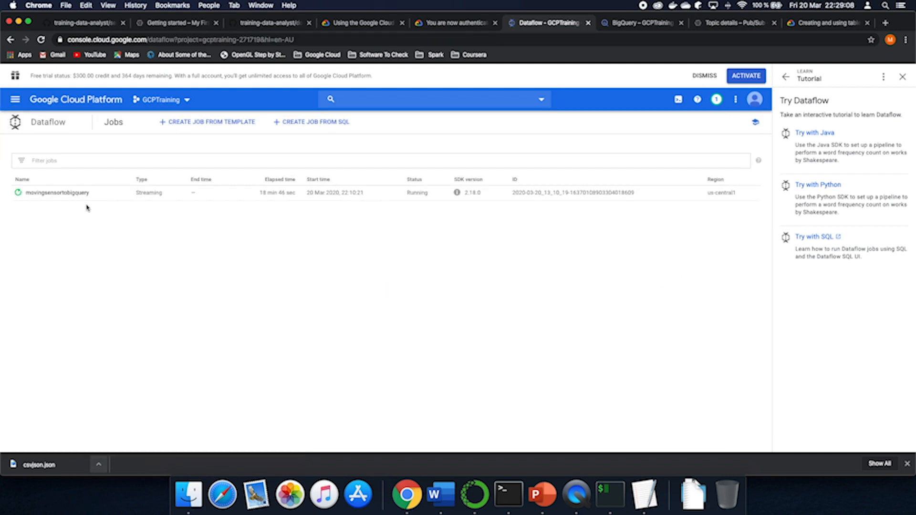
{"action": "left_click", "coordinate": [189, 123]}
{"action": "left_click", "coordinate": [67, 163]}
{"action": "type", "text": "movingsensordatatobigquery2"}
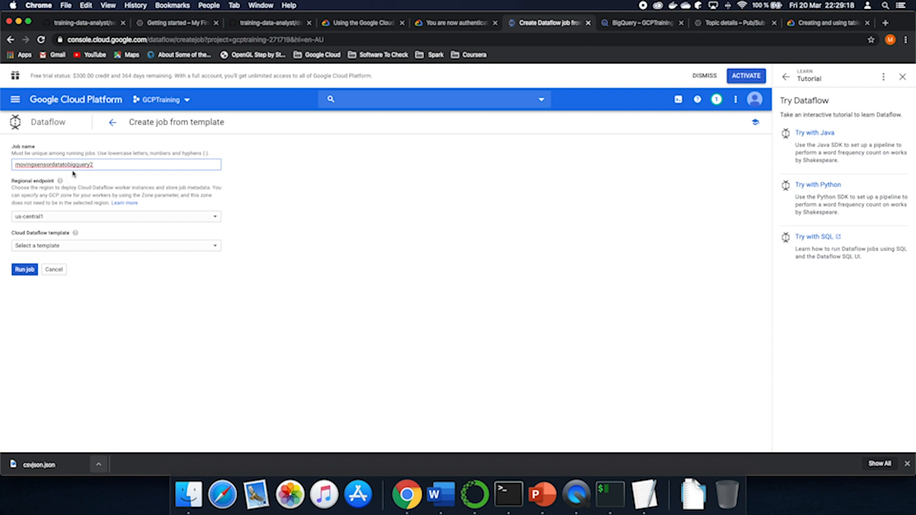
{"action": "left_click", "coordinate": [40, 244]}
{"action": "left_click", "coordinate": [52, 296]}
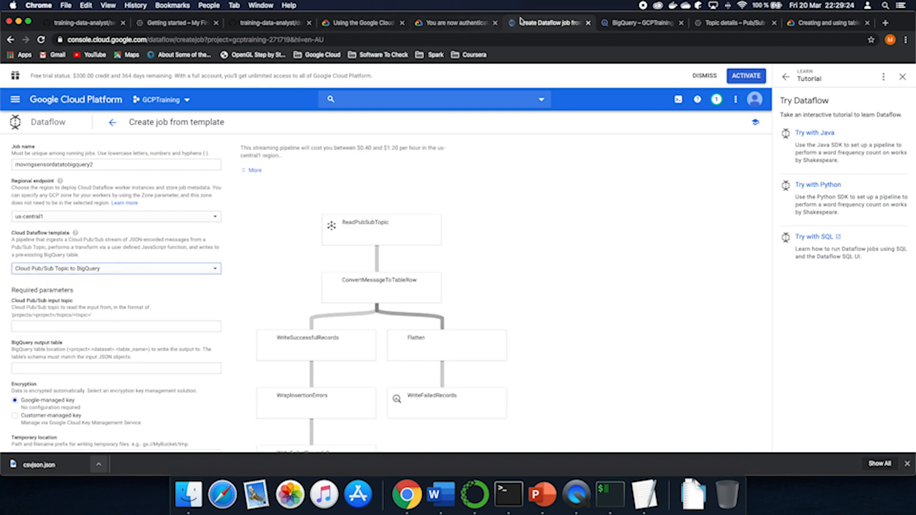
Copy the sensordata topic name from Pub/Sub and set the job's input topic to projects/gcptraining-271719/topics/sensordata
{"action": "left_click", "coordinate": [704, 26]}
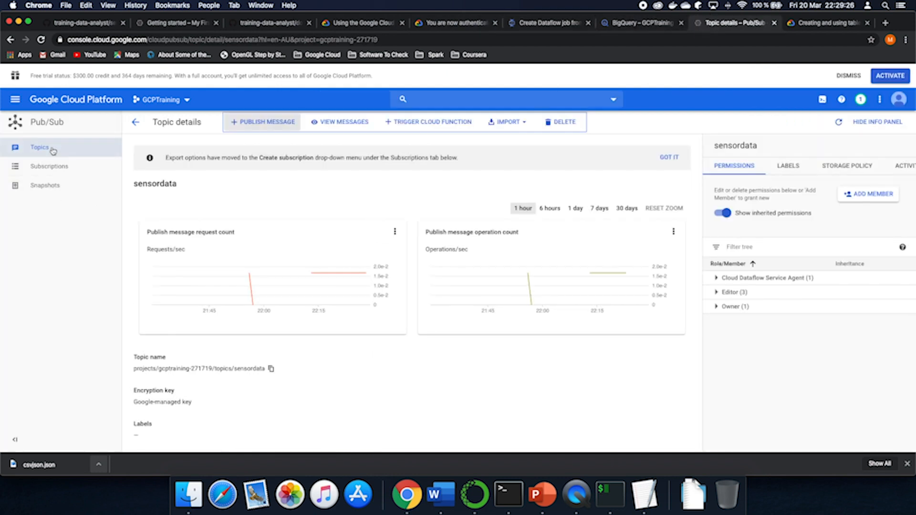
{"action": "left_click", "coordinate": [33, 147]}
{"action": "left_click", "coordinate": [473, 174]}
{"action": "left_click", "coordinate": [644, 23]}
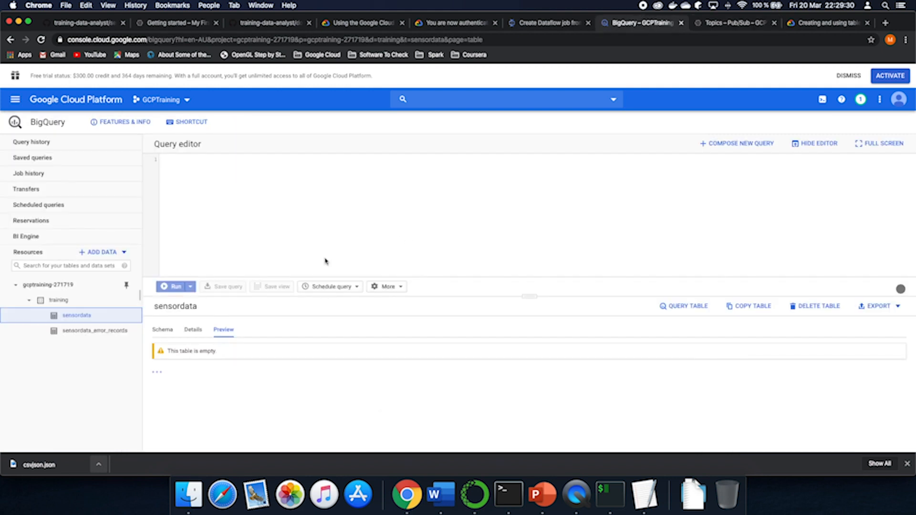
{"action": "left_click", "coordinate": [544, 23]}
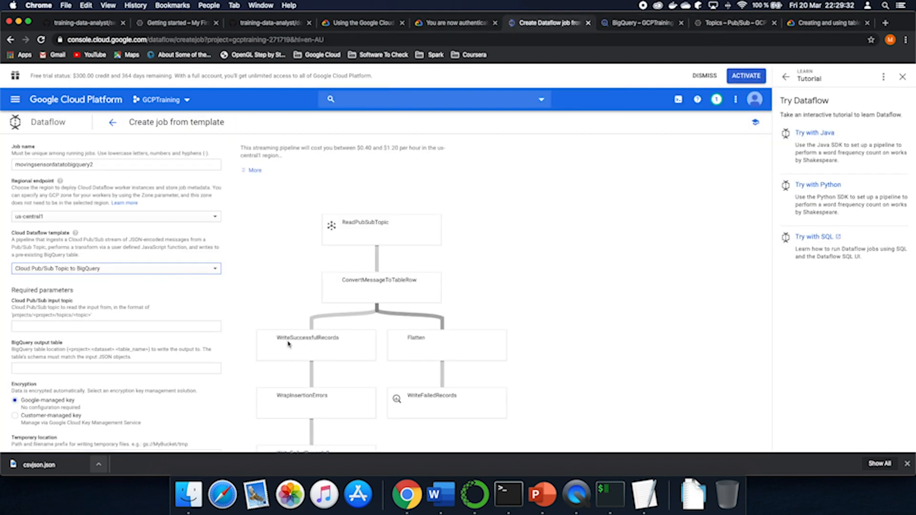
{"action": "left_click", "coordinate": [80, 324]}
{"action": "key", "text": "super+v"}
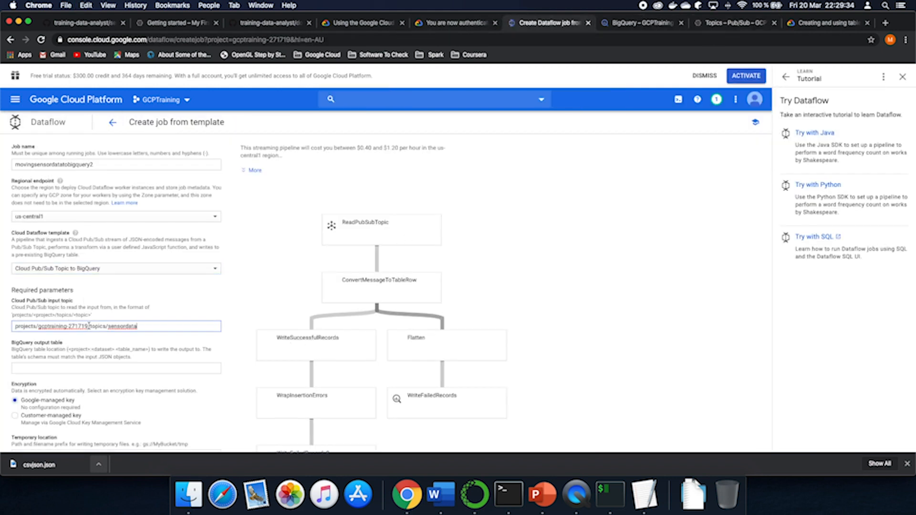
Copy the sensordata table ID from its BigQuery details and set the job's output table to gcptraining-271719:training.sensordata
{"action": "left_click", "coordinate": [80, 369]}
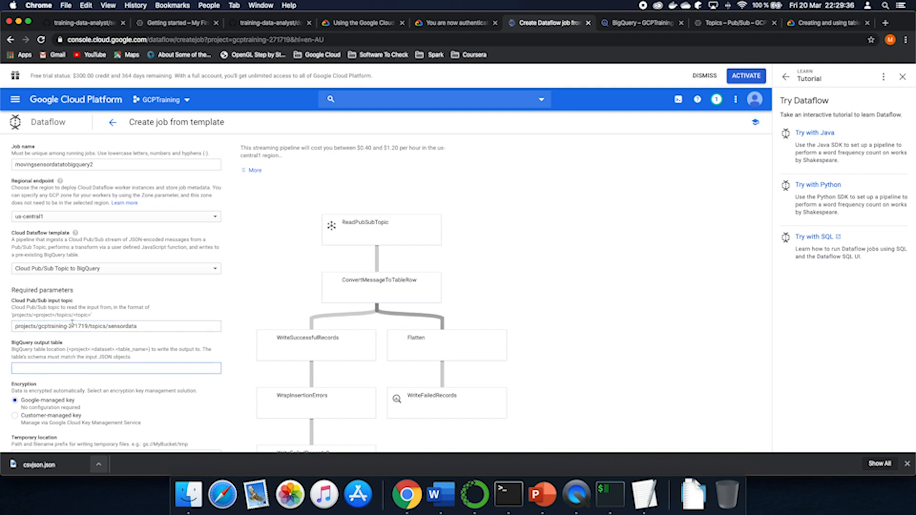
{"action": "left_click", "coordinate": [658, 22]}
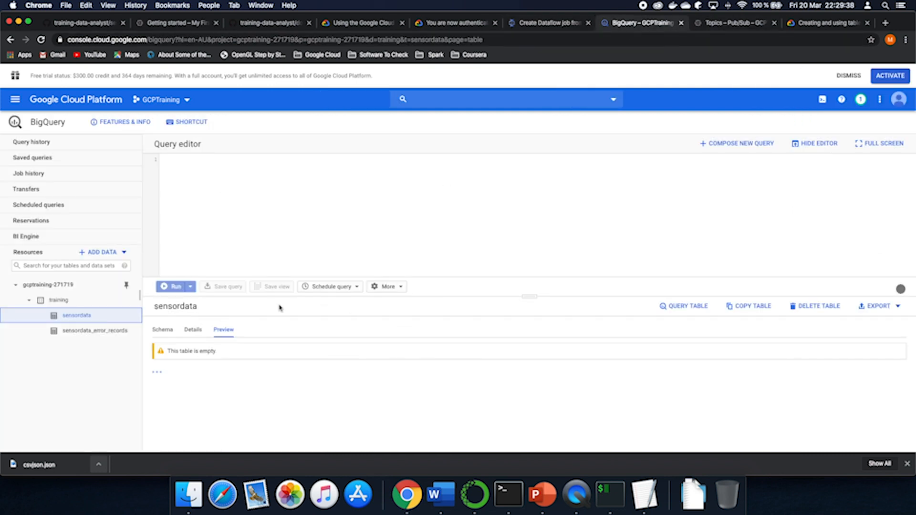
{"action": "left_click", "coordinate": [193, 329]}
{"action": "scroll", "coordinate": [246, 387], "scroll_direction": "down", "scroll_amount": 2}
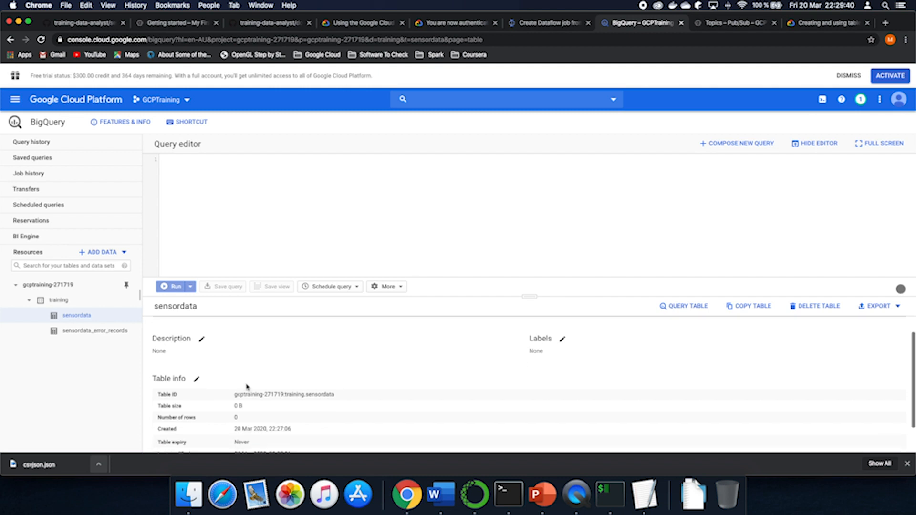
{"action": "left_click_drag", "start_coordinate": [236, 394], "coordinate": [338, 394]}
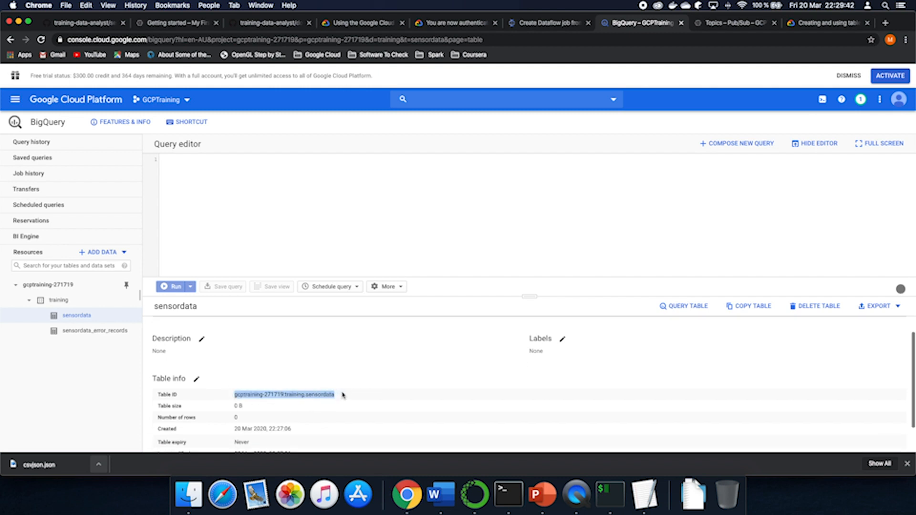
{"action": "left_click", "coordinate": [549, 22]}
{"action": "key", "text": "super+v"}
{"action": "scroll", "coordinate": [68, 364], "scroll_direction": "down", "scroll_amount": 2}
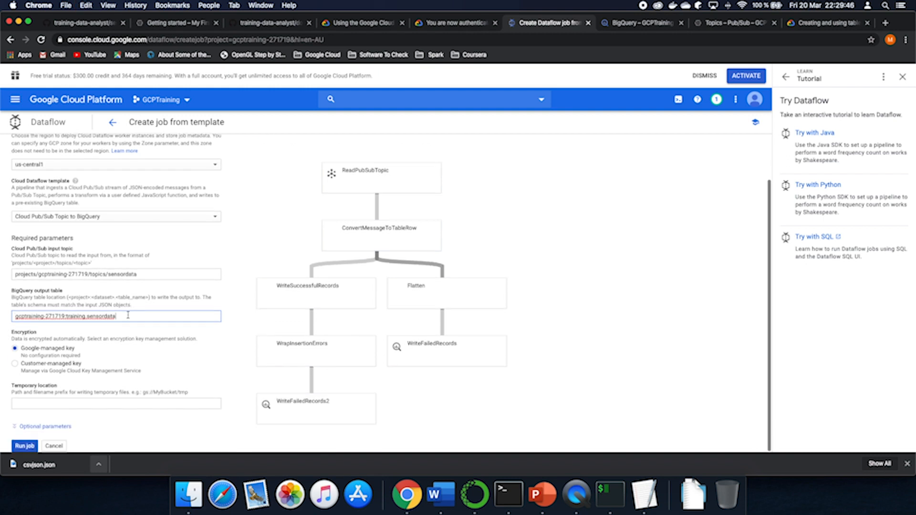
Open the sensortobiquery bucket in Cloud Storage and copy its name for the job's temporary location
{"action": "left_click", "coordinate": [65, 405]}
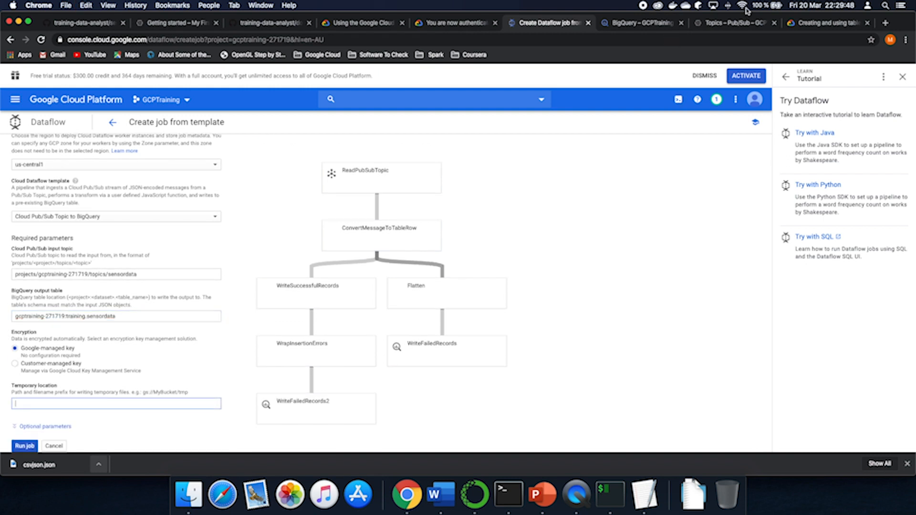
{"action": "left_click", "coordinate": [722, 24]}
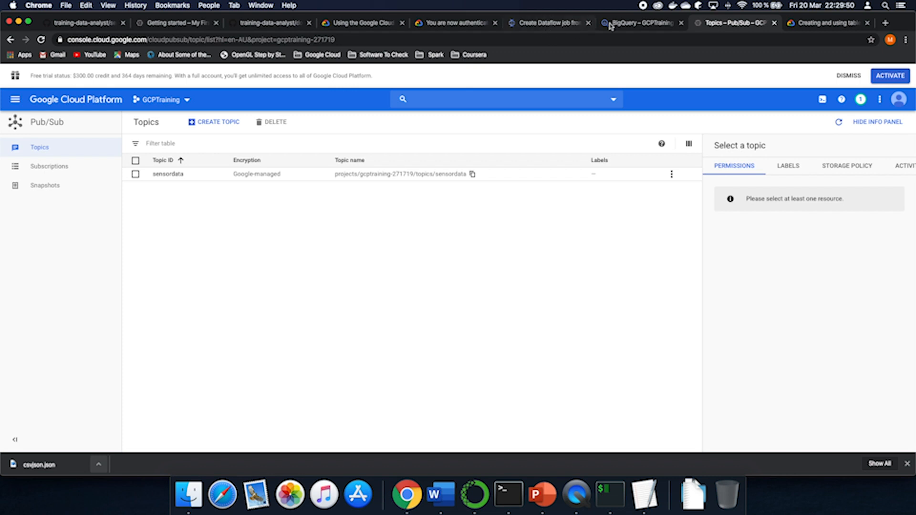
{"action": "left_click", "coordinate": [640, 23]}
{"action": "left_click", "coordinate": [15, 99]}
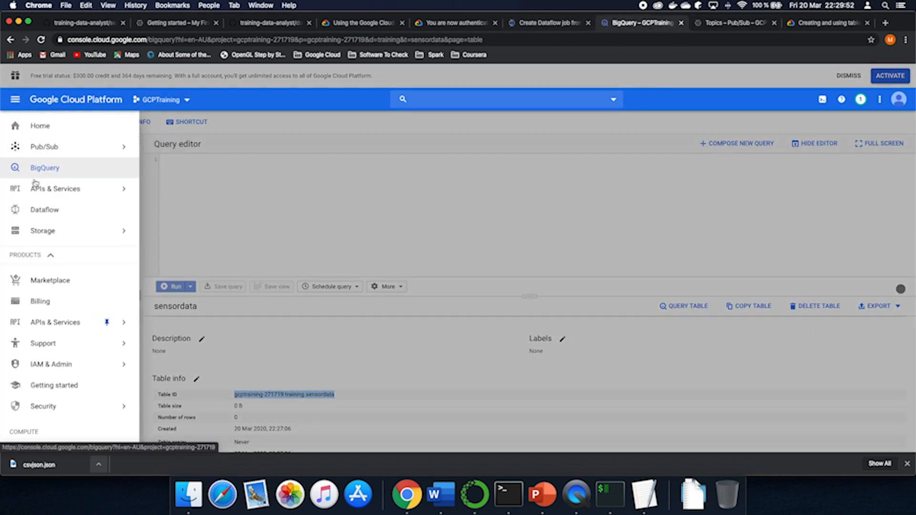
{"action": "mouse_move", "coordinate": [69, 232]}
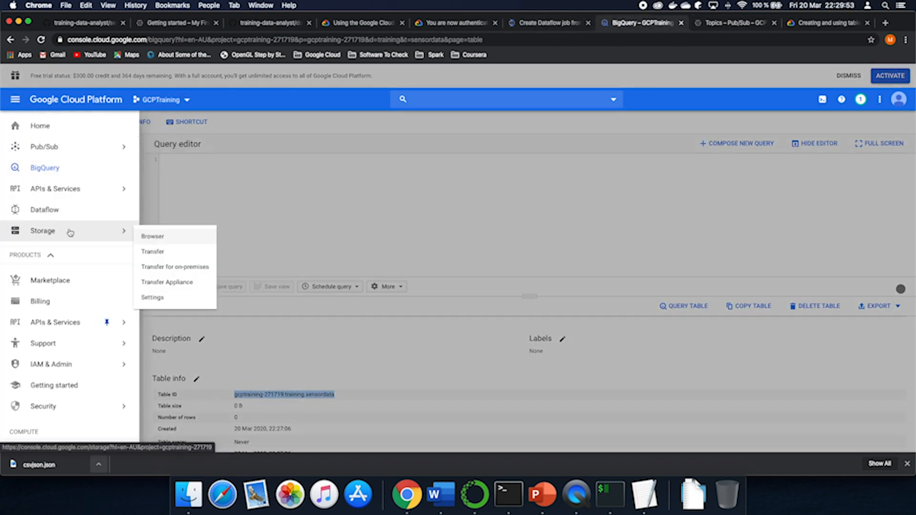
{"action": "left_click", "coordinate": [149, 238]}
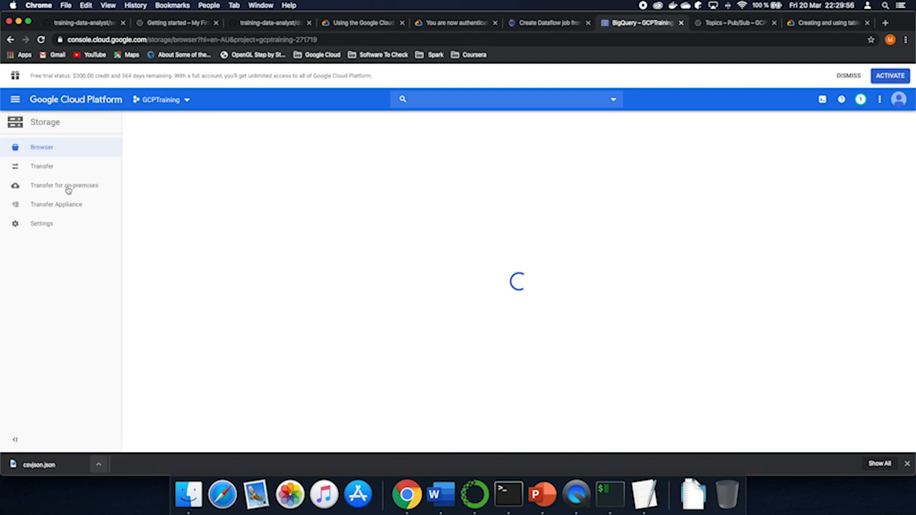
{"action": "left_click", "coordinate": [175, 192]}
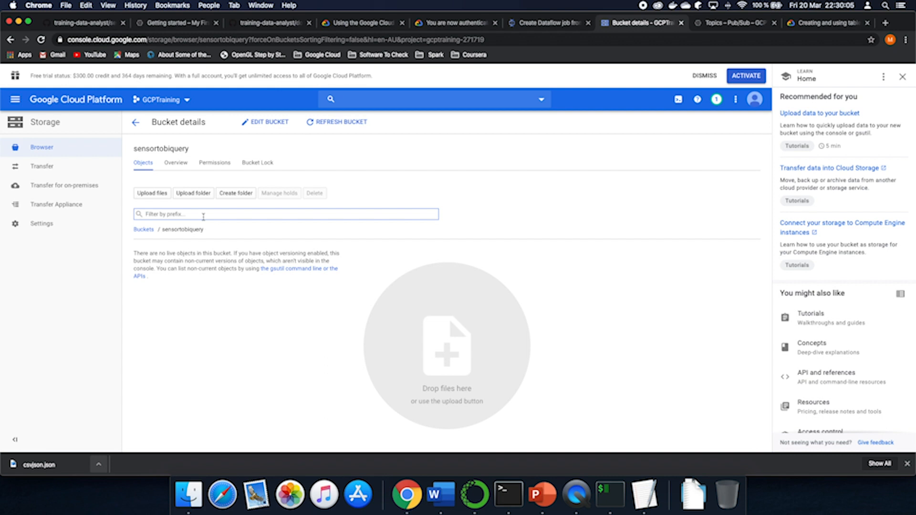
{"action": "double_click", "coordinate": [183, 230]}
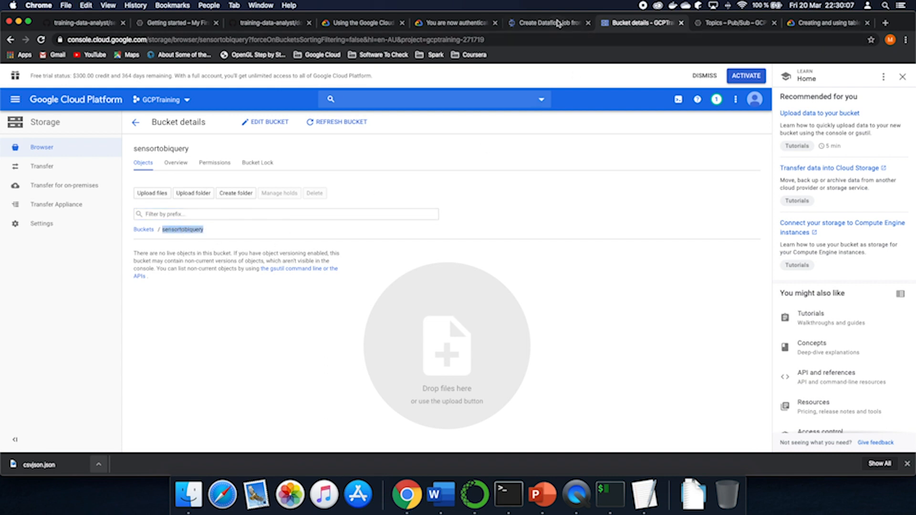
Set the Dataflow job's temporary location to gs://sensortobiquery/tmp and run the job
{"action": "left_click", "coordinate": [554, 22]}
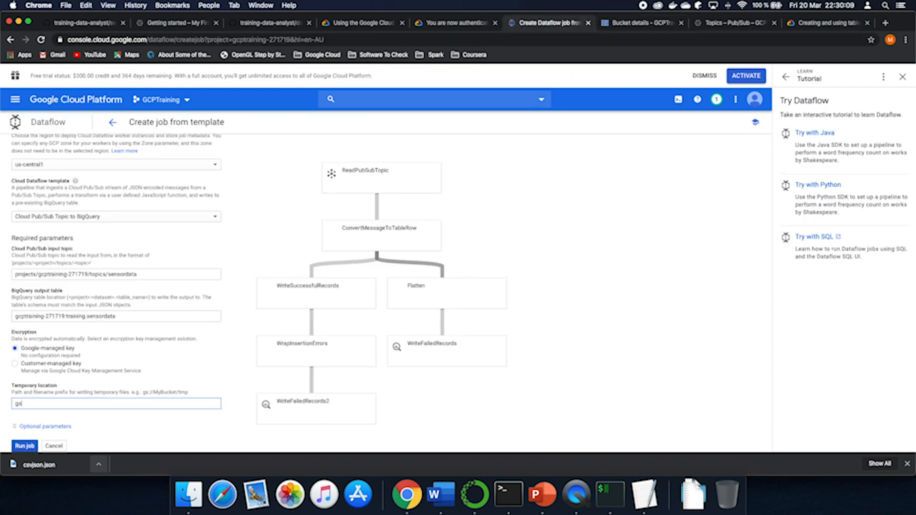
{"action": "type", "text": "/"}
{"action": "key", "text": "super+v"}
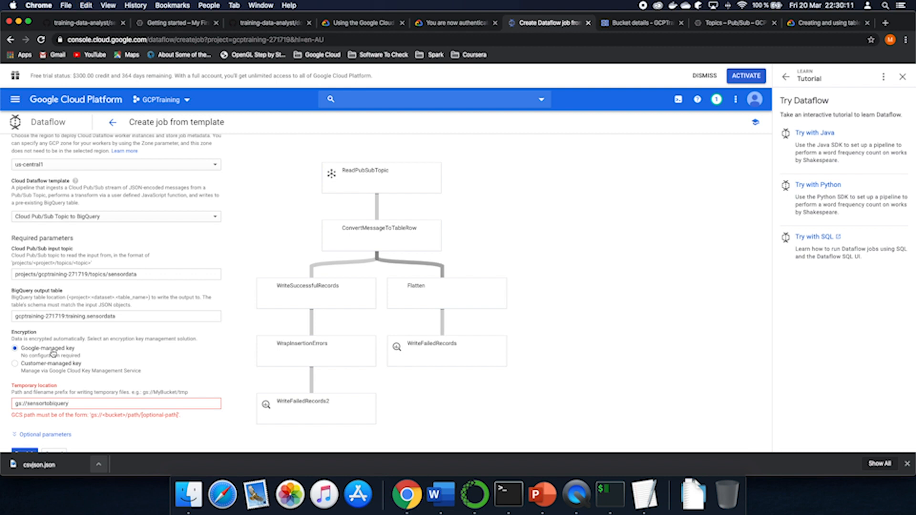
{"action": "scroll", "coordinate": [52, 353], "scroll_direction": "down", "scroll_amount": 1}
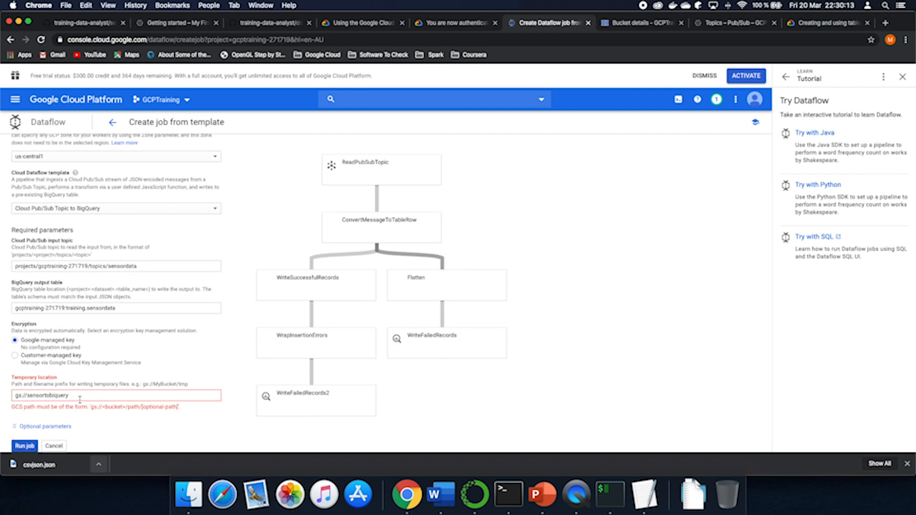
{"action": "type", "text": "/tmp"}
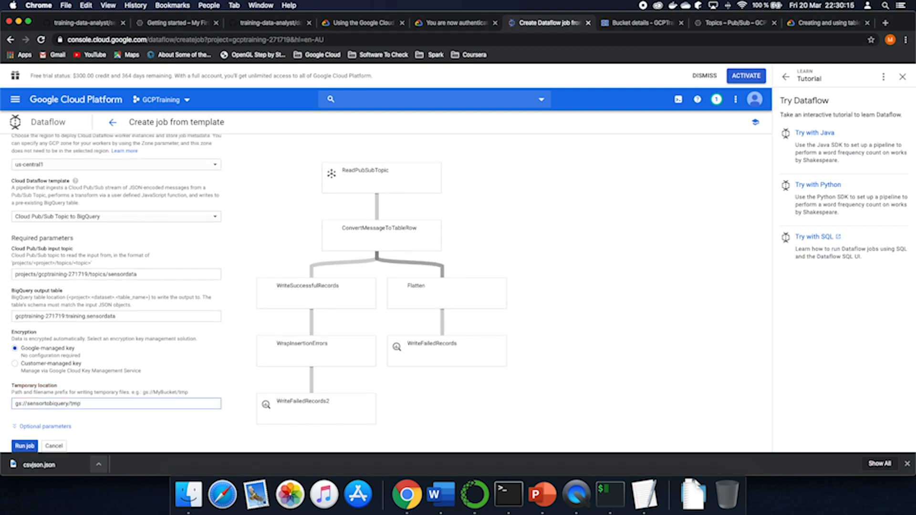
{"action": "left_click", "coordinate": [18, 447]}
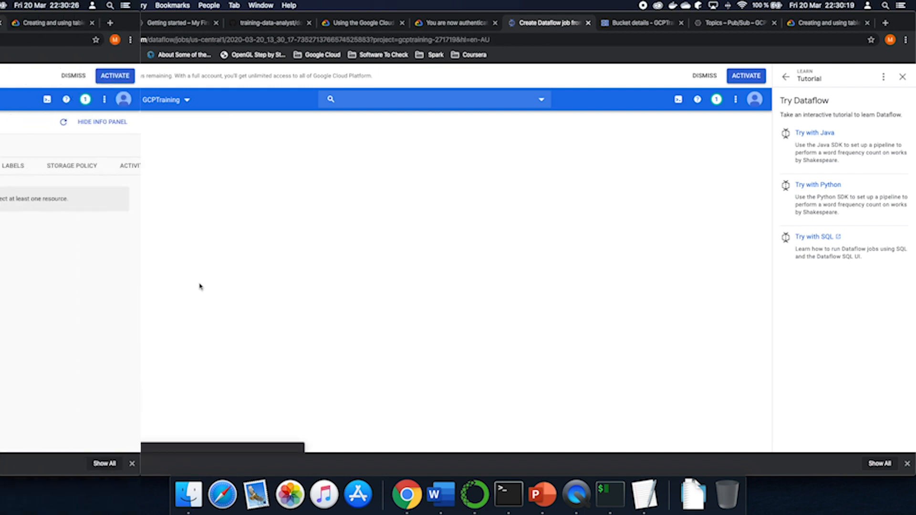
Switch to TextEdit, select the first JSON record in csvjson.json, and return to the browser
{"action": "key", "text": "ctrl+Up"}
{"action": "left_click", "coordinate": [105, 199]}
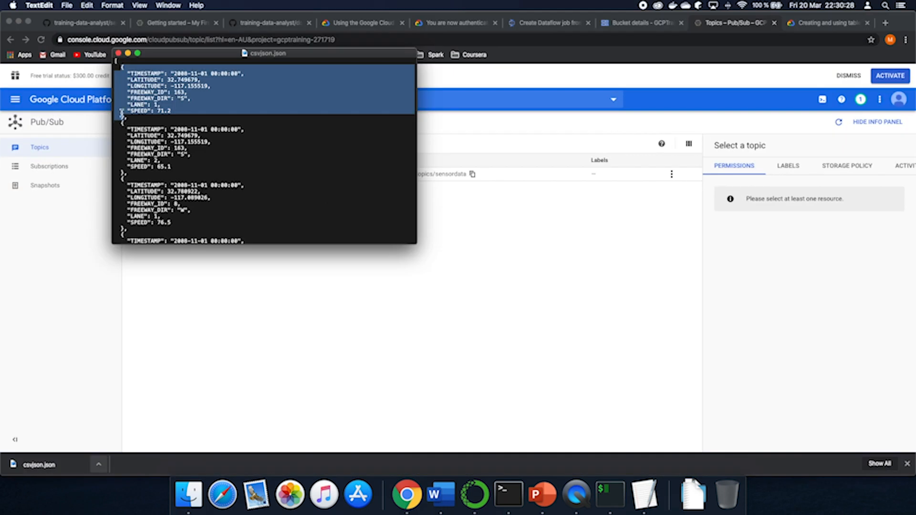
{"action": "left_click_drag", "start_coordinate": [123, 116], "coordinate": [121, 70]}
{"action": "left_click", "coordinate": [423, 321]}
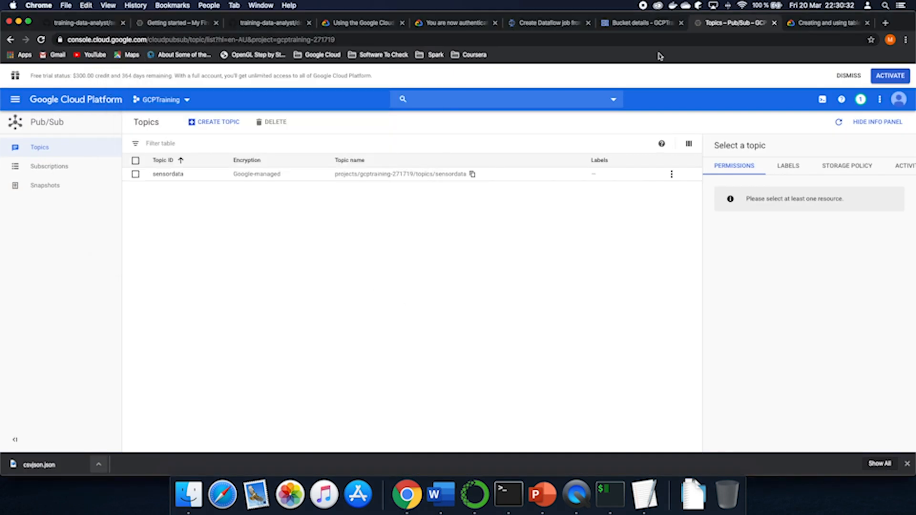
Reload the new Dataflow job's details page and read the error entry in its job logs
{"action": "left_click", "coordinate": [634, 24]}
{"action": "left_click", "coordinate": [529, 22]}
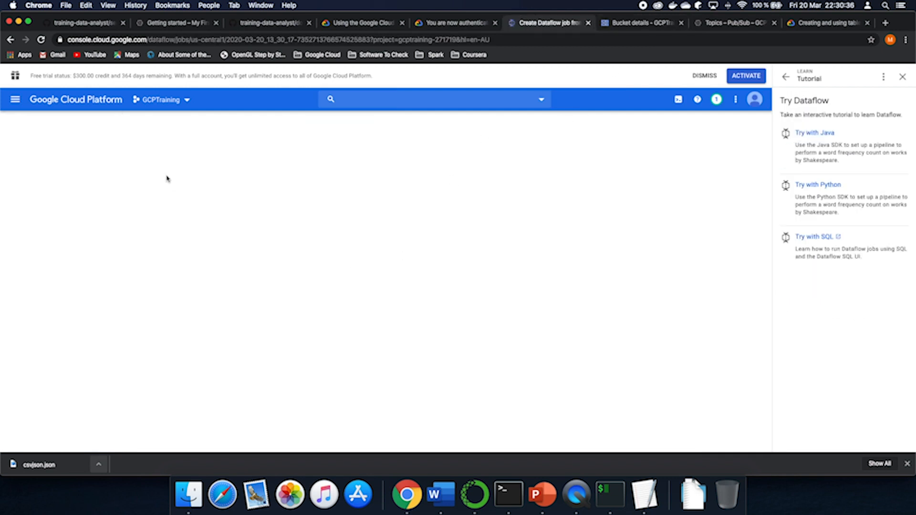
{"action": "key", "text": "super+r"}
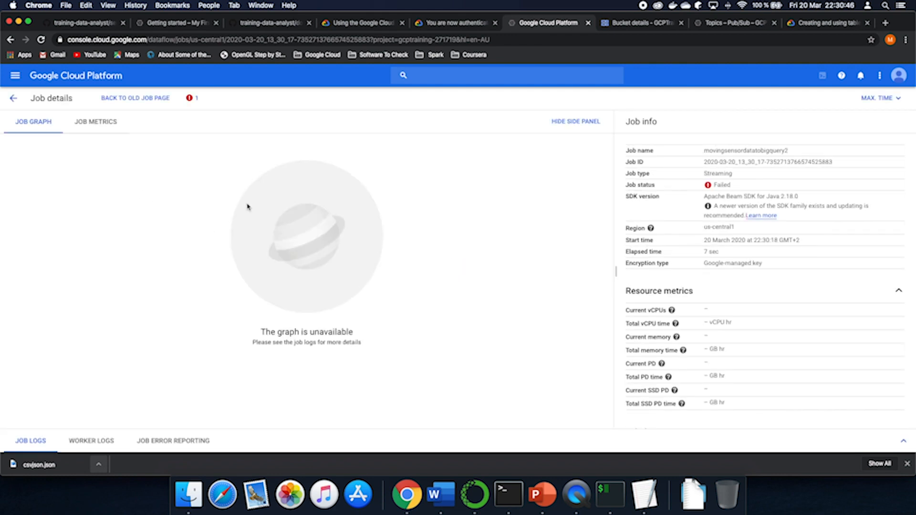
{"action": "left_click", "coordinate": [189, 97]}
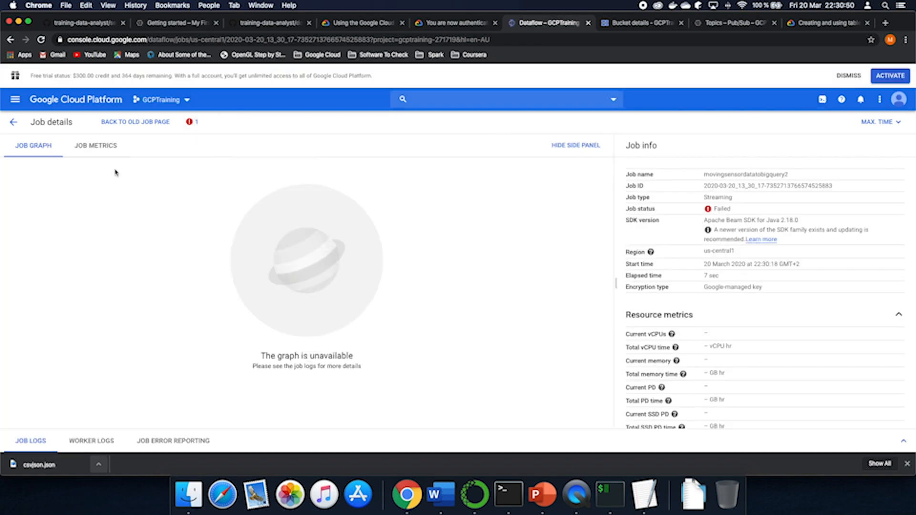
{"action": "left_click", "coordinate": [190, 121]}
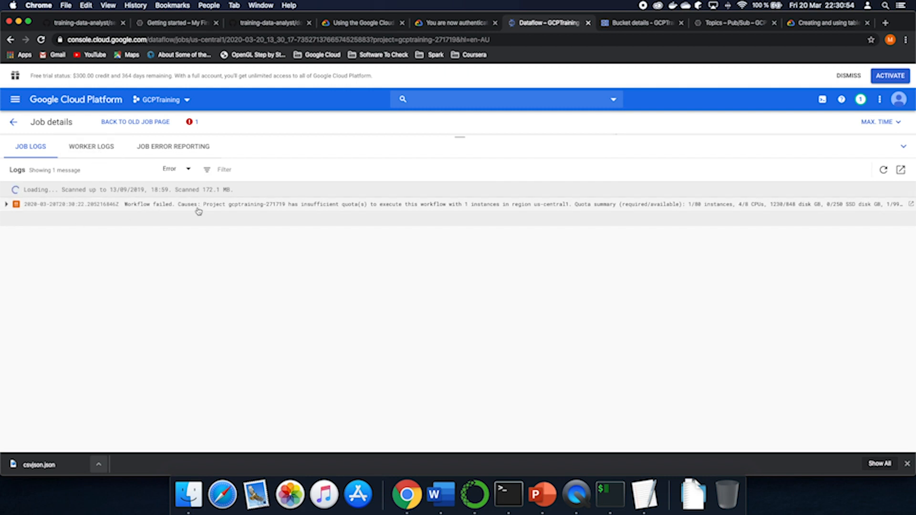
{"action": "left_click_drag", "start_coordinate": [198, 204], "coordinate": [423, 203]}
{"action": "left_click", "coordinate": [454, 204]}
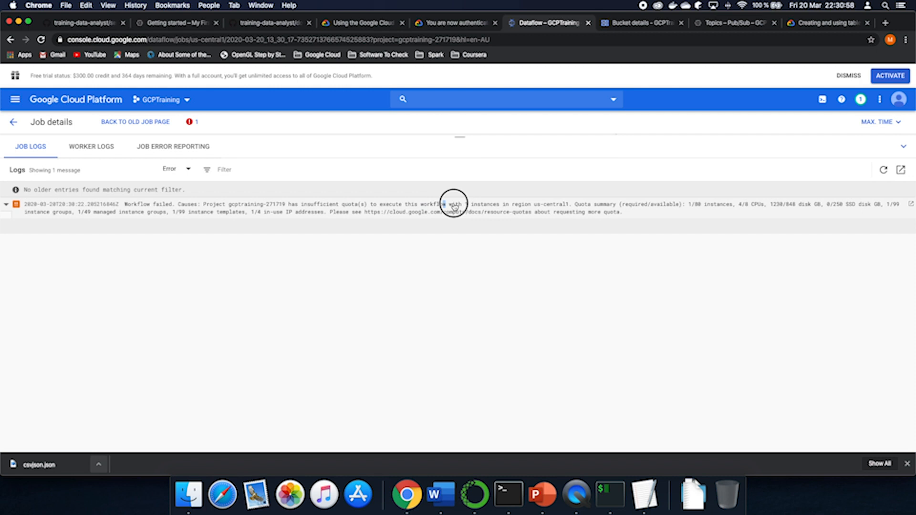
{"action": "left_click_drag", "start_coordinate": [506, 205], "coordinate": [619, 206]}
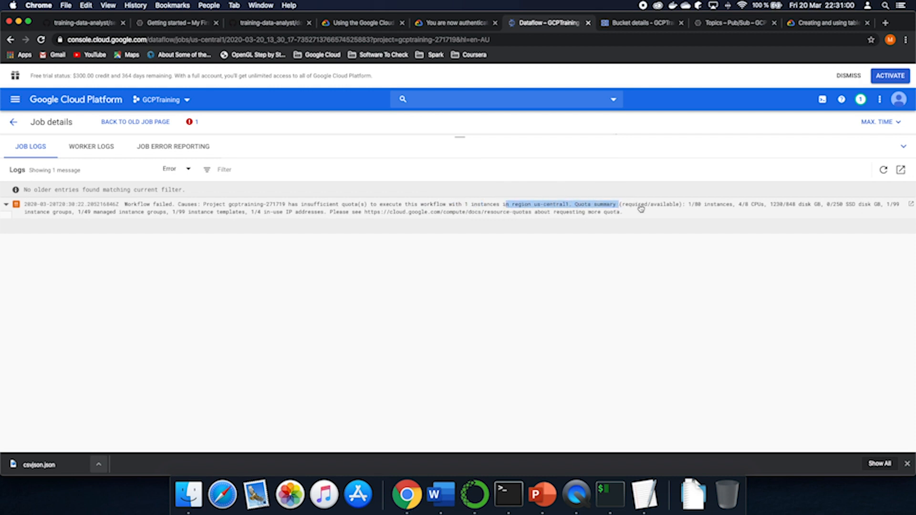
Check the details of movingsensortobigquery and movingsensordatatobigquery2 from the Dataflow jobs list
{"action": "left_click", "coordinate": [14, 122]}
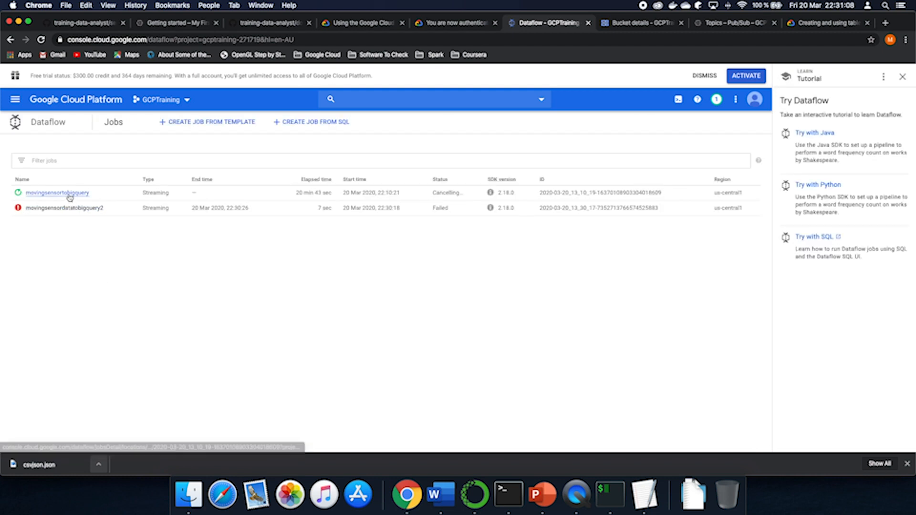
{"action": "left_click", "coordinate": [70, 196]}
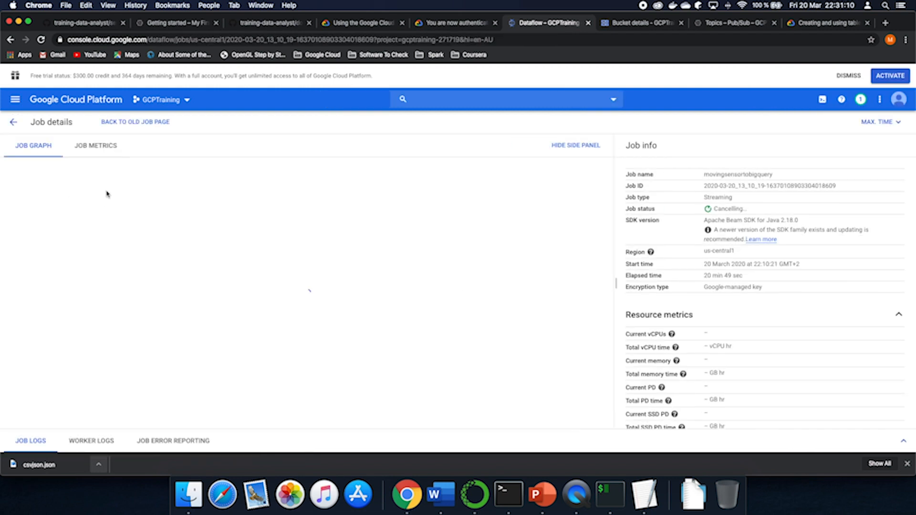
{"action": "left_click", "coordinate": [13, 123]}
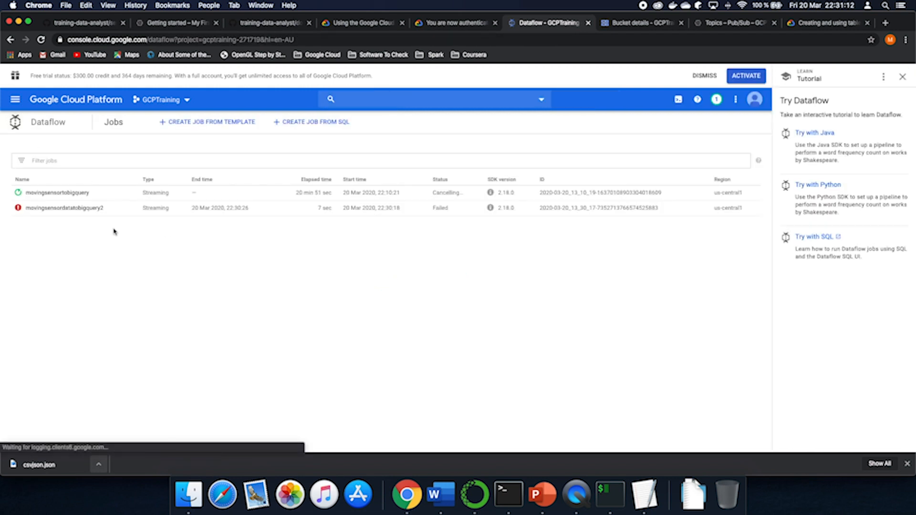
{"action": "left_click", "coordinate": [74, 213]}
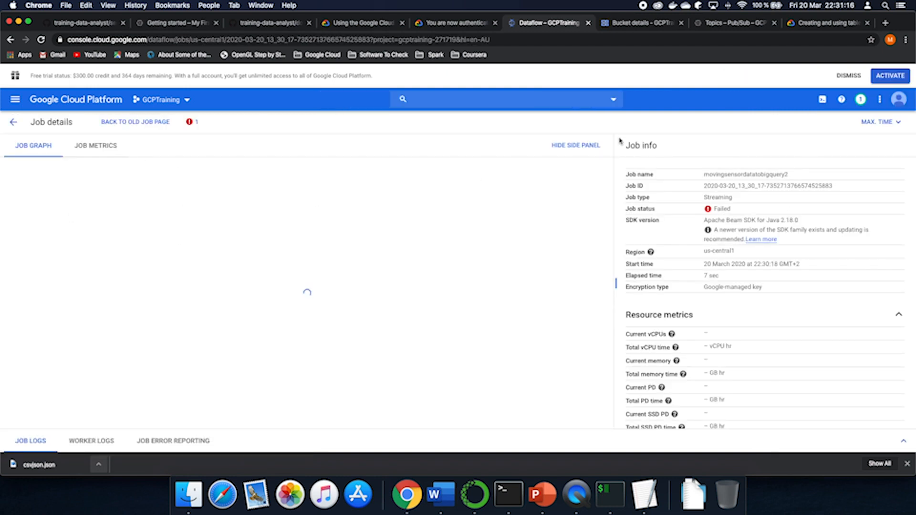
{"action": "left_click", "coordinate": [13, 122]}
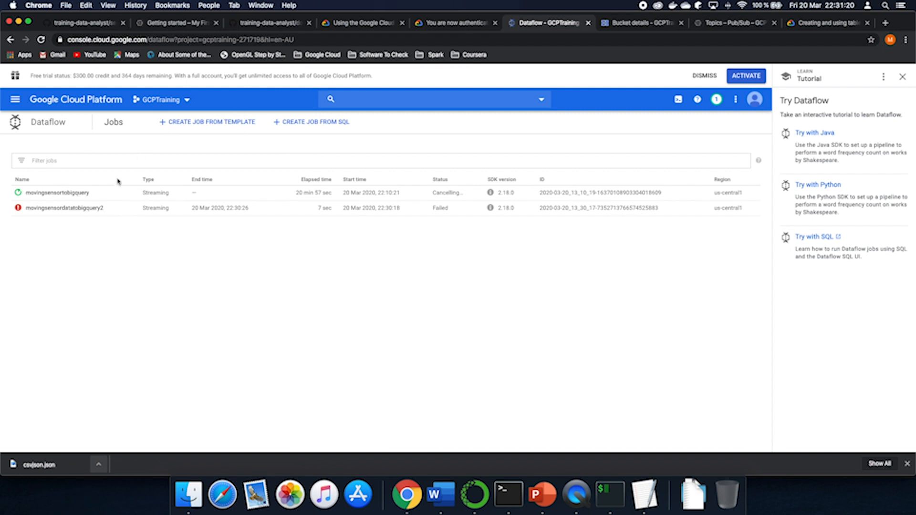
Examine the status of the movingsensortobigquery job in the jobs list and reload the page to update it
{"action": "left_click_drag", "start_coordinate": [437, 192], "coordinate": [461, 193]}
{"action": "left_click", "coordinate": [457, 197]}
{"action": "left_click", "coordinate": [460, 194]}
{"action": "left_click", "coordinate": [451, 194]}
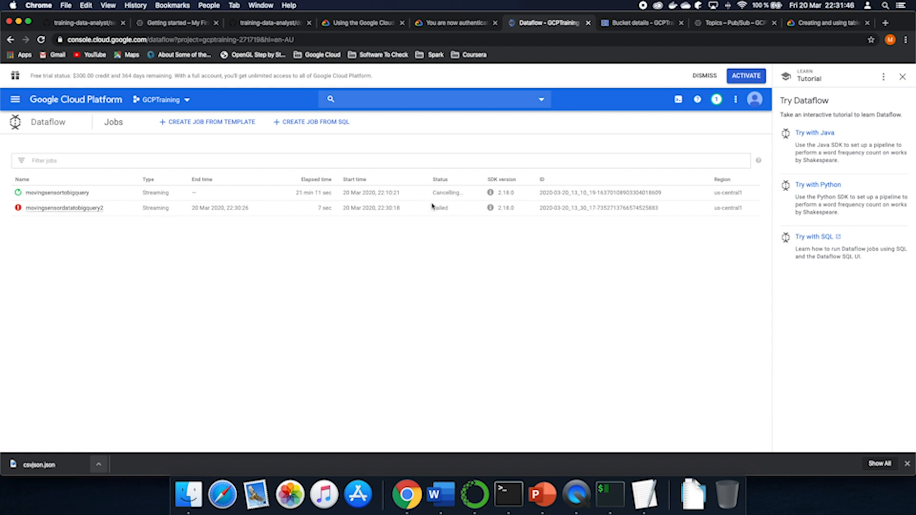
{"action": "left_click_drag", "start_coordinate": [432, 193], "coordinate": [464, 193]}
{"action": "left_click", "coordinate": [444, 263]}
{"action": "key", "text": "super+r"}
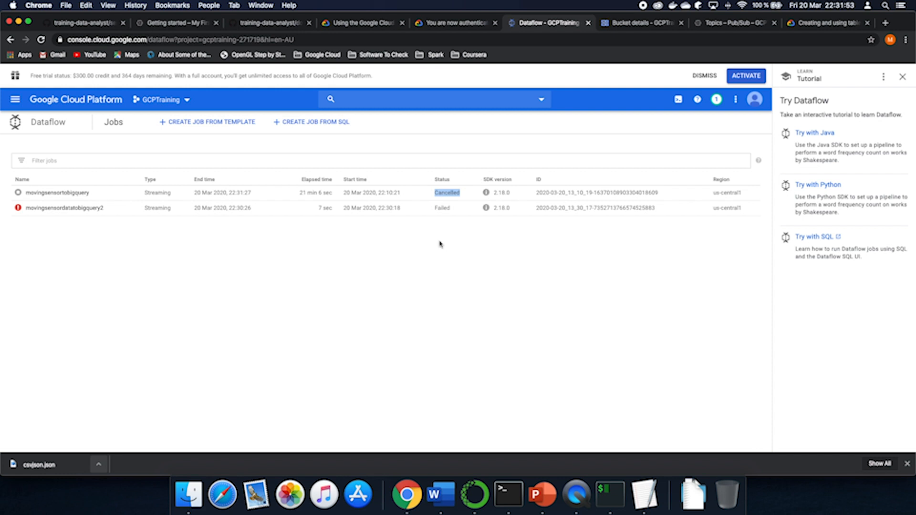
Start a Dataflow job from template named sensordatatobigquery3, using the Cloud Pub/Sub Topic to BigQuery template
{"action": "left_click", "coordinate": [179, 122]}
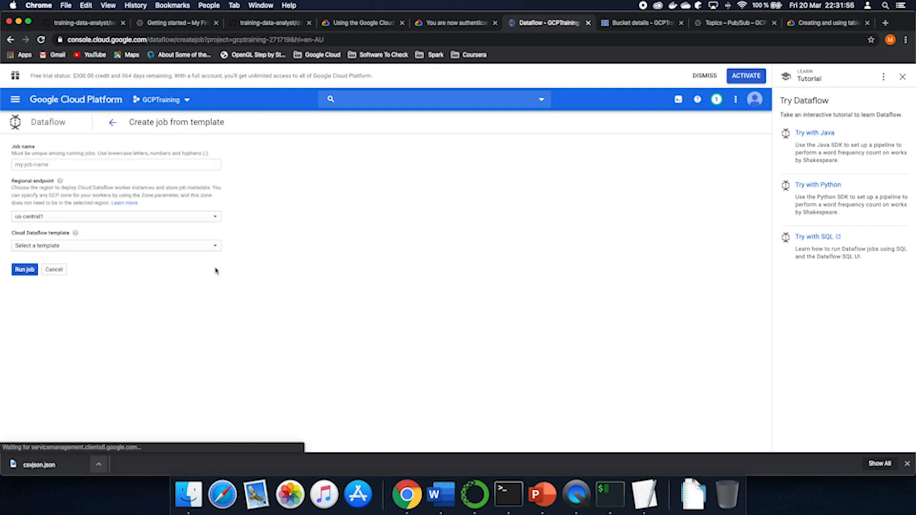
{"action": "left_click", "coordinate": [48, 166]}
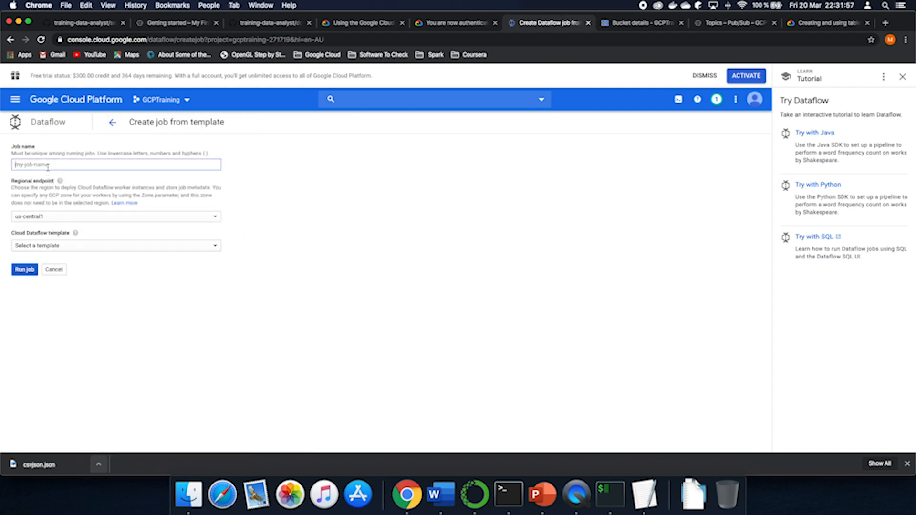
{"action": "type", "text": "m"}
{"action": "left_click", "coordinate": [34, 246]}
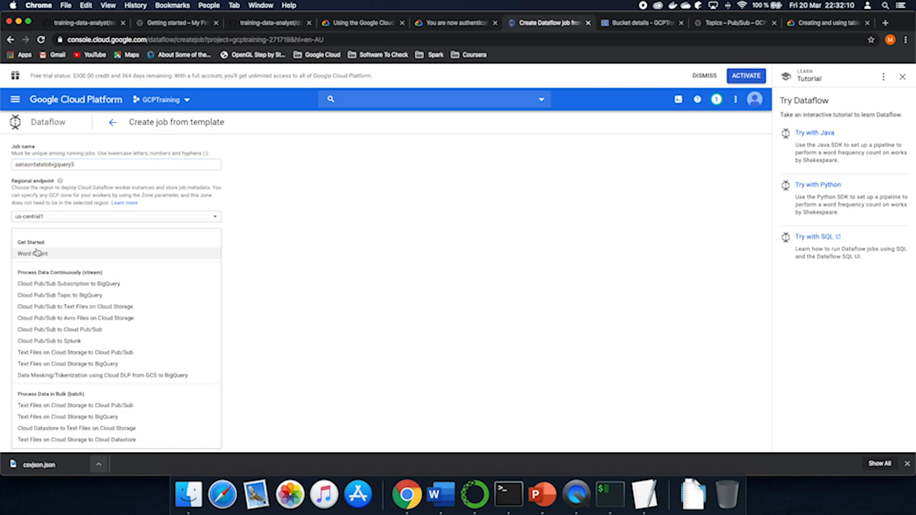
{"action": "left_click", "coordinate": [51, 293]}
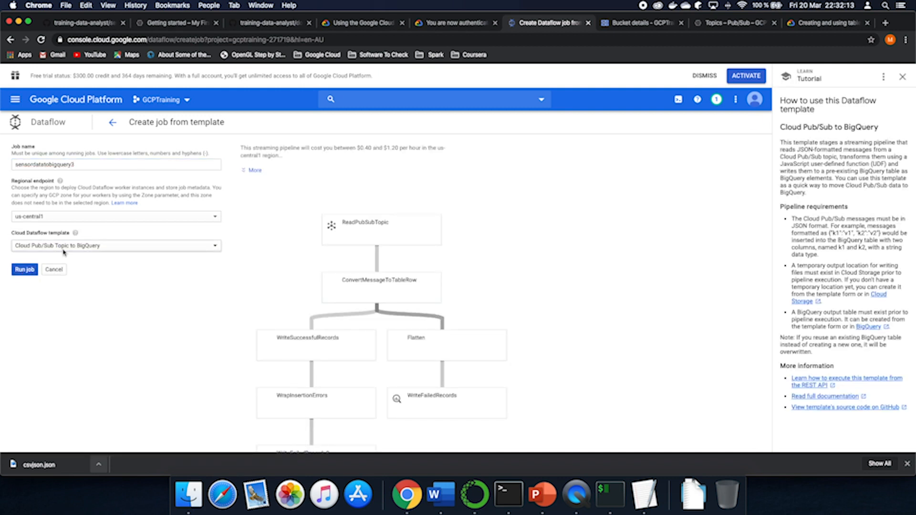
{"action": "scroll", "coordinate": [73, 299], "scroll_direction": "down", "scroll_amount": 2}
{"action": "scroll", "coordinate": [73, 299], "scroll_direction": "down", "scroll_amount": 1}
{"action": "left_click", "coordinate": [52, 316]}
{"action": "left_click", "coordinate": [57, 402]}
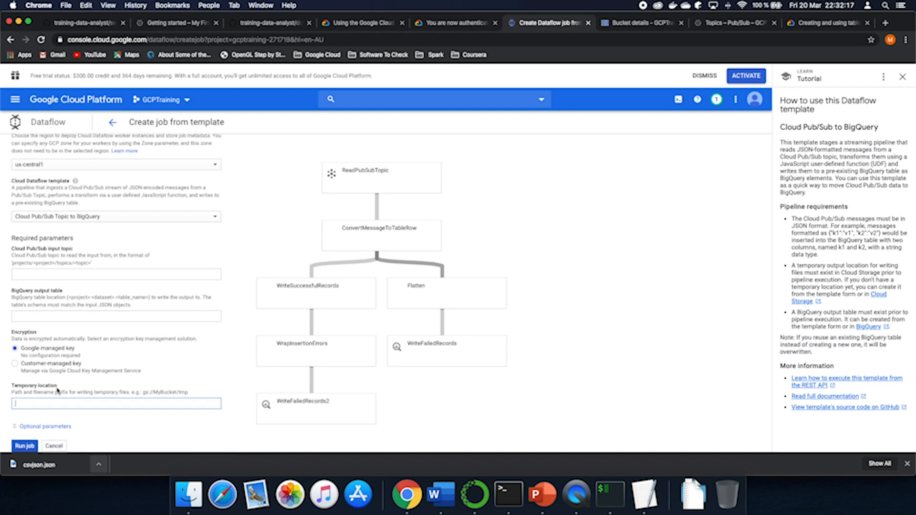
{"action": "key", "text": "super+v"}
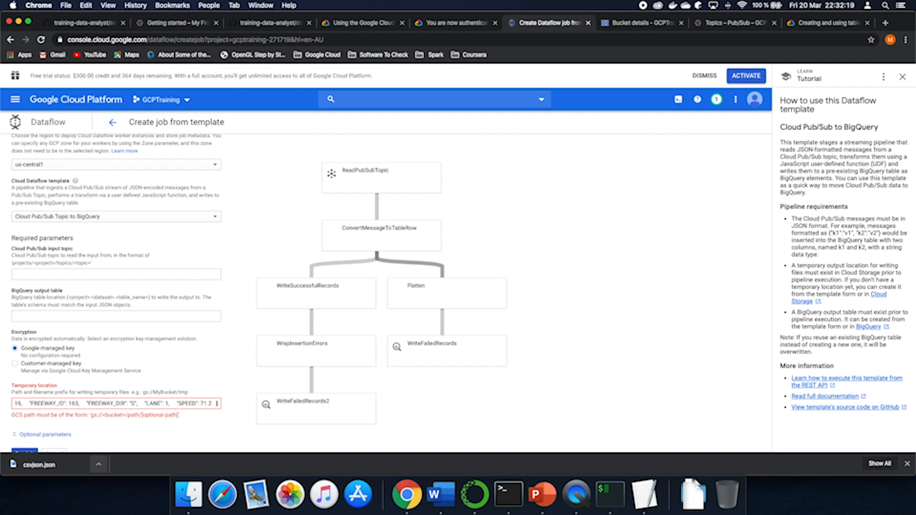
{"action": "key", "text": "super+a"}
{"action": "key", "text": "BackSpace"}
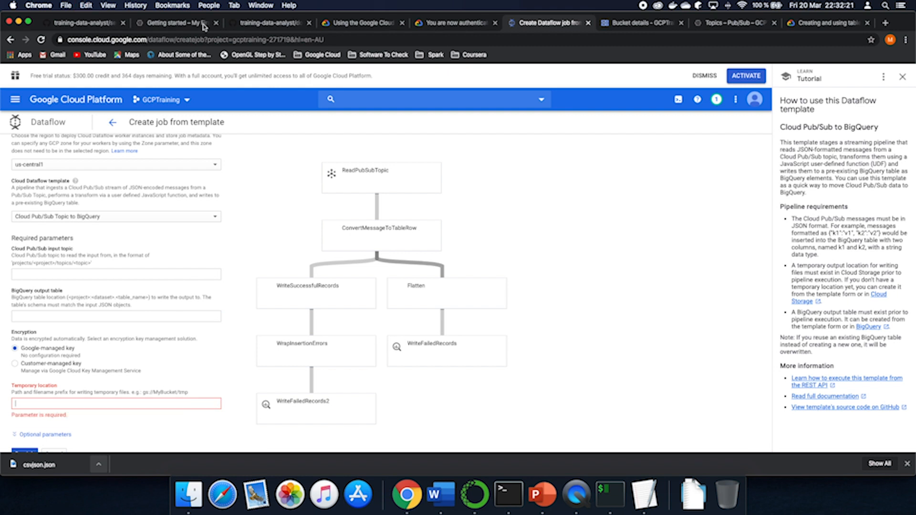
Copy the sensordata topic's full name from Pub/Sub and paste it as the job's Cloud Pub/Sub input topic
{"action": "left_click", "coordinate": [735, 22]}
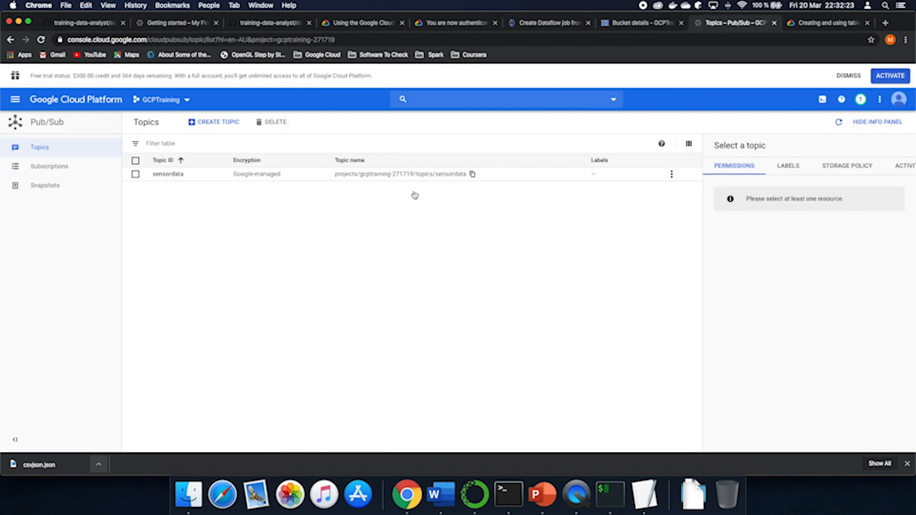
{"action": "left_click", "coordinate": [472, 174]}
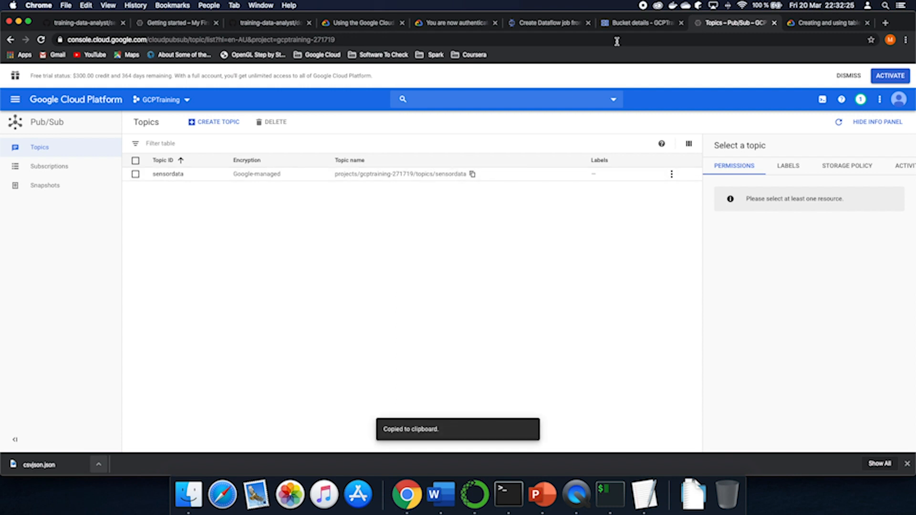
{"action": "left_click", "coordinate": [549, 23]}
{"action": "key", "text": "super+v"}
{"action": "left_click", "coordinate": [72, 317]}
Copy the bucket name from the Storage bucket details and set the job's temporary location to gs://sensortobiquery/tmp
{"action": "left_click", "coordinate": [642, 22]}
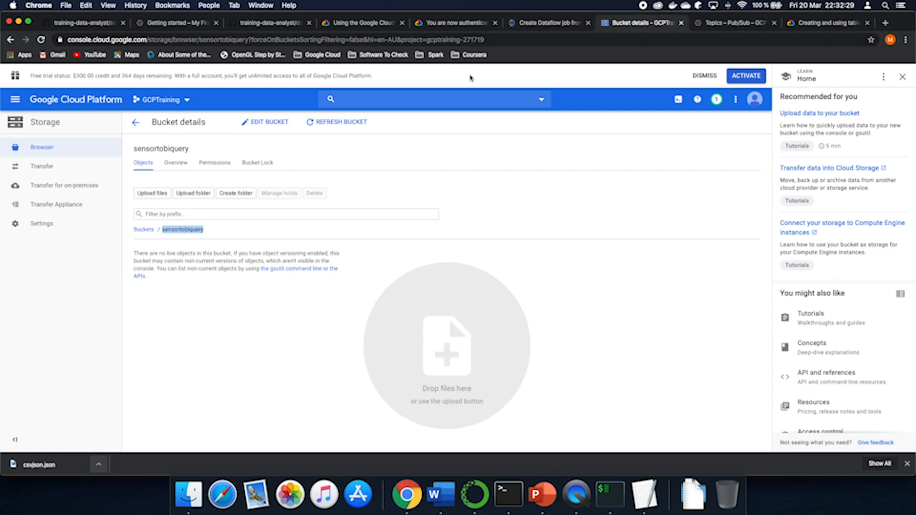
{"action": "double_click", "coordinate": [183, 230]}
{"action": "left_click", "coordinate": [550, 24]}
{"action": "left_click", "coordinate": [93, 403]}
{"action": "type", "text": "gs://"}
{"action": "key", "text": "super+v"}
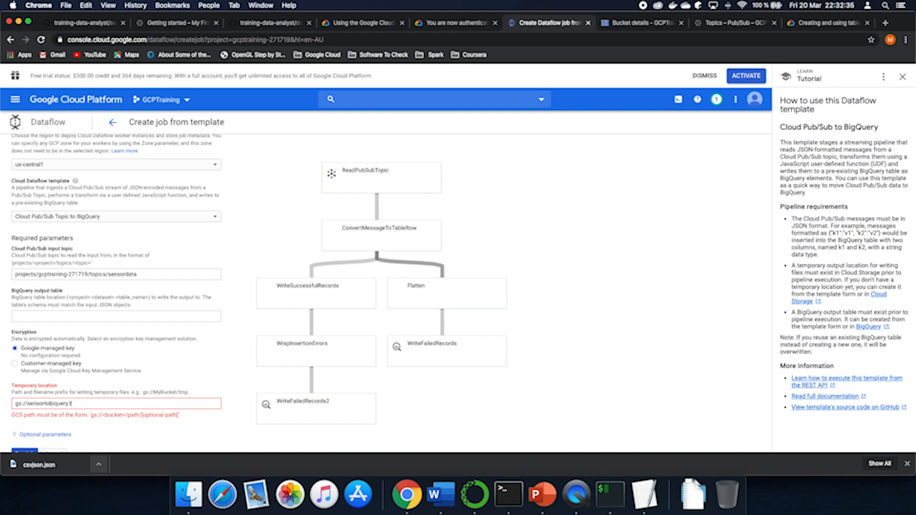
{"action": "type", "text": "/tmp"}
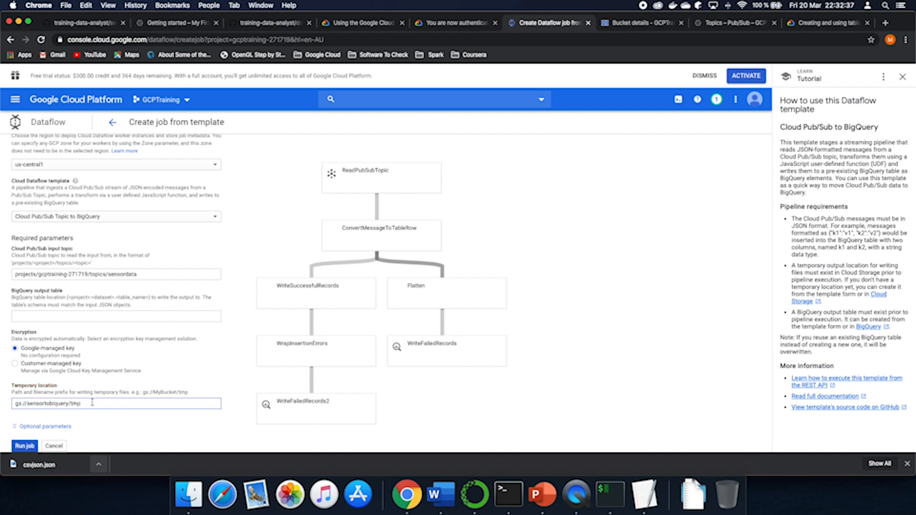
Open BigQuery in place of the bucket page and copy the table ID from the details of training's sensordata table
{"action": "left_click", "coordinate": [44, 317]}
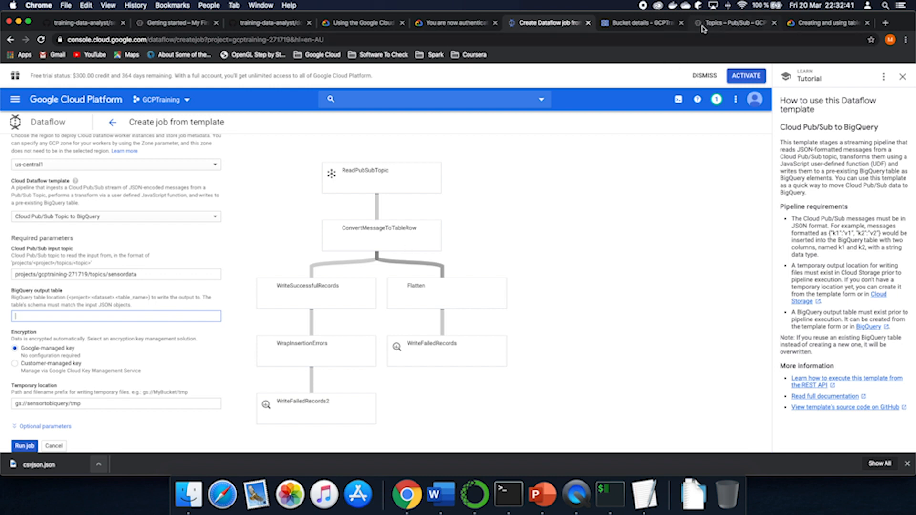
{"action": "left_click", "coordinate": [642, 23]}
{"action": "left_click", "coordinate": [15, 100]}
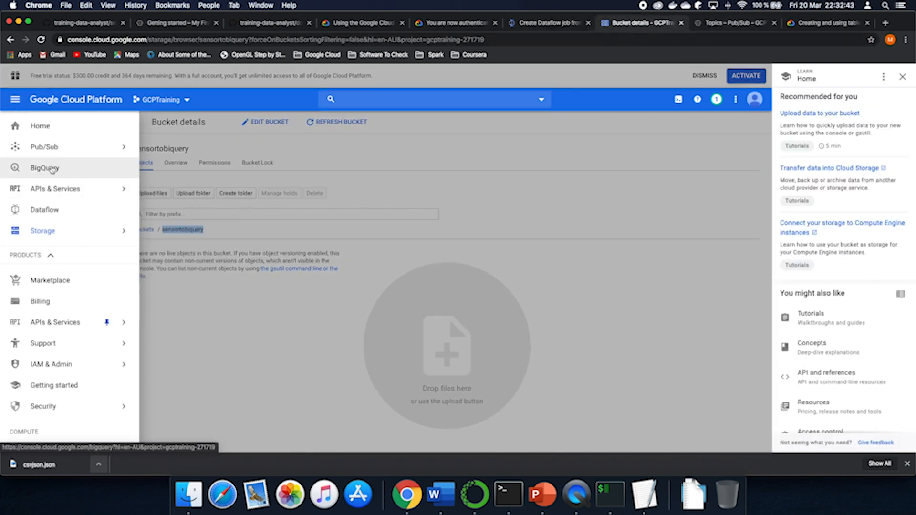
{"action": "left_click", "coordinate": [54, 168]}
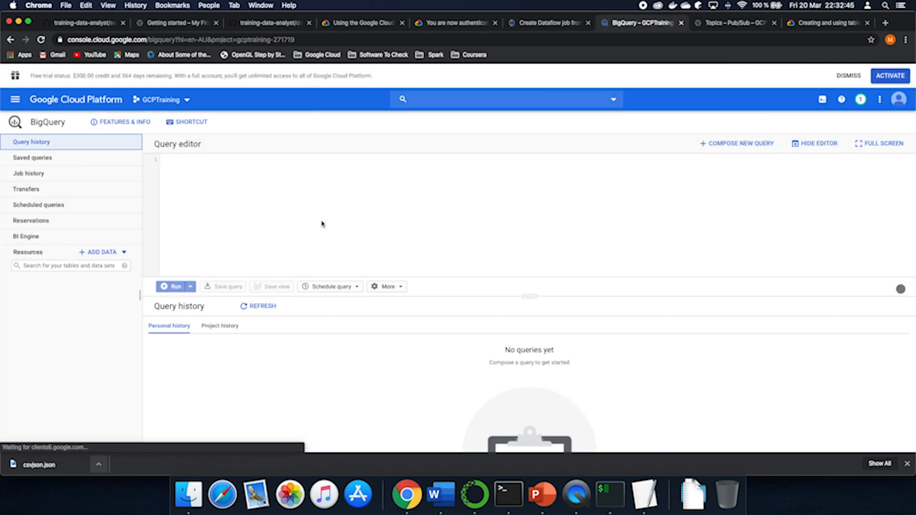
{"action": "left_click", "coordinate": [20, 288]}
{"action": "left_click", "coordinate": [28, 302]}
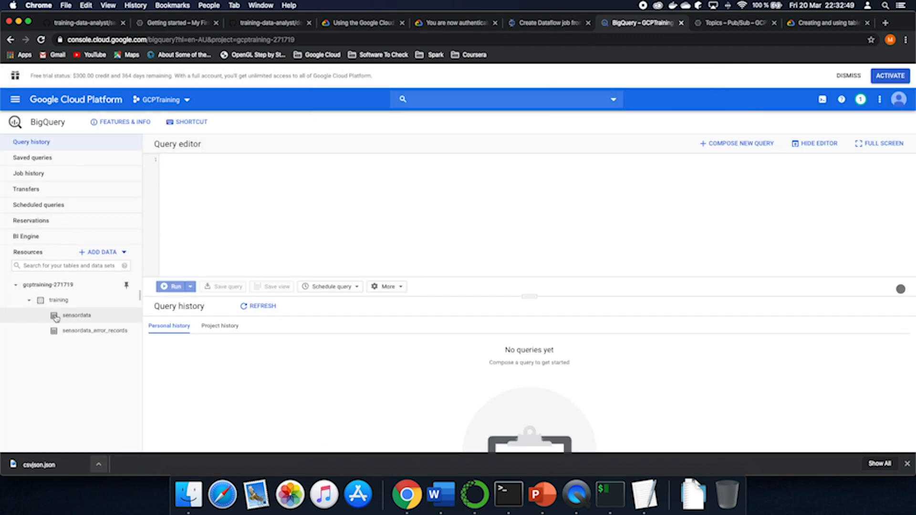
{"action": "left_click", "coordinate": [74, 315]}
{"action": "left_click", "coordinate": [194, 330]}
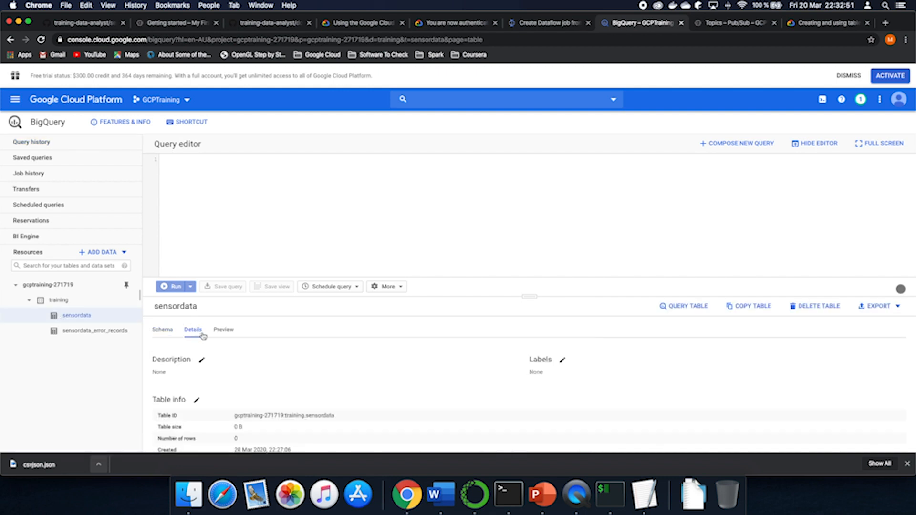
{"action": "scroll", "coordinate": [241, 377], "scroll_direction": "down", "scroll_amount": 2}
{"action": "left_click_drag", "start_coordinate": [234, 381], "coordinate": [343, 382]}
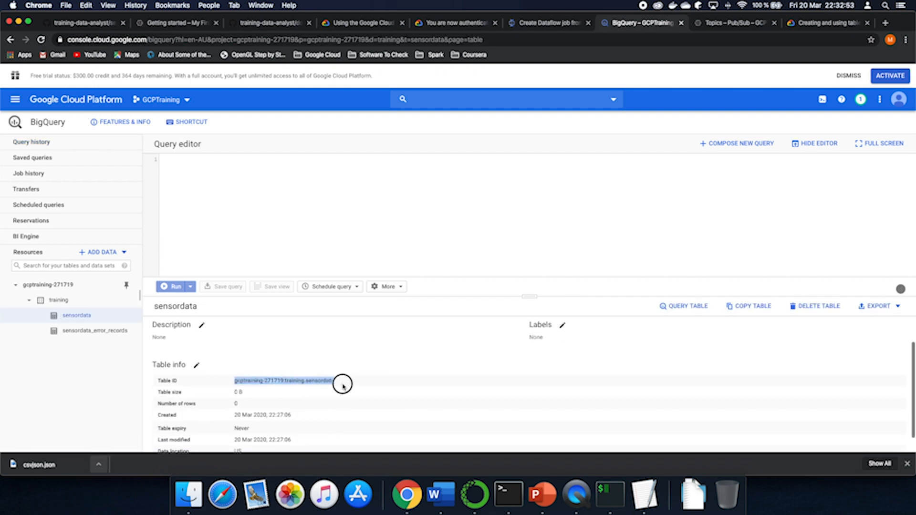
Paste the copied sensordata table ID as the Dataflow job's BigQuery output table and run the job
{"action": "left_click", "coordinate": [543, 23]}
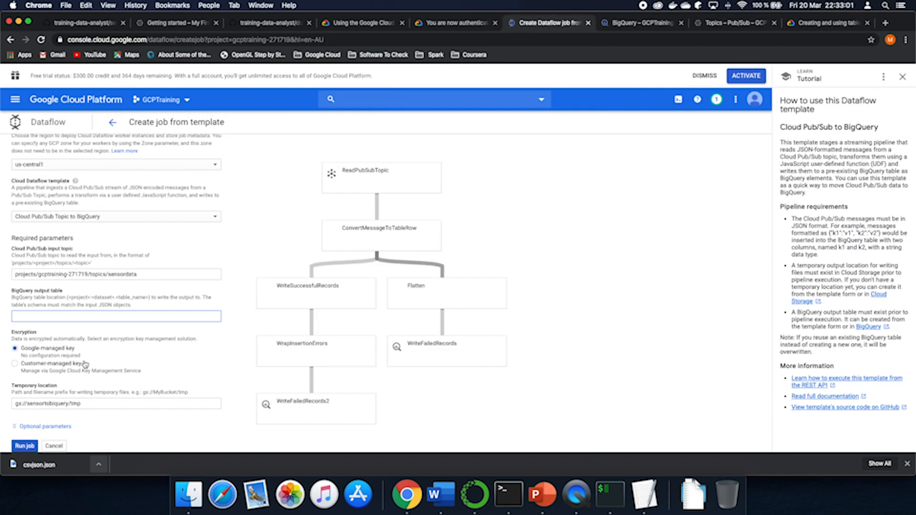
{"action": "key", "text": "super+v"}
{"action": "left_click", "coordinate": [23, 445]}
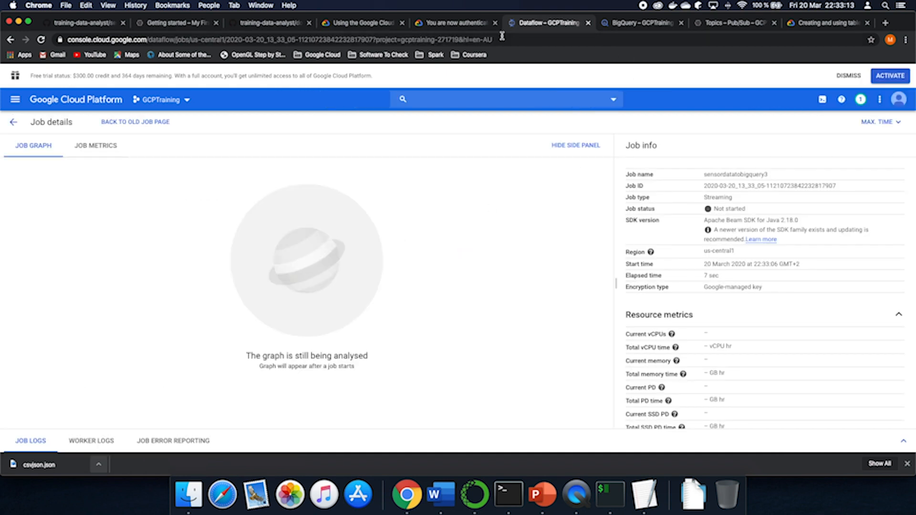
Switch to TextEdit, copy the selected first JSON record in csvjson.json, and return to the browser
{"action": "key", "text": "ctrl+Up"}
{"action": "left_click", "coordinate": [90, 189]}
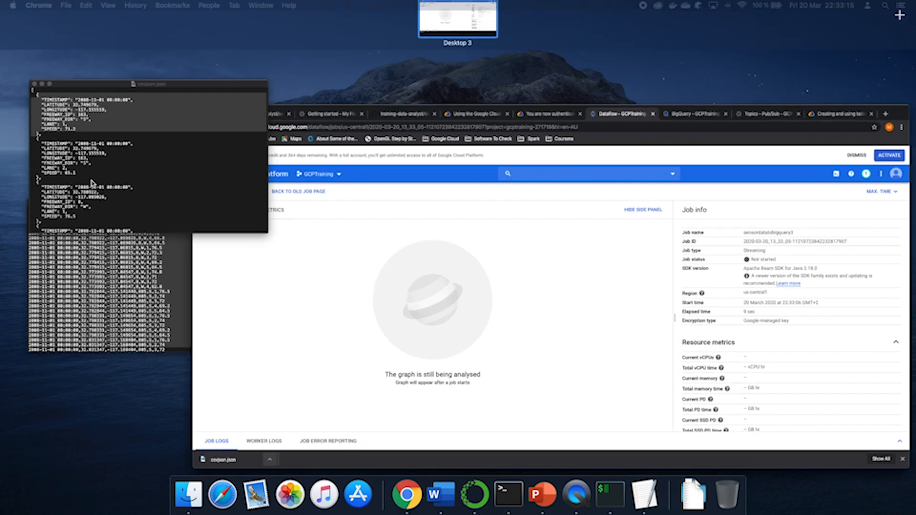
{"action": "right_click", "coordinate": [133, 99]}
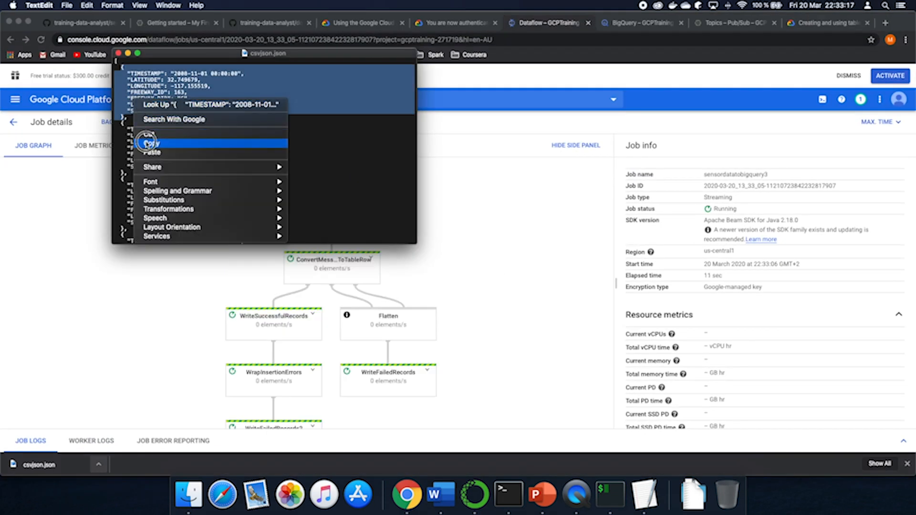
{"action": "left_click", "coordinate": [151, 143]}
{"action": "left_click", "coordinate": [338, 335]}
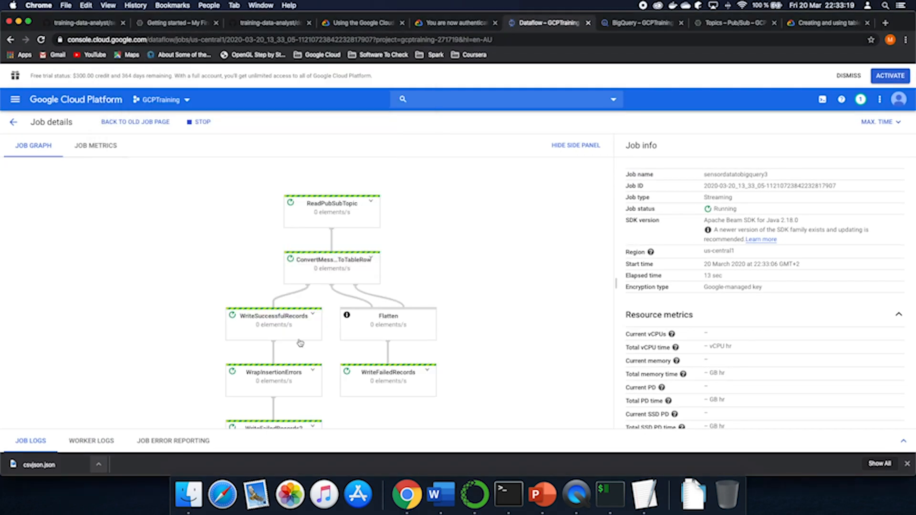
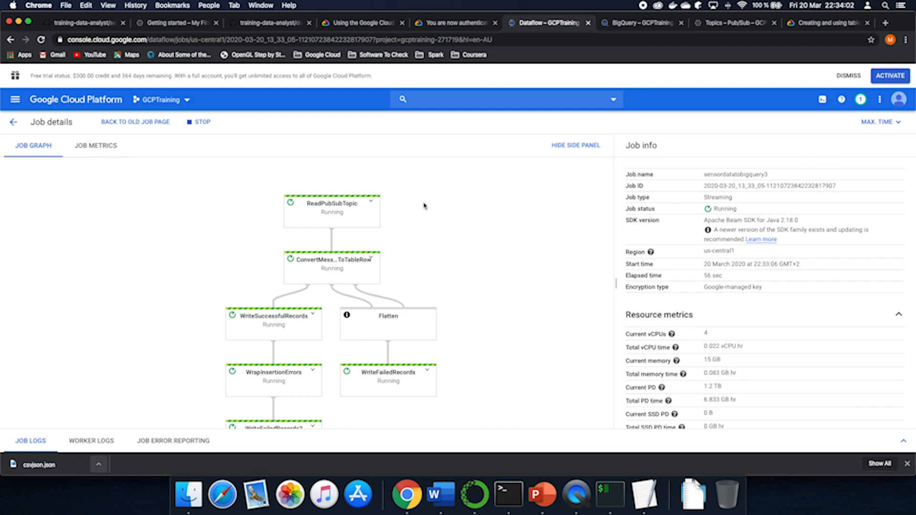
Publish the copied JSON record as a message to the sensordata Pub/Sub topic
{"action": "left_click", "coordinate": [710, 25]}
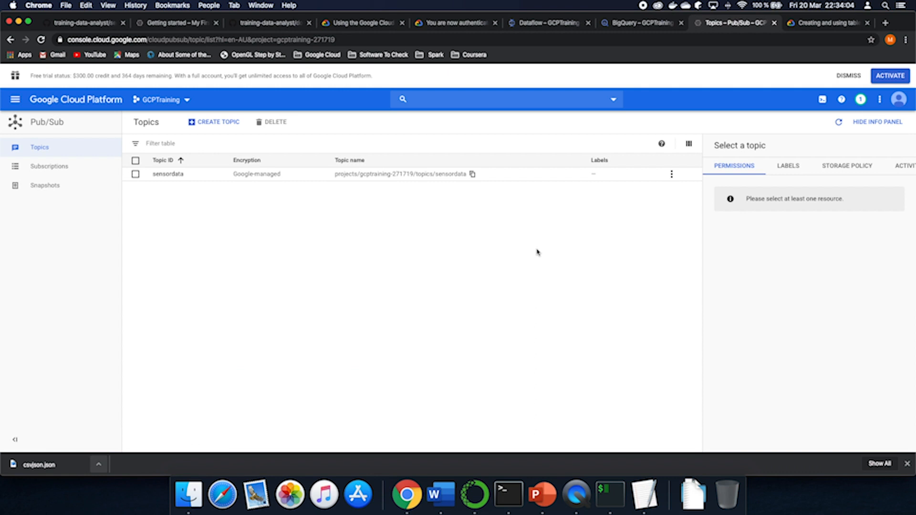
{"action": "left_click", "coordinate": [175, 174]}
{"action": "left_click", "coordinate": [244, 121]}
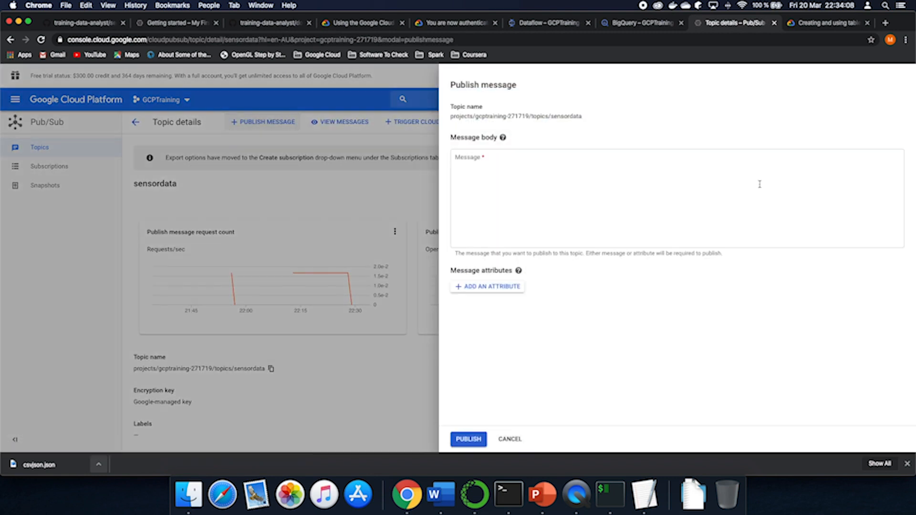
{"action": "key", "text": "super+v"}
{"action": "left_click", "coordinate": [469, 439]}
Inspect the elements added and estimated size for WriteSuccessfulRecords and WrapInsertionErrors in the Dataflow job graph
{"action": "left_click", "coordinate": [549, 22]}
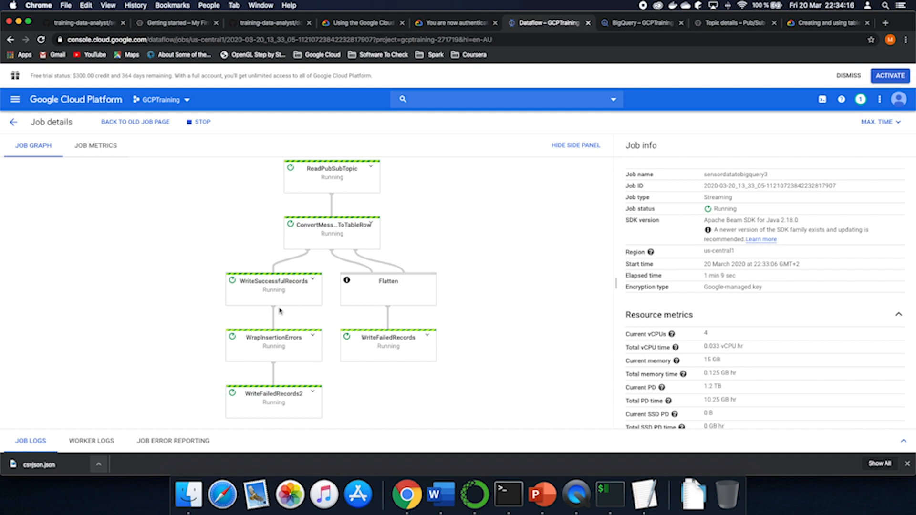
{"action": "left_click", "coordinate": [269, 296]}
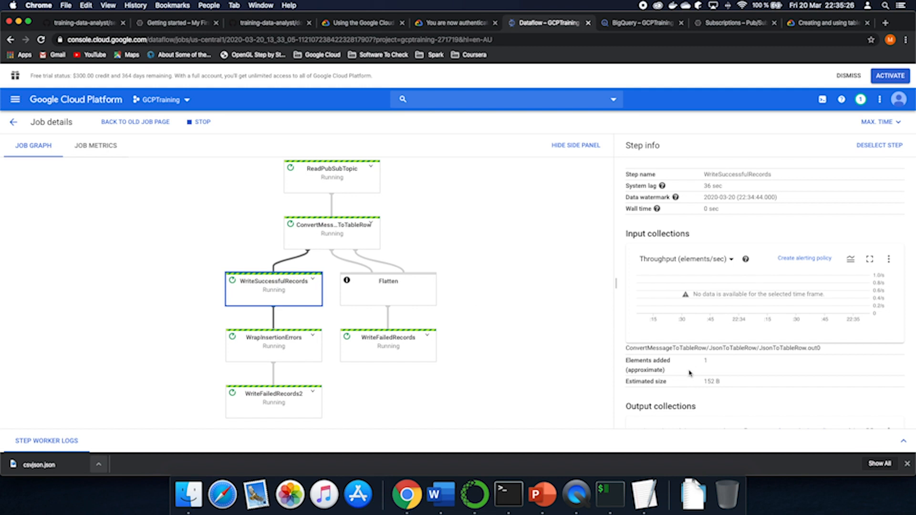
{"action": "left_click", "coordinate": [302, 351]}
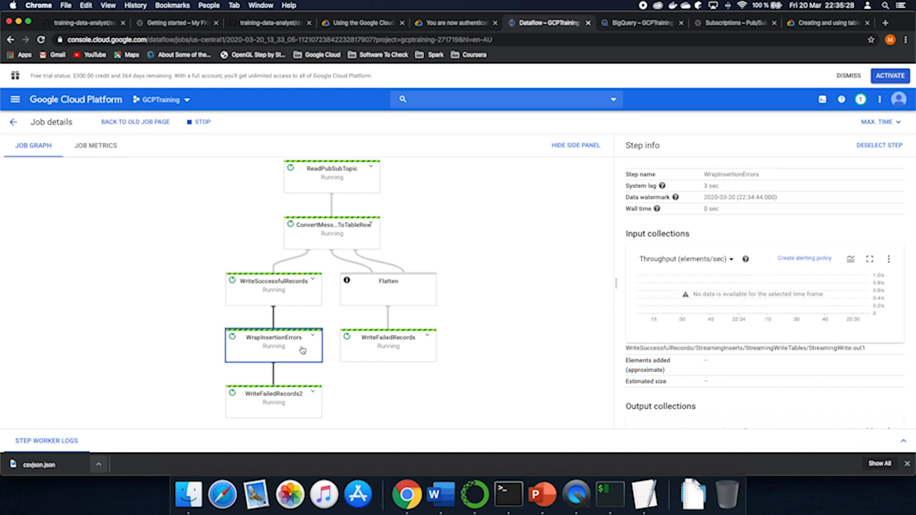
{"action": "left_click_drag", "start_coordinate": [703, 361], "coordinate": [718, 381]}
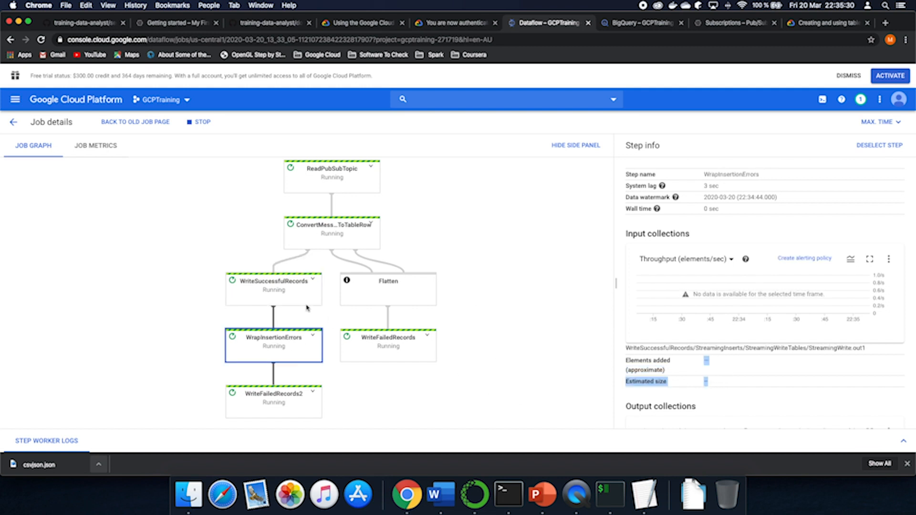
{"action": "left_click", "coordinate": [289, 290]}
Reopen the sensordata table's details in BigQuery and examine its row count and streaming buffer statistics
{"action": "left_click", "coordinate": [649, 23]}
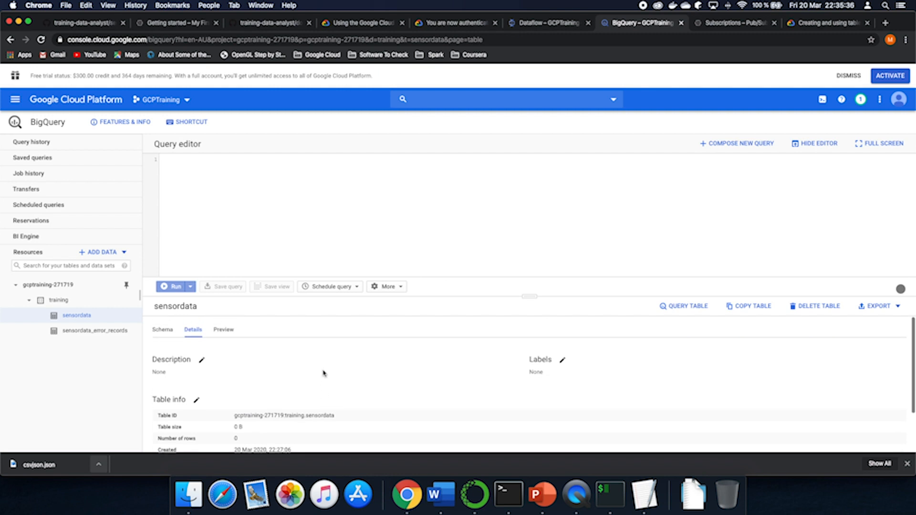
{"action": "scroll", "coordinate": [305, 367], "scroll_direction": "down", "scroll_amount": 2}
{"action": "left_click", "coordinate": [43, 302]}
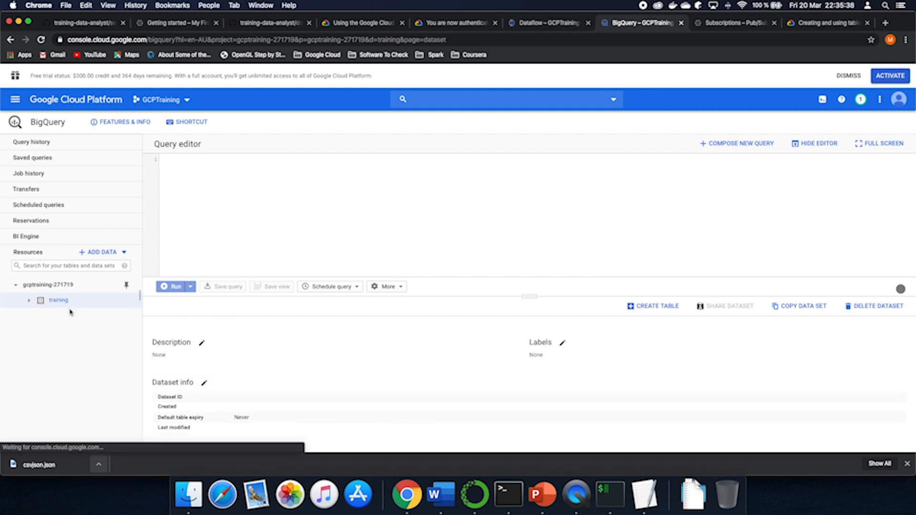
{"action": "left_click", "coordinate": [30, 301]}
{"action": "left_click", "coordinate": [59, 315]}
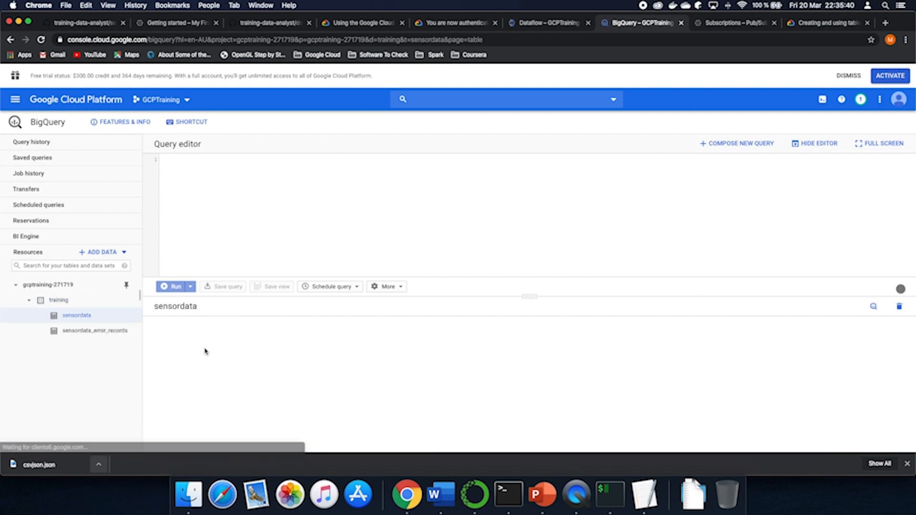
{"action": "left_click", "coordinate": [193, 330]}
{"action": "scroll", "coordinate": [265, 379], "scroll_direction": "down", "scroll_amount": 5}
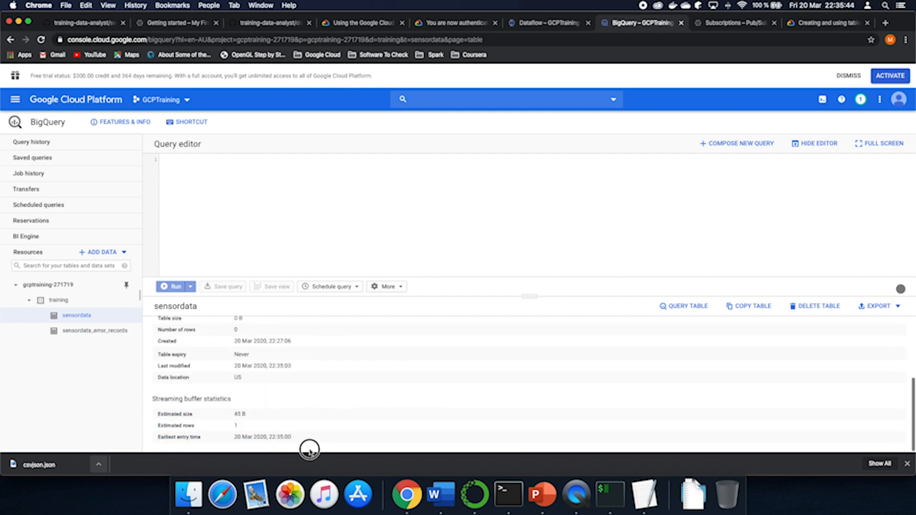
{"action": "scroll", "coordinate": [294, 418], "scroll_direction": "up", "scroll_amount": 4}
{"action": "scroll", "coordinate": [294, 419], "scroll_direction": "down", "scroll_amount": 4}
{"action": "left_click_drag", "start_coordinate": [153, 398], "coordinate": [258, 397]}
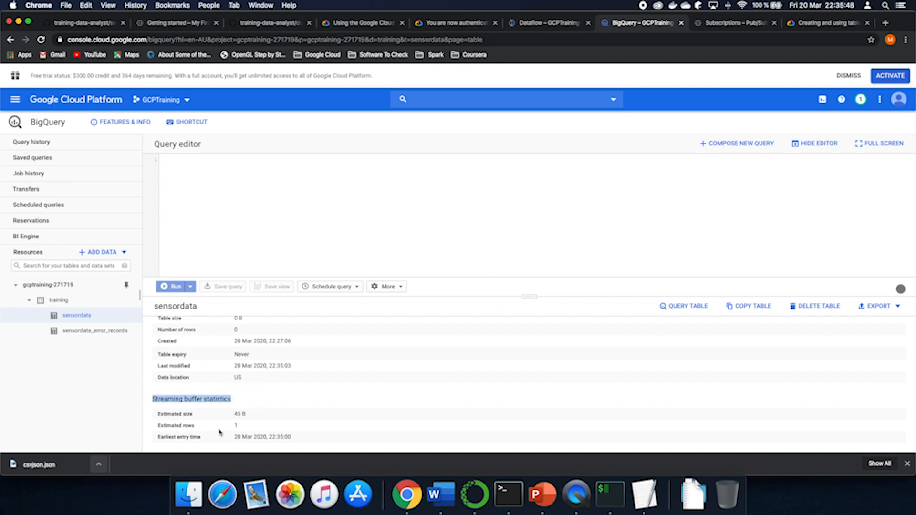
Check the sensordata table's estimated streaming buffer rows and preview its stored records in BigQuery
{"action": "left_click", "coordinate": [260, 431]}
{"action": "scroll", "coordinate": [221, 416], "scroll_direction": "up", "scroll_amount": 5}
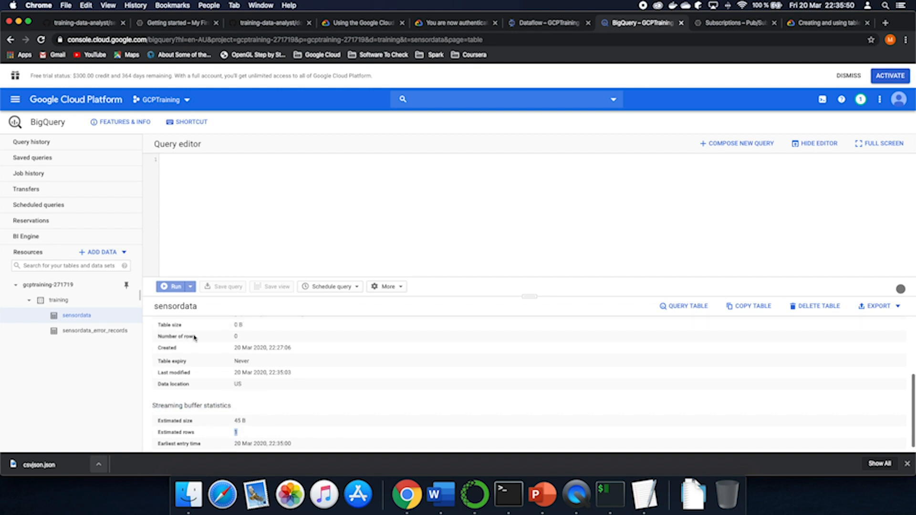
{"action": "left_click", "coordinate": [223, 330]}
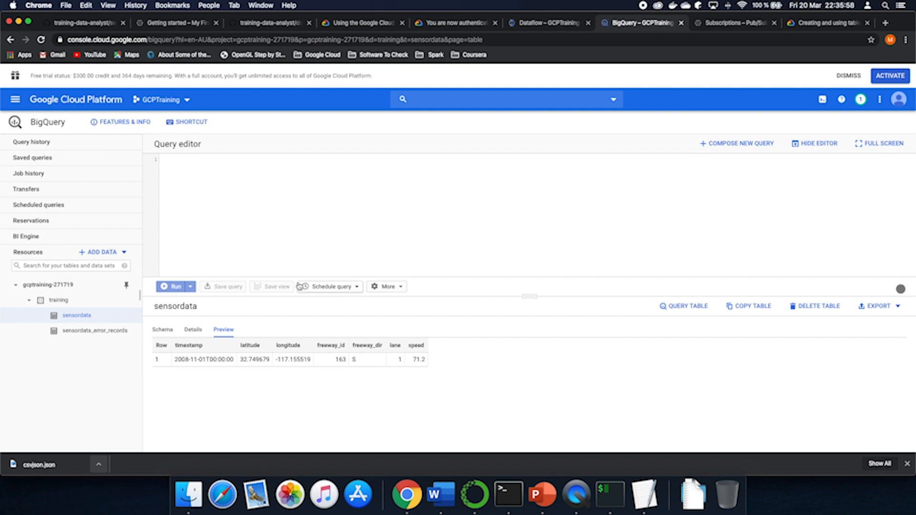
{"action": "left_click_drag", "start_coordinate": [156, 355], "coordinate": [180, 381]}
{"action": "left_click", "coordinate": [372, 400]}
Switch to TextEdit, copy the second JSON record in csvjson.json, and return to the browser
{"action": "key", "text": "ctrl+Up"}
{"action": "left_click", "coordinate": [149, 280]}
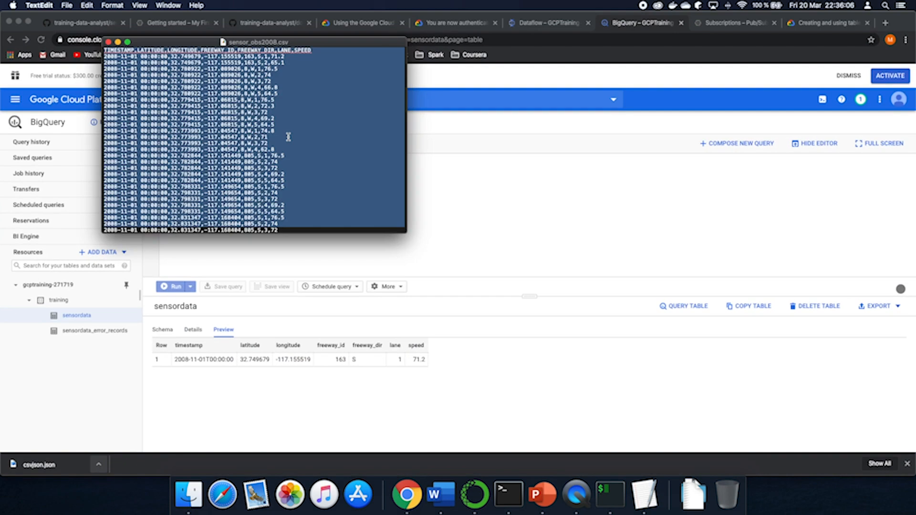
{"action": "key", "text": "ctrl+Up"}
{"action": "left_click", "coordinate": [174, 143]}
{"action": "left_click_drag", "start_coordinate": [122, 175], "coordinate": [119, 123]}
{"action": "key", "text": "super+c"}
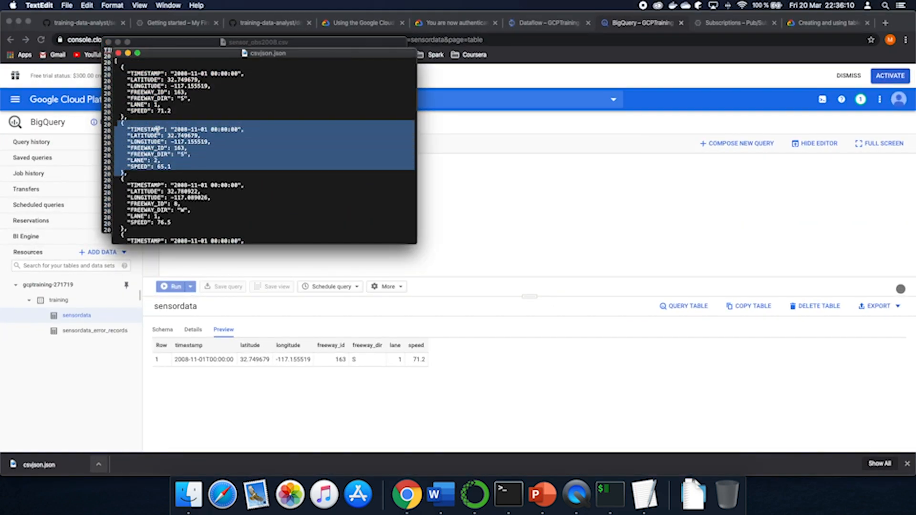
{"action": "left_click", "coordinate": [486, 179]}
Publish the copied lane 2, speed 65.1 record as a message to the sensordata Pub/Sub topic
{"action": "left_click", "coordinate": [540, 22]}
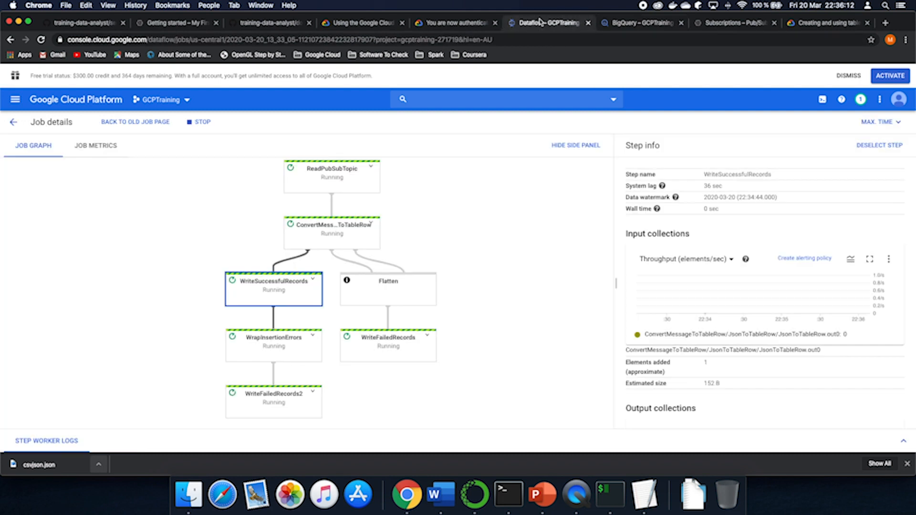
{"action": "left_click", "coordinate": [737, 24]}
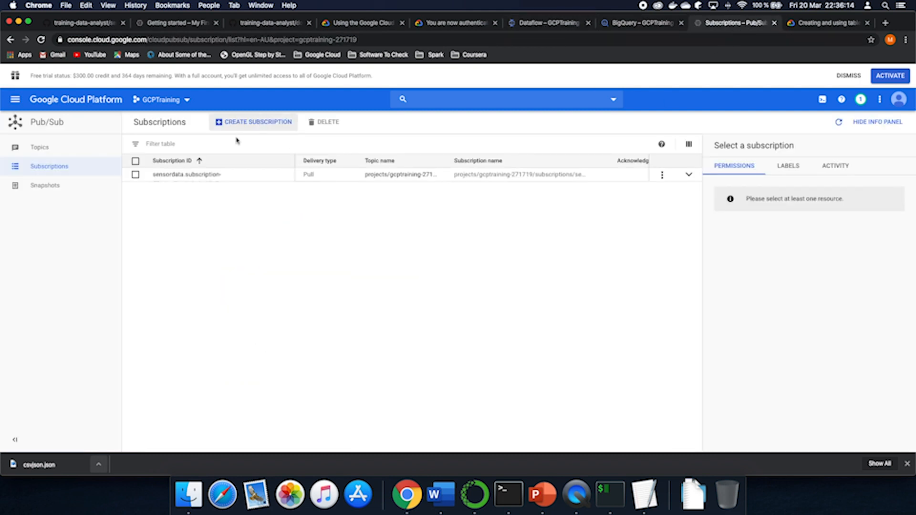
{"action": "left_click", "coordinate": [45, 147]}
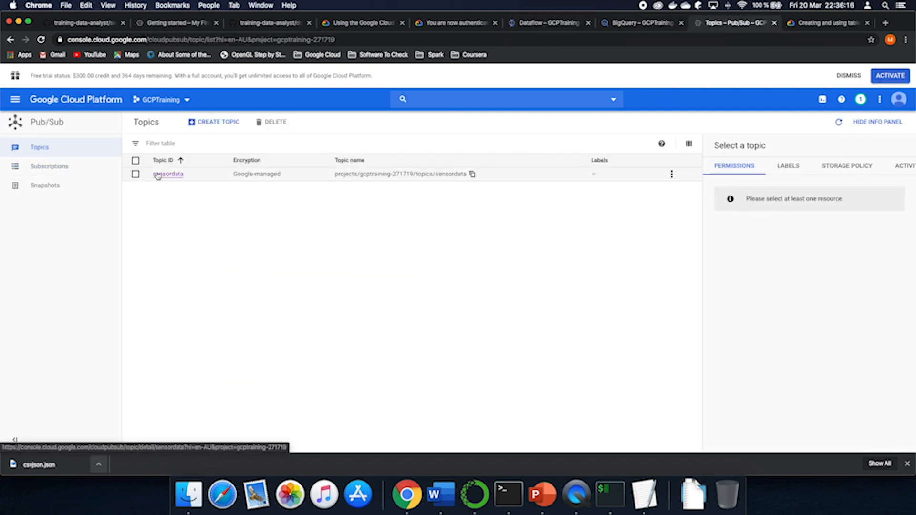
{"action": "left_click", "coordinate": [163, 174]}
{"action": "left_click", "coordinate": [262, 122]}
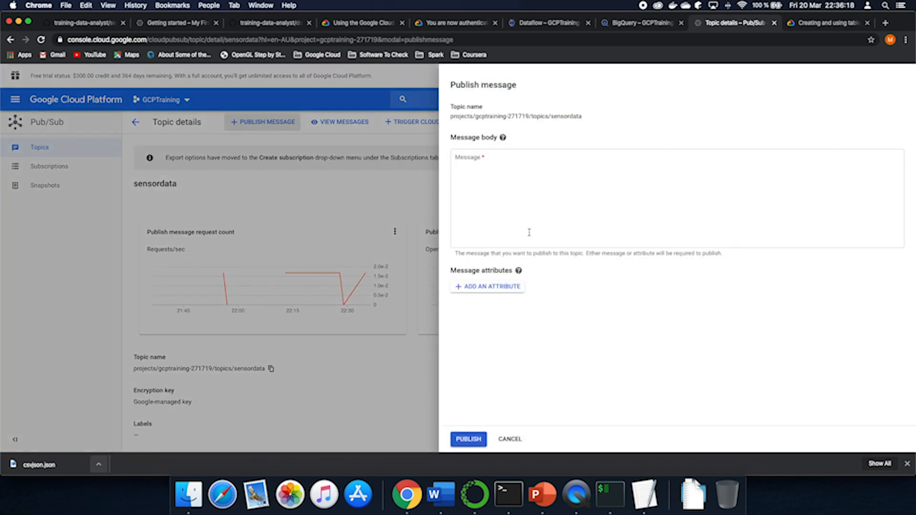
{"action": "left_click", "coordinate": [548, 189]}
{"action": "key", "text": "super+v"}
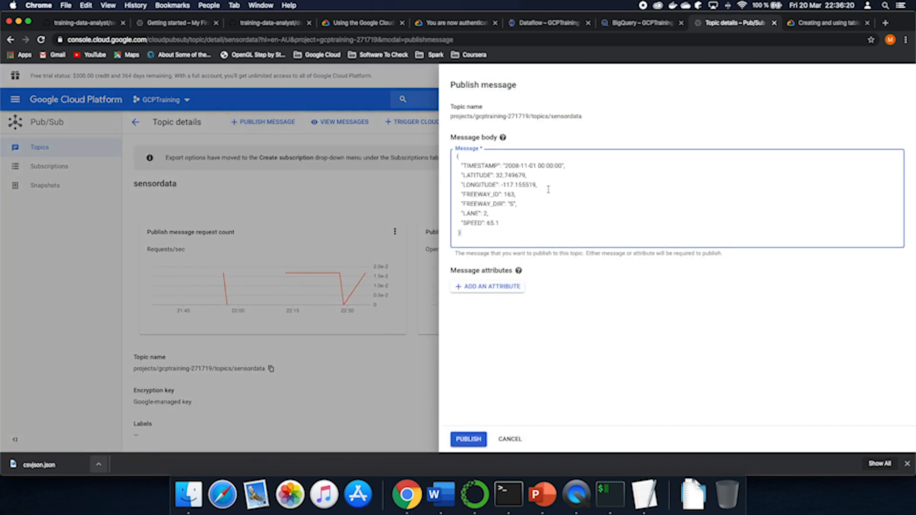
{"action": "left_click", "coordinate": [471, 440]}
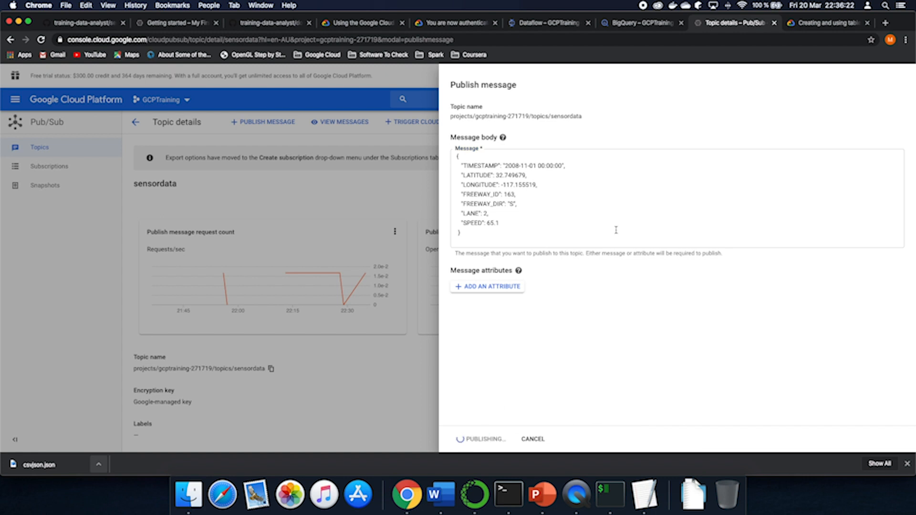
Copy the third JSON record from csvjson.json in TextEdit and start a new message for the sensordata topic in the browser
{"action": "key", "text": "ctrl+Up"}
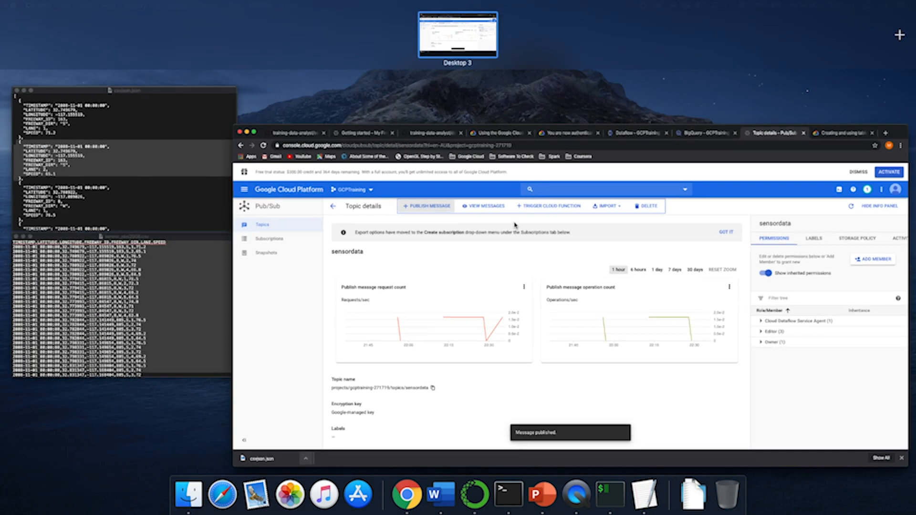
{"action": "left_click", "coordinate": [180, 168]}
{"action": "left_click_drag", "start_coordinate": [120, 179], "coordinate": [124, 228]}
{"action": "key", "text": "super+c"}
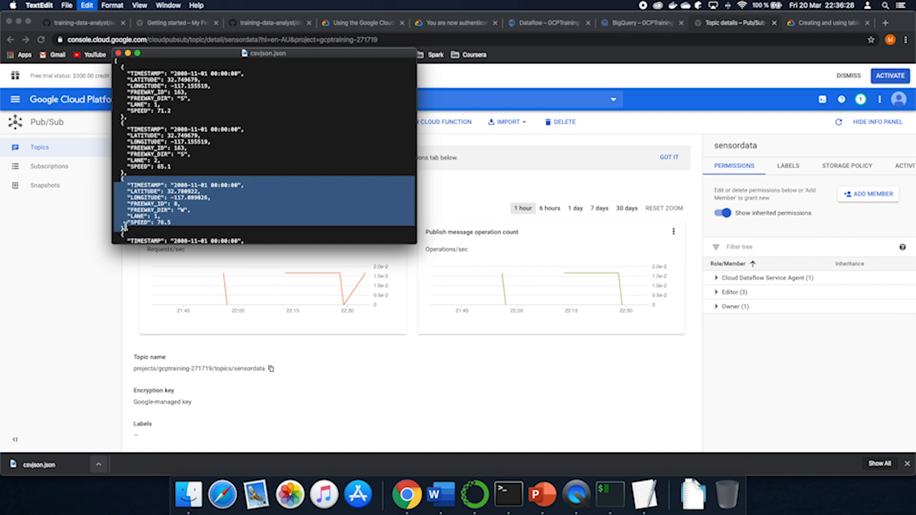
{"action": "key", "text": "ctrl+Up"}
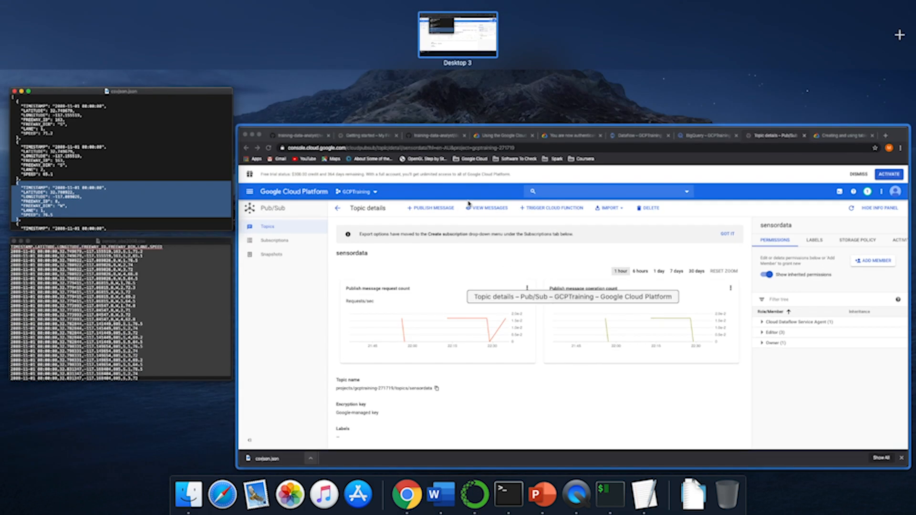
{"action": "left_click", "coordinate": [461, 238]}
{"action": "left_click", "coordinate": [274, 128]}
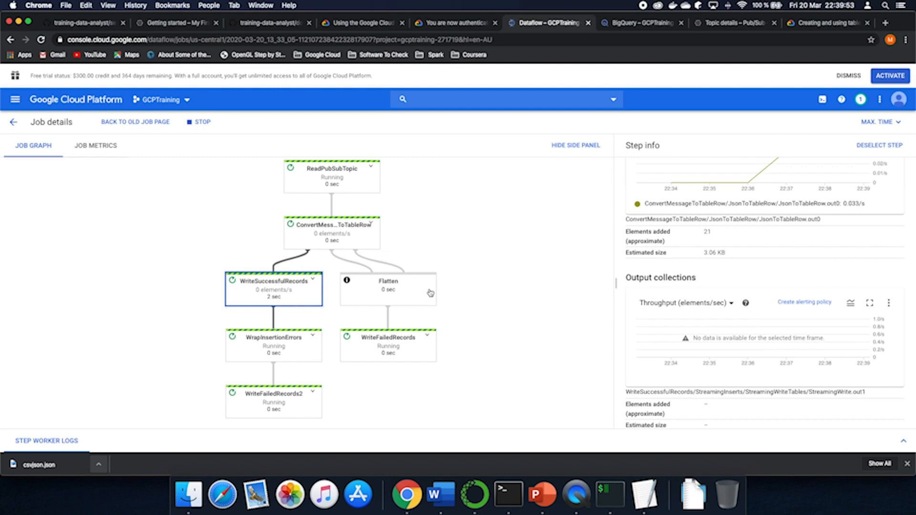
Review the Dataflow job's overall info with no step selected, and the sensordata table's details in BigQuery
{"action": "left_click", "coordinate": [503, 292]}
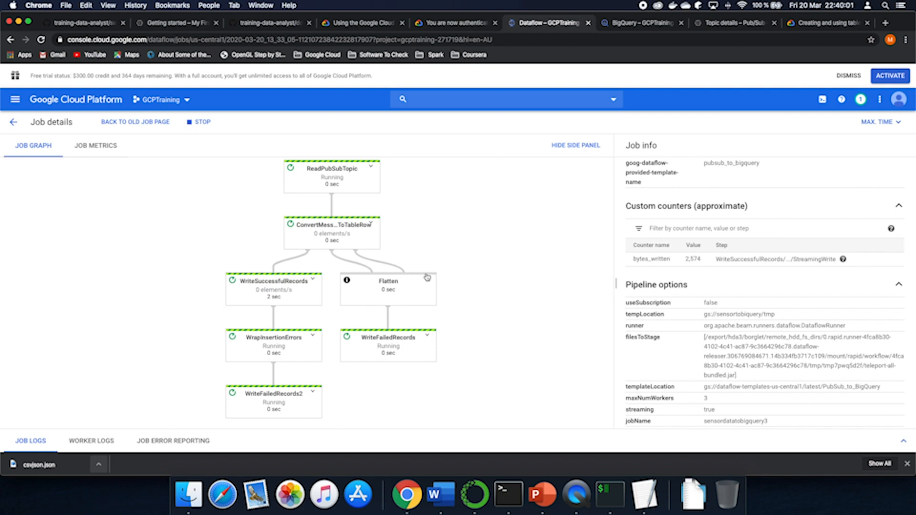
{"action": "left_click", "coordinate": [487, 234]}
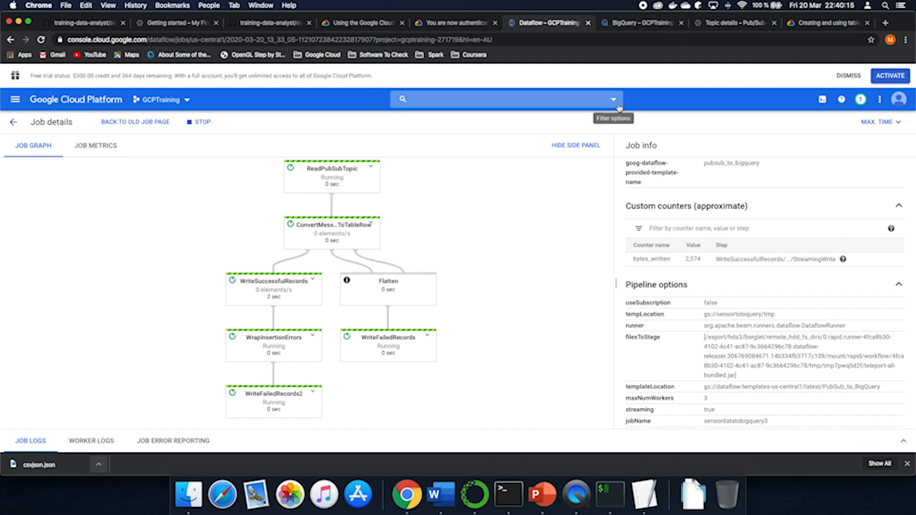
{"action": "left_click", "coordinate": [624, 25]}
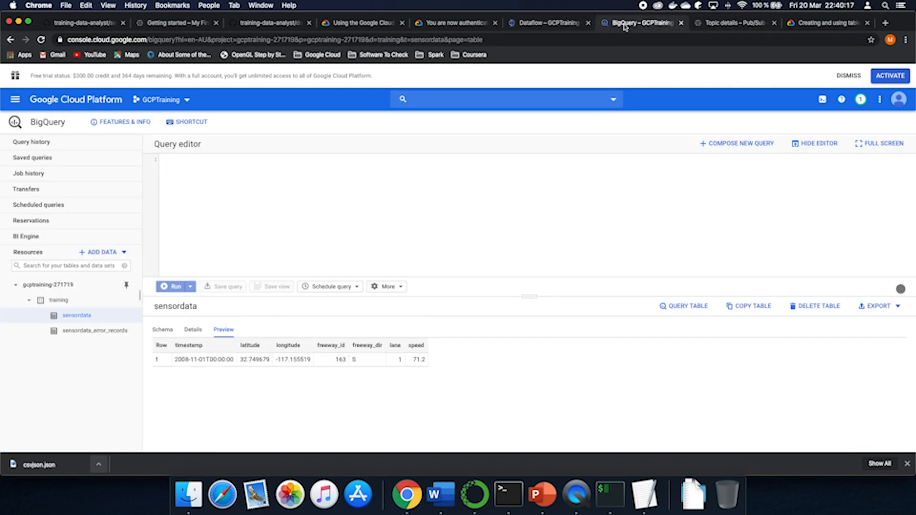
{"action": "left_click", "coordinate": [322, 219]}
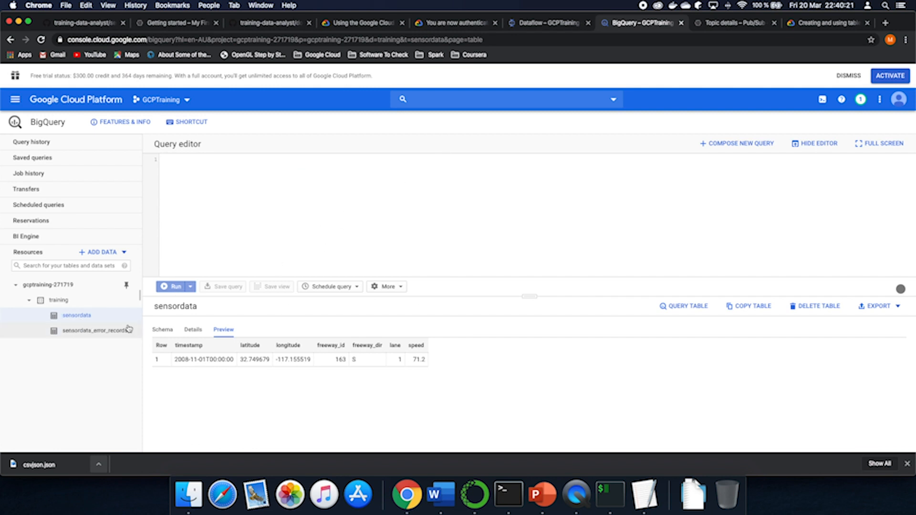
{"action": "left_click", "coordinate": [185, 336]}
{"action": "scroll", "coordinate": [252, 353], "scroll_direction": "down", "scroll_amount": 3}
{"action": "scroll", "coordinate": [253, 358], "scroll_direction": "up", "scroll_amount": 1}
{"action": "scroll", "coordinate": [253, 358], "scroll_direction": "up", "scroll_amount": 1}
{"action": "left_click", "coordinate": [80, 312]}
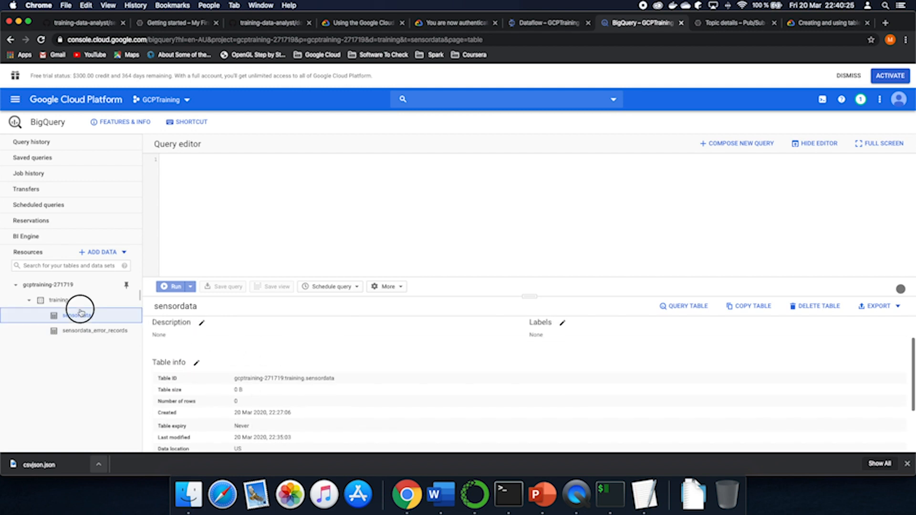
Run the query SELECT * FROM training.sensordata in BigQuery
{"action": "type", "text": "e"}
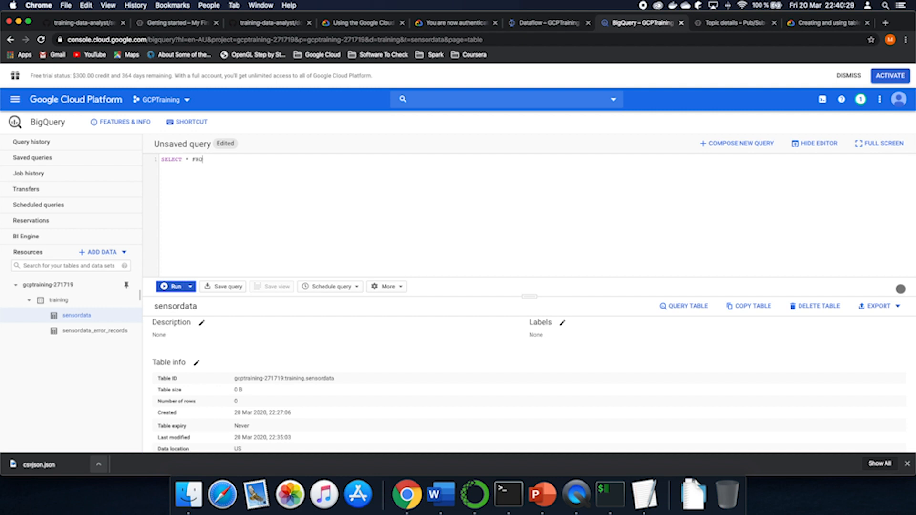
{"action": "type", "text": "training.sensordata"}
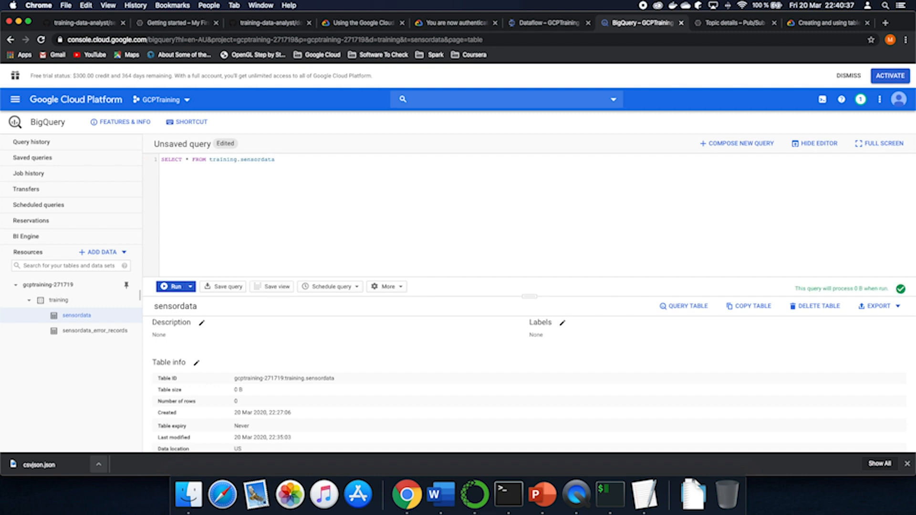
{"action": "left_click", "coordinate": [166, 289]}
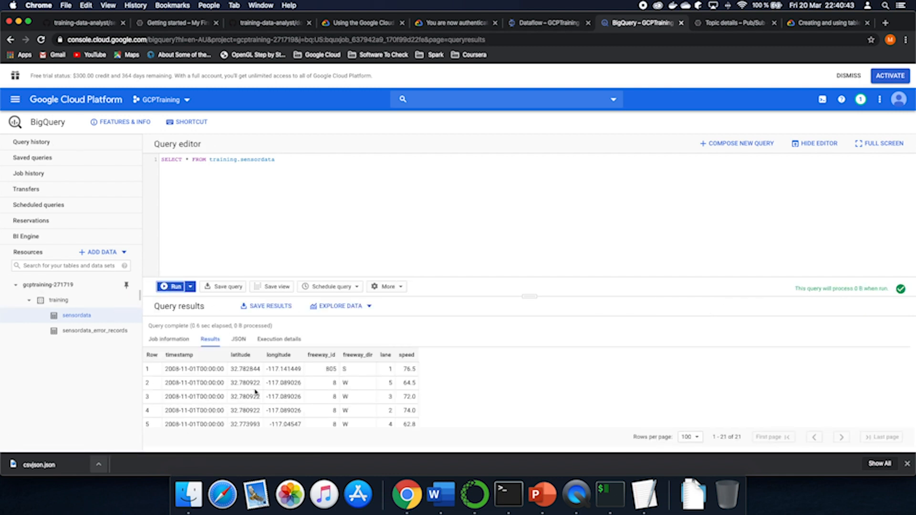
Examine the rows returned by the sensordata query from beginning to end, checking the freeway, lane and speed values
{"action": "scroll", "coordinate": [256, 393], "scroll_direction": "down", "scroll_amount": 5}
{"action": "scroll", "coordinate": [286, 396], "scroll_direction": "up", "scroll_amount": 5}
{"action": "scroll", "coordinate": [237, 391], "scroll_direction": "down", "scroll_amount": 5}
{"action": "scroll", "coordinate": [249, 388], "scroll_direction": "up", "scroll_amount": 5}
{"action": "scroll", "coordinate": [251, 391], "scroll_direction": "down", "scroll_amount": 5}
{"action": "scroll", "coordinate": [251, 391], "scroll_direction": "up", "scroll_amount": 5}
{"action": "scroll", "coordinate": [250, 392], "scroll_direction": "down", "scroll_amount": 5}
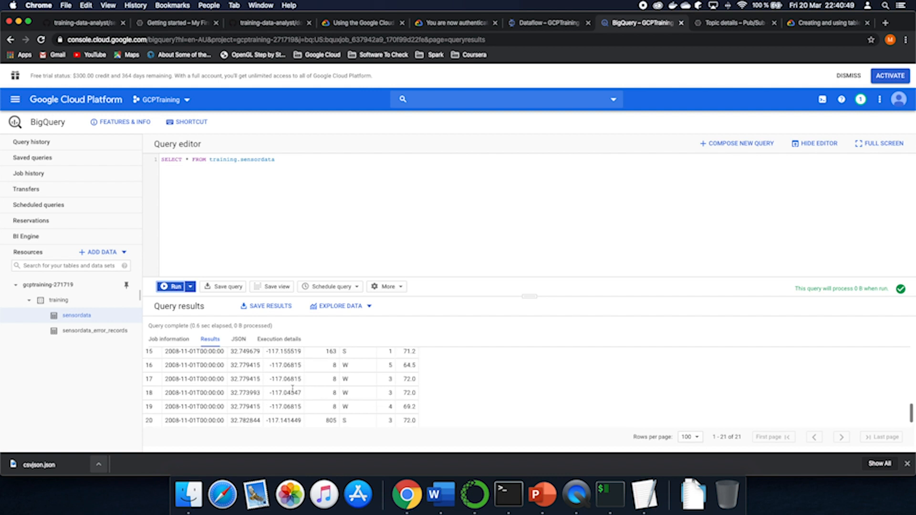
{"action": "scroll", "coordinate": [293, 389], "scroll_direction": "up", "scroll_amount": 2}
{"action": "scroll", "coordinate": [305, 389], "scroll_direction": "up", "scroll_amount": 1}
{"action": "scroll", "coordinate": [326, 370], "scroll_direction": "down", "scroll_amount": 2}
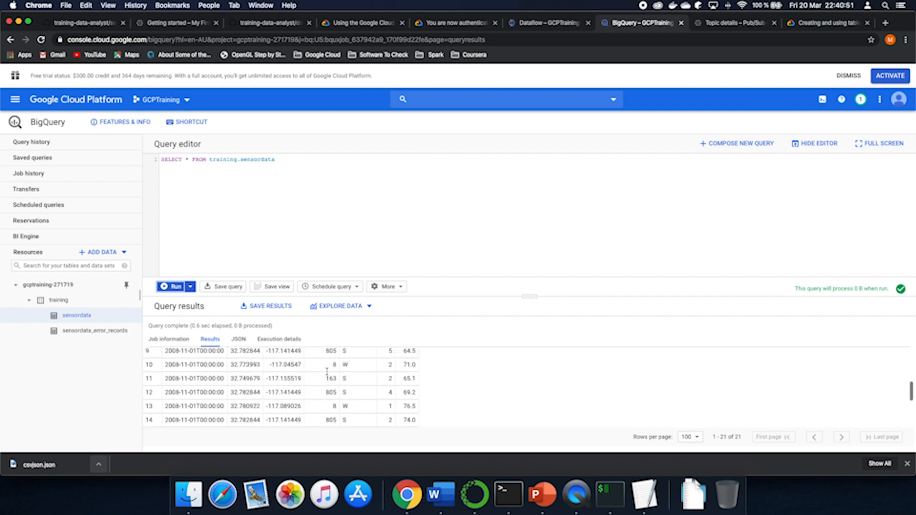
{"action": "scroll", "coordinate": [328, 368], "scroll_direction": "down", "scroll_amount": 3}
{"action": "scroll", "coordinate": [334, 374], "scroll_direction": "up", "scroll_amount": 2}
{"action": "scroll", "coordinate": [346, 380], "scroll_direction": "up", "scroll_amount": 6}
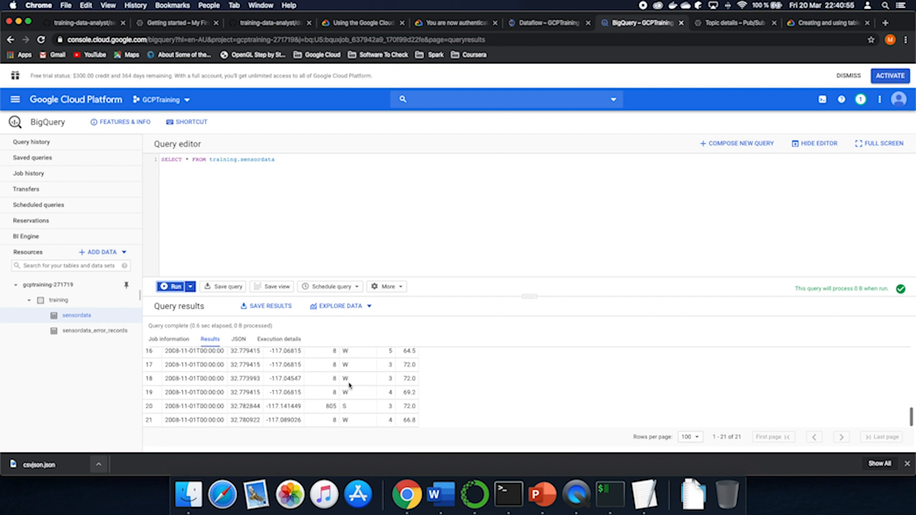
{"action": "scroll", "coordinate": [406, 370], "scroll_direction": "up", "scroll_amount": 7}
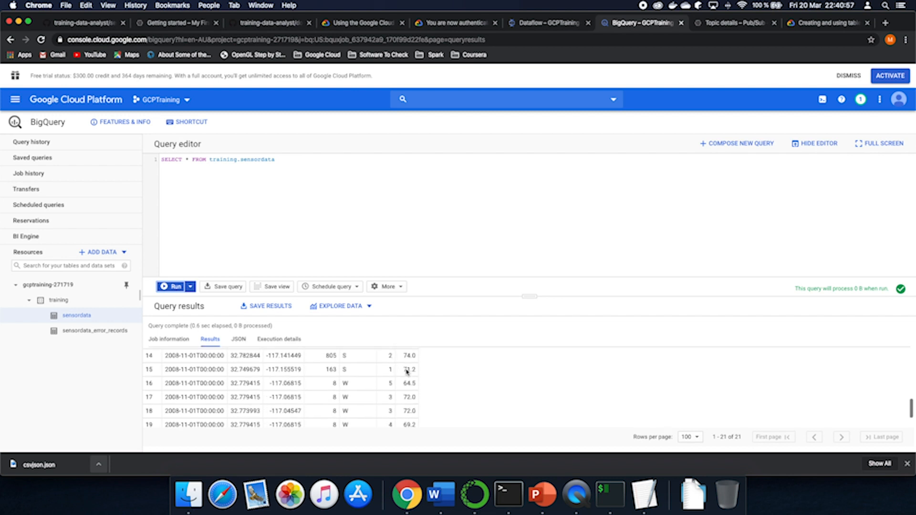
{"action": "scroll", "coordinate": [407, 371], "scroll_direction": "down", "scroll_amount": 12}
{"action": "scroll", "coordinate": [407, 372], "scroll_direction": "up", "scroll_amount": 12}
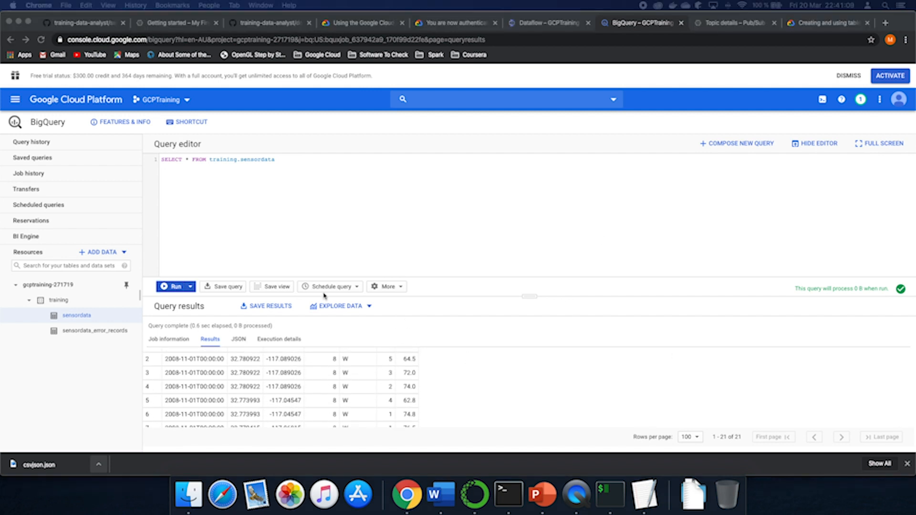
{"action": "scroll", "coordinate": [341, 379], "scroll_direction": "up", "scroll_amount": 2}
{"action": "scroll", "coordinate": [343, 379], "scroll_direction": "down", "scroll_amount": 12}
{"action": "scroll", "coordinate": [344, 378], "scroll_direction": "up", "scroll_amount": 12}
Explore the query results in Data Studio, getting started there and authorizing its access to BigQuery
{"action": "left_click", "coordinate": [349, 309]}
{"action": "left_click", "coordinate": [368, 307]}
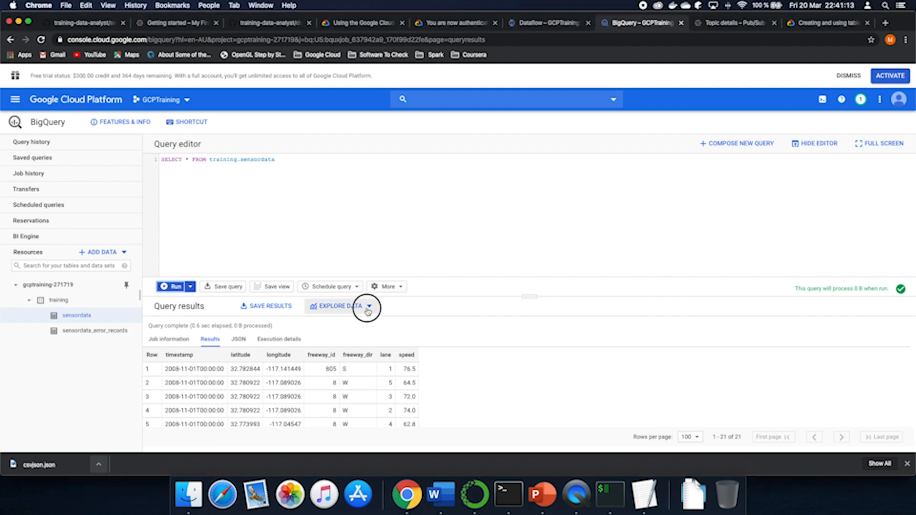
{"action": "left_click", "coordinate": [358, 336]}
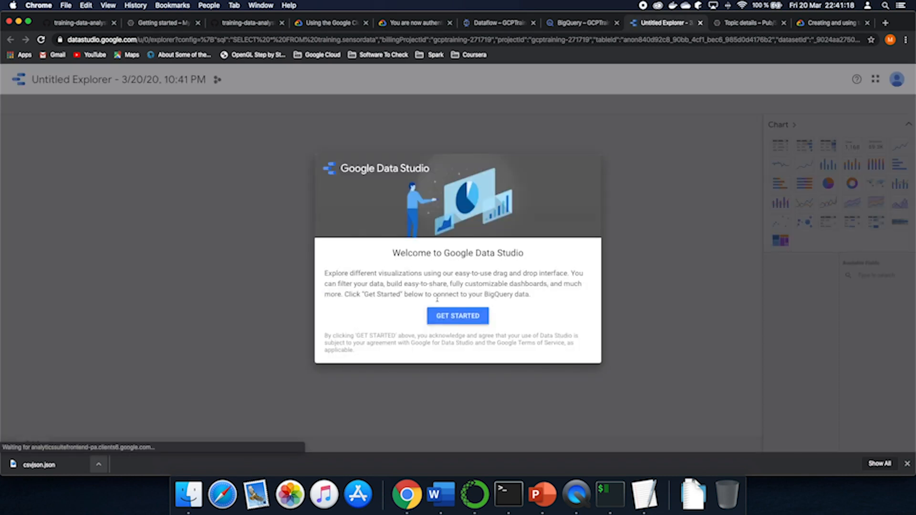
{"action": "left_click", "coordinate": [448, 314]}
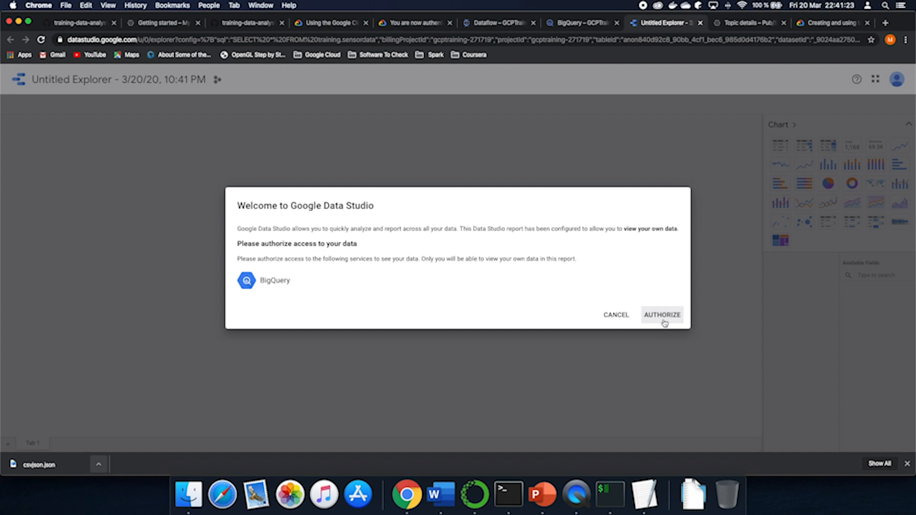
{"action": "left_click", "coordinate": [663, 315]}
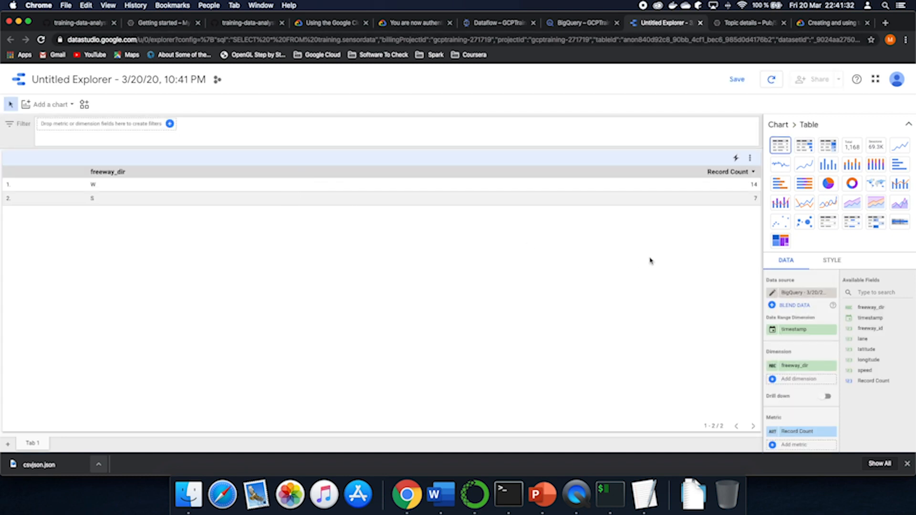
Replace the table chart's freeway_dir dimension with freeway_id and remove the Record Count metric
{"action": "left_click", "coordinate": [832, 366]}
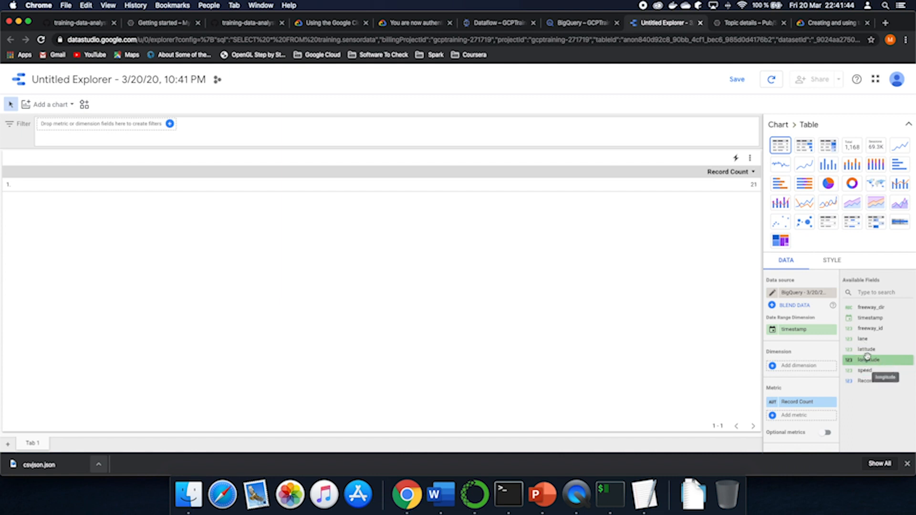
{"action": "left_click_drag", "start_coordinate": [870, 328], "coordinate": [795, 367]}
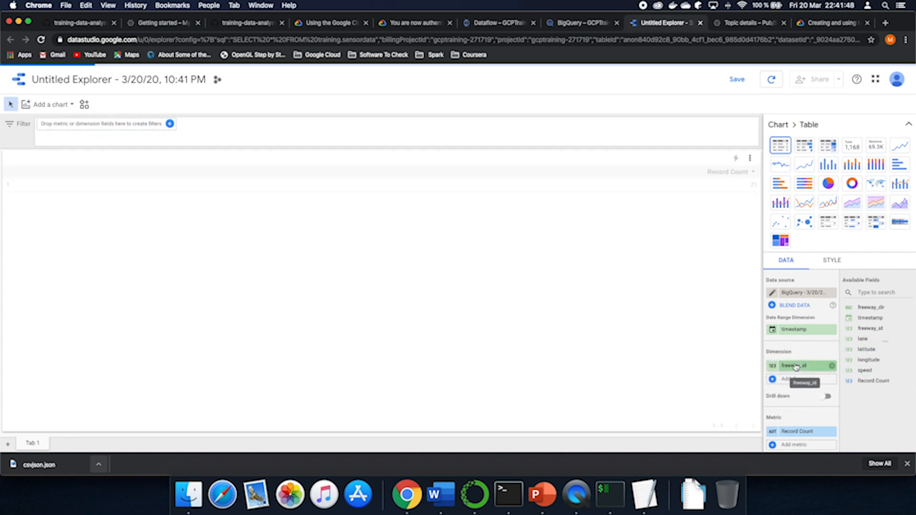
{"action": "scroll", "coordinate": [804, 381], "scroll_direction": "down", "scroll_amount": 3}
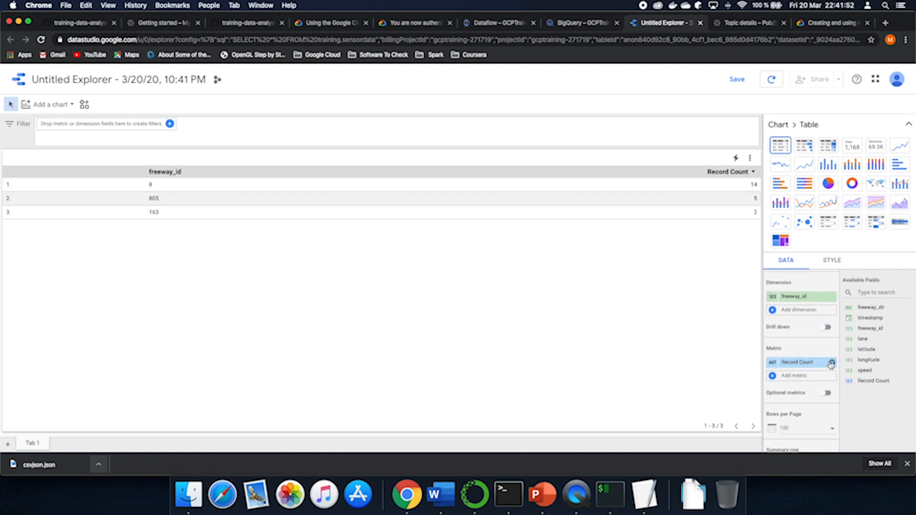
{"action": "left_click", "coordinate": [831, 363]}
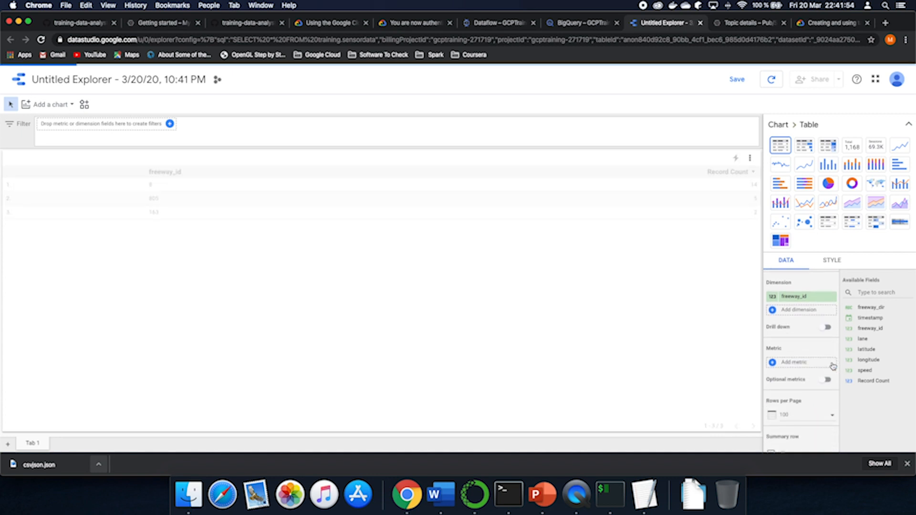
Add speed as the table chart's metric and set its aggregation to Average
{"action": "left_click_drag", "start_coordinate": [858, 368], "coordinate": [785, 363]}
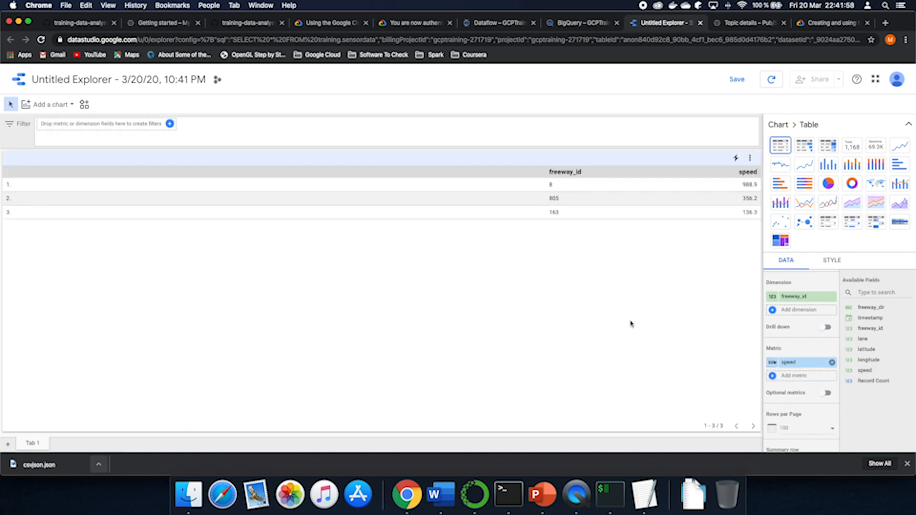
{"action": "left_click", "coordinate": [772, 362]}
{"action": "left_click", "coordinate": [660, 271]}
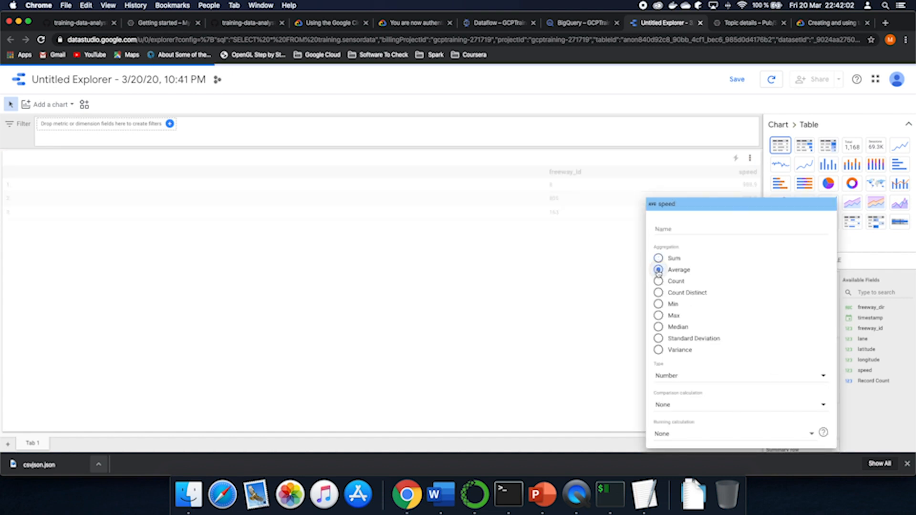
{"action": "left_click", "coordinate": [555, 279]}
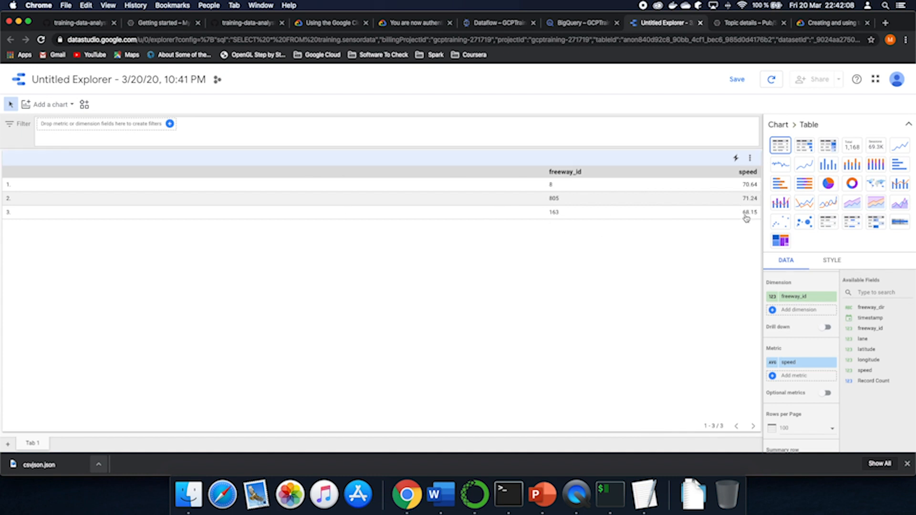
Change the table to a column chart and add a second speed metric aggregated as Max
{"action": "left_click", "coordinate": [828, 170]}
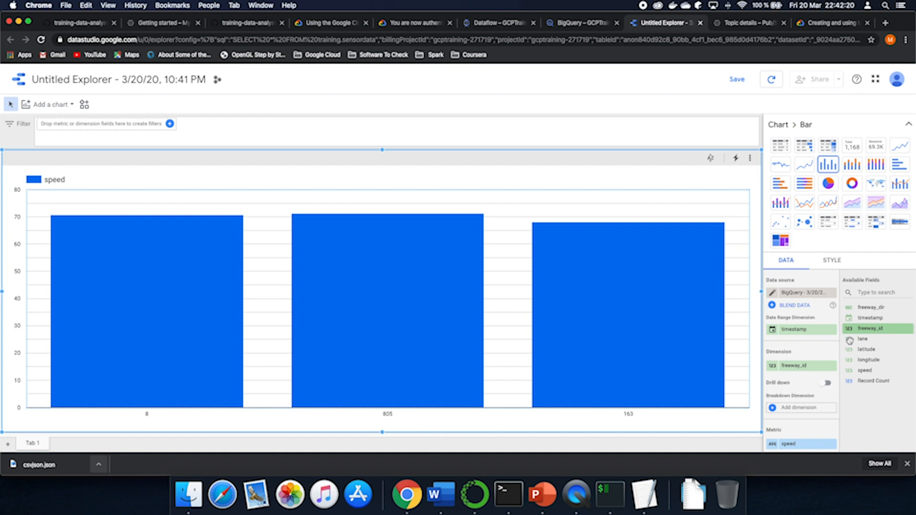
{"action": "scroll", "coordinate": [800, 408], "scroll_direction": "down", "scroll_amount": 3}
{"action": "left_click", "coordinate": [789, 358]}
{"action": "left_click_drag", "start_coordinate": [863, 374], "coordinate": [796, 363]}
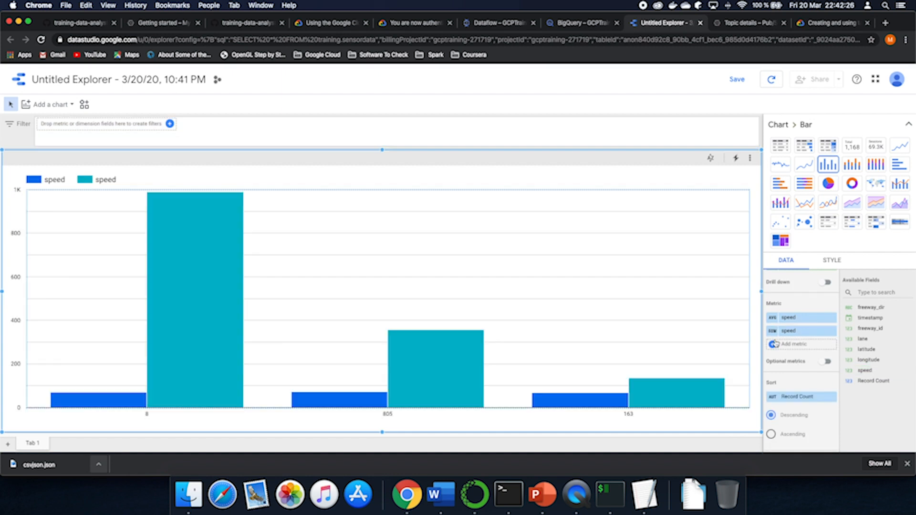
{"action": "left_click", "coordinate": [772, 332]}
{"action": "left_click", "coordinate": [658, 316]}
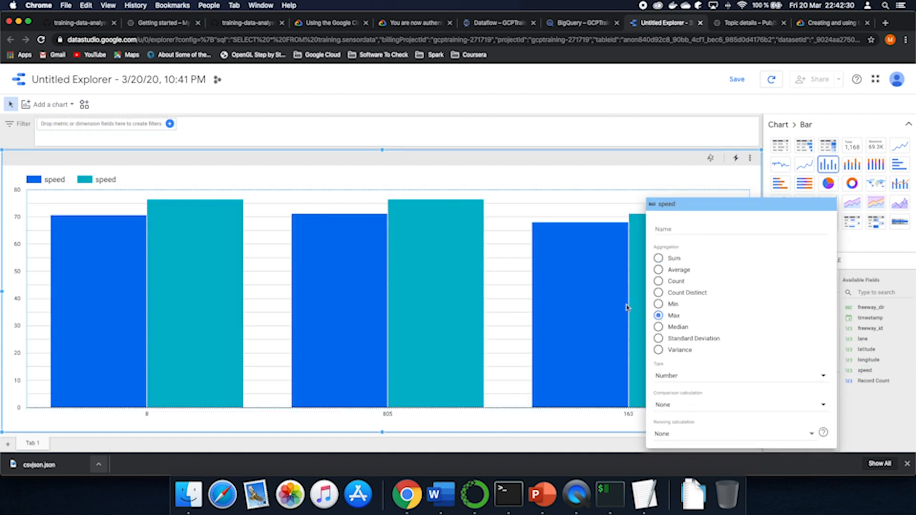
{"action": "left_click", "coordinate": [863, 406]}
Add a third speed metric to the column chart and set its aggregation to Min
{"action": "left_click_drag", "start_coordinate": [864, 370], "coordinate": [791, 347]}
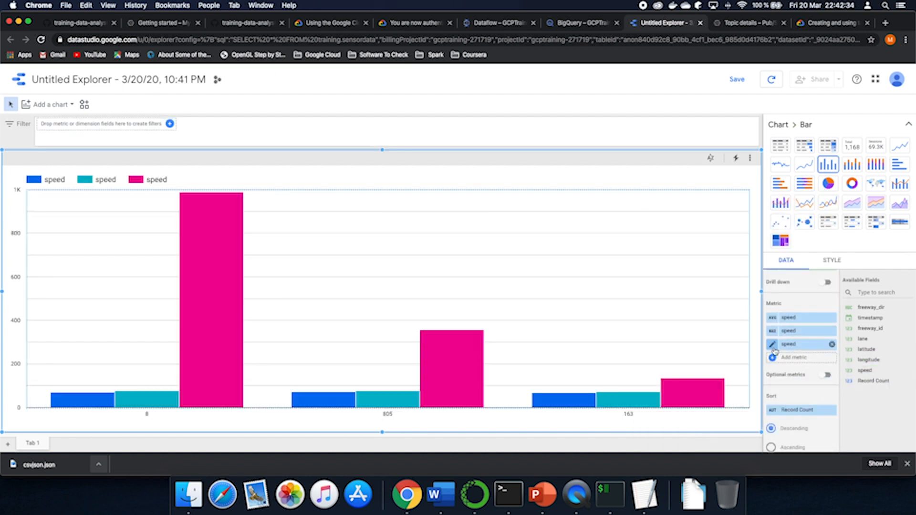
{"action": "left_click", "coordinate": [773, 345]}
{"action": "left_click", "coordinate": [659, 305]}
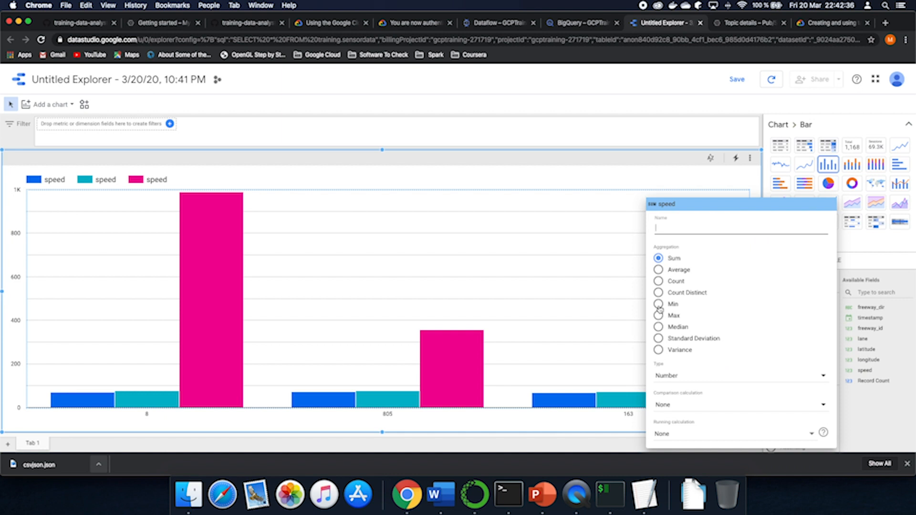
{"action": "left_click", "coordinate": [529, 210]}
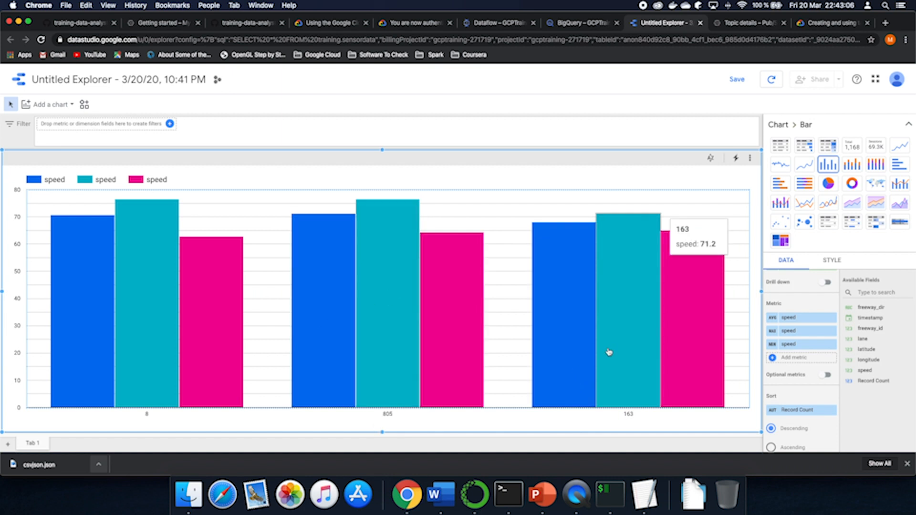
Show data labels on the column chart's bars in its style settings
{"action": "left_click", "coordinate": [842, 260]}
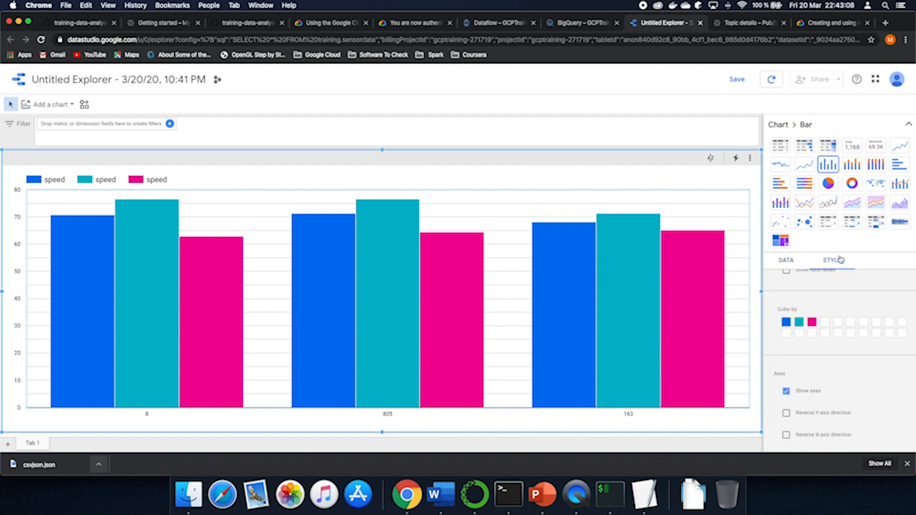
{"action": "scroll", "coordinate": [811, 313], "scroll_direction": "down", "scroll_amount": 2}
{"action": "scroll", "coordinate": [811, 312], "scroll_direction": "up", "scroll_amount": 5}
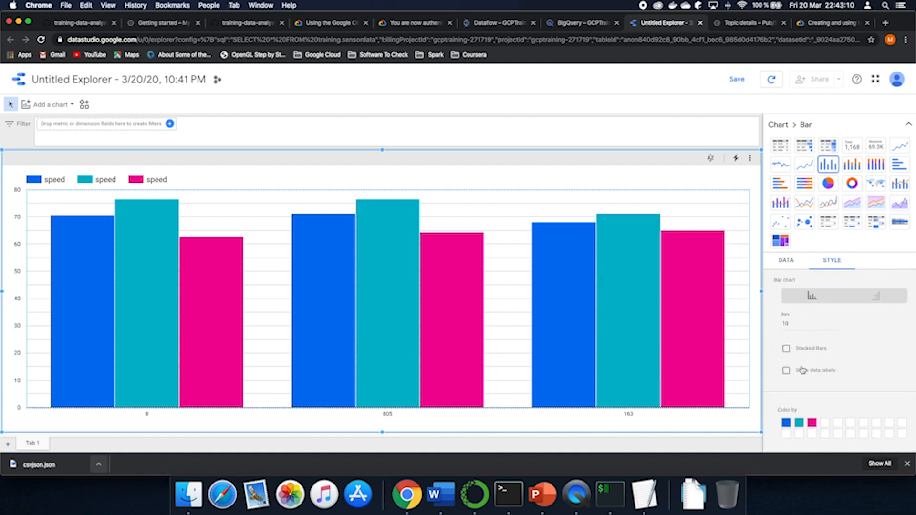
{"action": "left_click", "coordinate": [786, 371]}
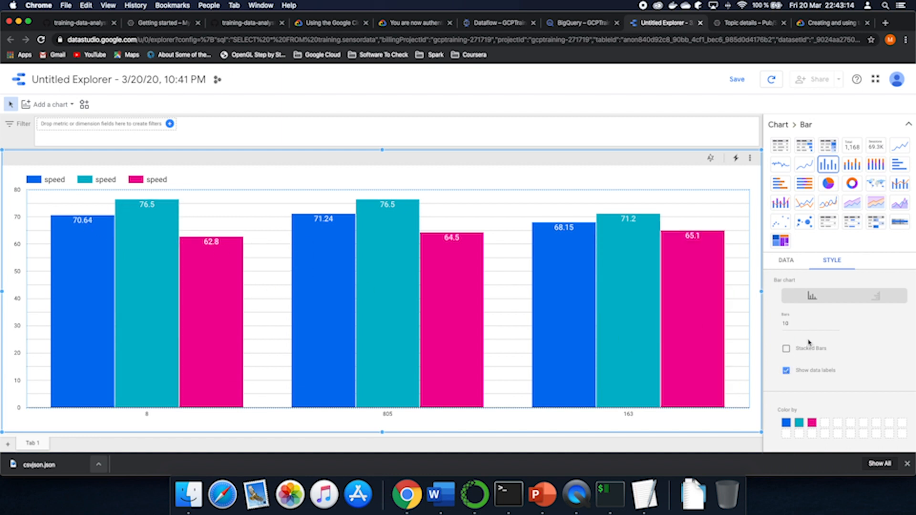
Try stacking the chart's bars and return to the side-by-side layout
{"action": "scroll", "coordinate": [792, 363], "scroll_direction": "down", "scroll_amount": 2}
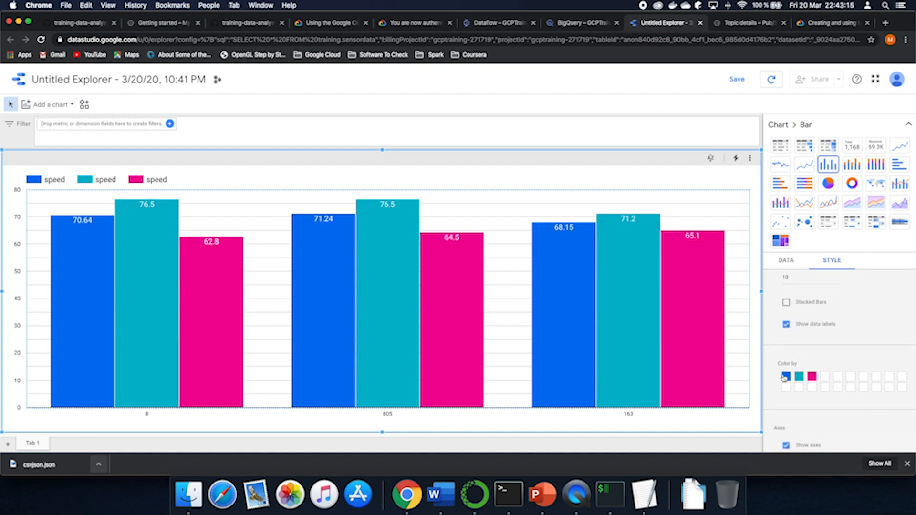
{"action": "left_click", "coordinate": [786, 302]}
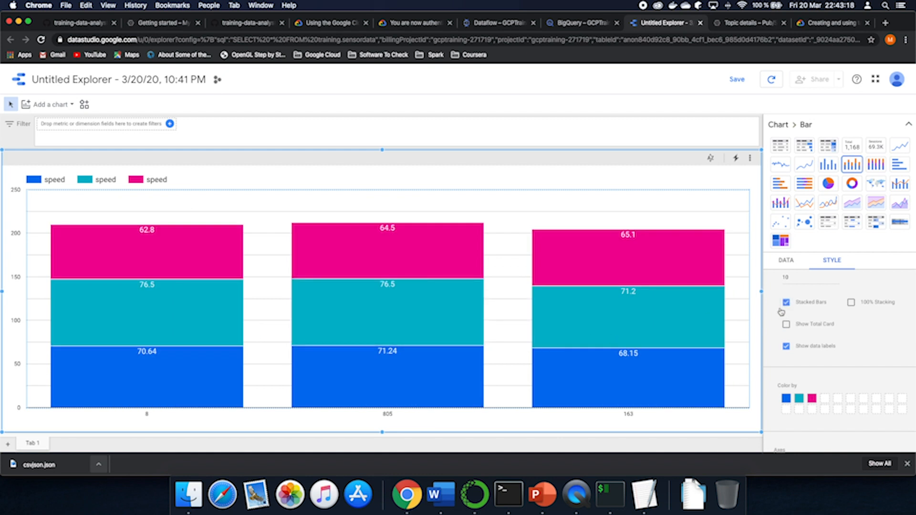
{"action": "left_click", "coordinate": [787, 302]}
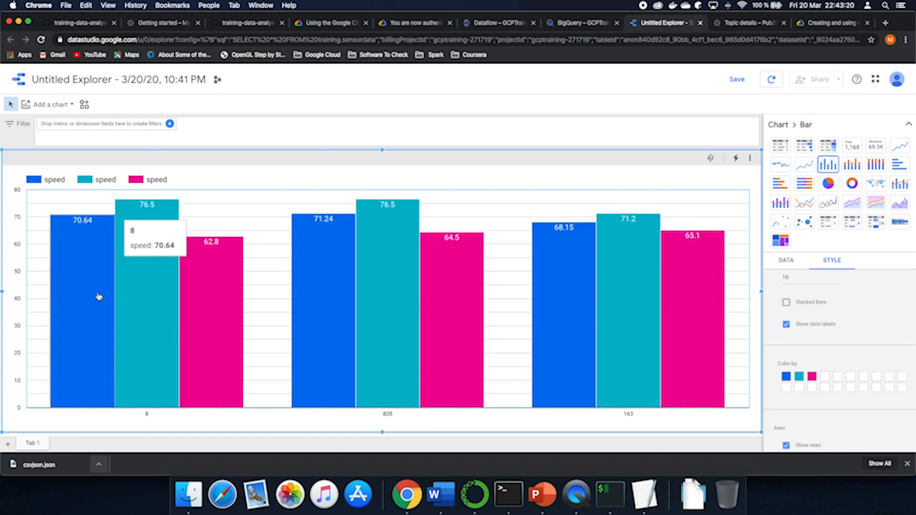
Leave the Data Studio chart and return to the Dataflow page of the GCPTraining project
{"action": "left_click", "coordinate": [559, 24]}
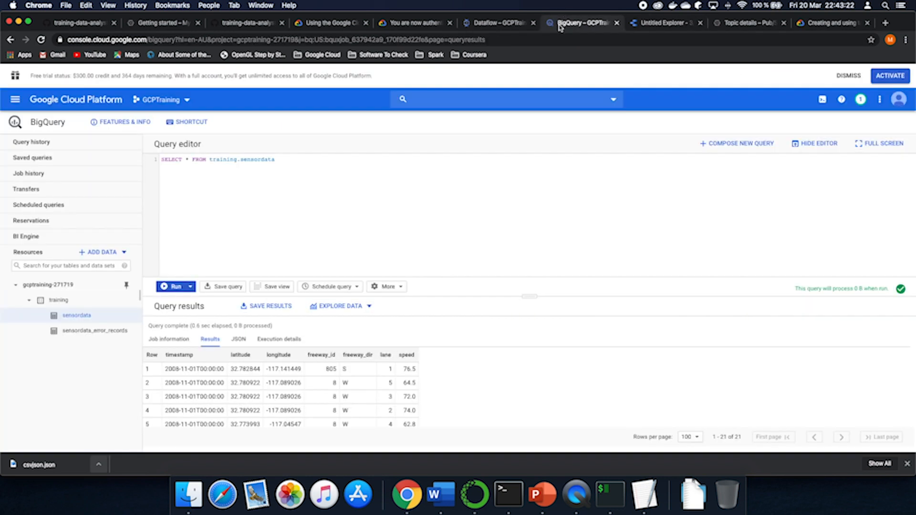
{"action": "left_click", "coordinate": [502, 24]}
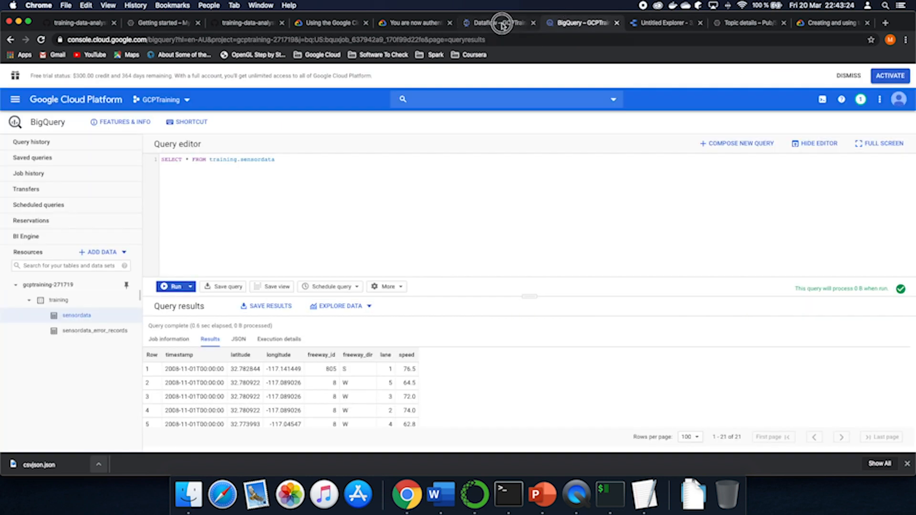